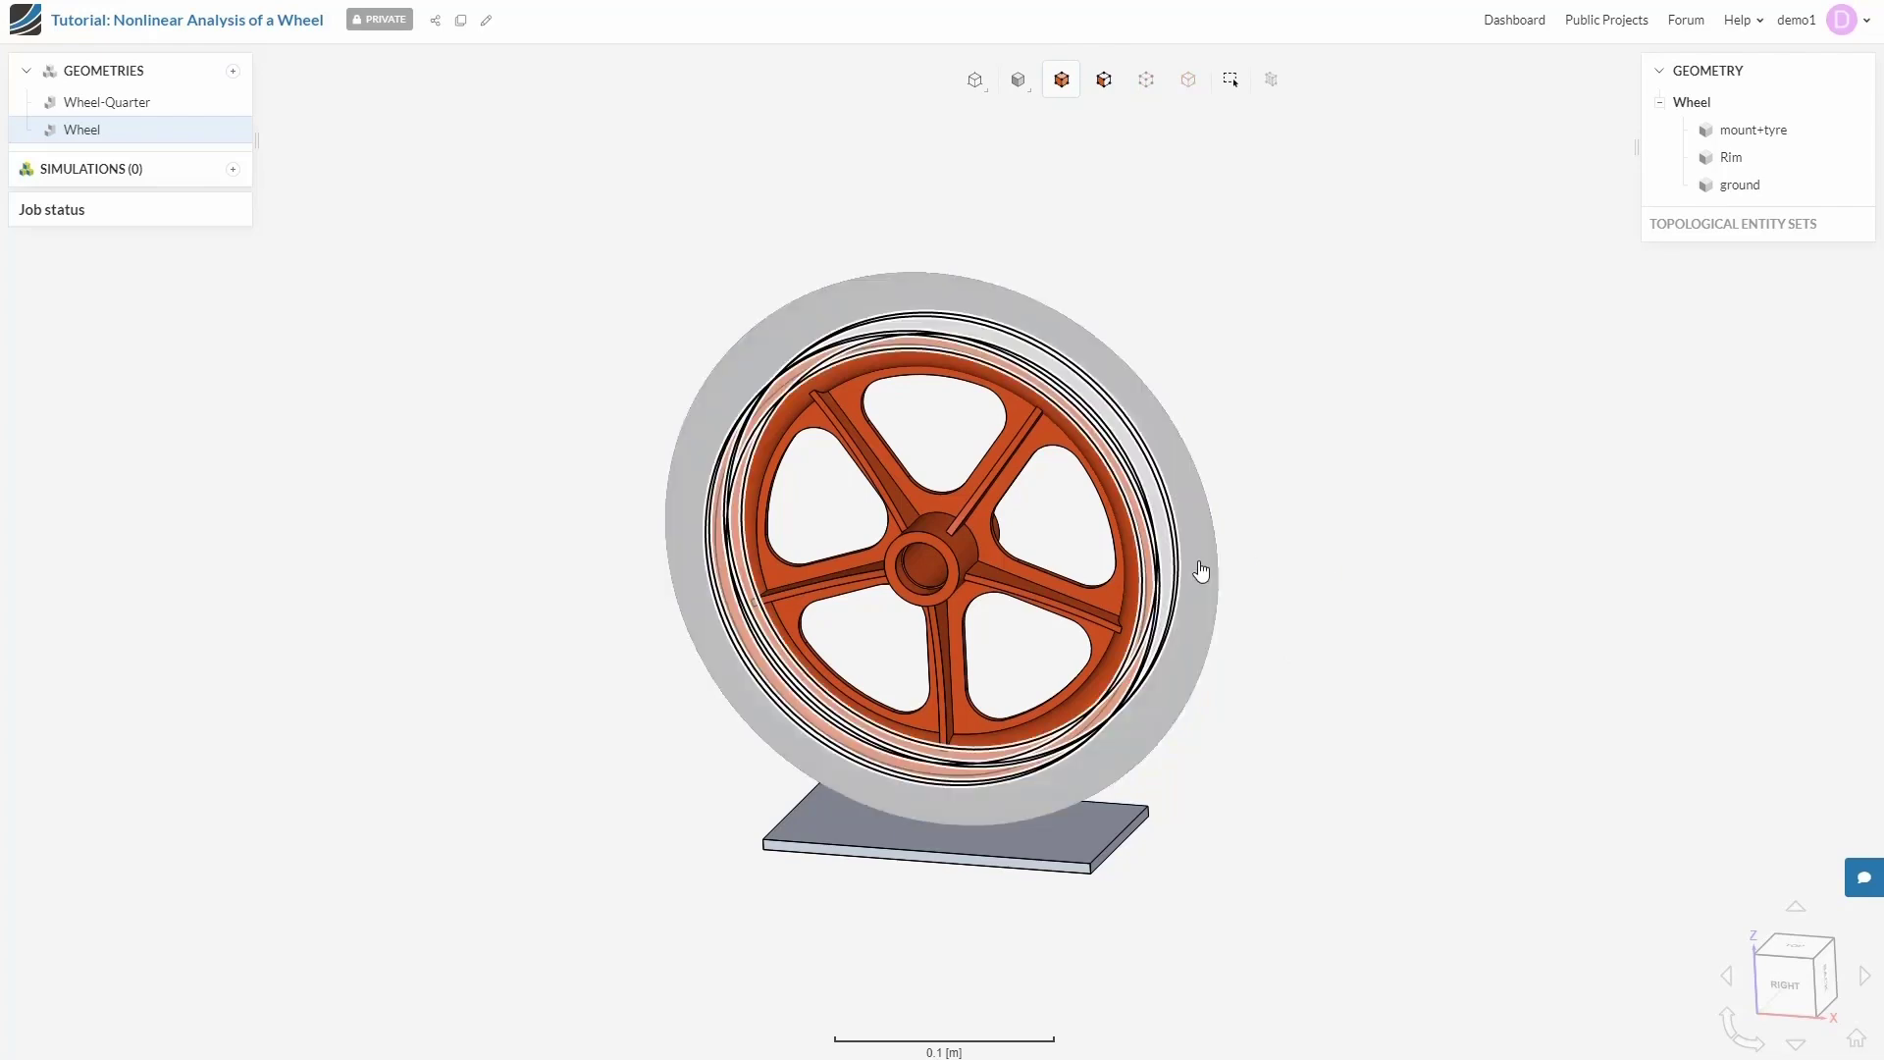
- Open the Wheel-Quarter geometry in place of the full Wheel model
click(1145, 588)
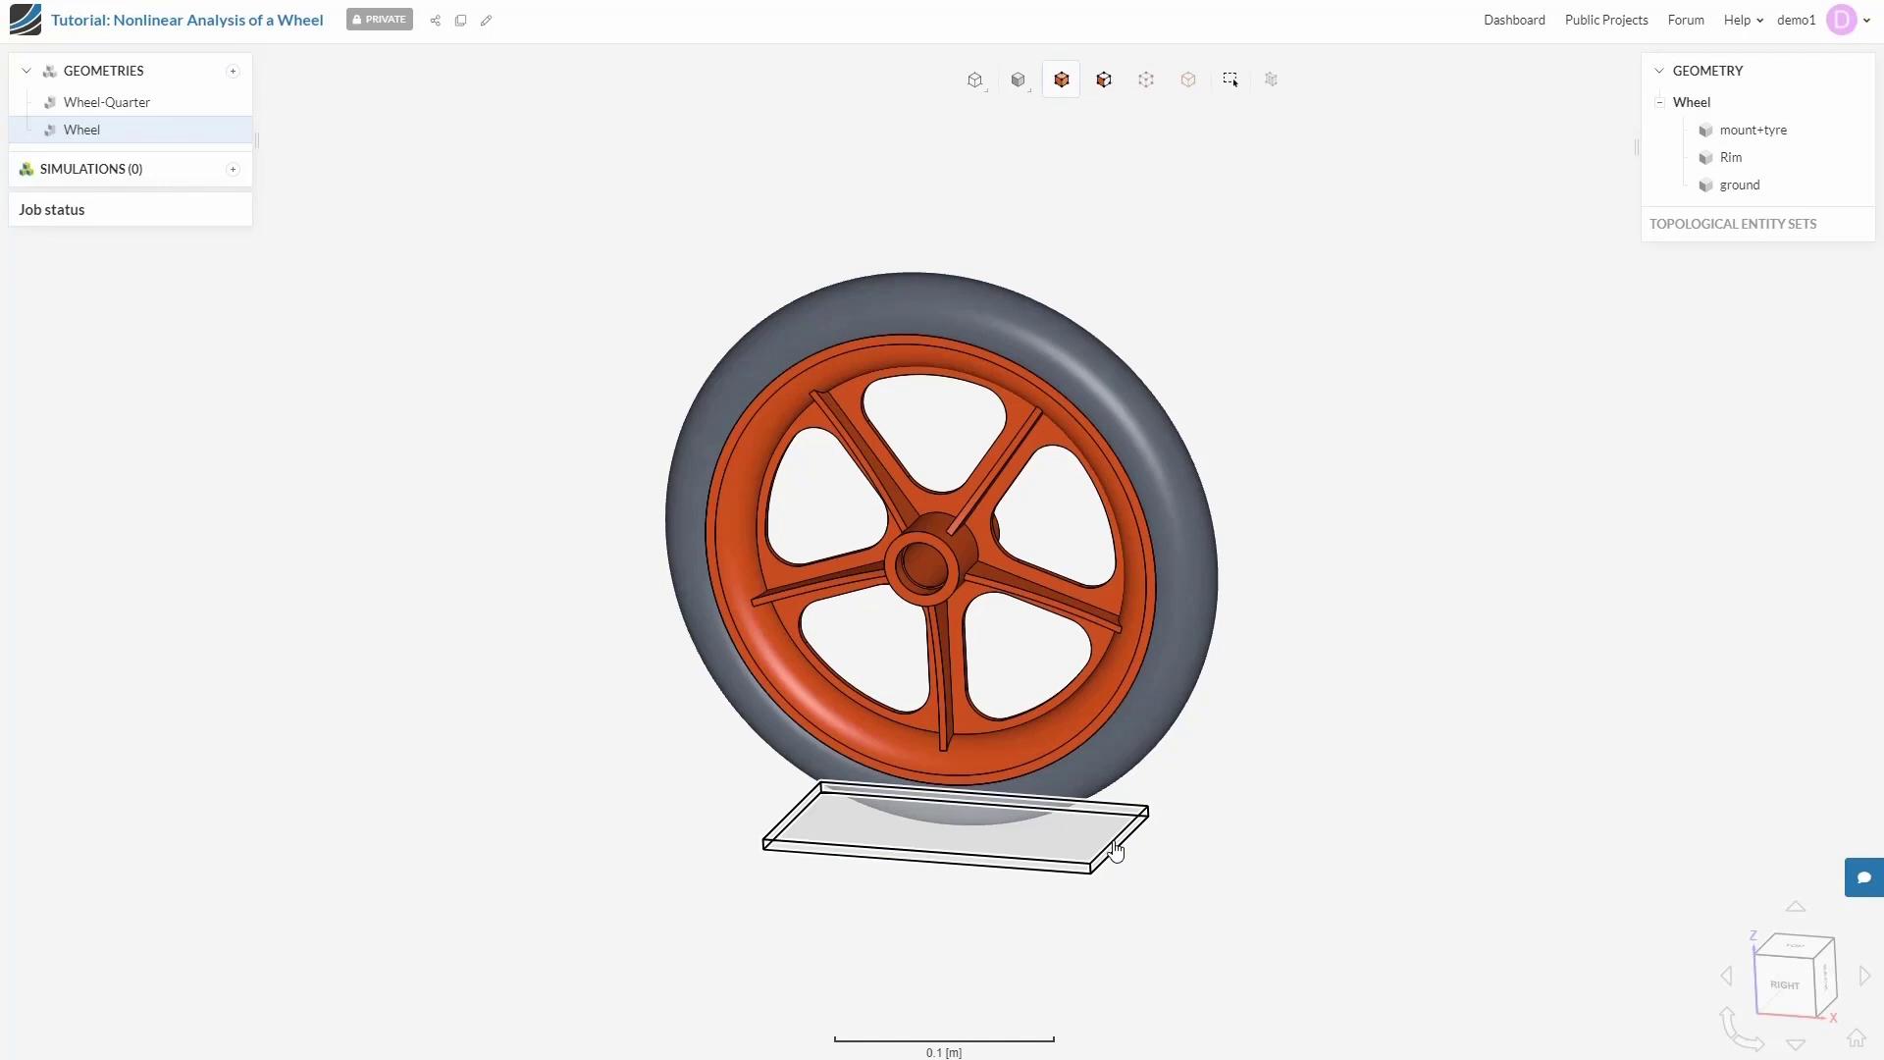
drag(1116, 849, 1429, 723)
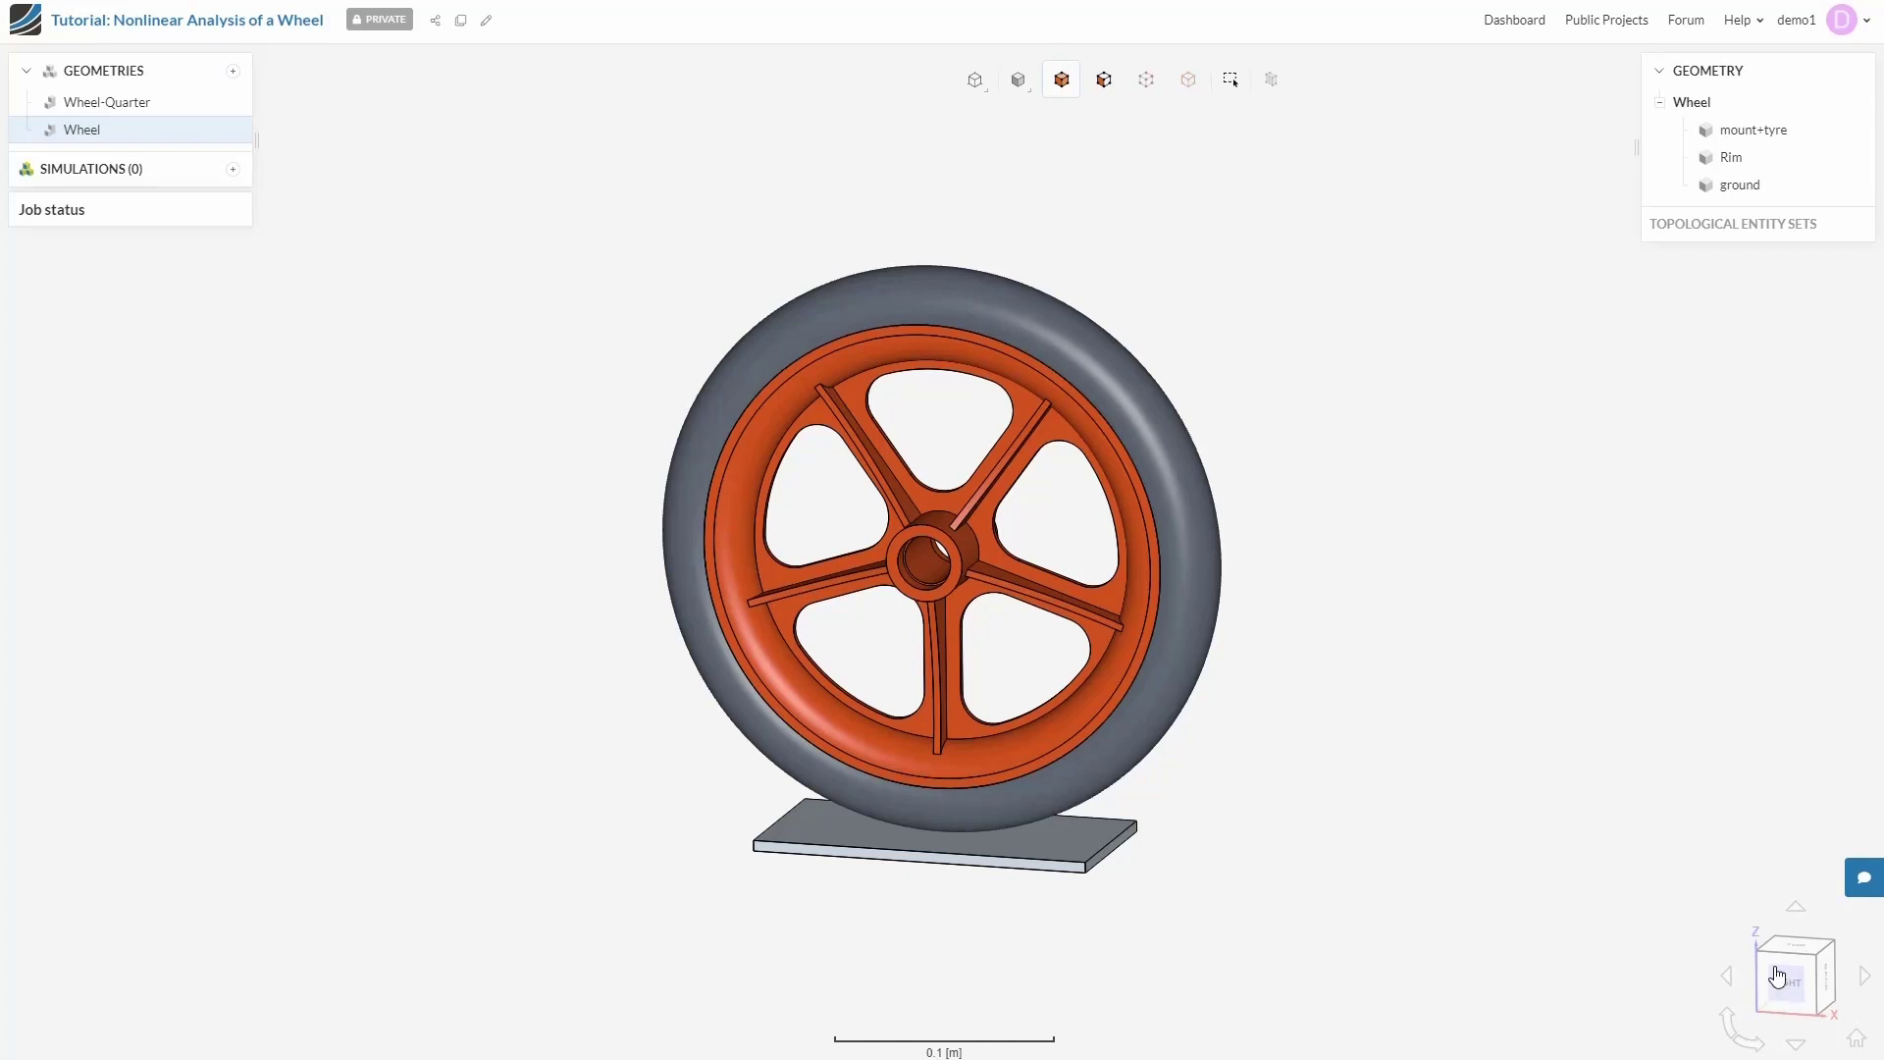
drag(1669, 1008, 1540, 981)
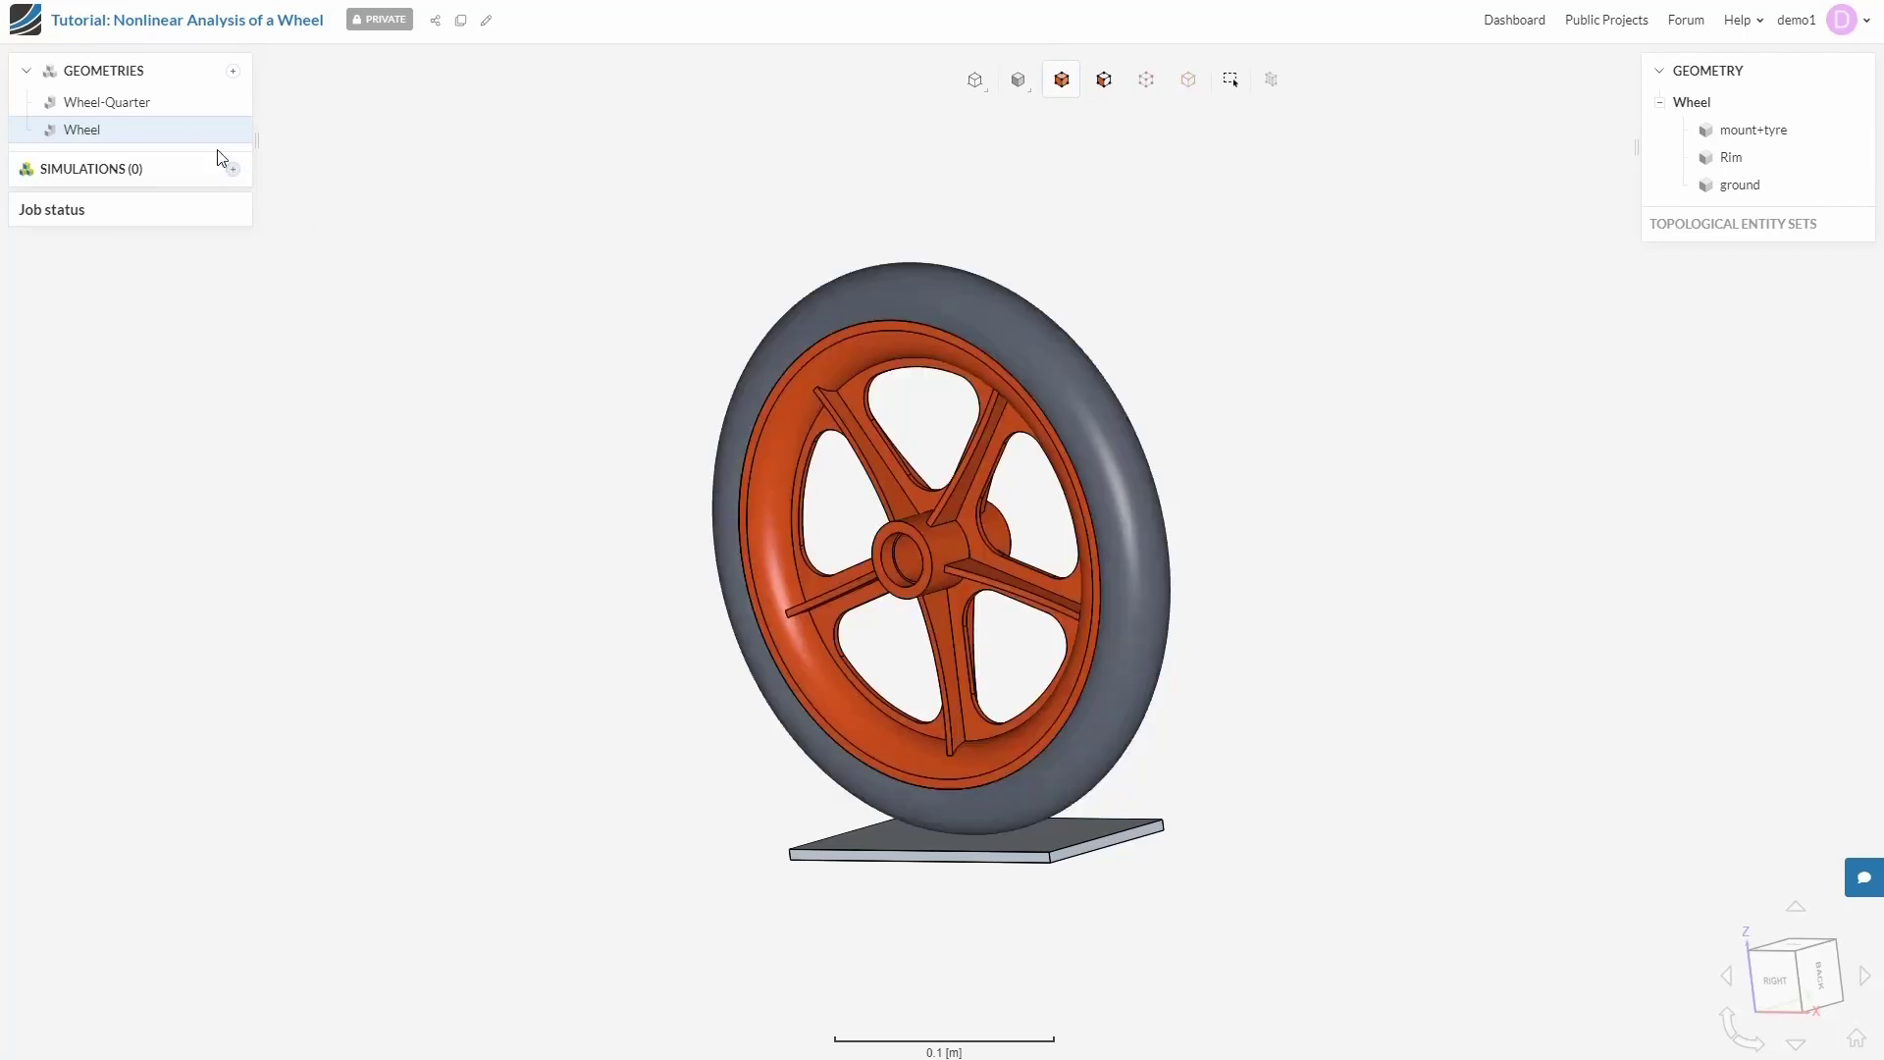
click(175, 119)
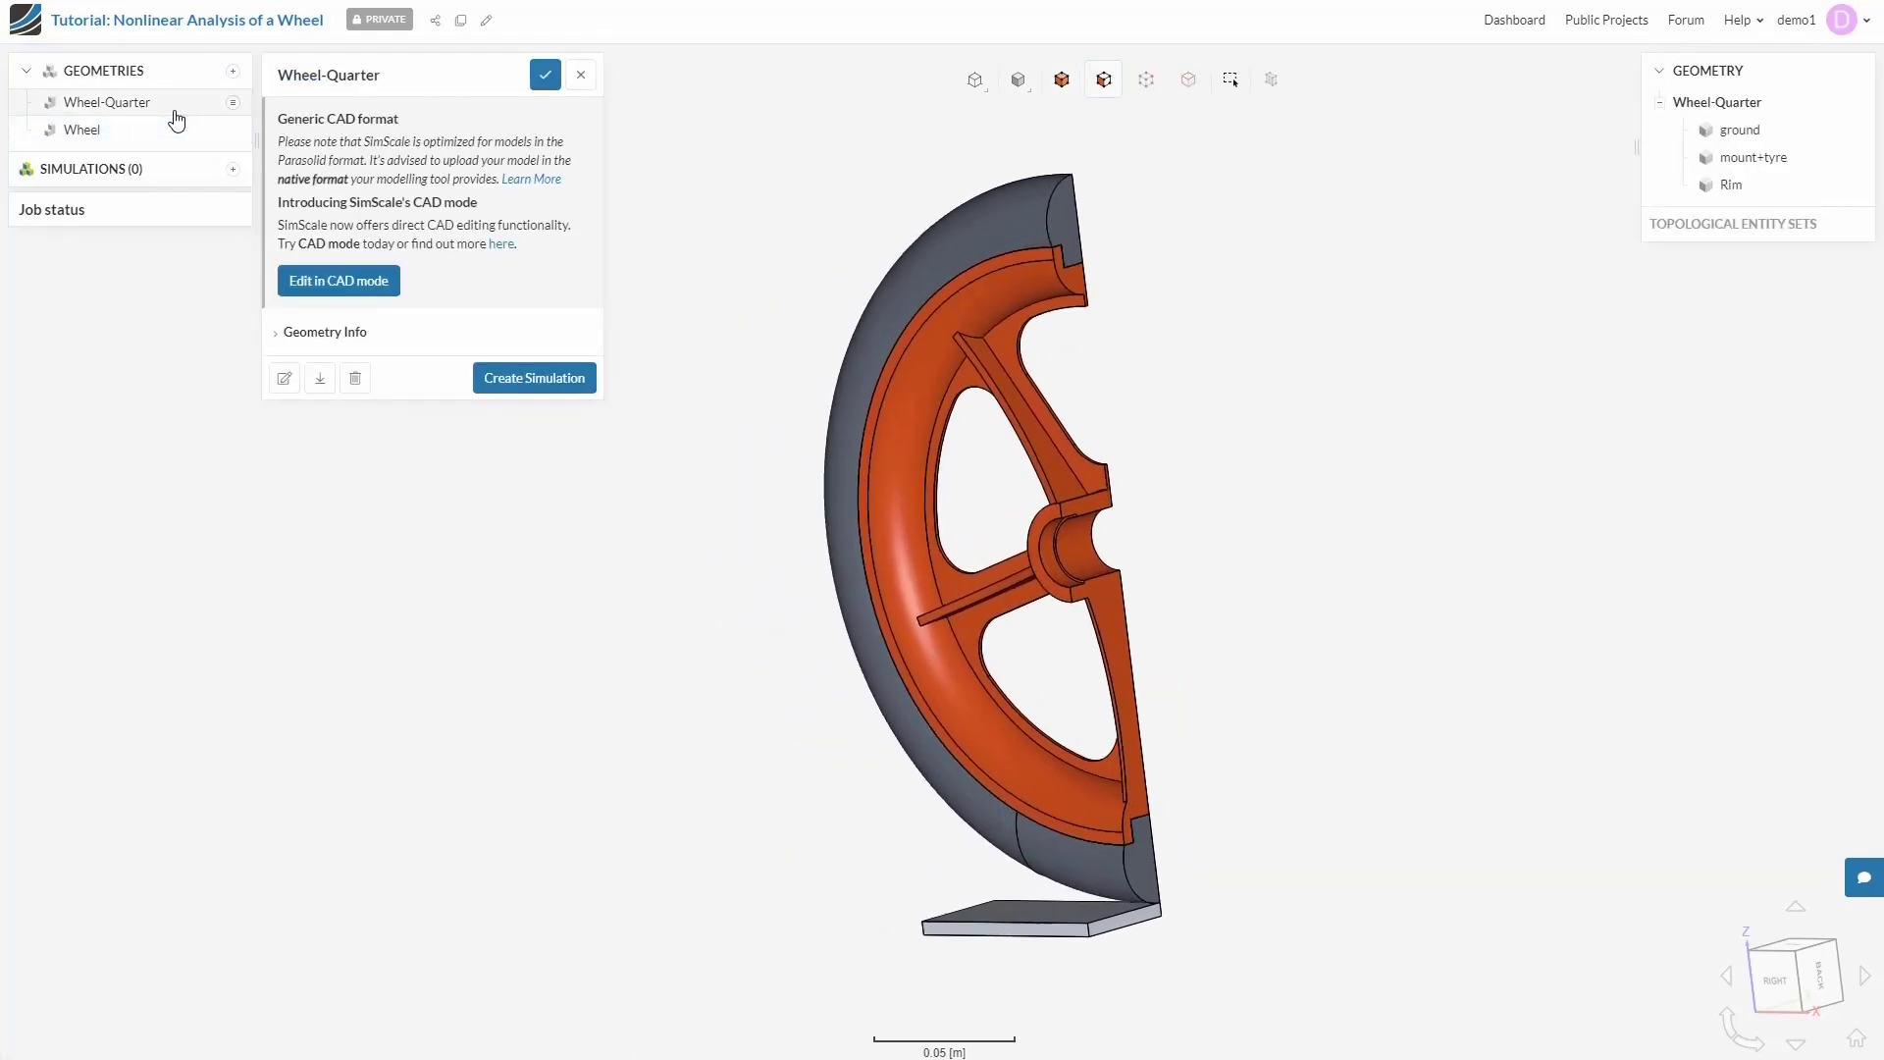
mouse_move(808, 824)
mouse_down()
mouse_move(261, 799)
mouse_move(823, 821)
mouse_up()
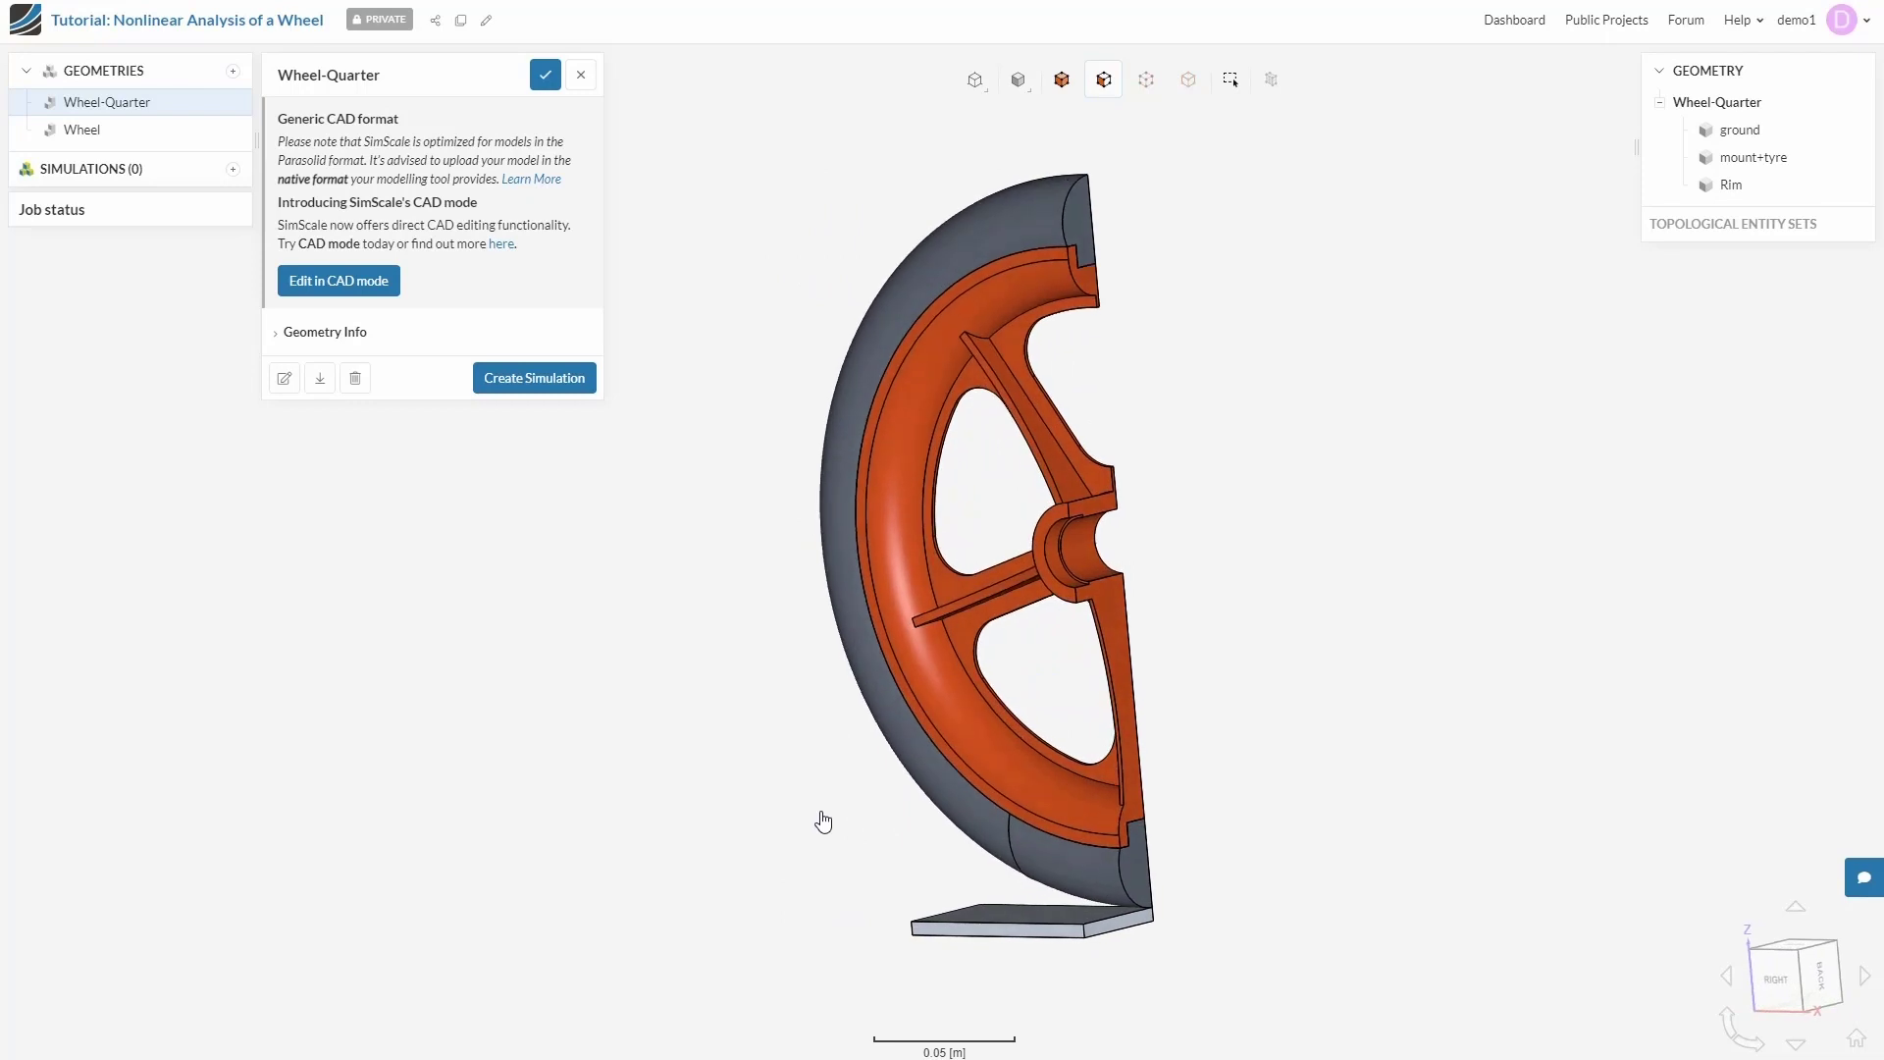
- Create a Static structural simulation for Wheel-Quarter and enable nonlinear analysis
click(535, 378)
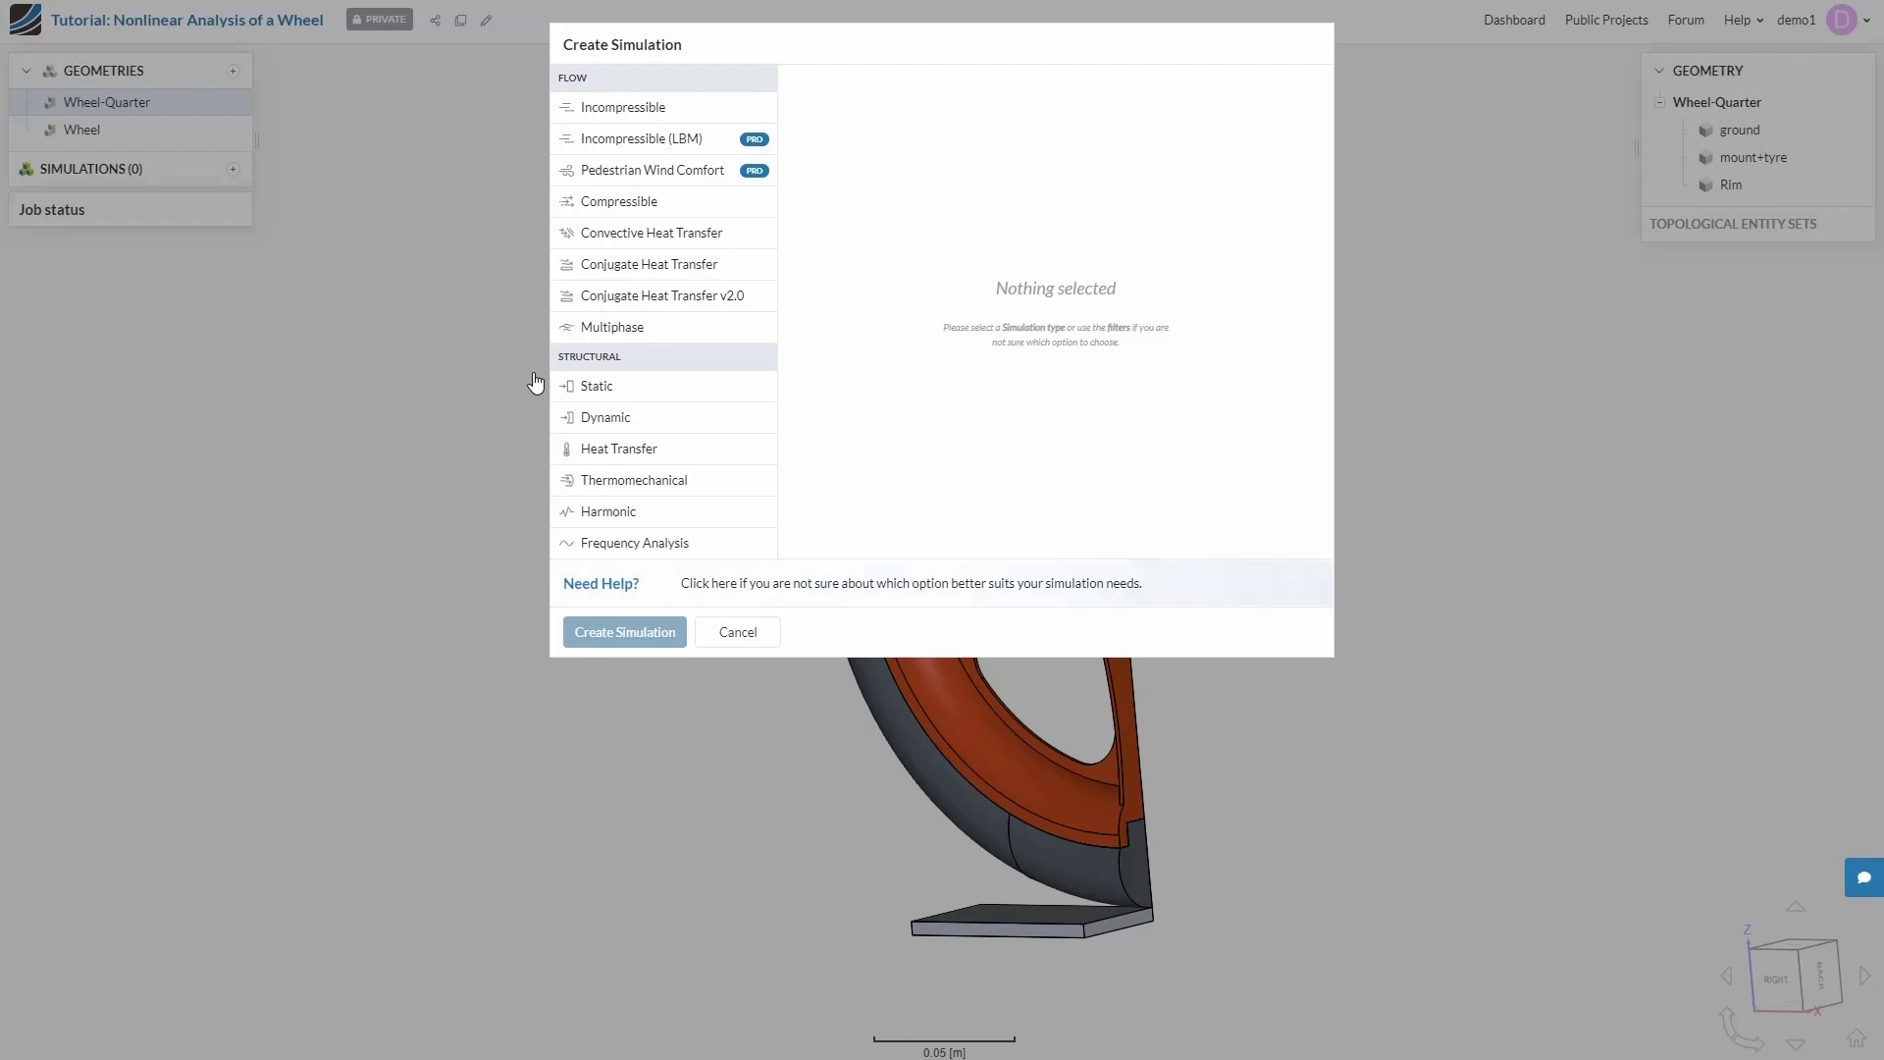
click(632, 399)
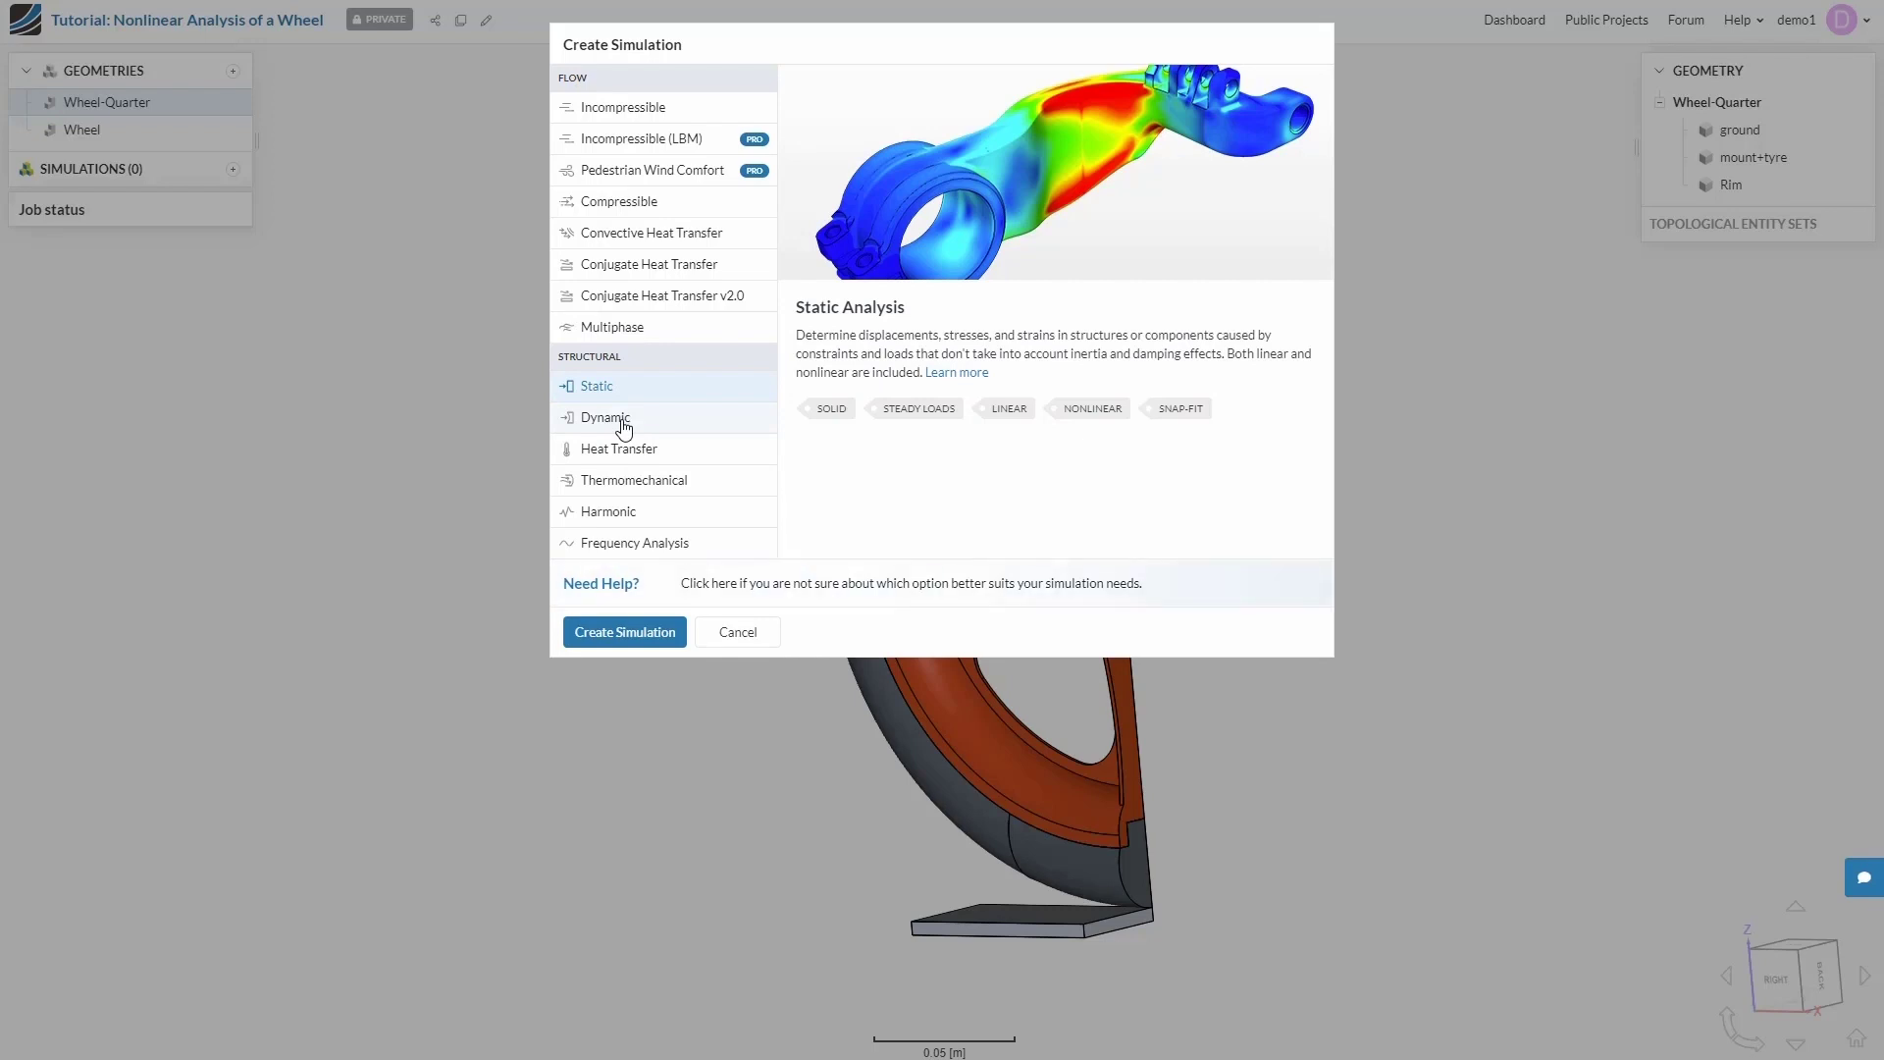
click(629, 644)
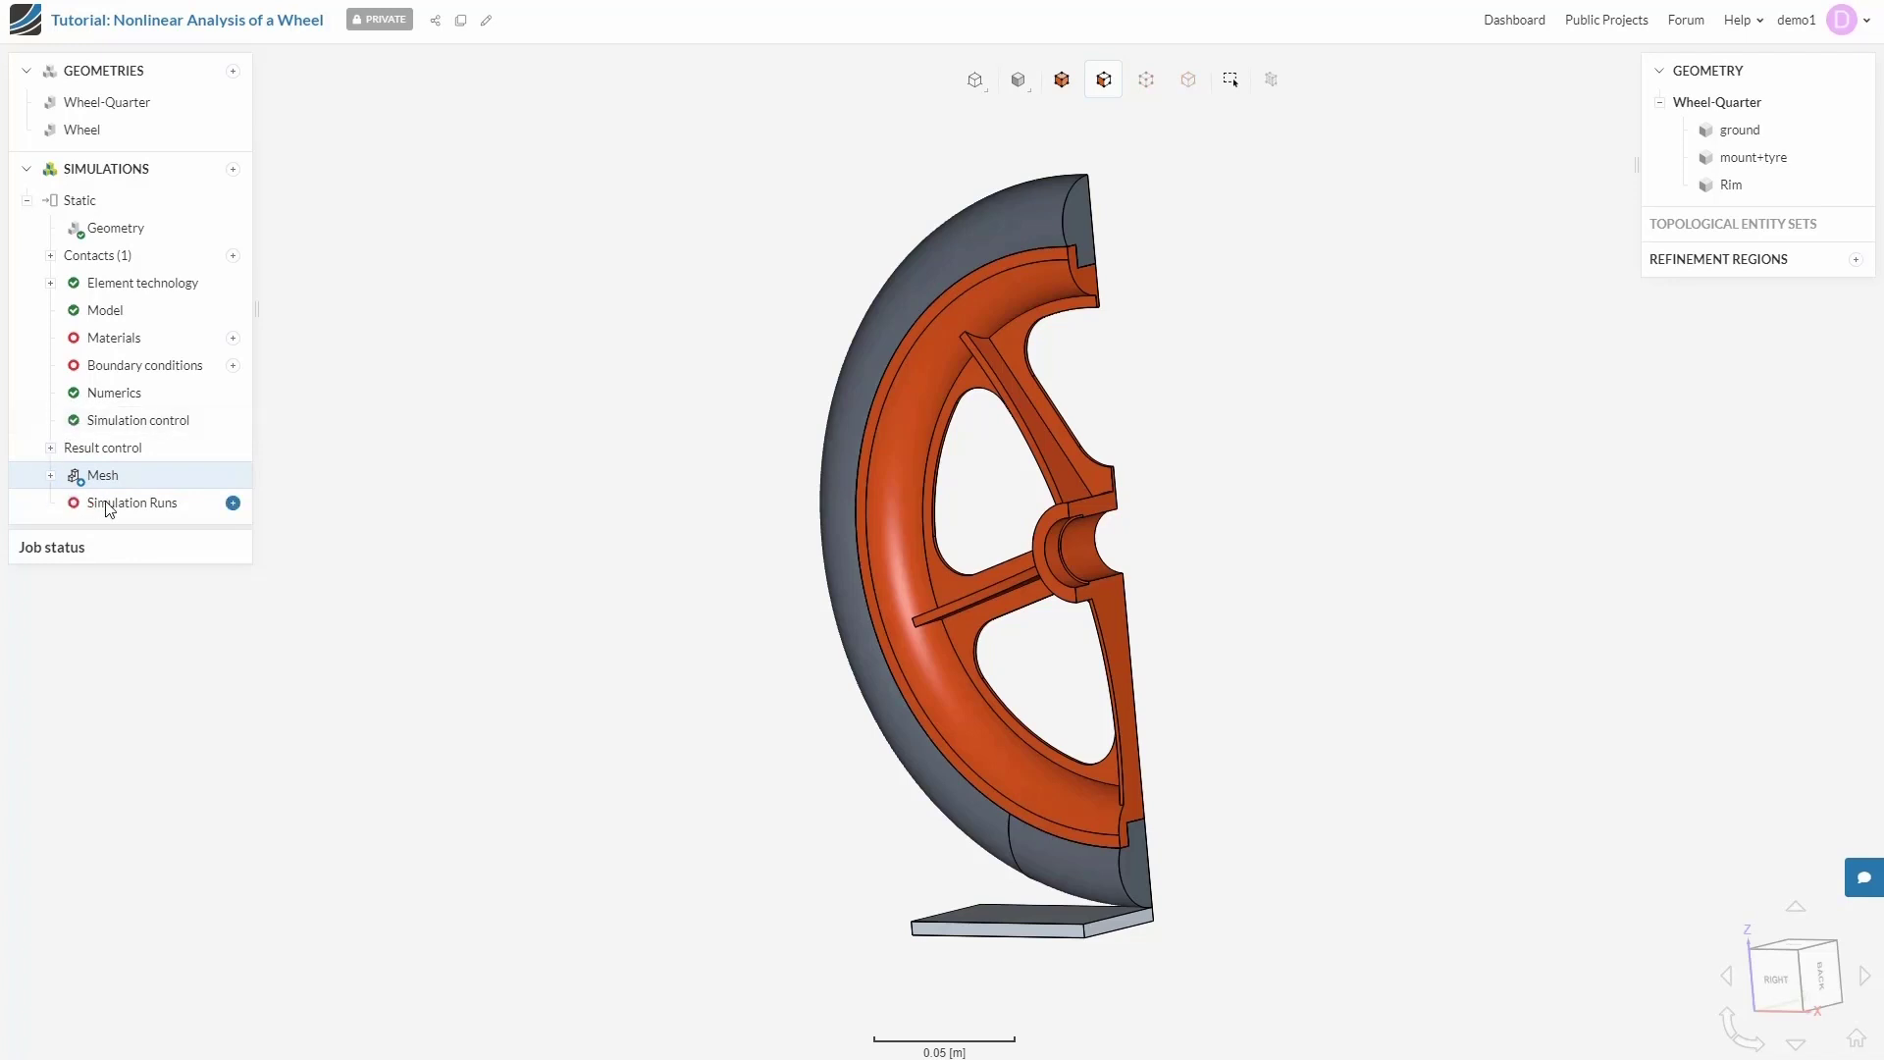
click(99, 204)
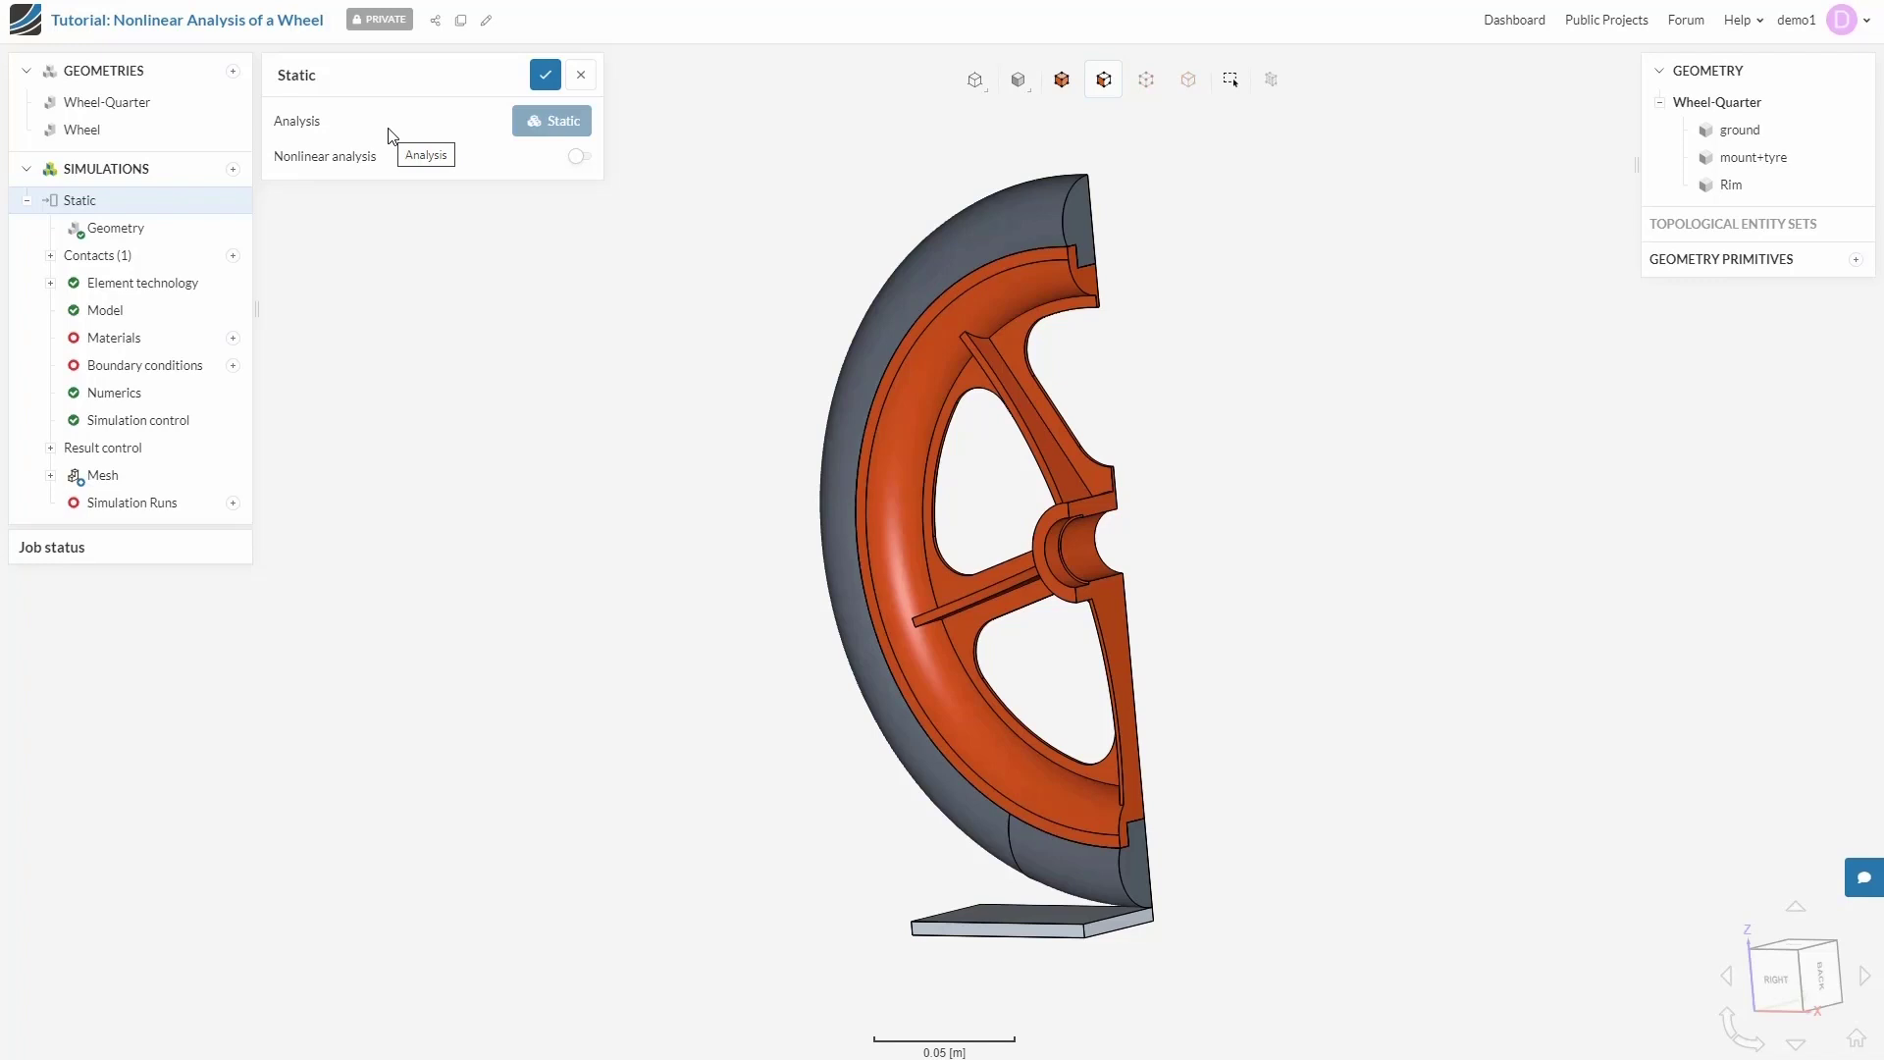
click(581, 158)
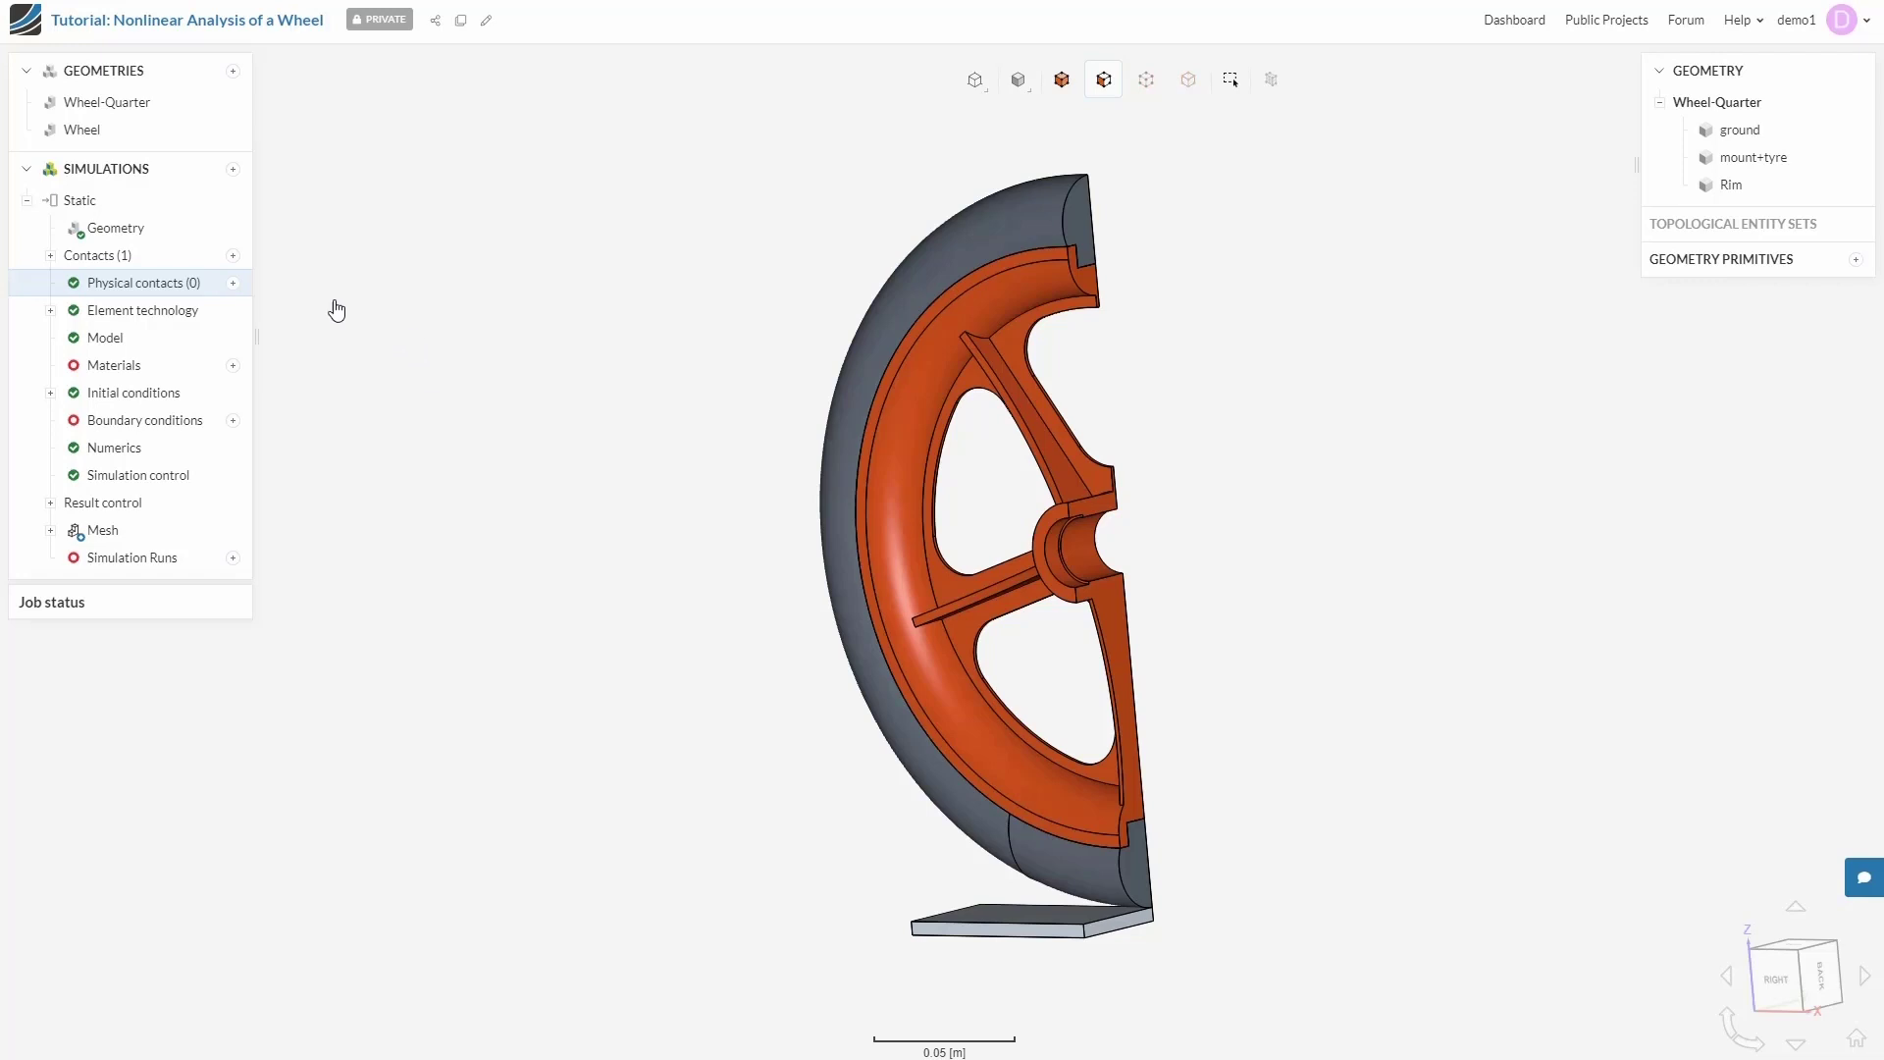
- Review the bonded rim-tyre contact and add a physical contact with the ground's upper face as master and the tyre's lower outer face as slave
click(123, 257)
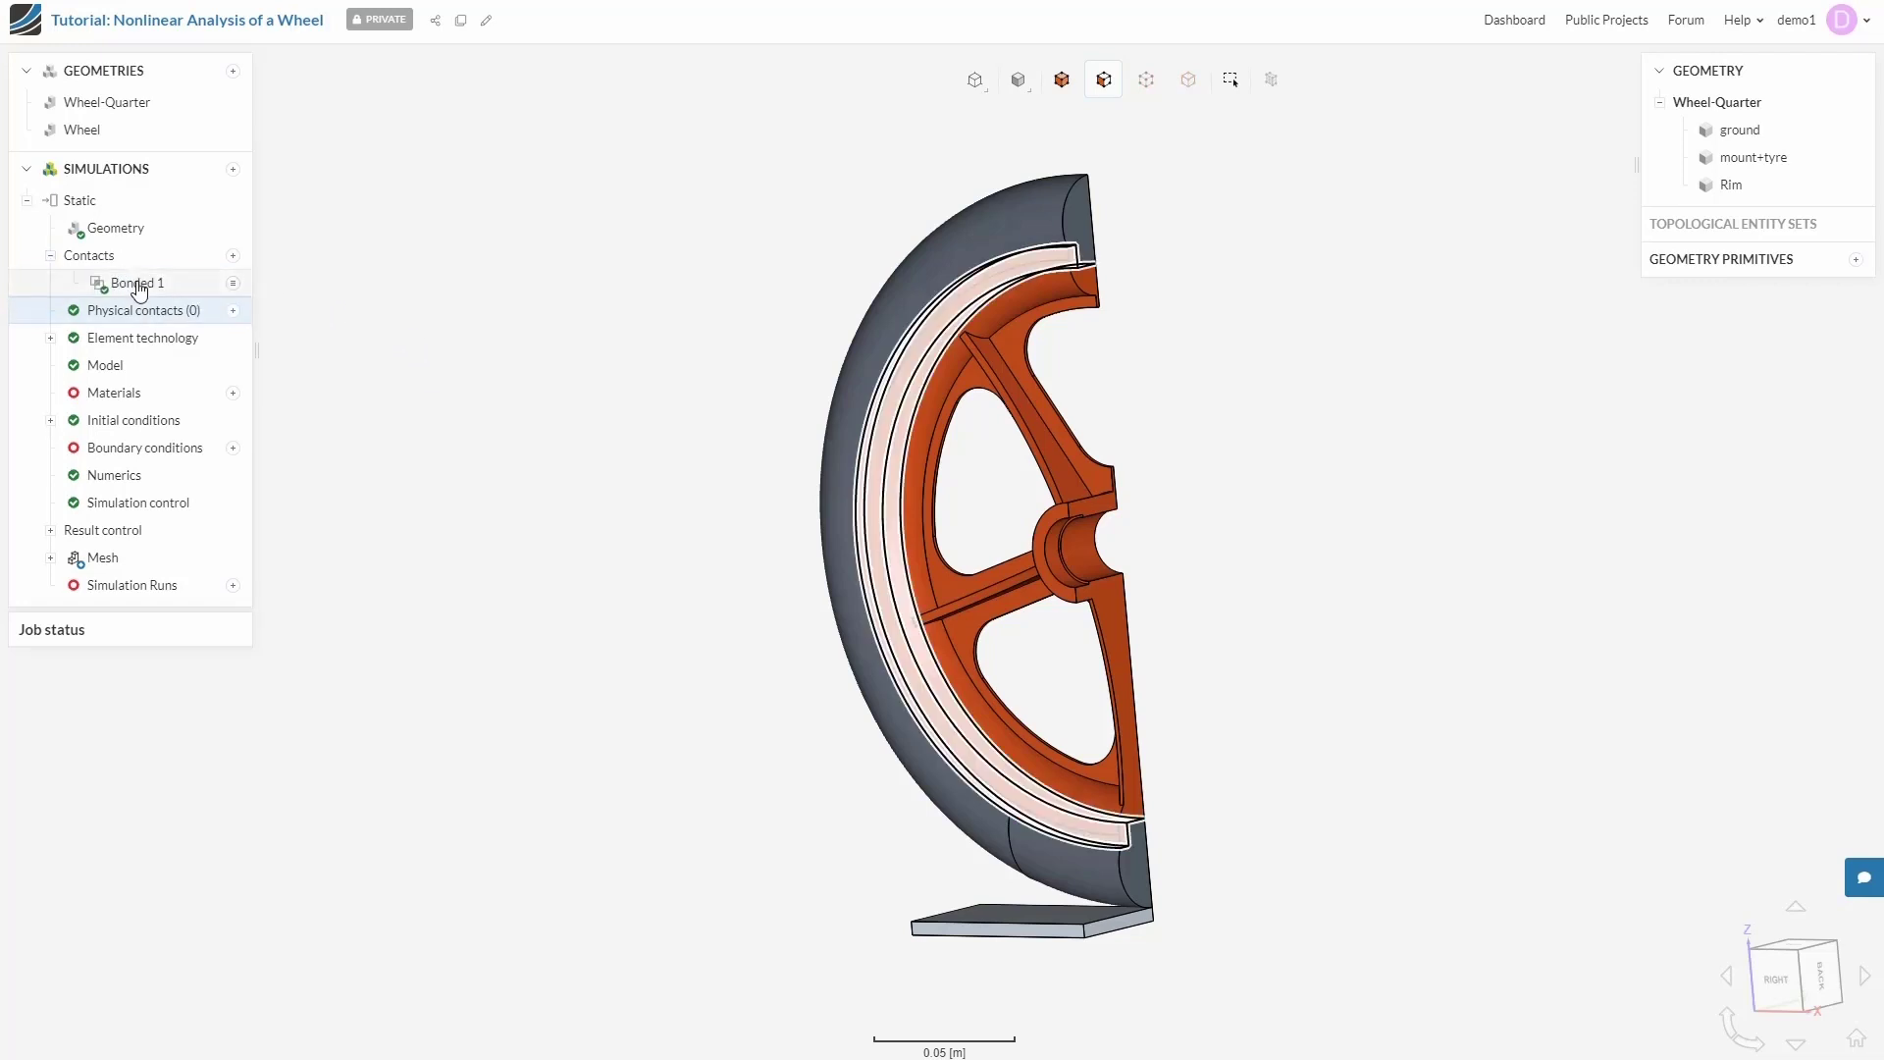
click(139, 285)
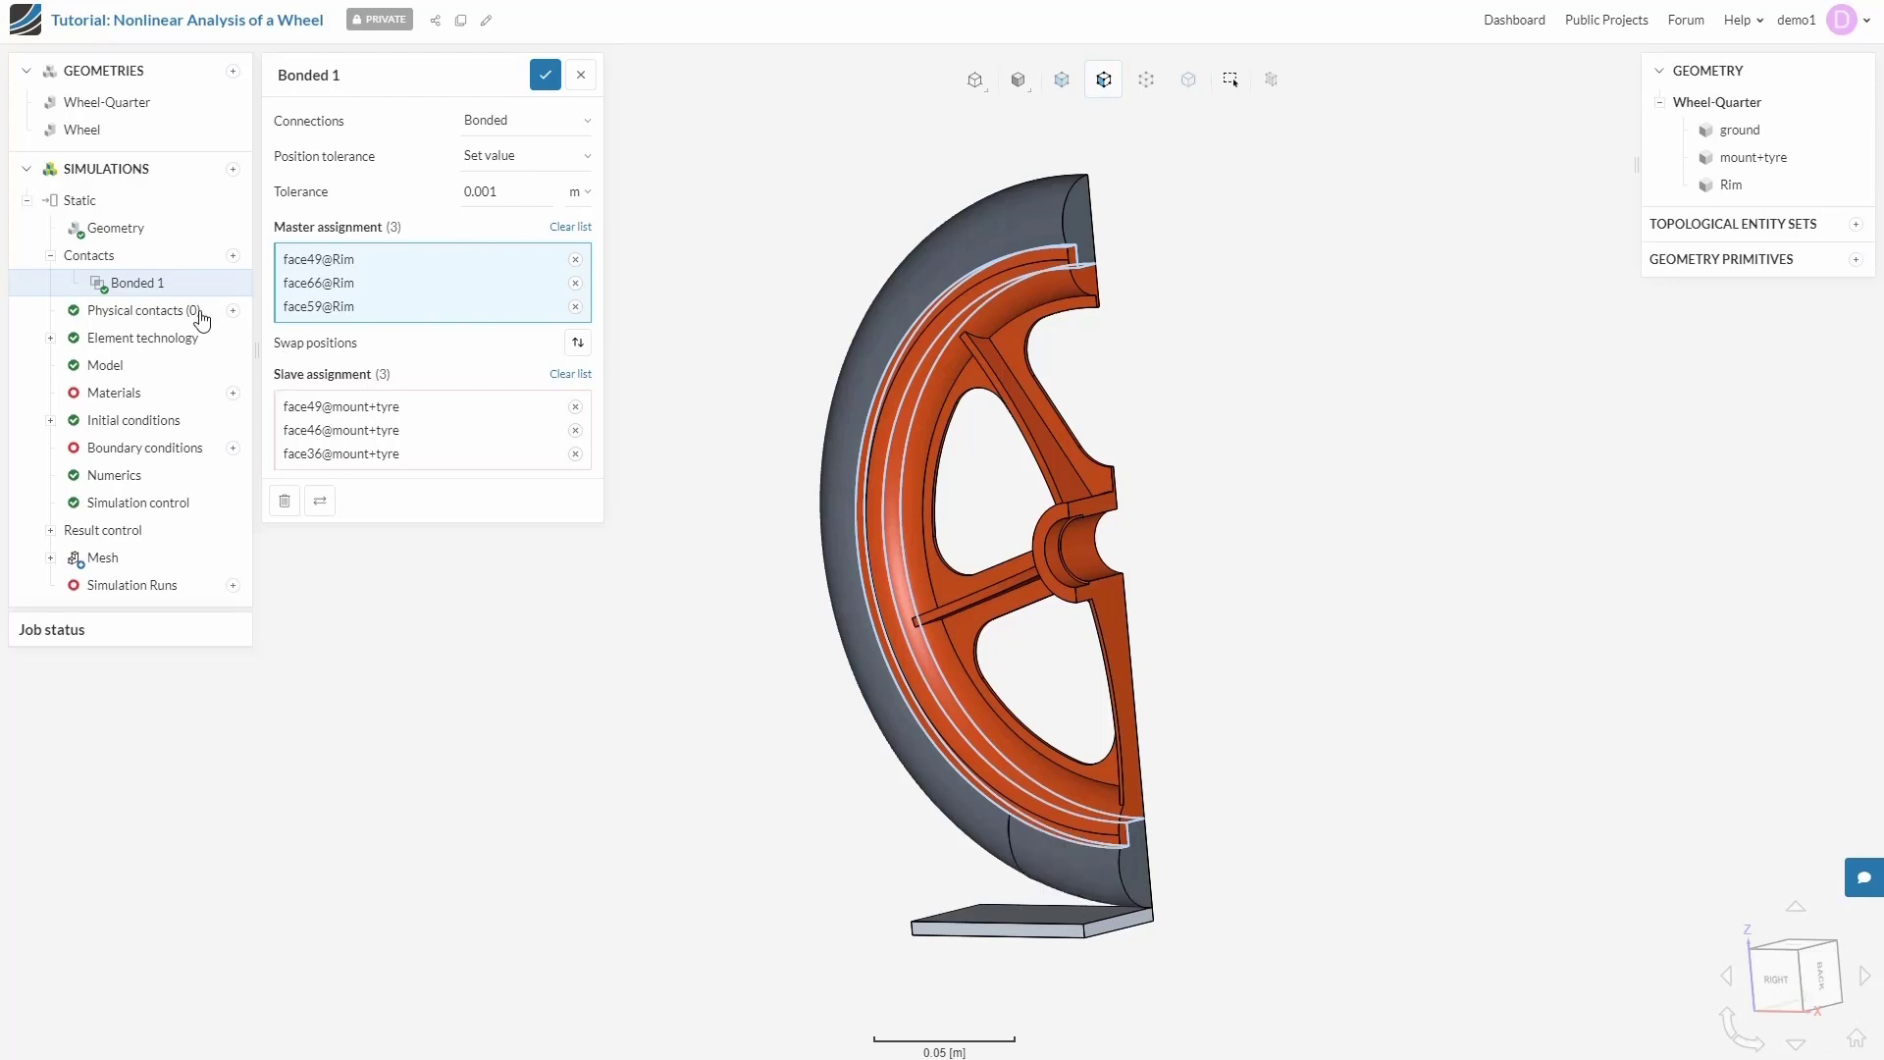
click(132, 312)
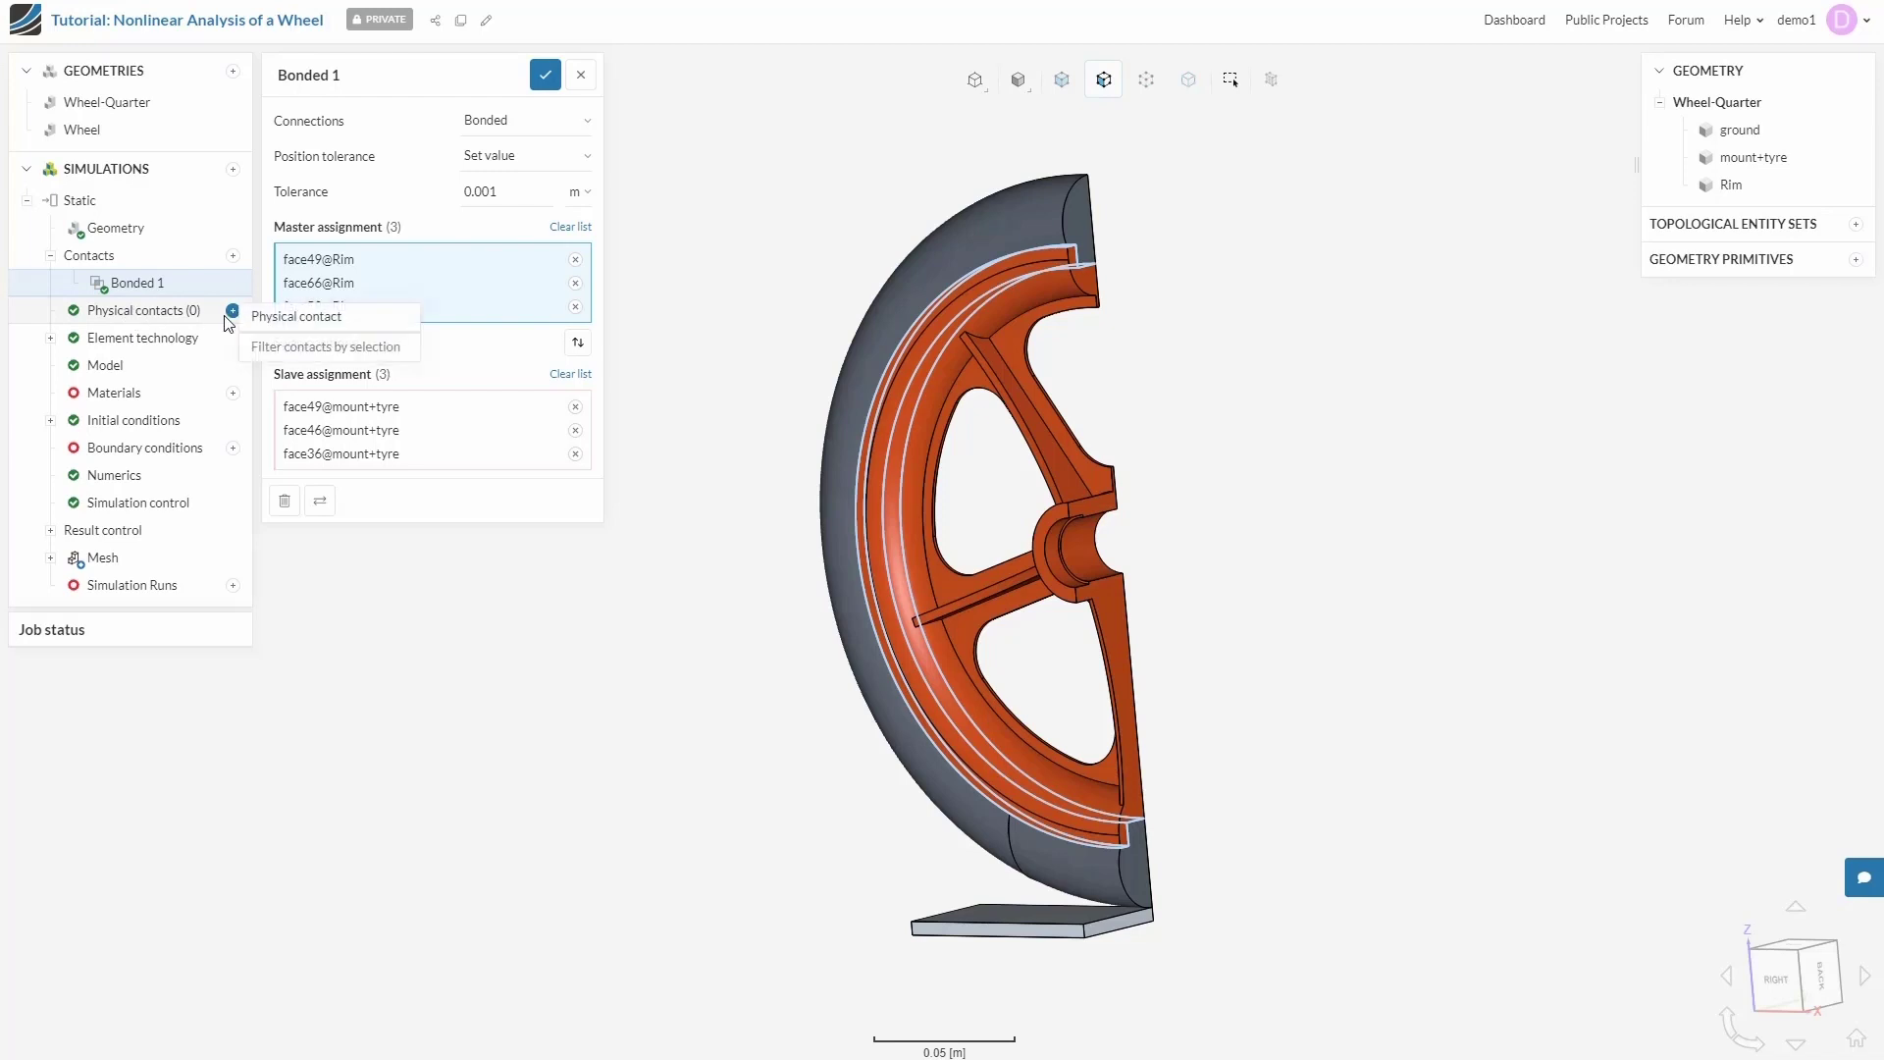
click(276, 328)
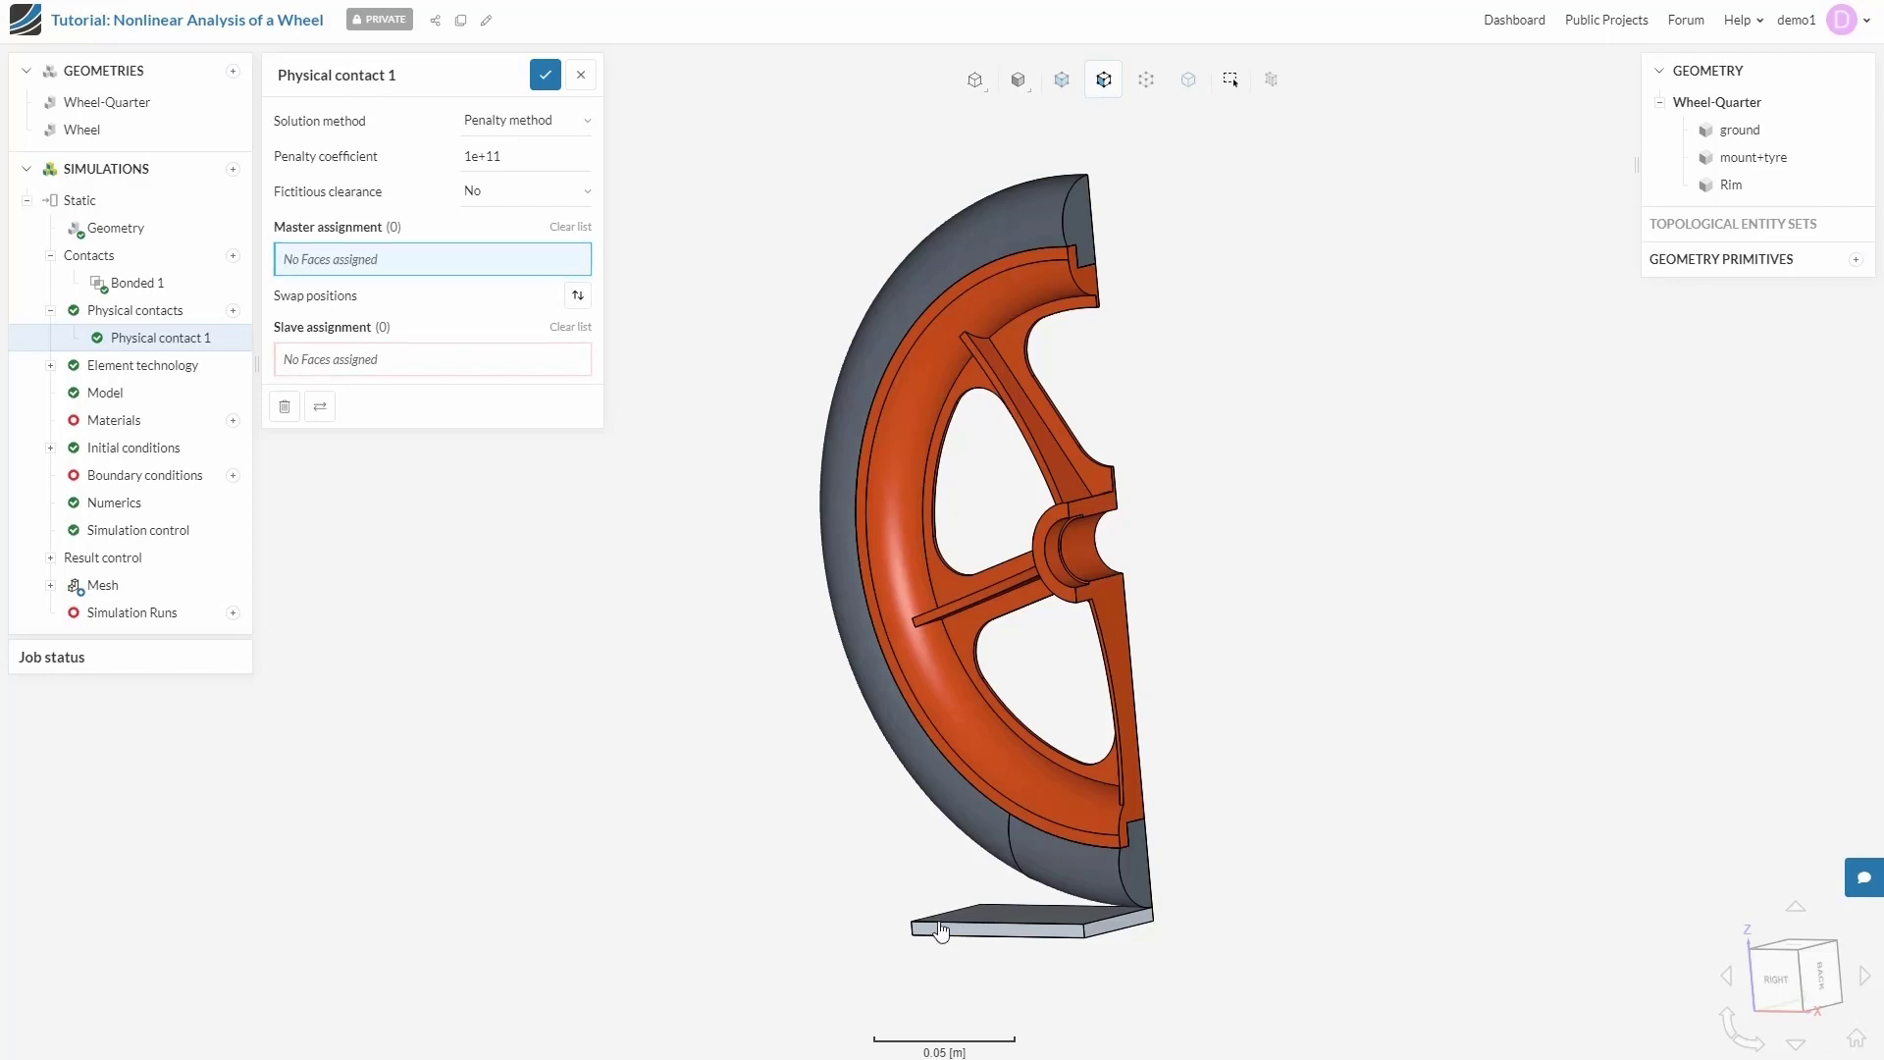
click(1043, 922)
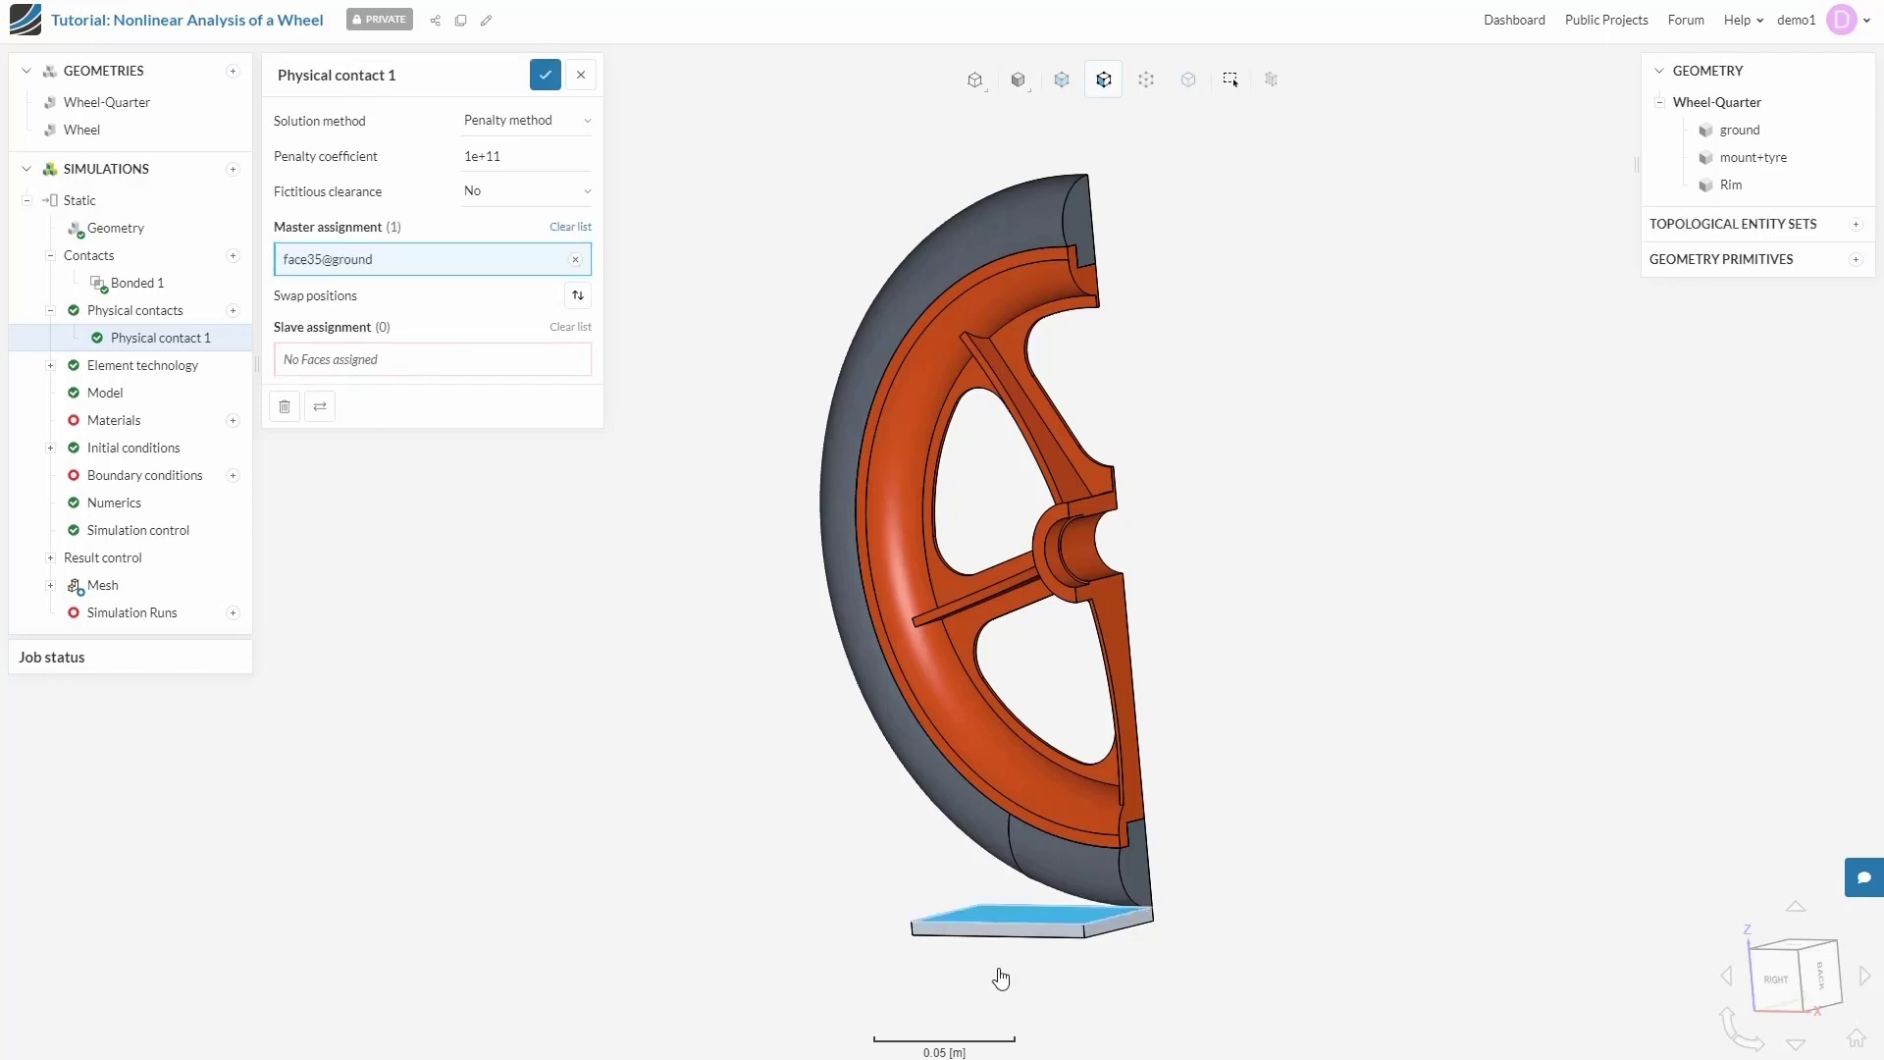
click(1063, 863)
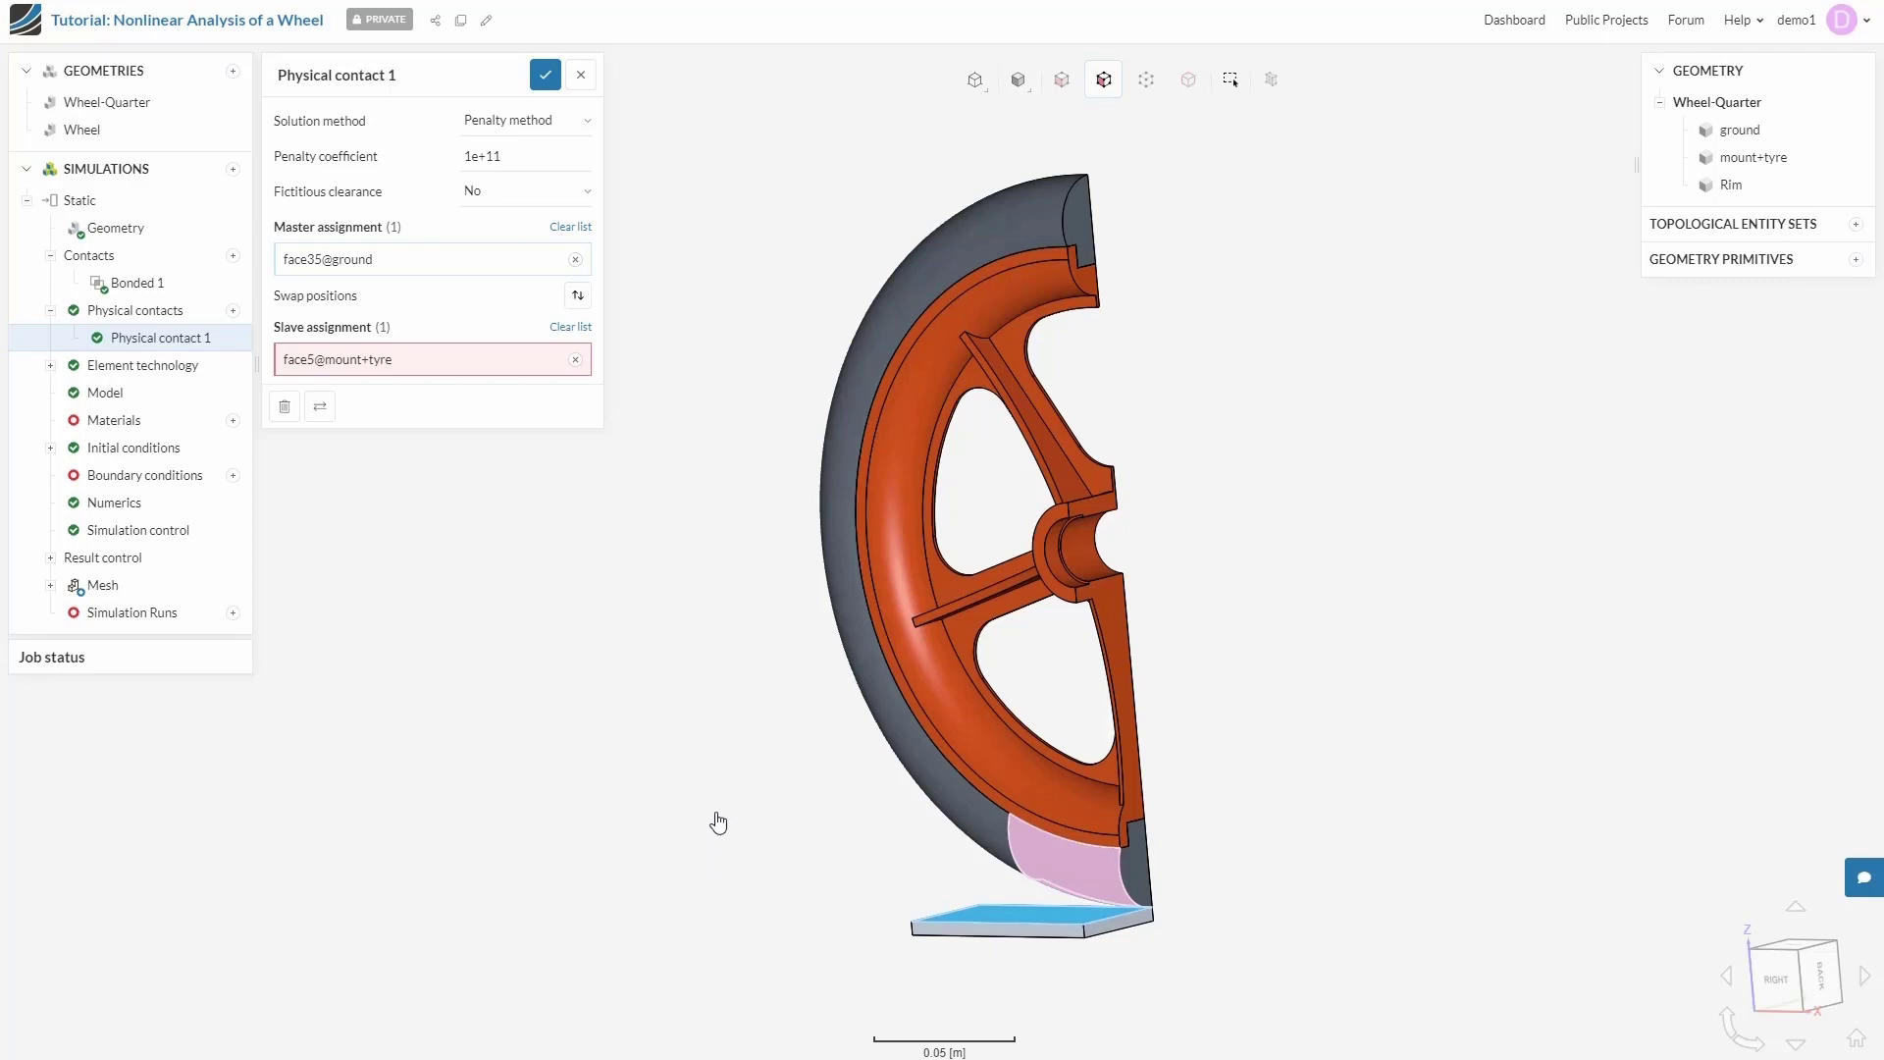
drag(745, 845, 812, 824)
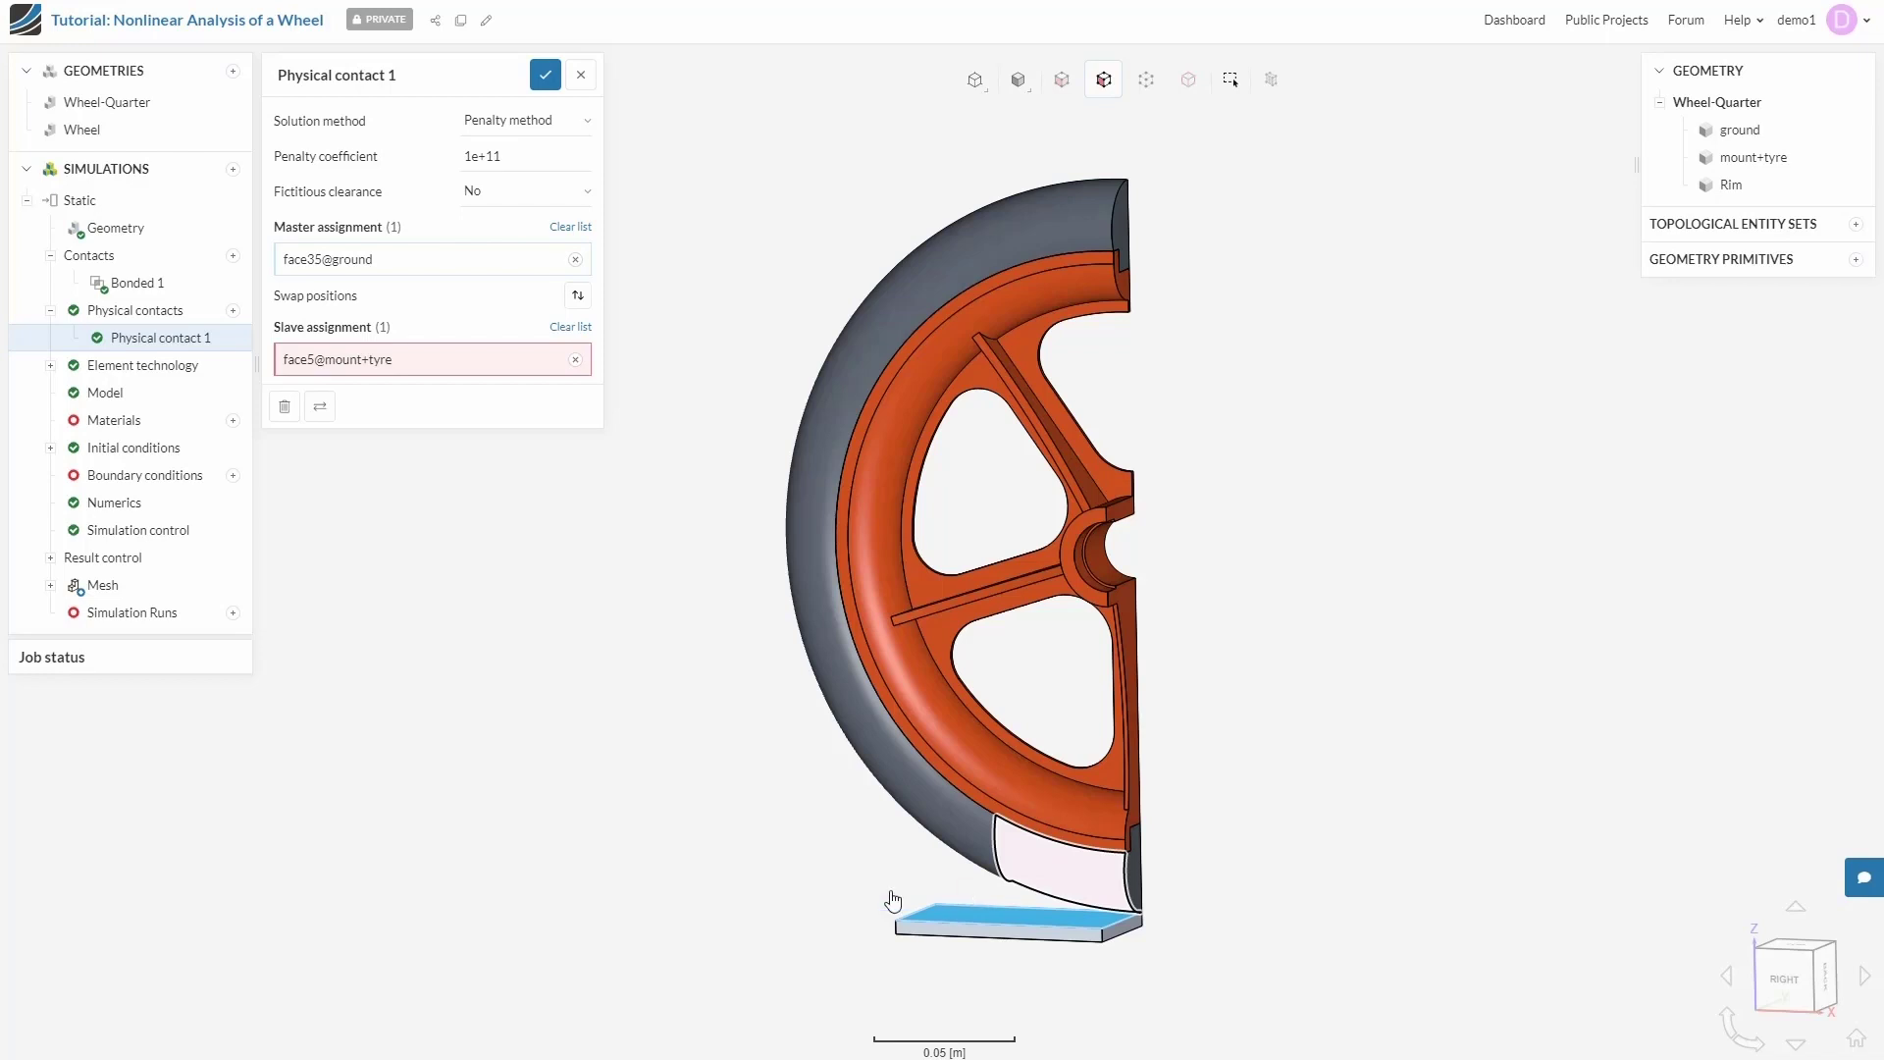
click(545, 74)
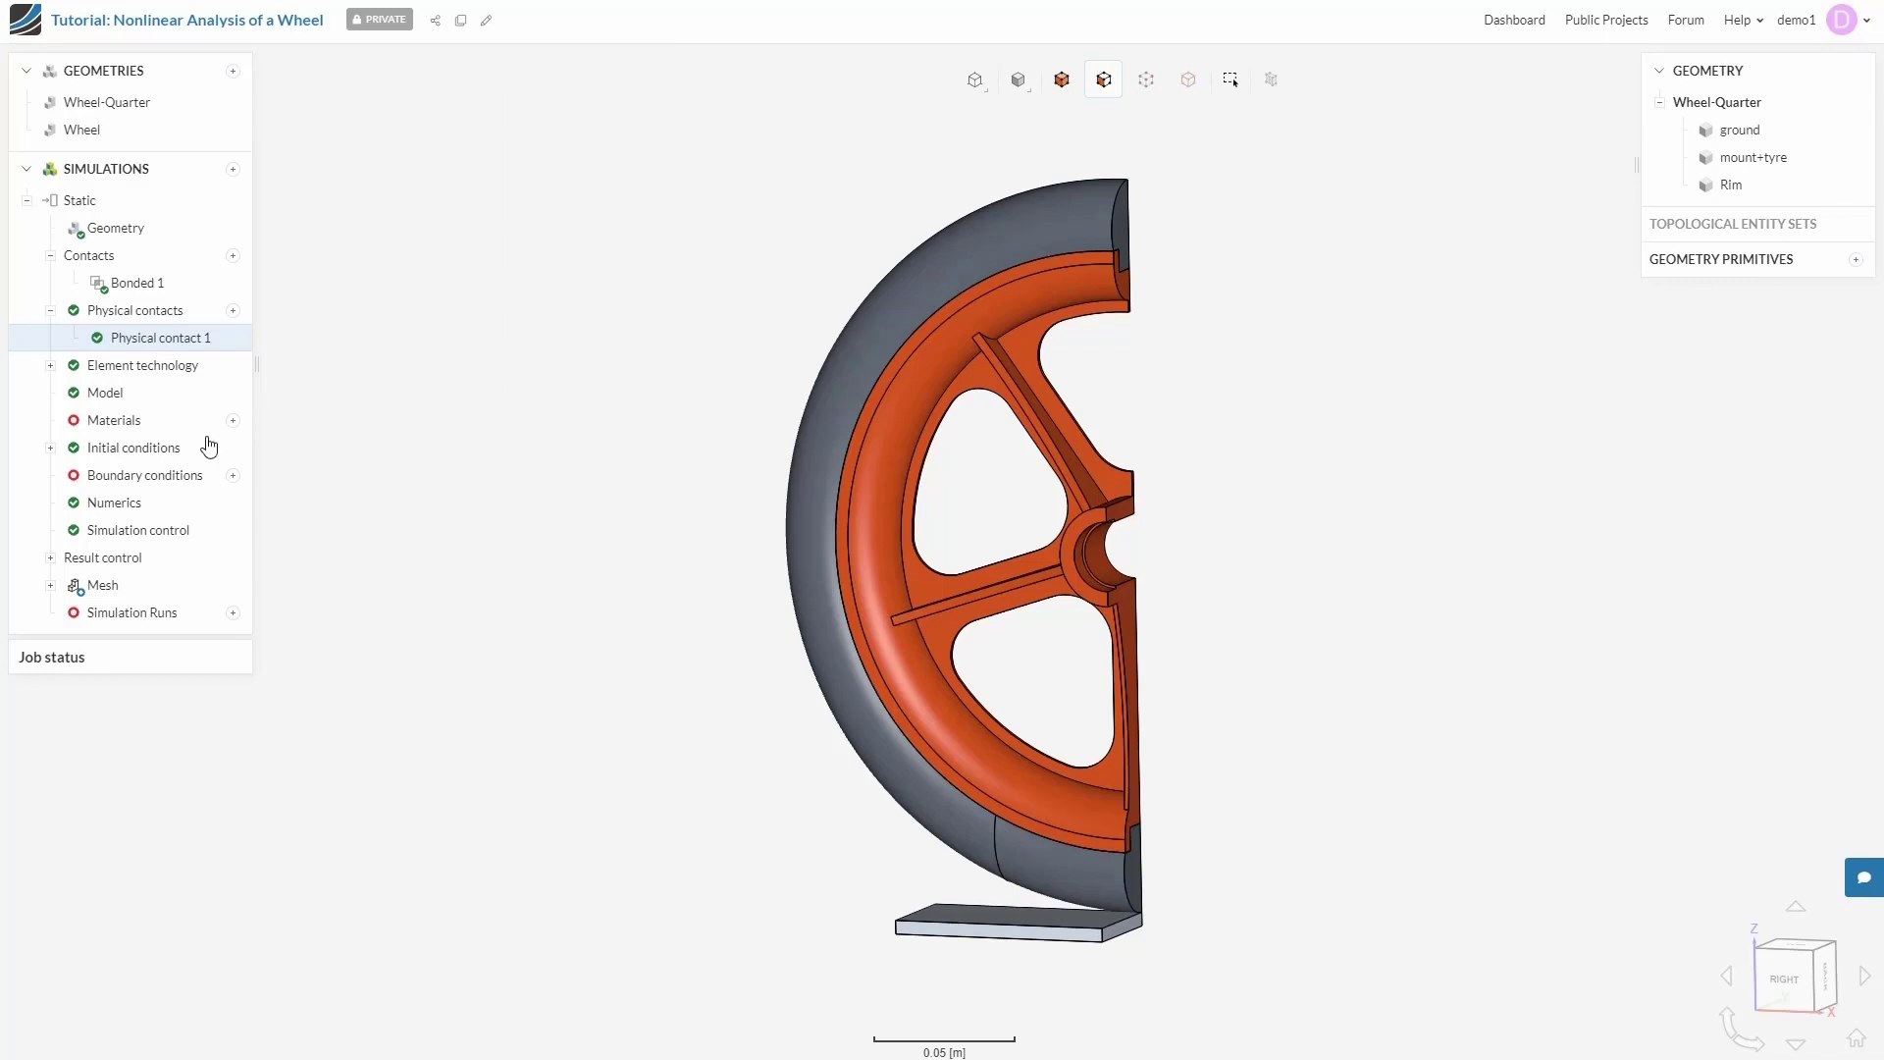
- Add Concrete from the material library and assign it to the ground volume
click(148, 423)
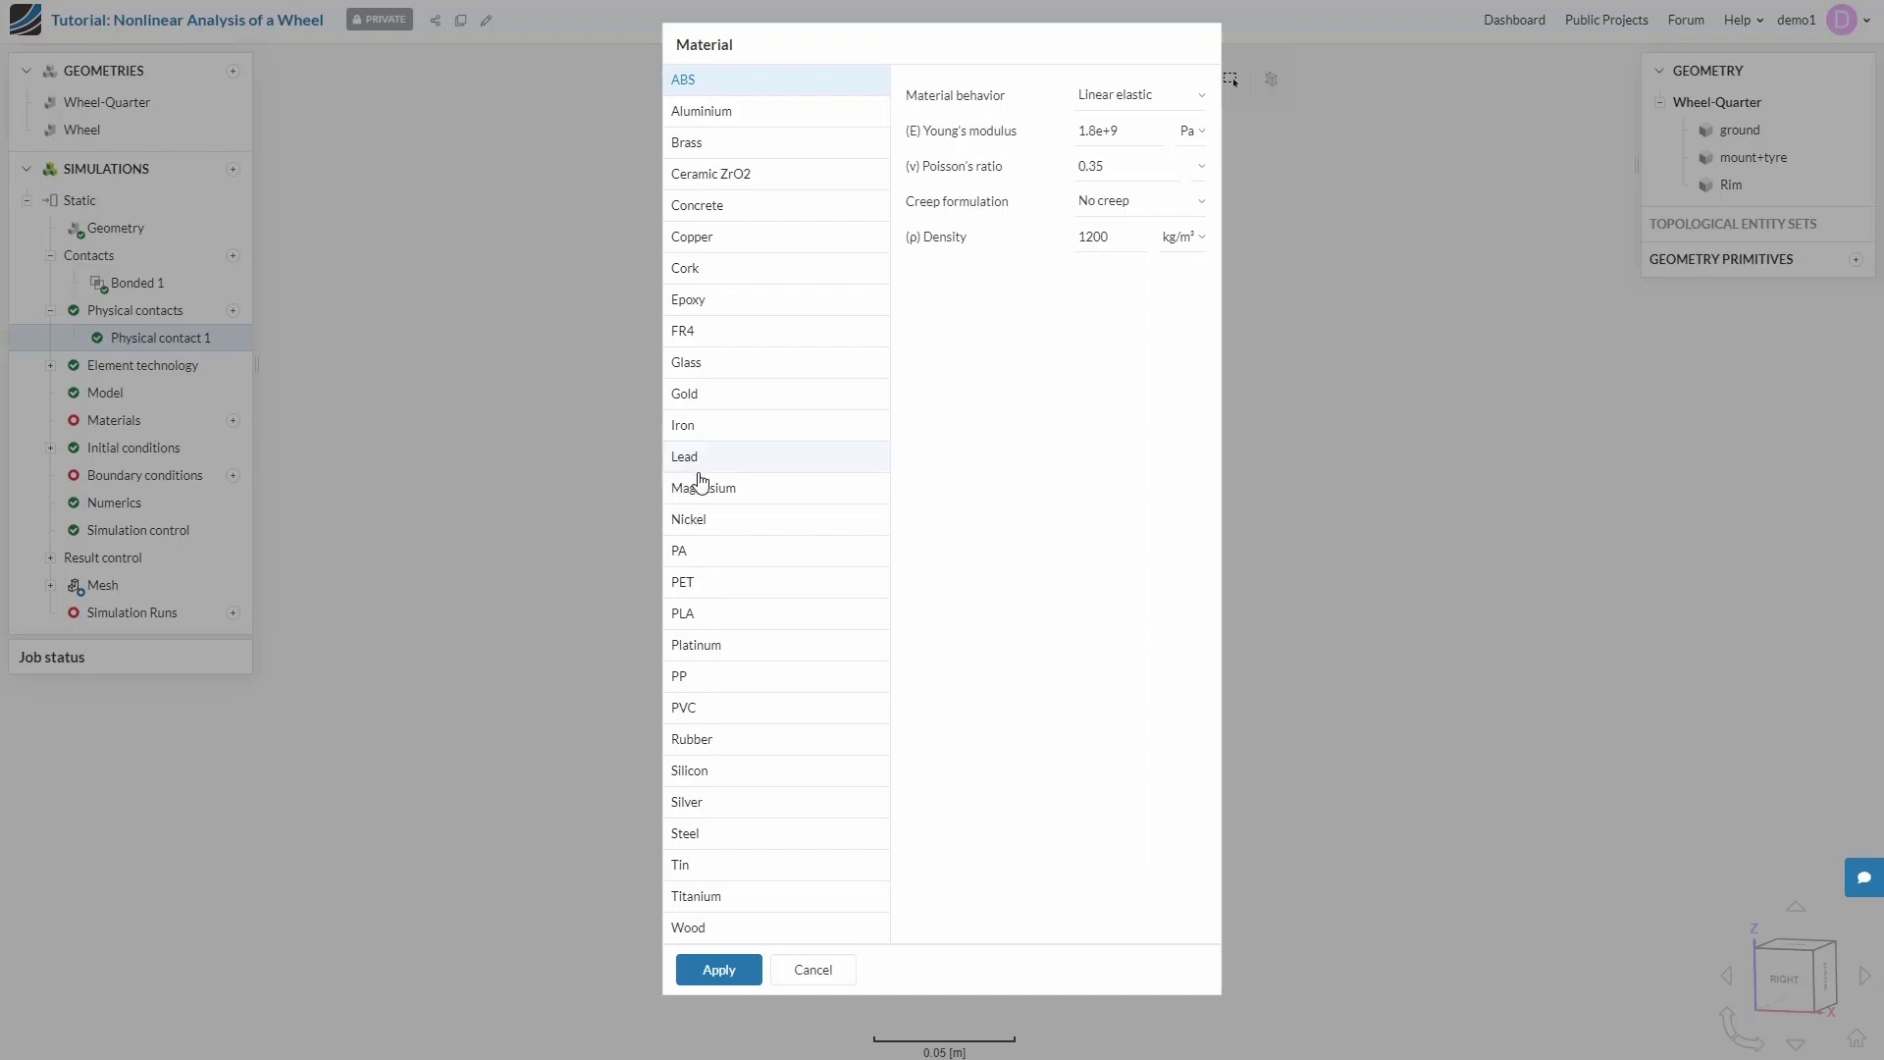
click(722, 213)
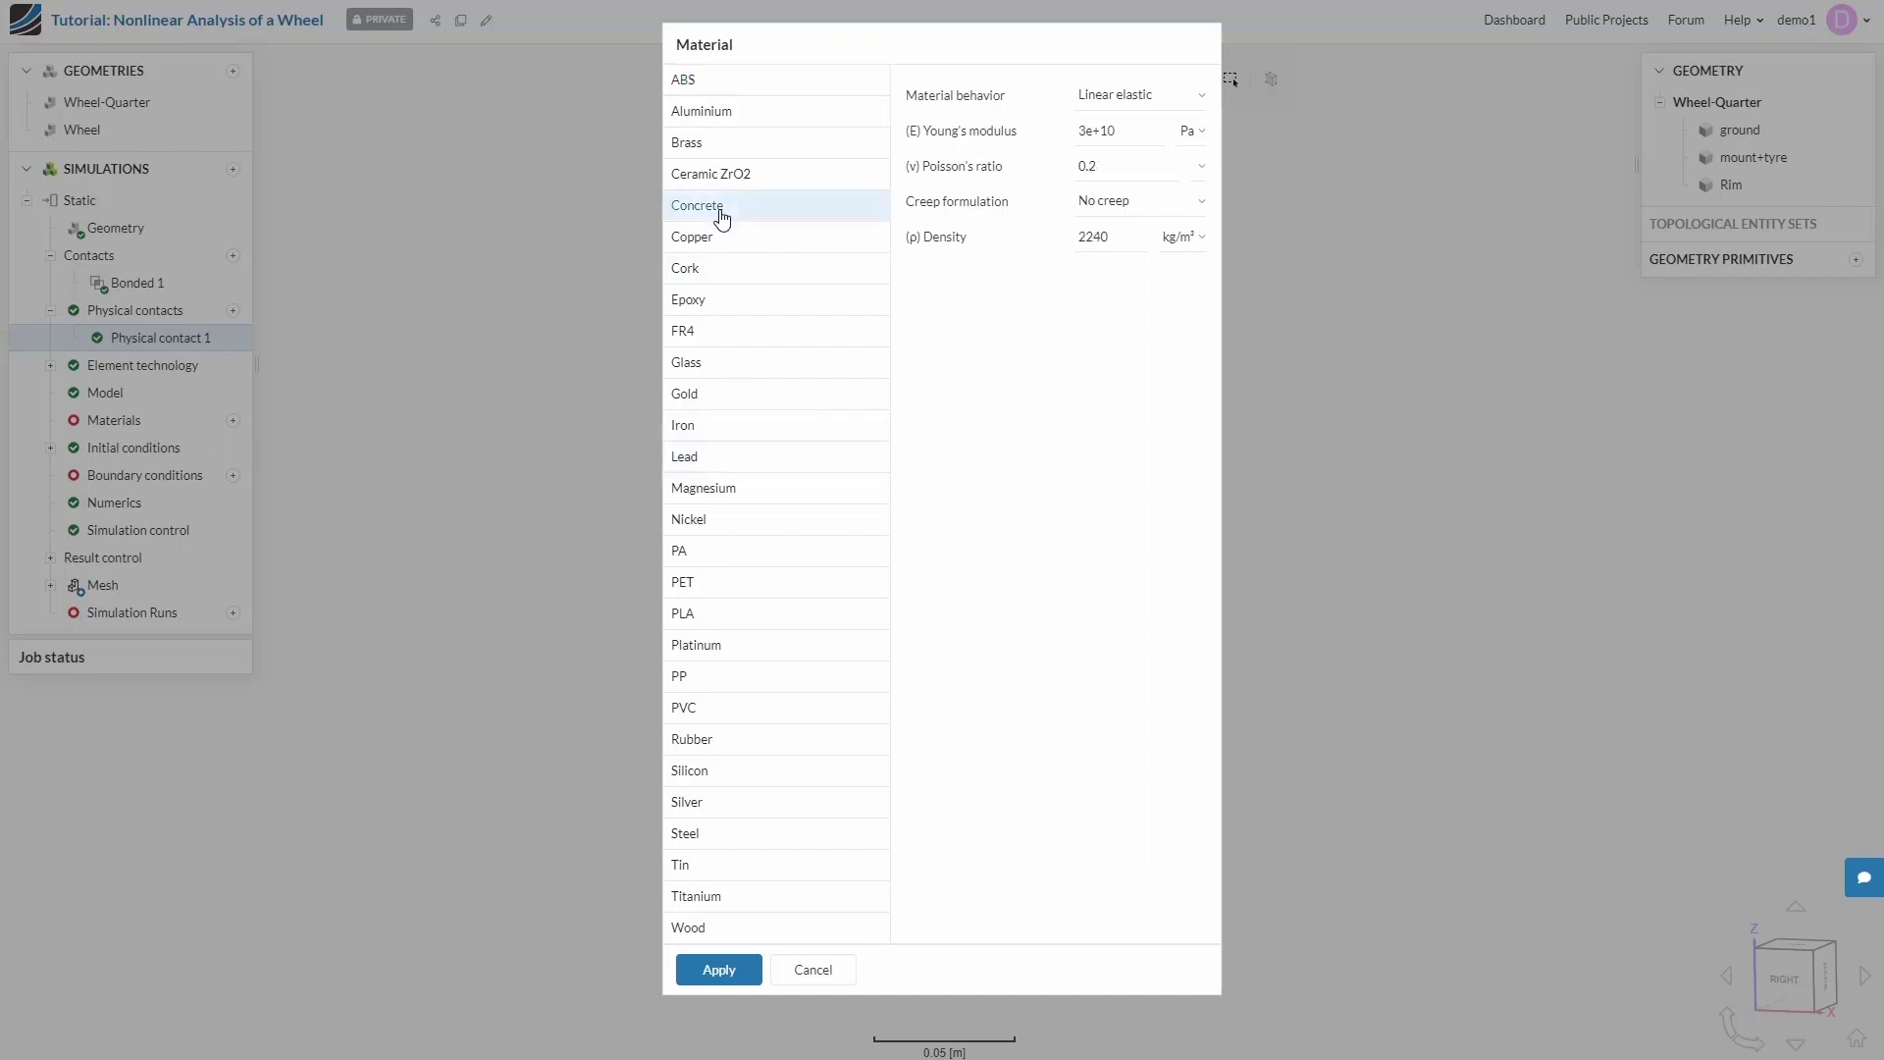
click(724, 971)
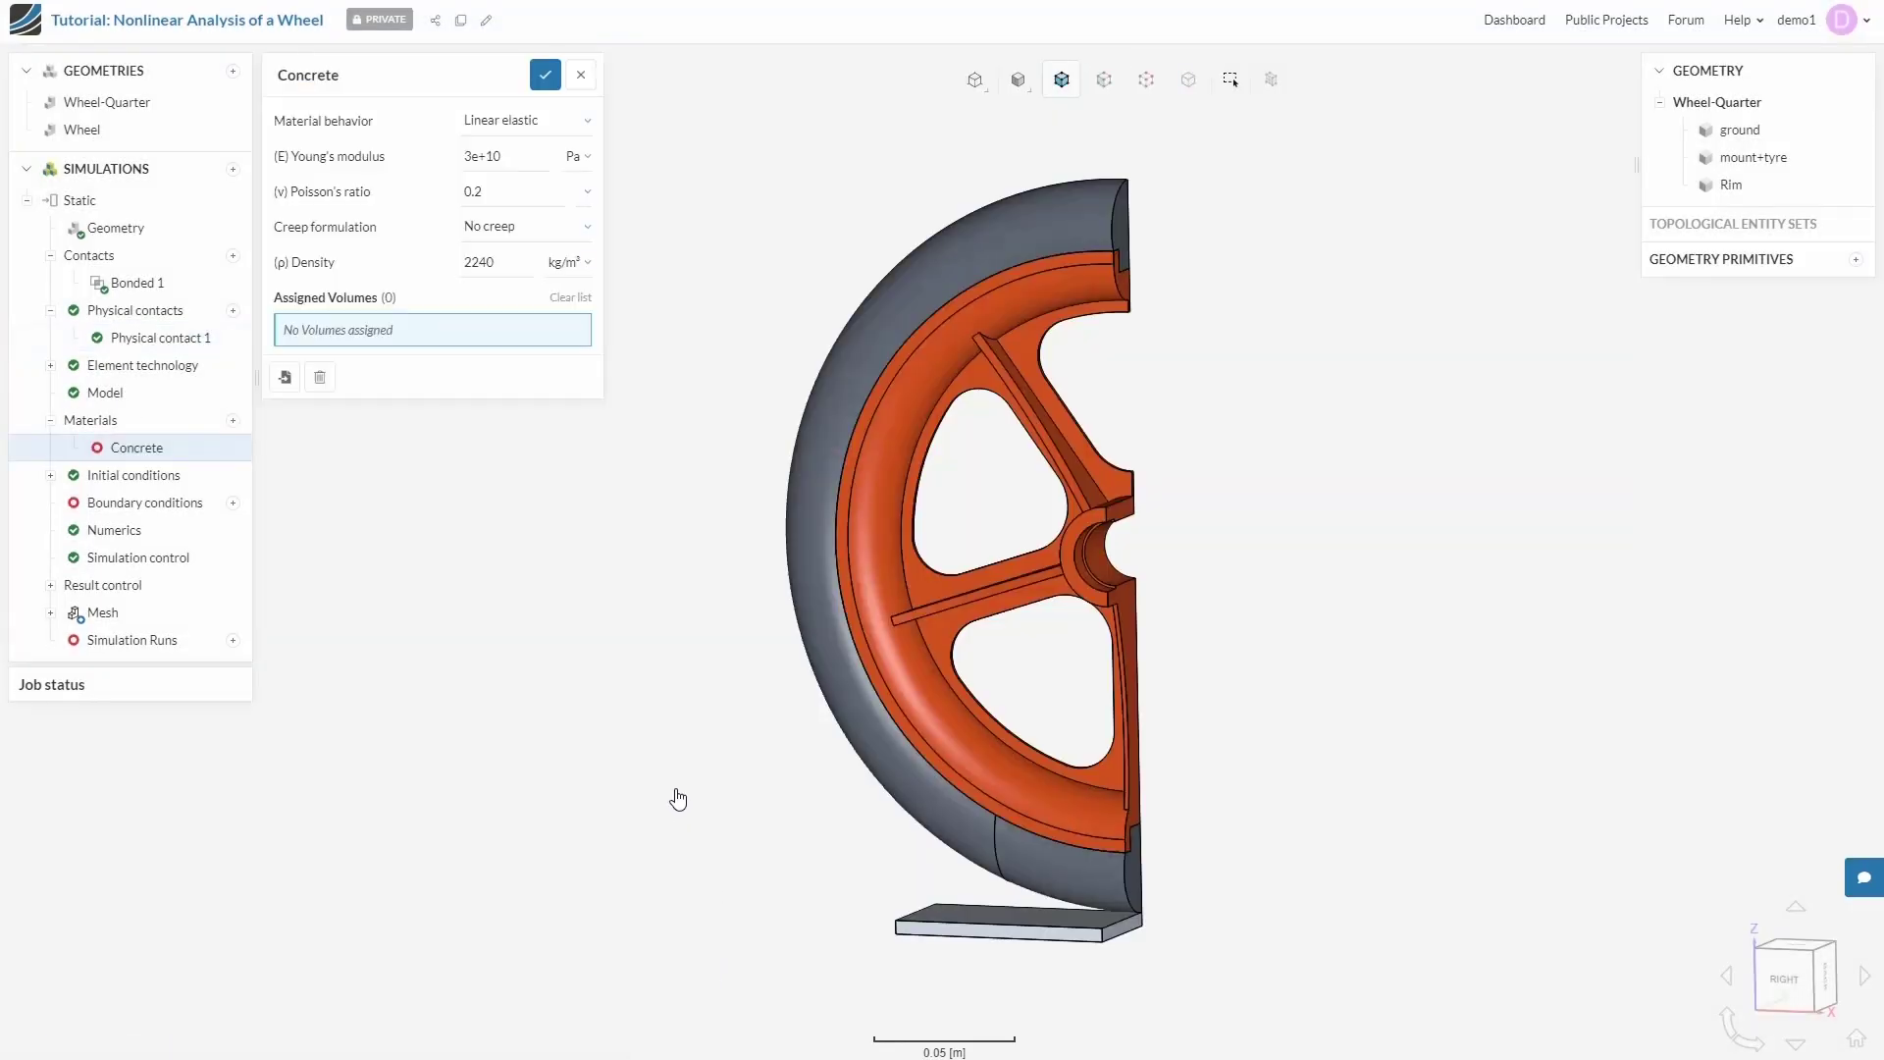
click(965, 933)
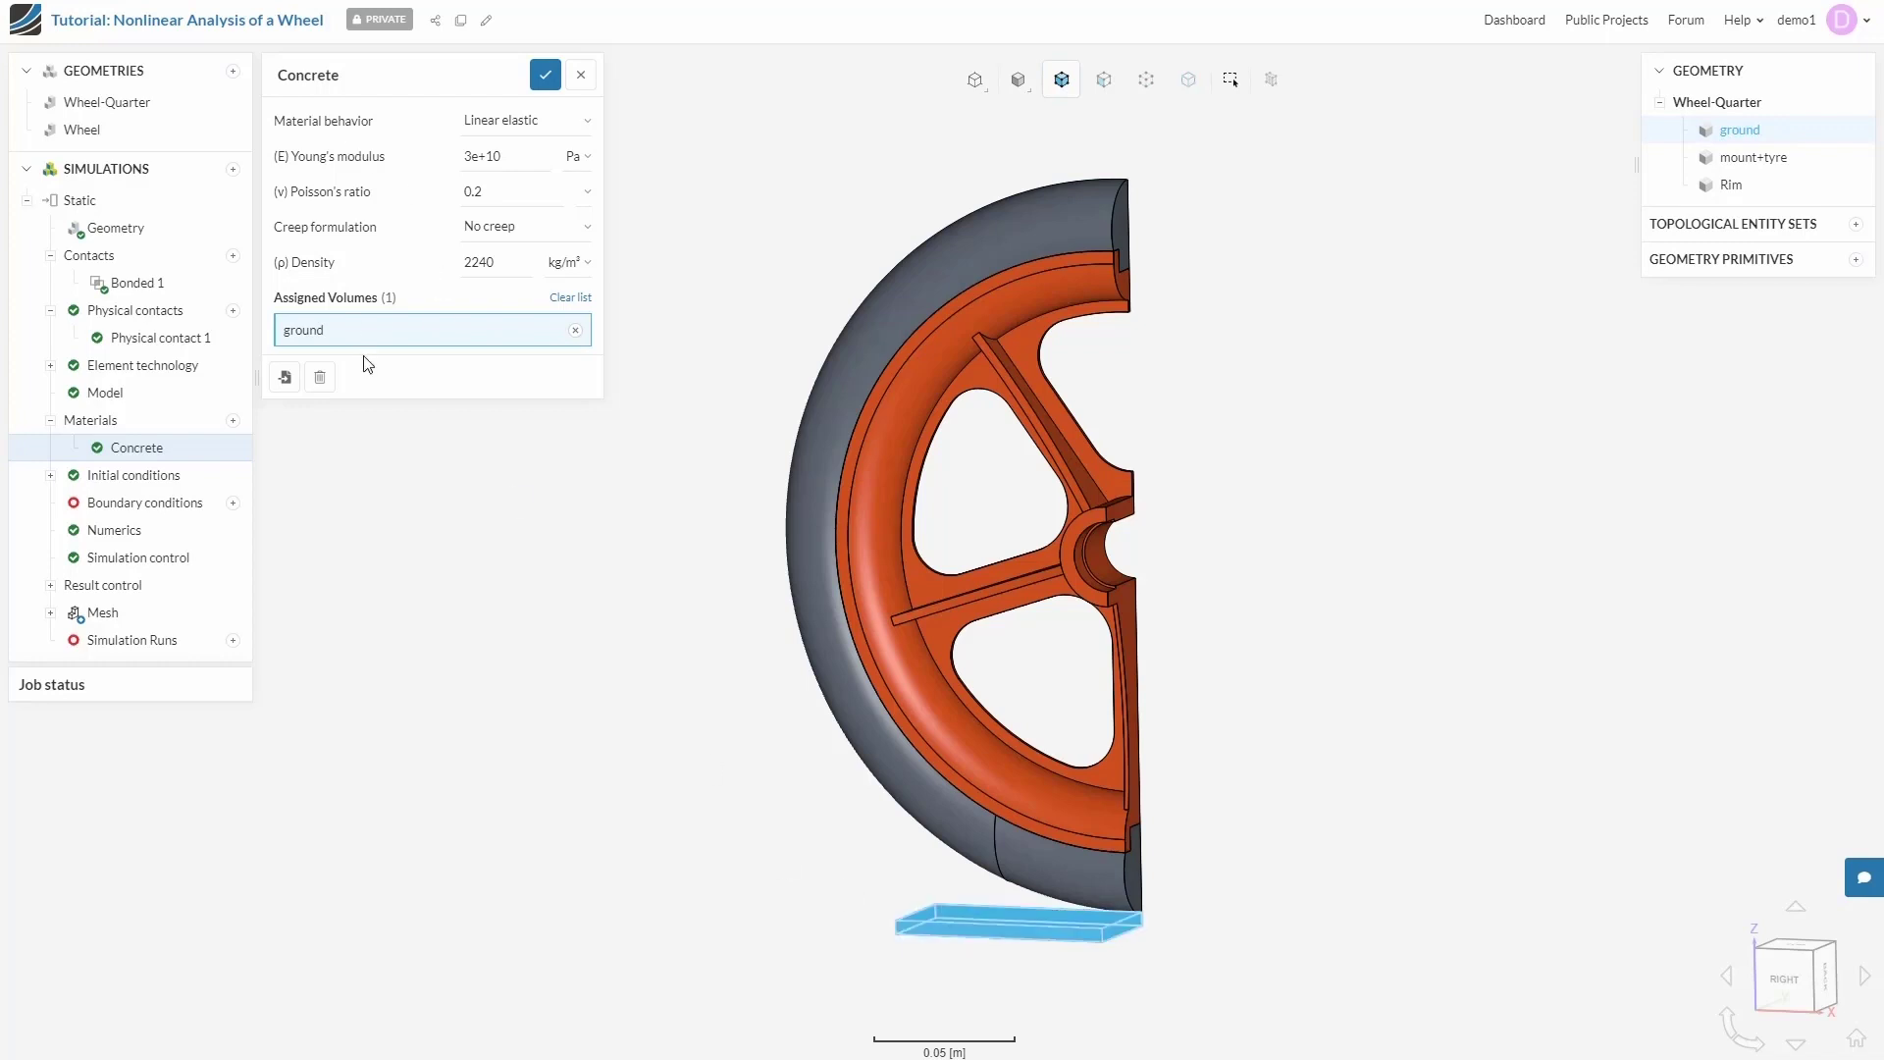
click(547, 84)
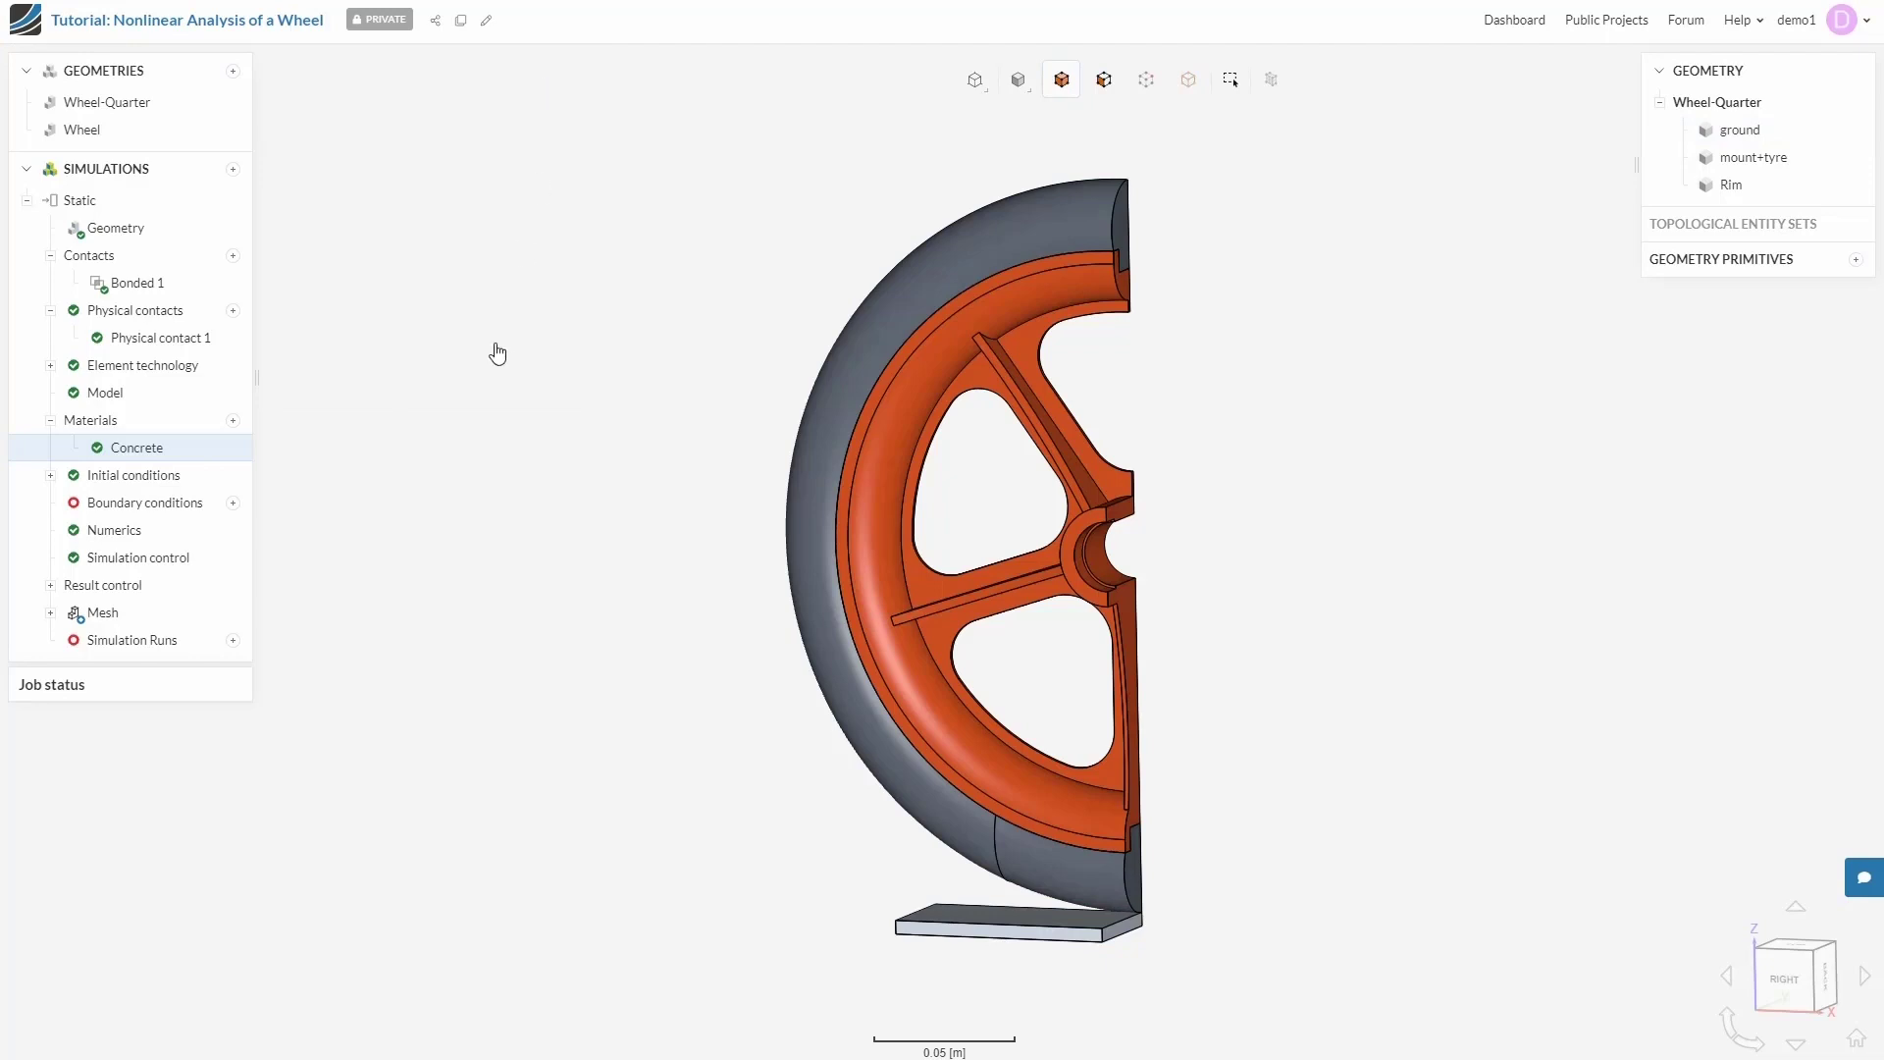
- Add PP from the material library and assign it to the Rim volume
click(233, 421)
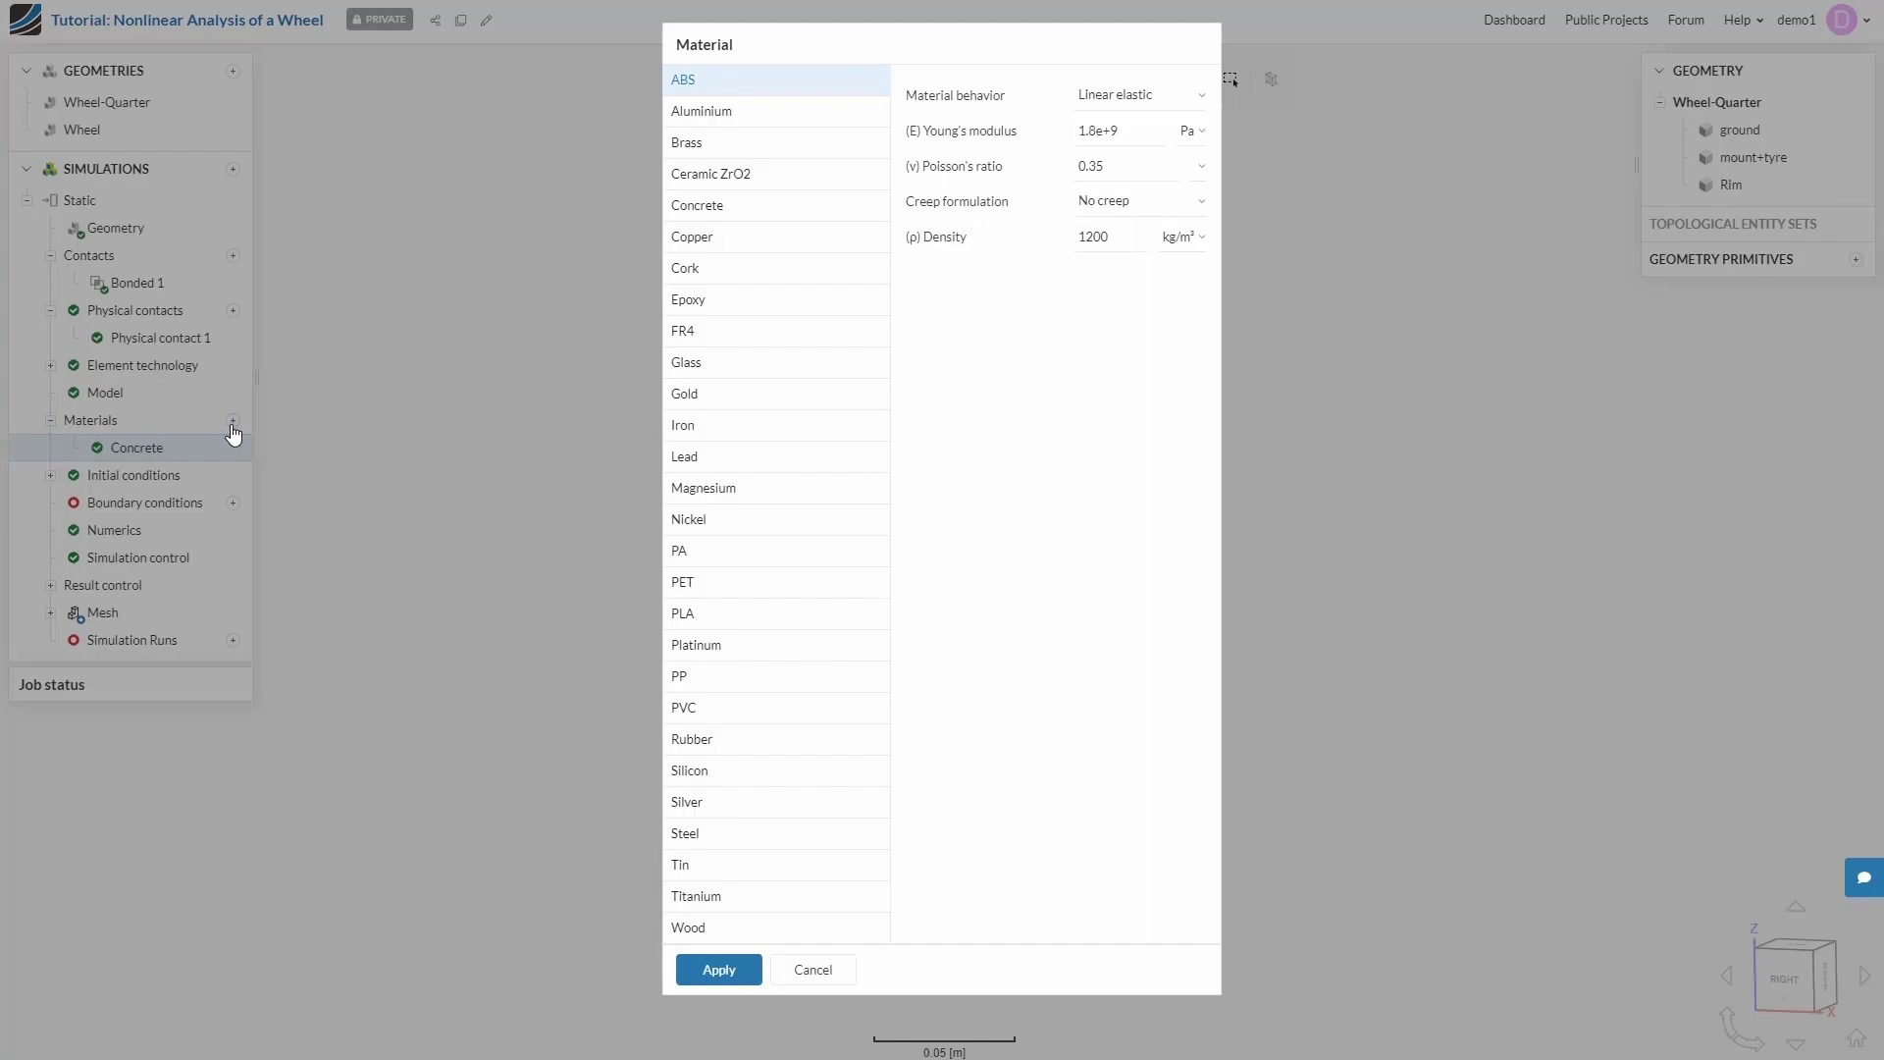
click(708, 678)
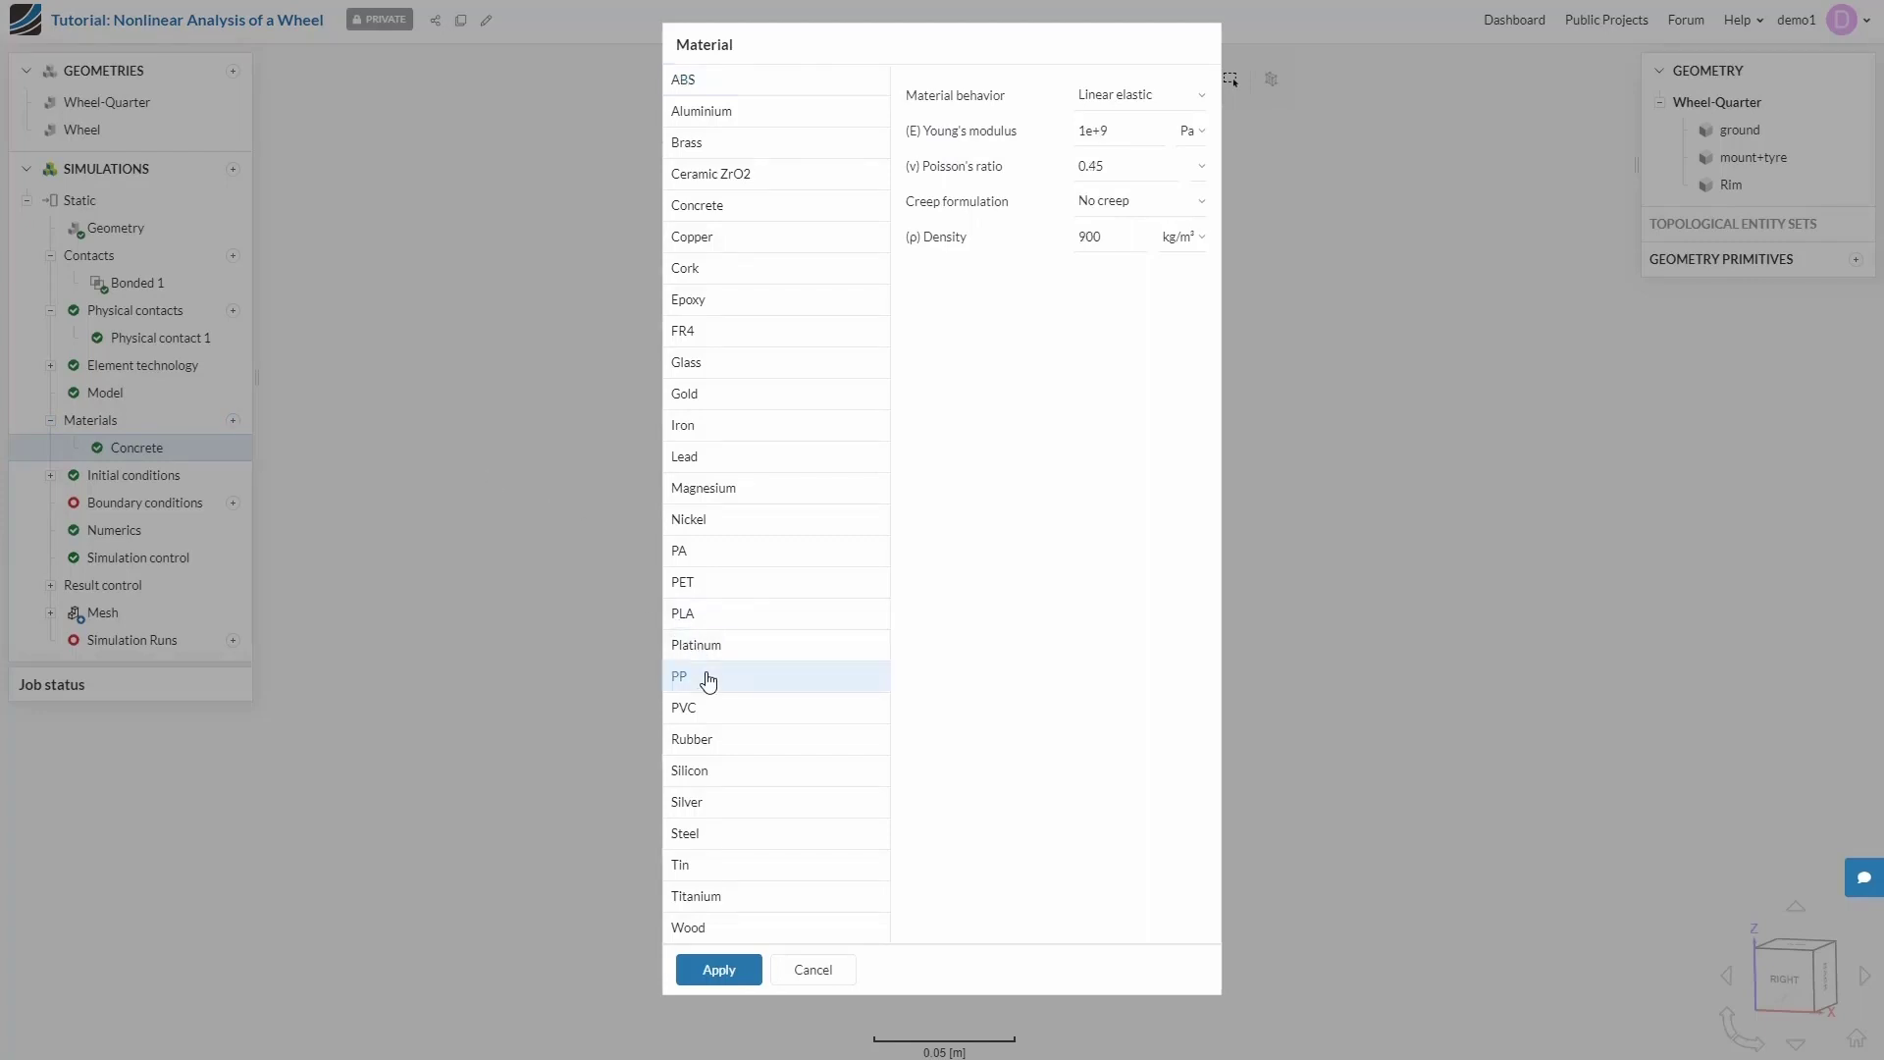
click(719, 970)
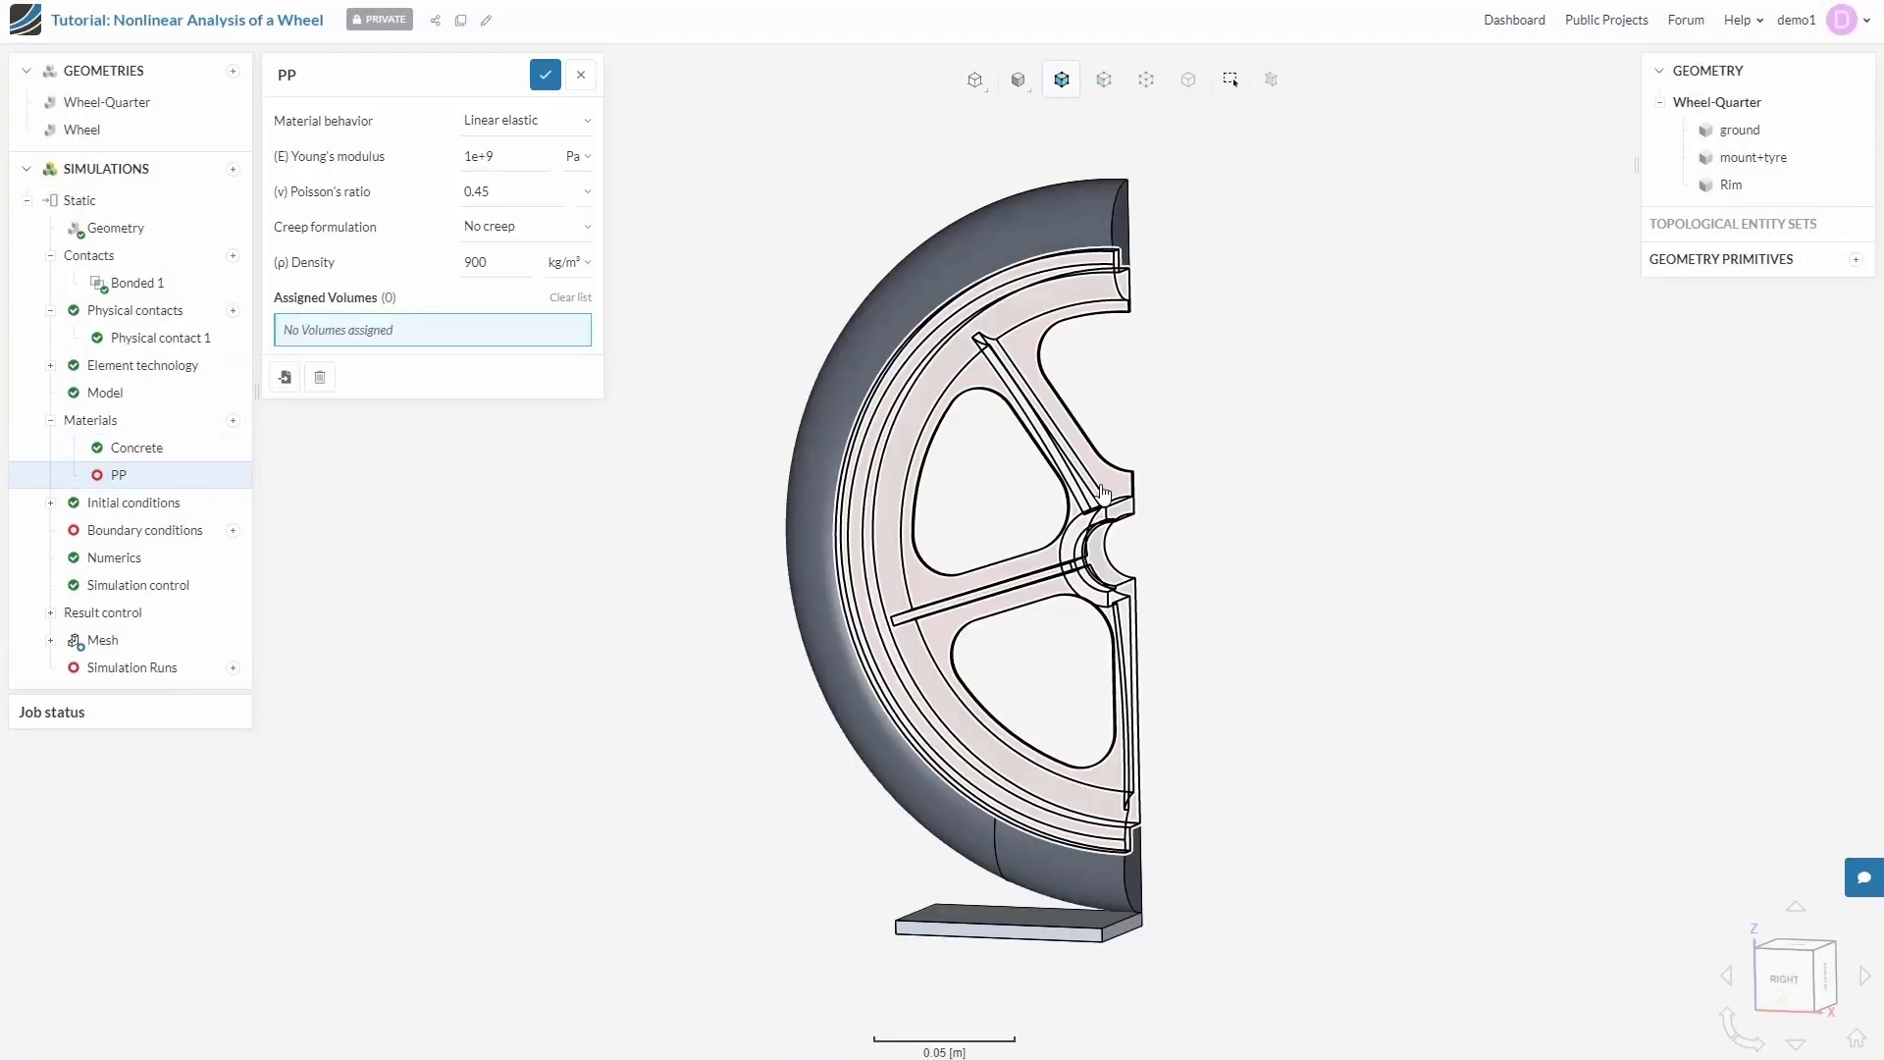
click(924, 481)
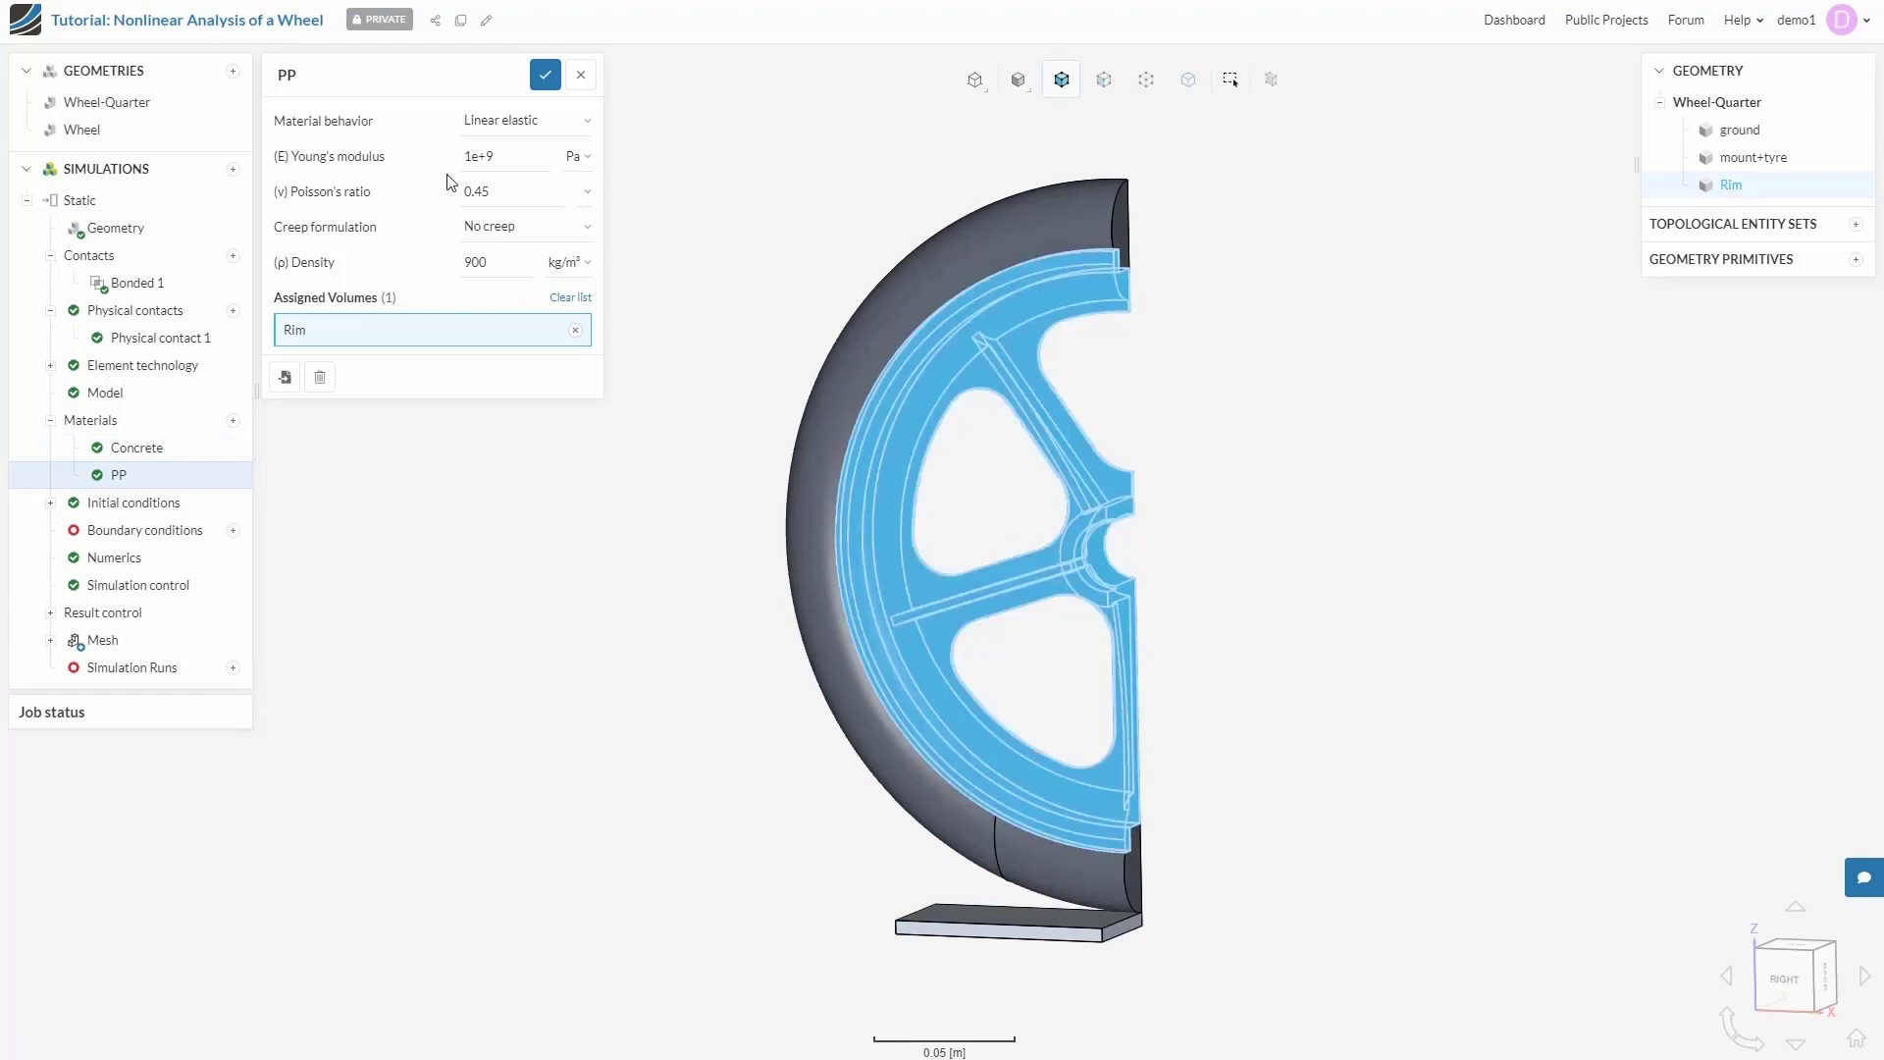
click(547, 78)
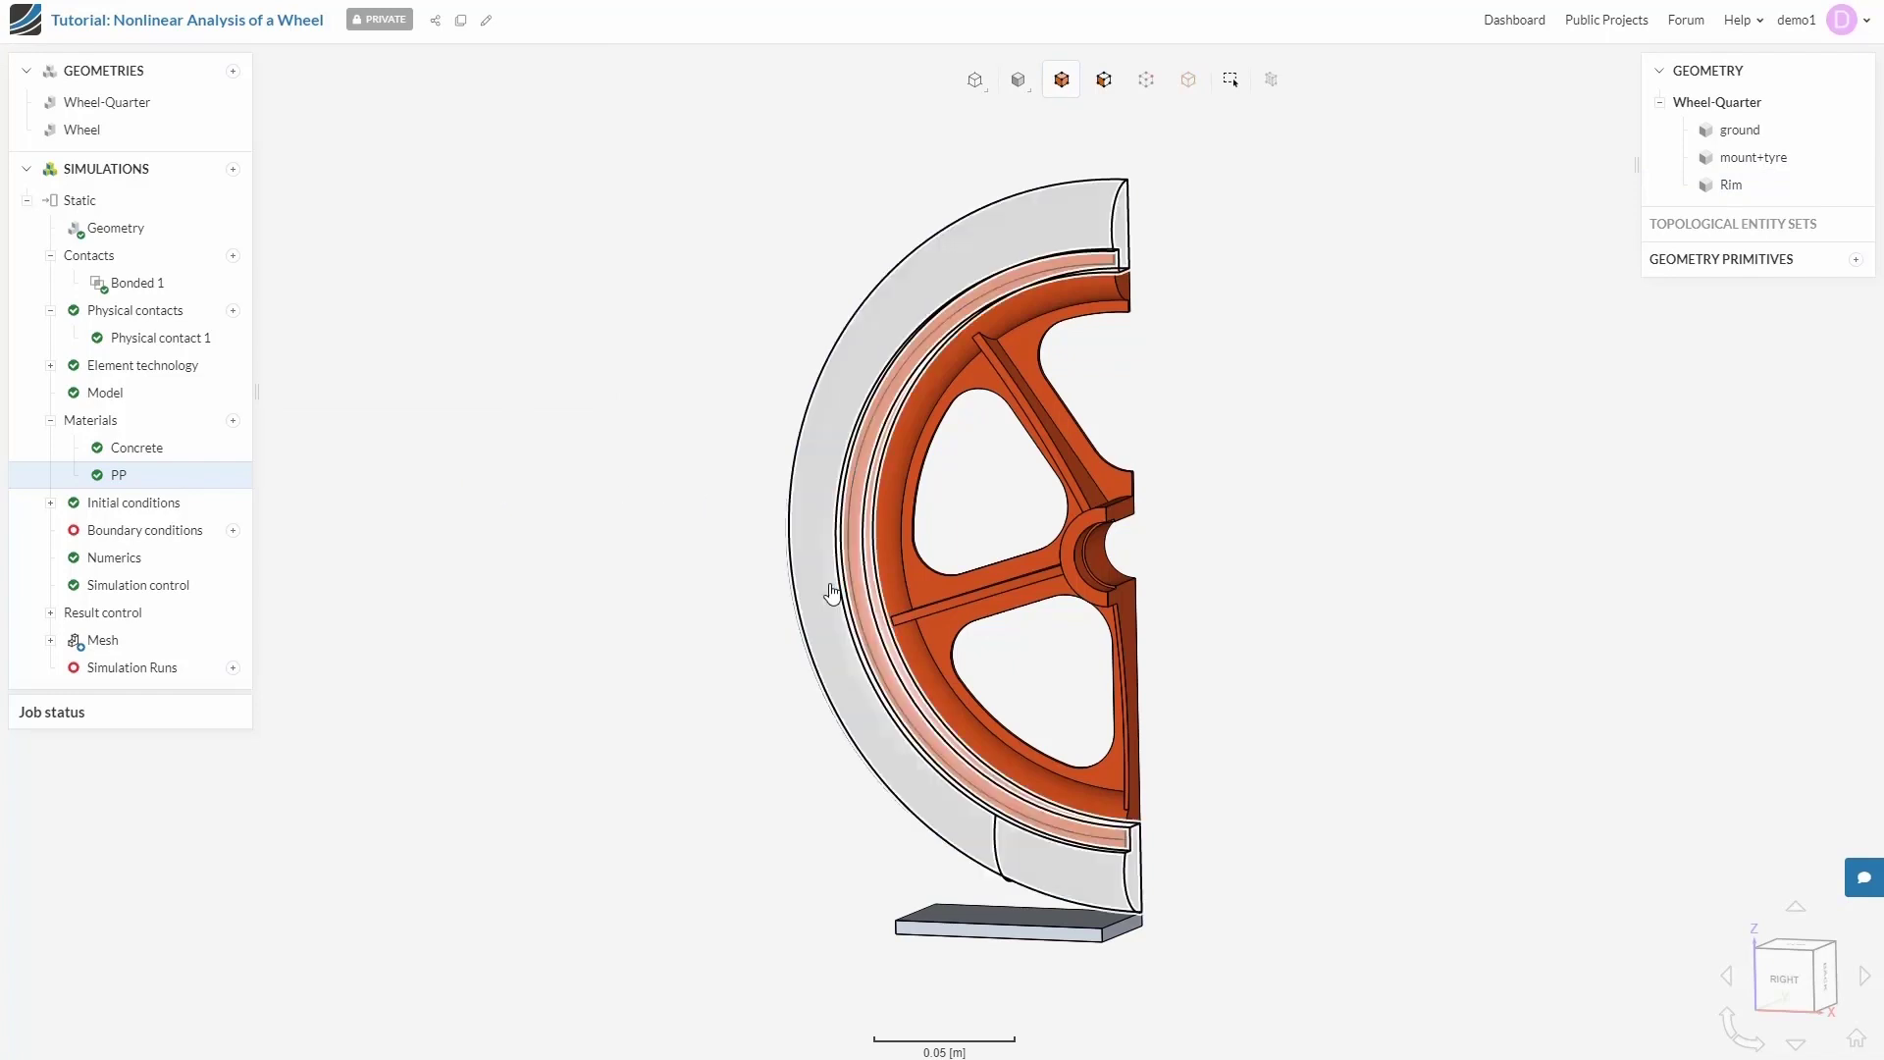
- Add Rubber for the mount+tyre volume and set its material behavior to Hyper elastic
click(234, 422)
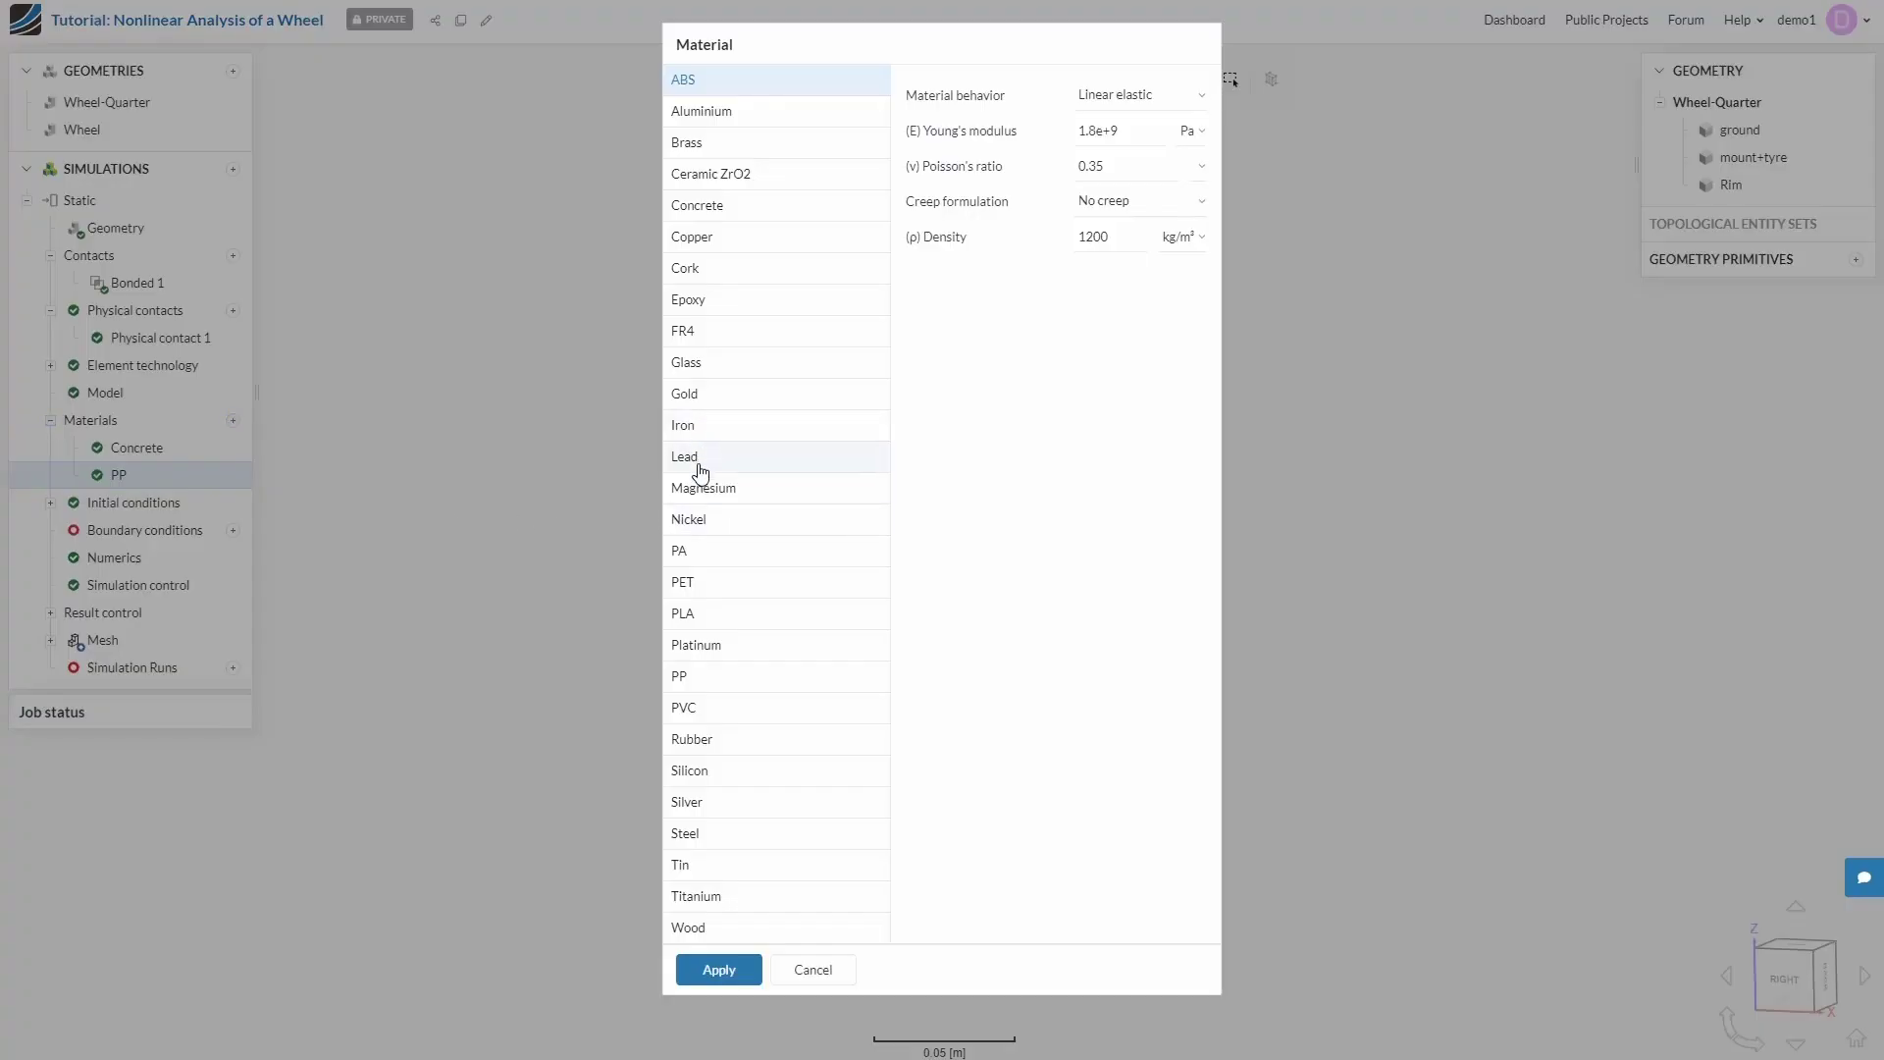
click(693, 740)
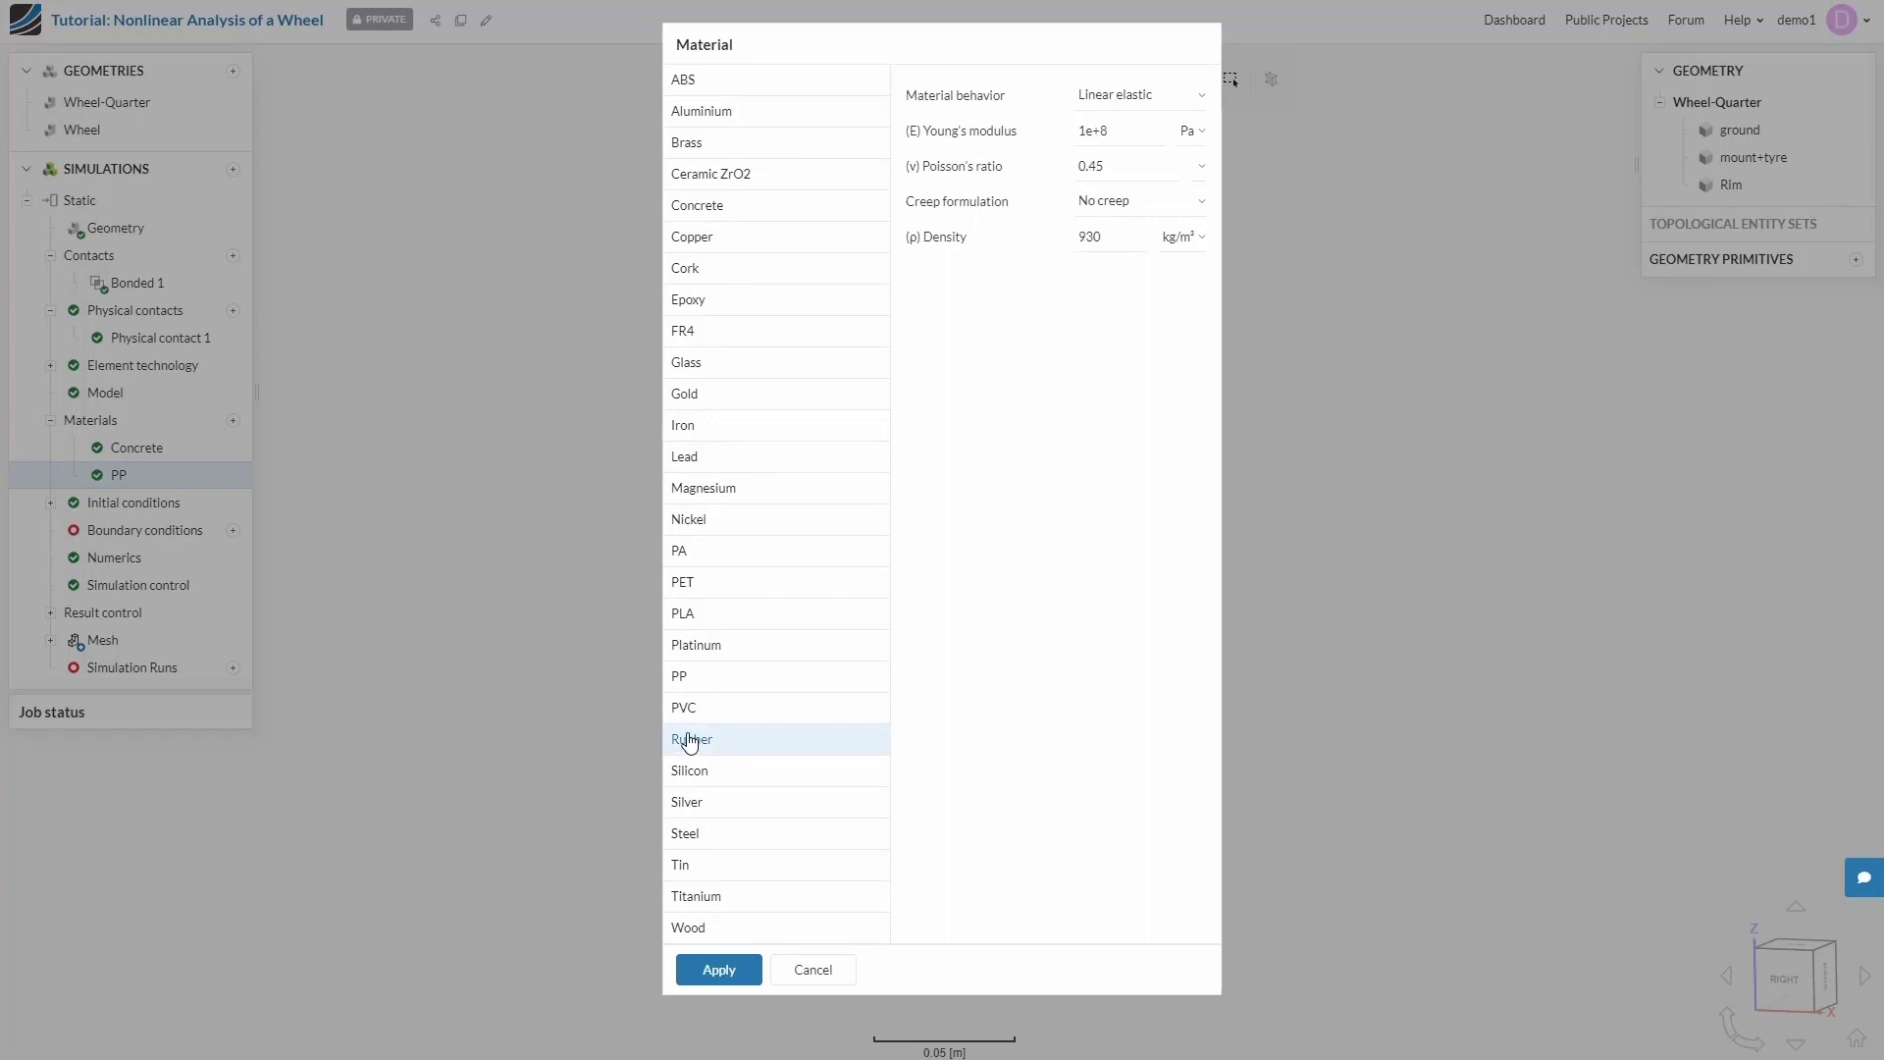
click(707, 971)
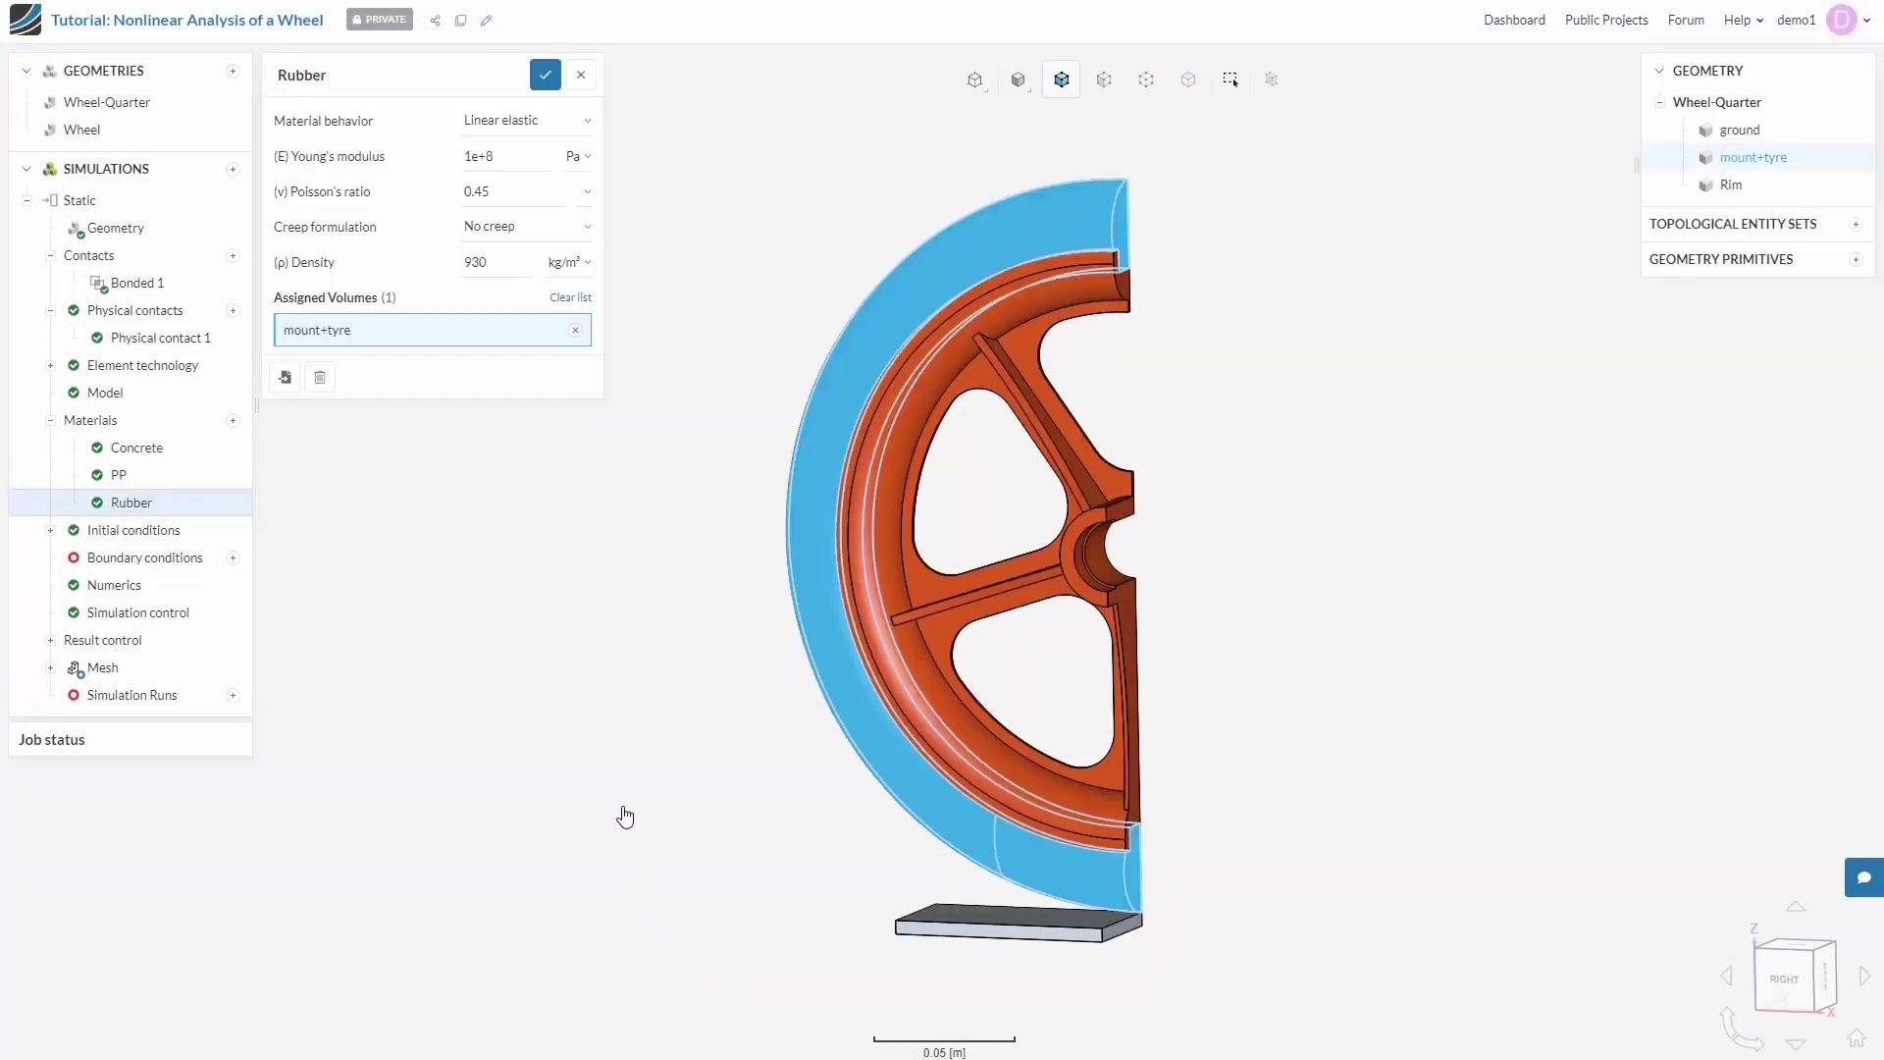
click(566, 125)
click(545, 158)
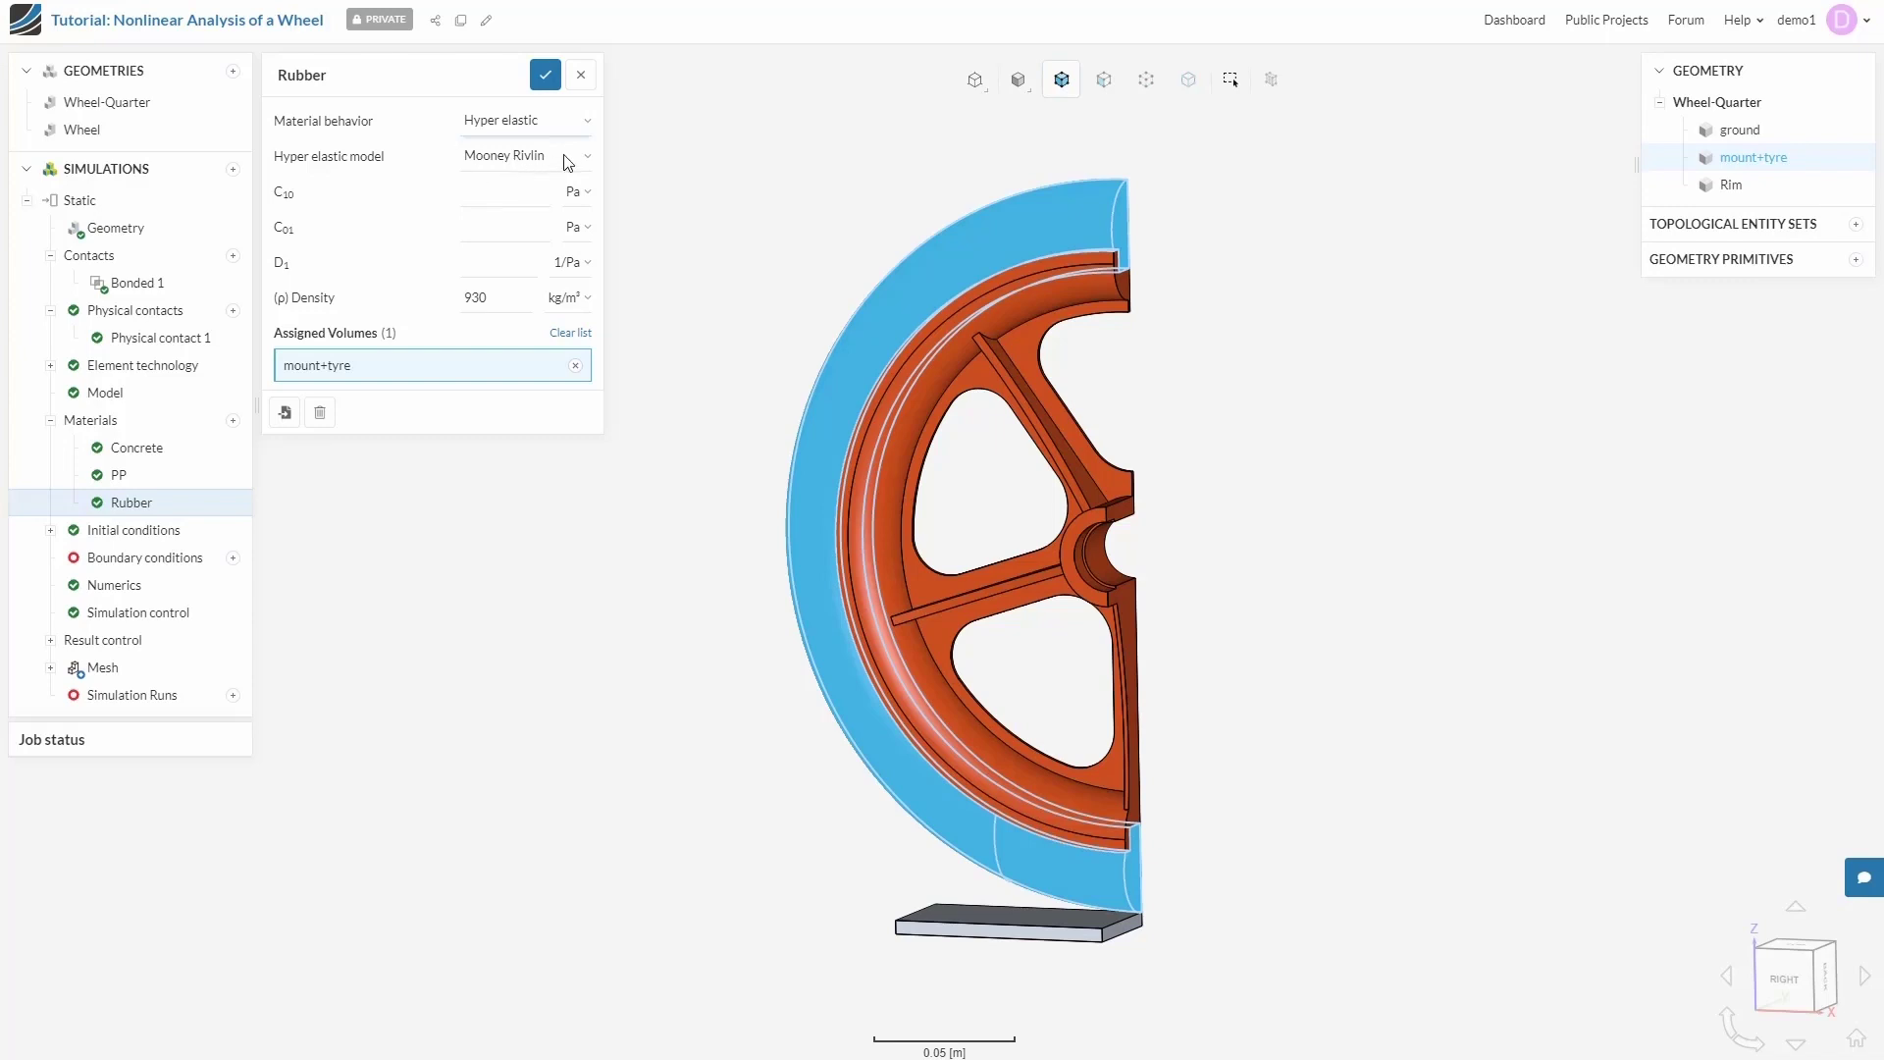
- Set the rubber's Mooney-Rivlin coefficients to C10 7.36e6 Pa, C01 1.84e6 Pa and D1 1e-4 1/Pa, and save the material
click(522, 189)
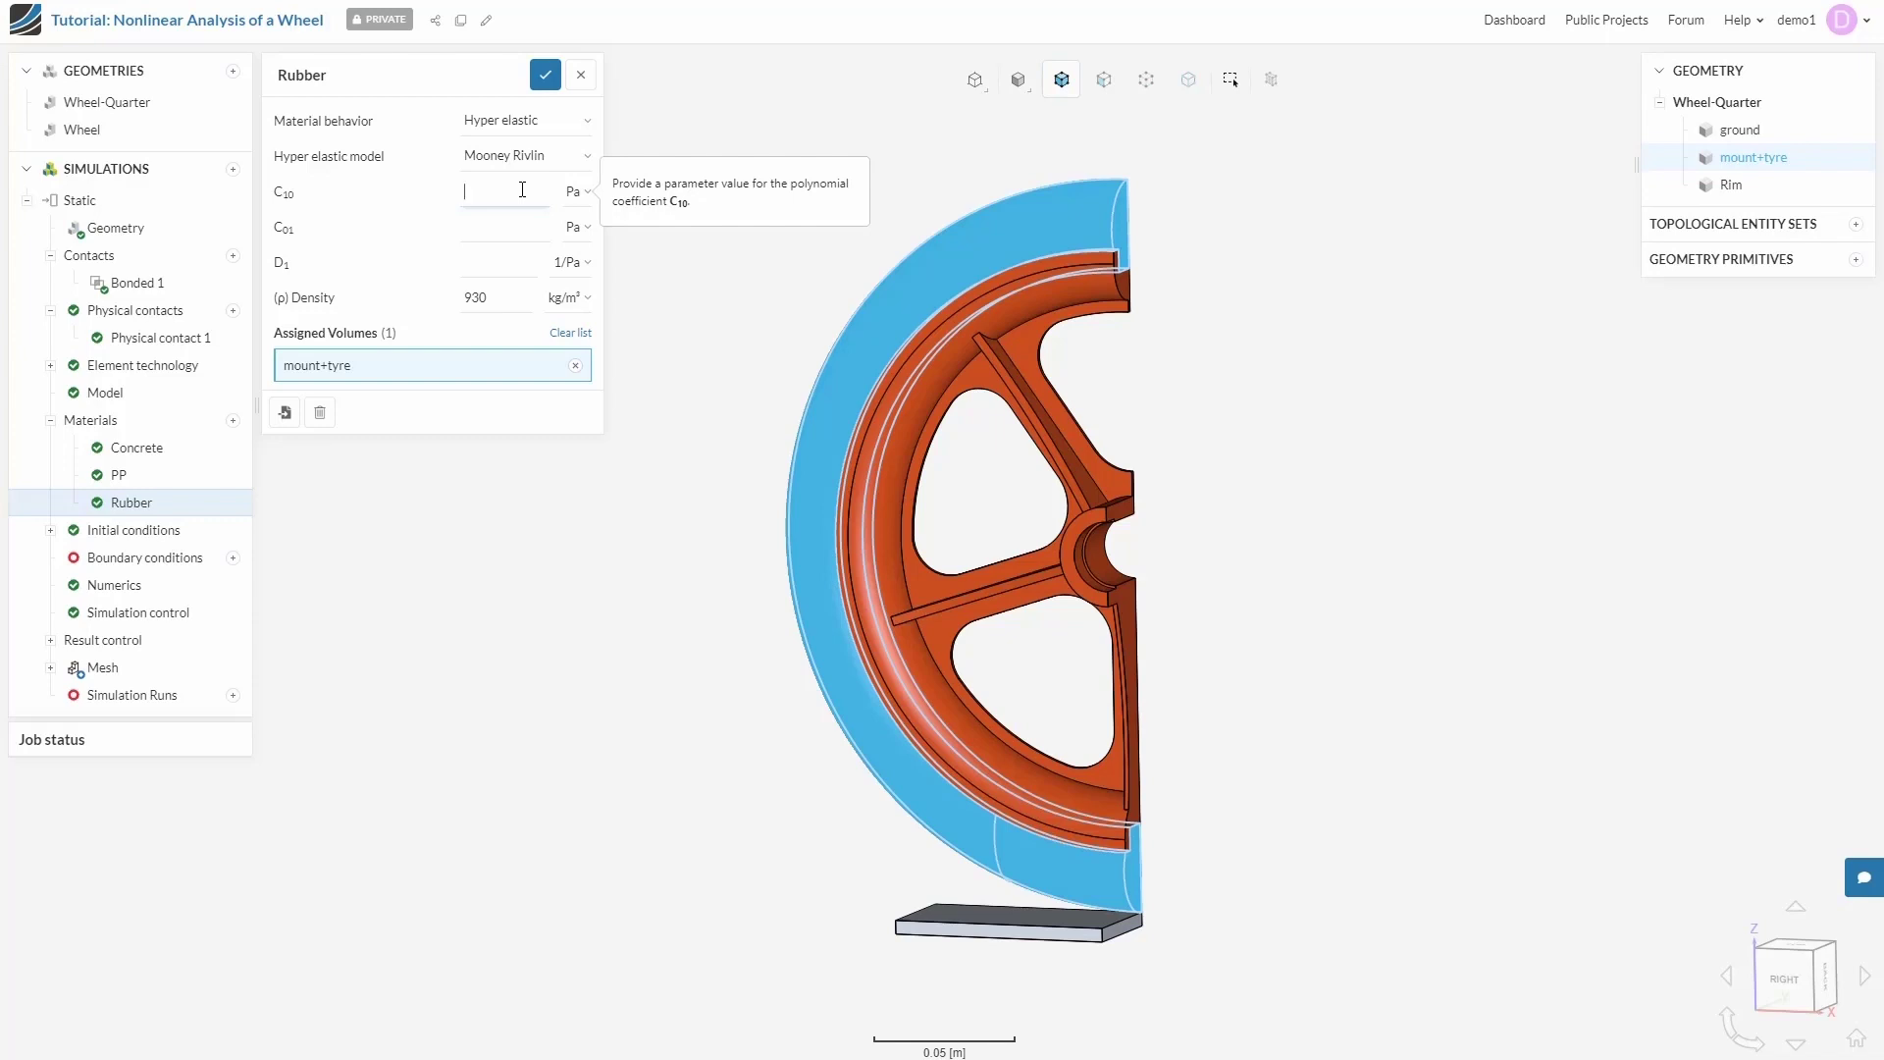
text(7.36e6)
click(504, 235)
text(1.8)
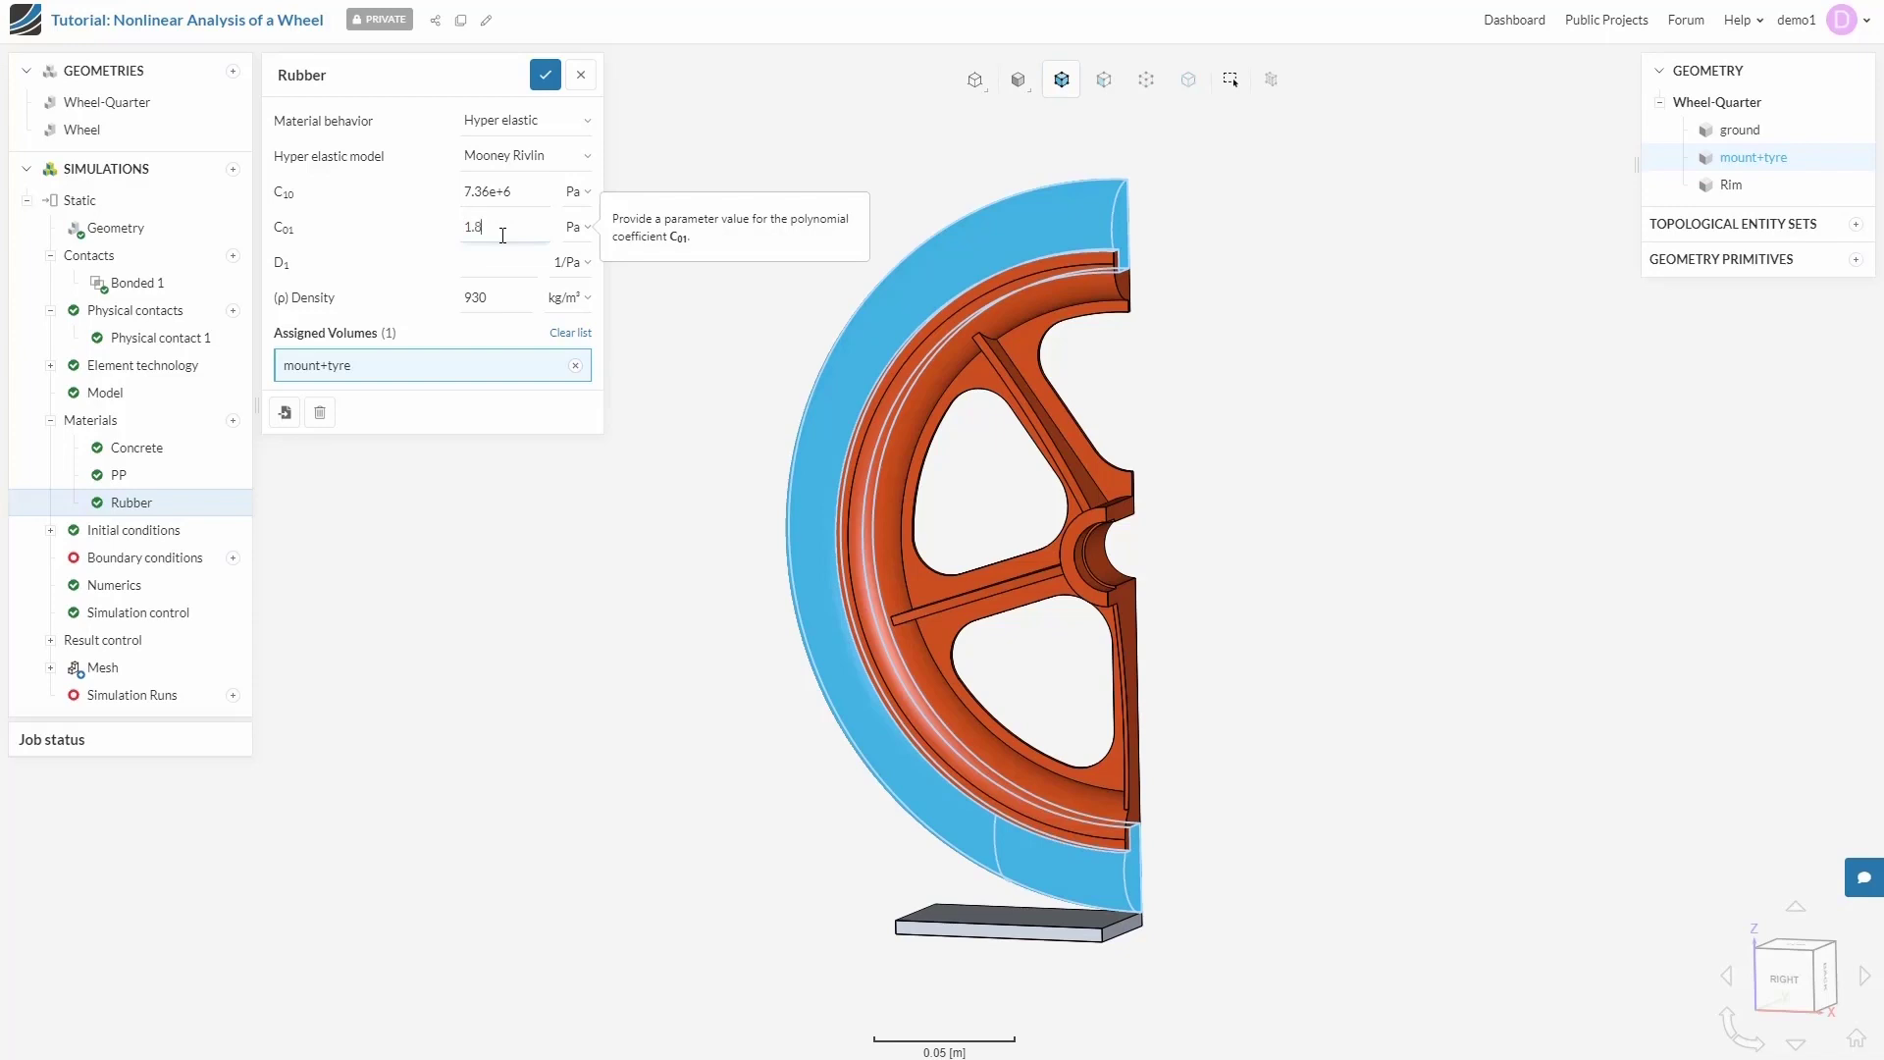
text(4e6)
click(506, 263)
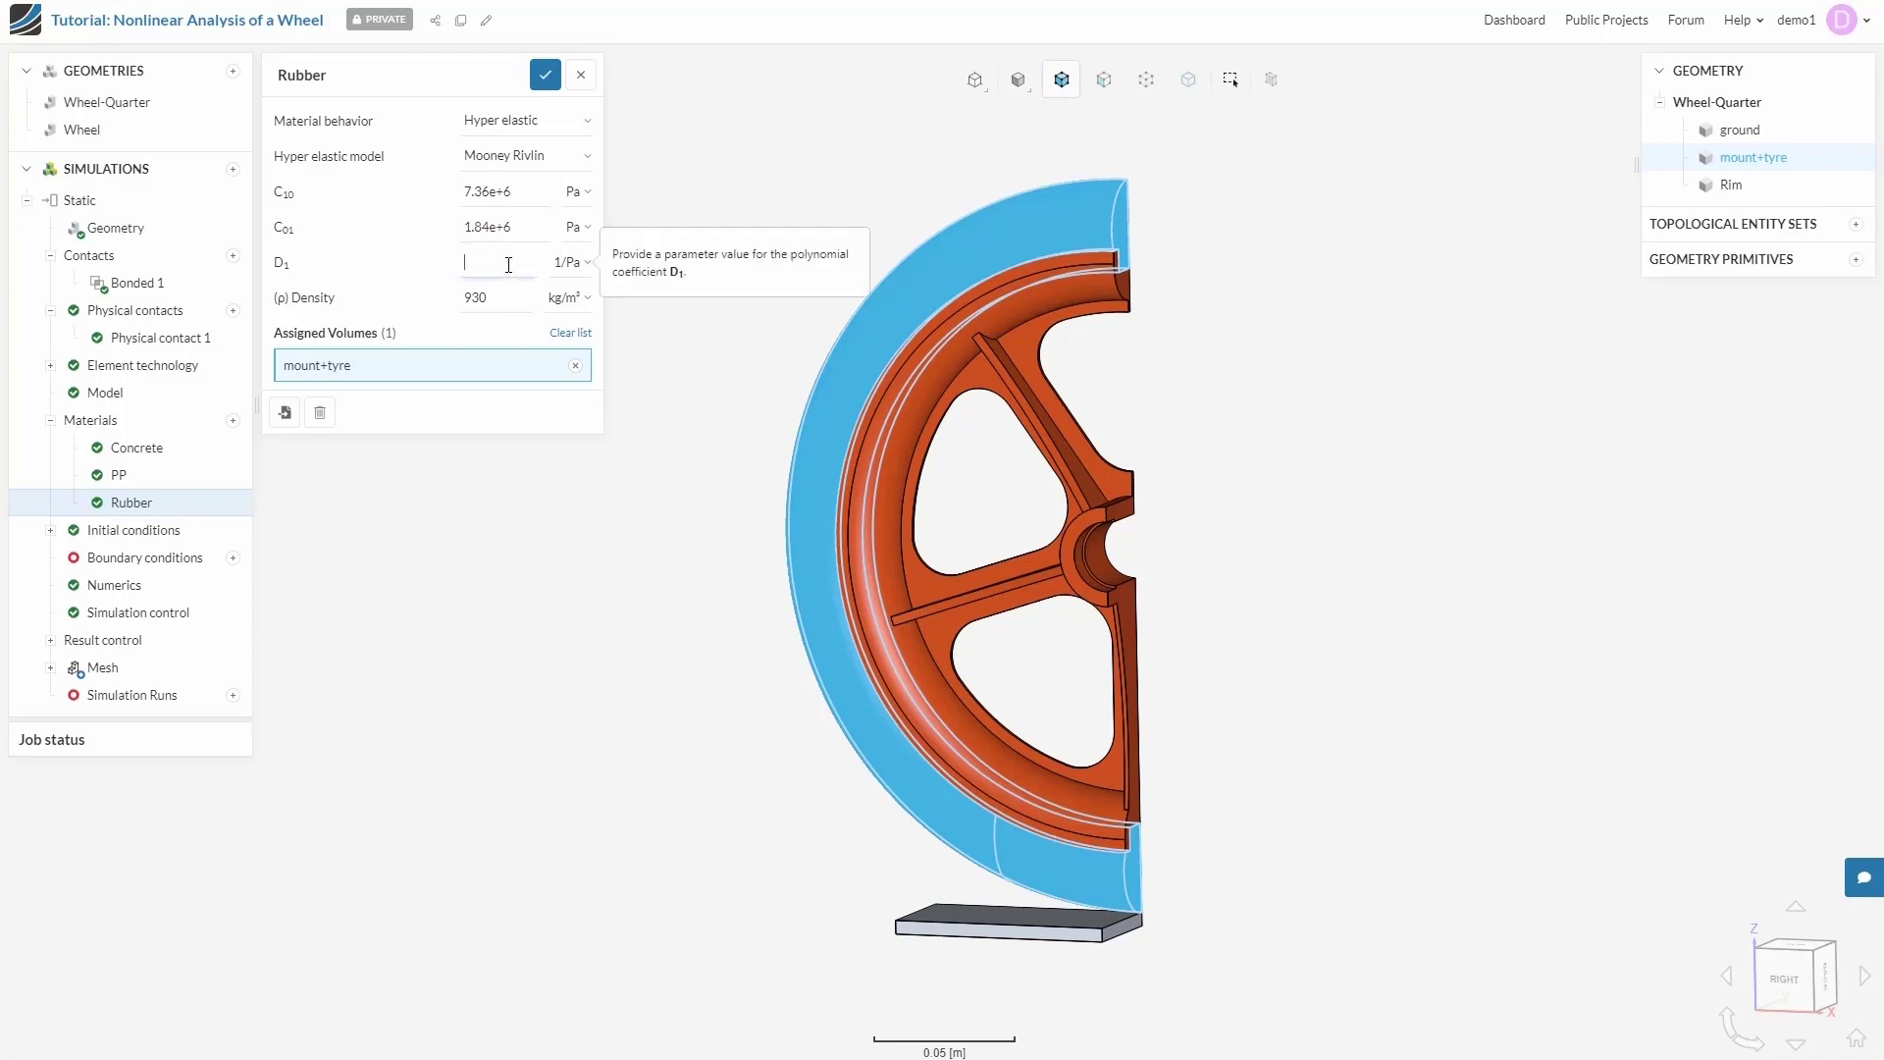
text(1e-4)
click(545, 76)
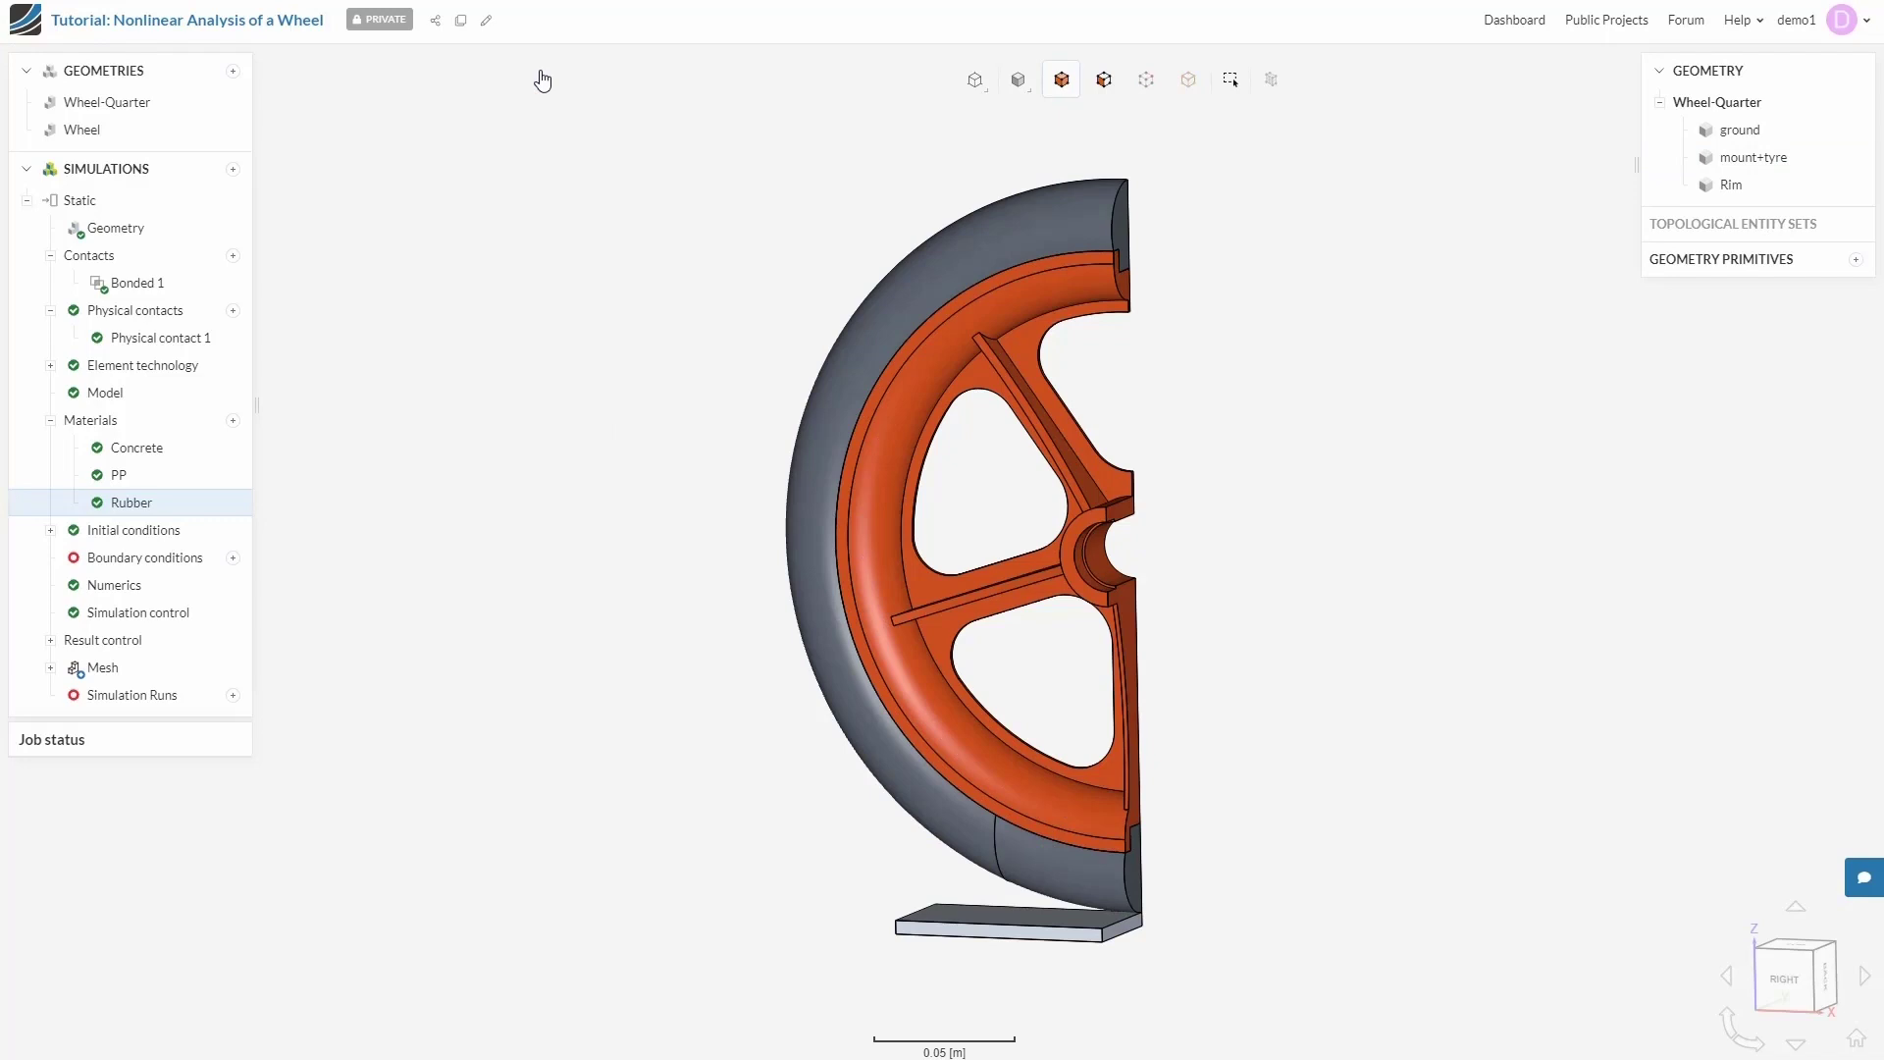
- Add a fixed support boundary condition and assign it to the ground volume
click(232, 560)
click(267, 630)
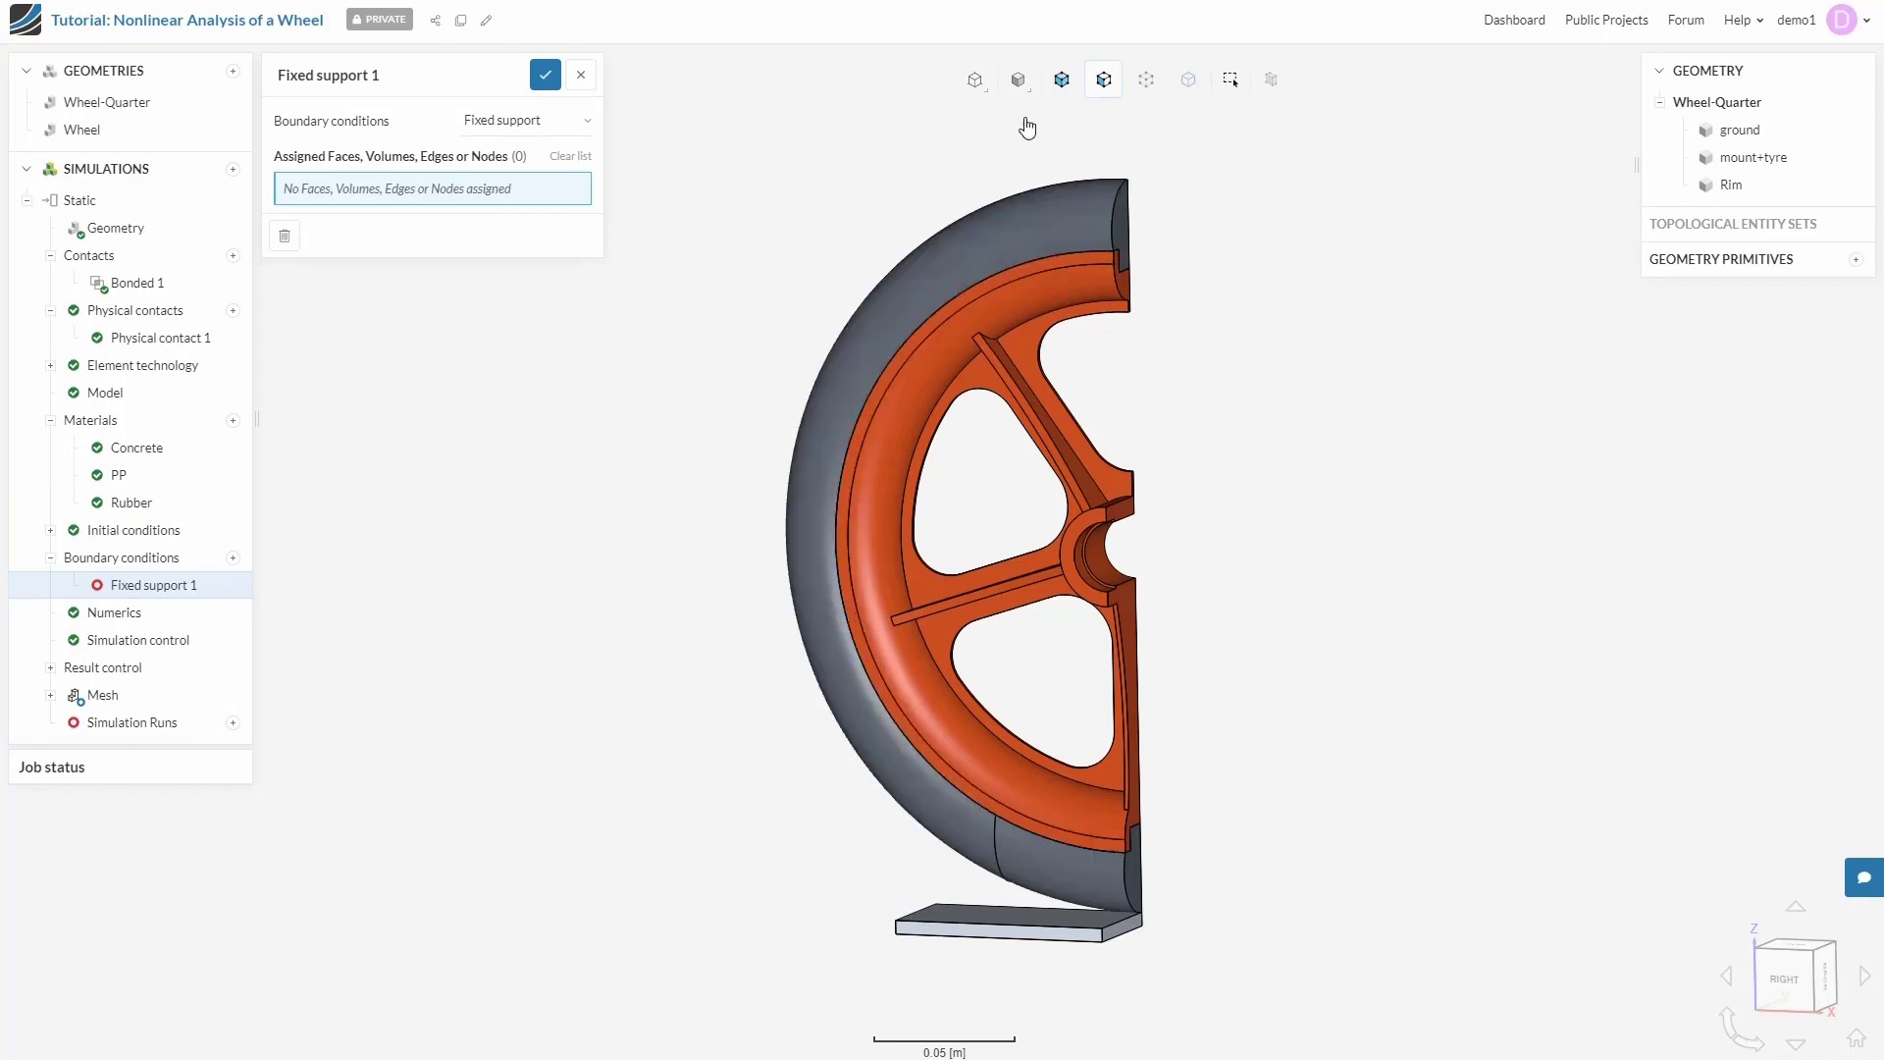
click(1062, 79)
click(958, 937)
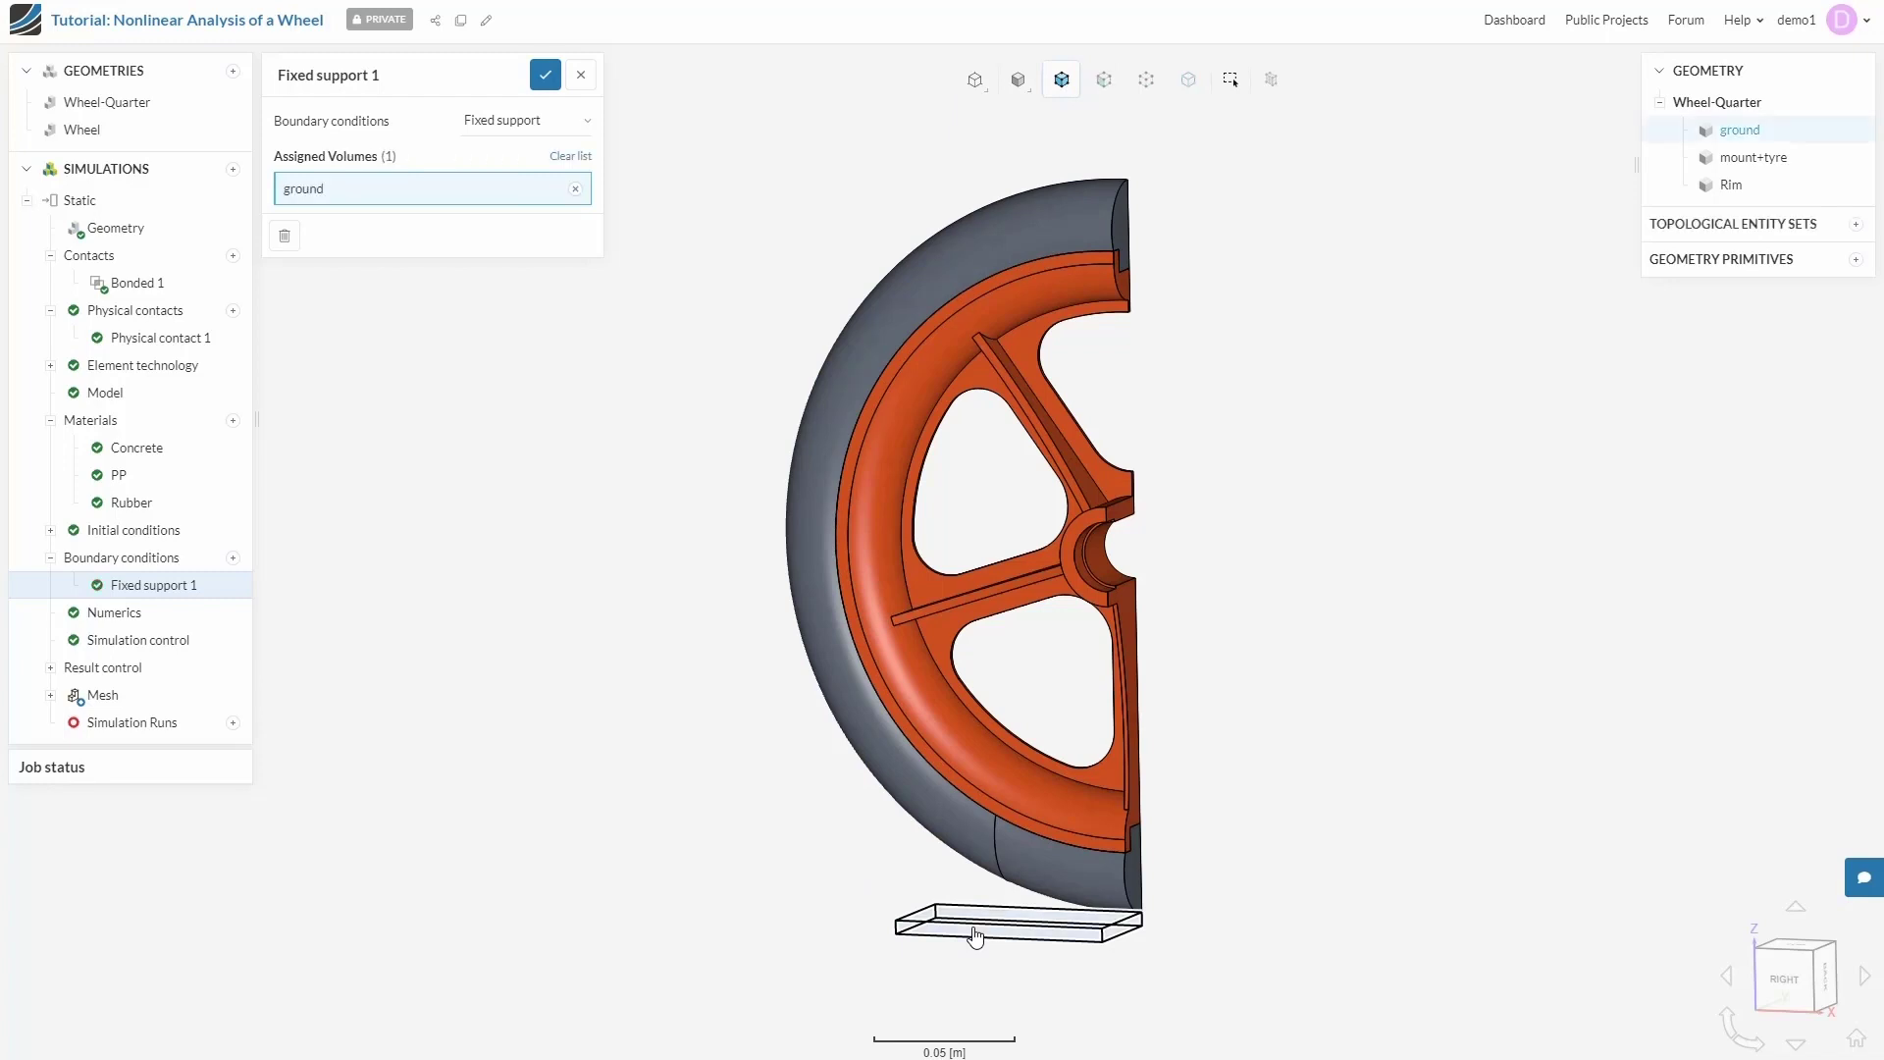
click(546, 78)
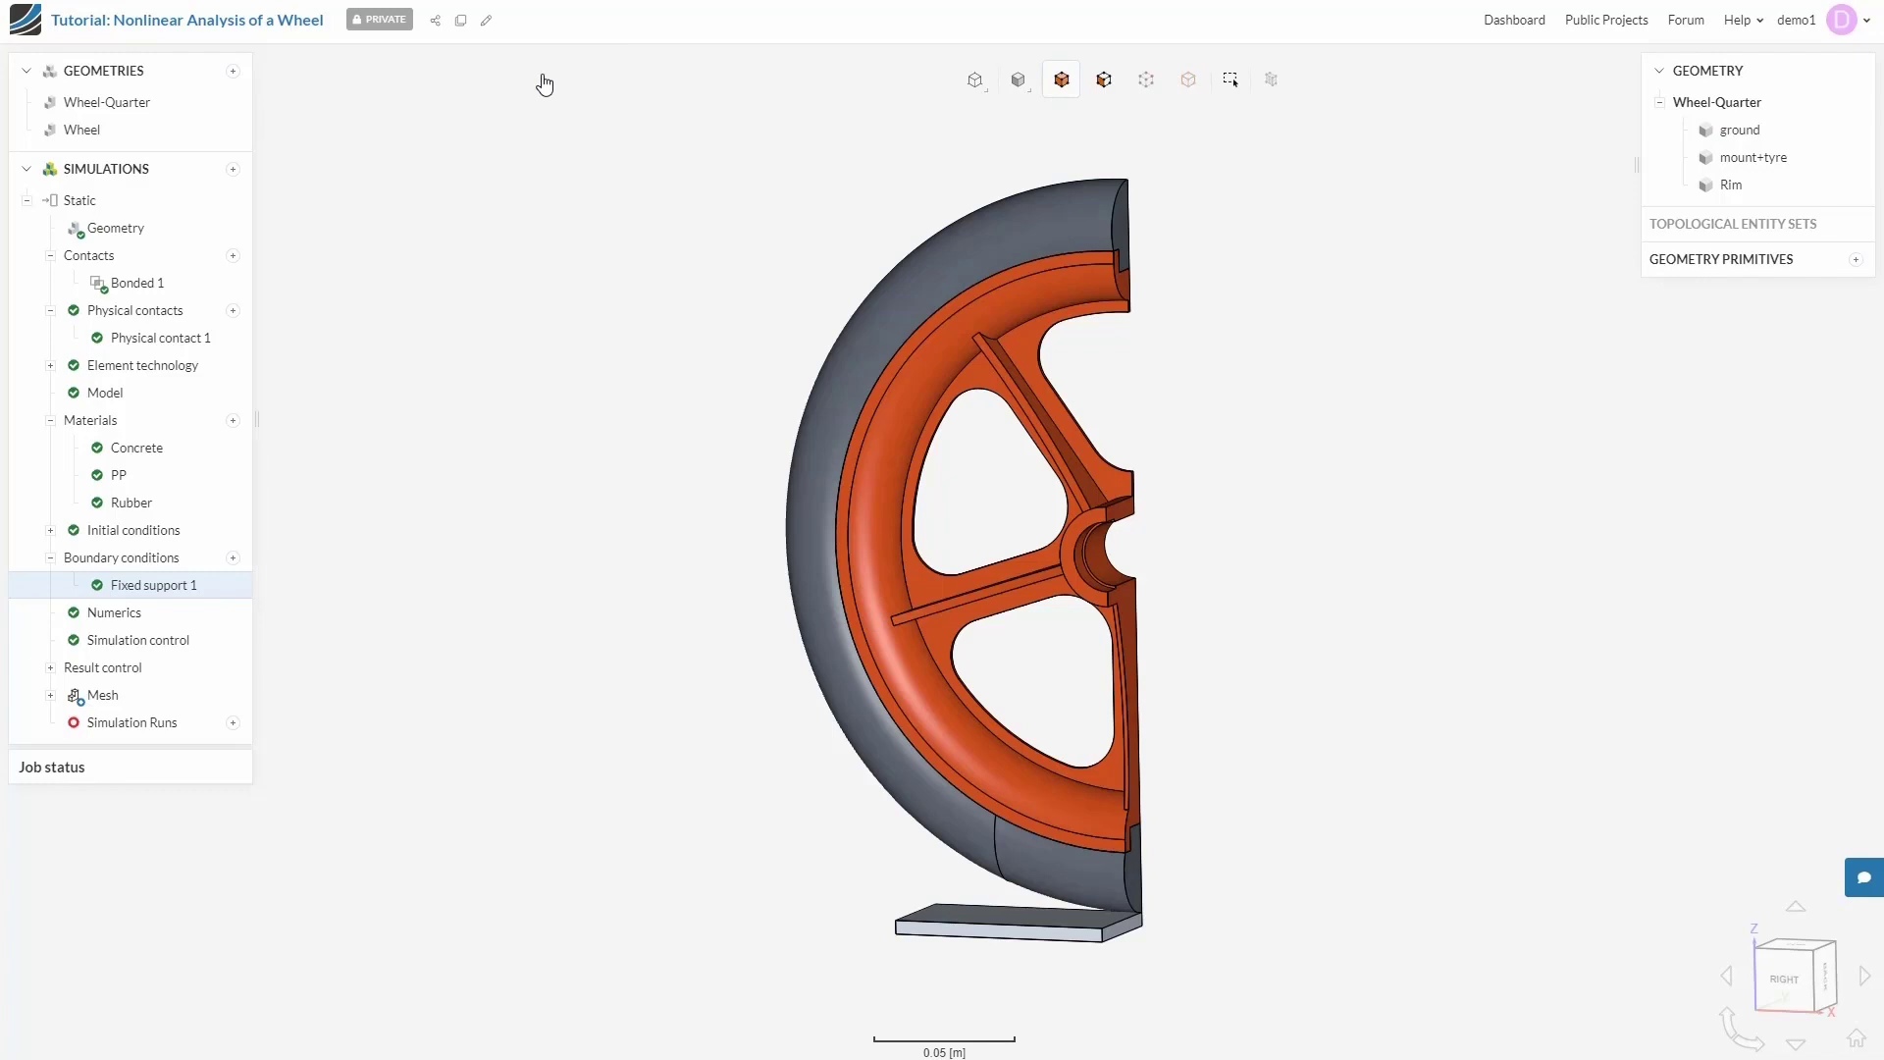
- Add a fixed value condition on the wheel's five vertical cut faces, keeping dx at 0 and leaving dy and dz unconstrained
click(234, 559)
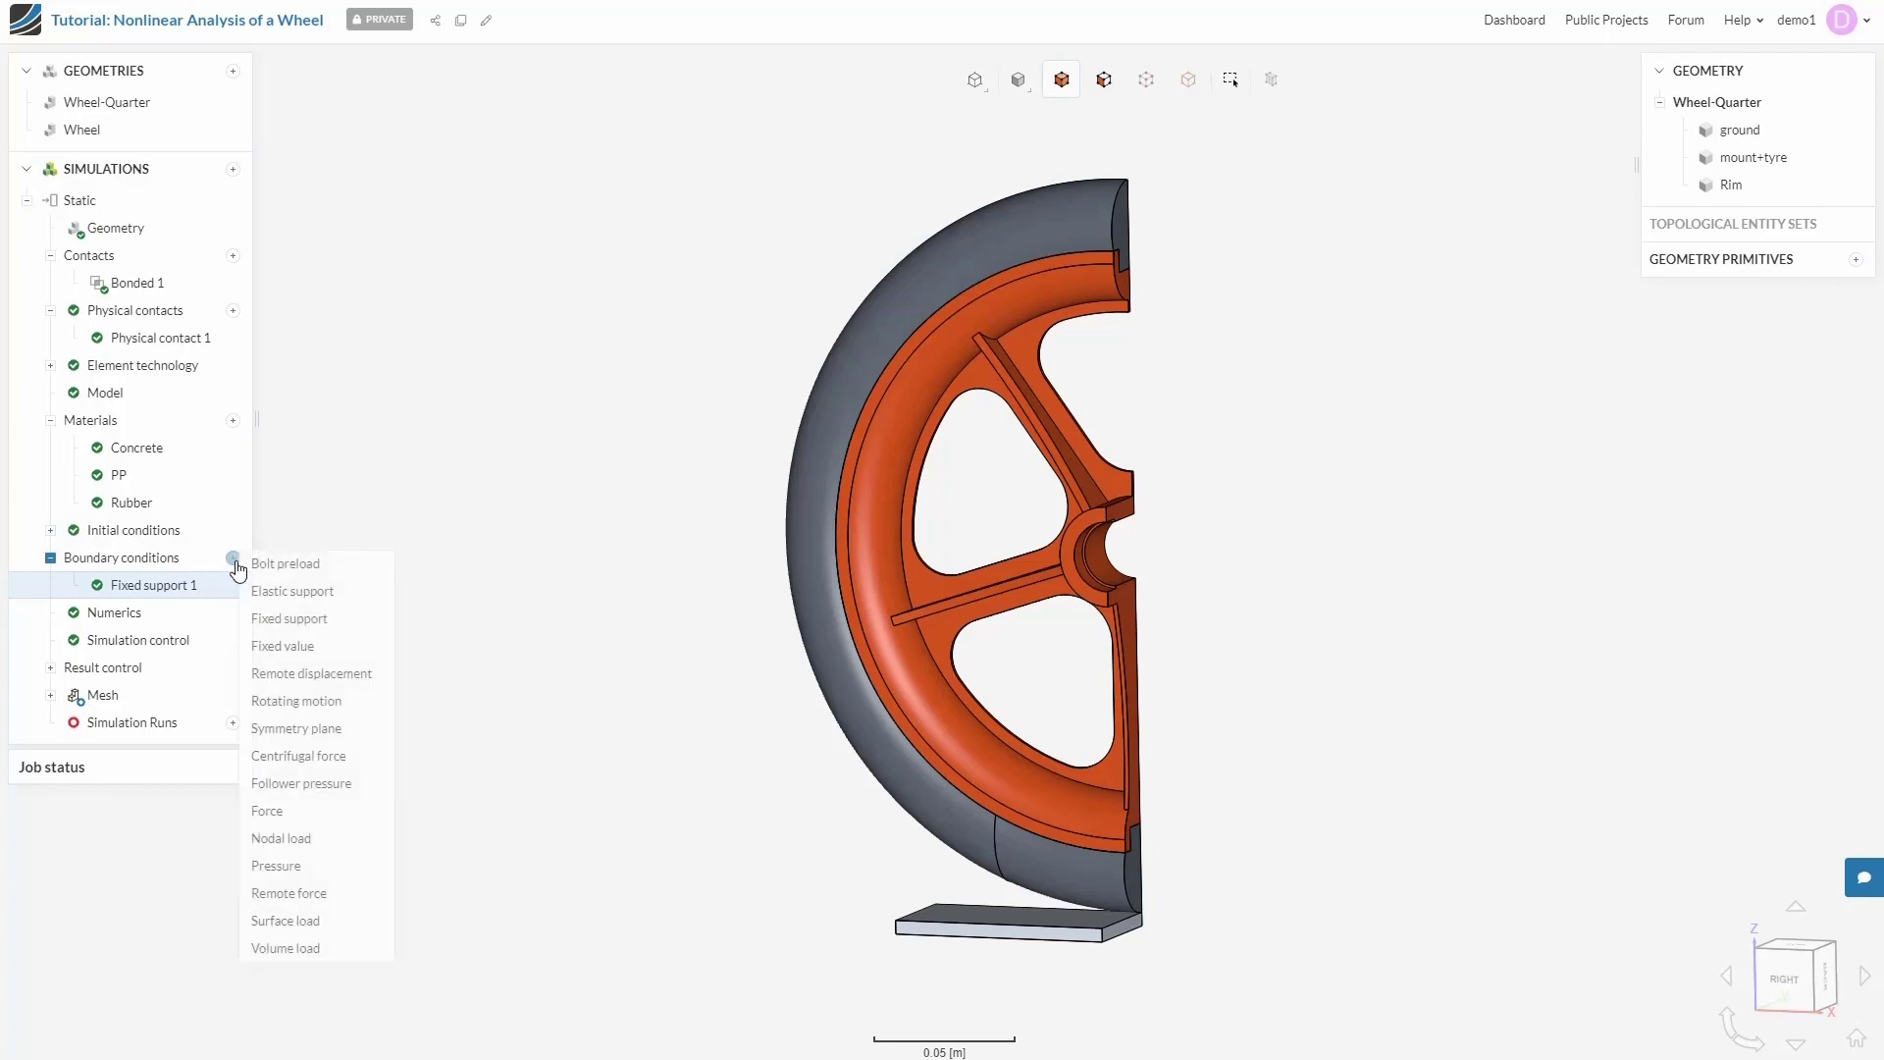
click(286, 652)
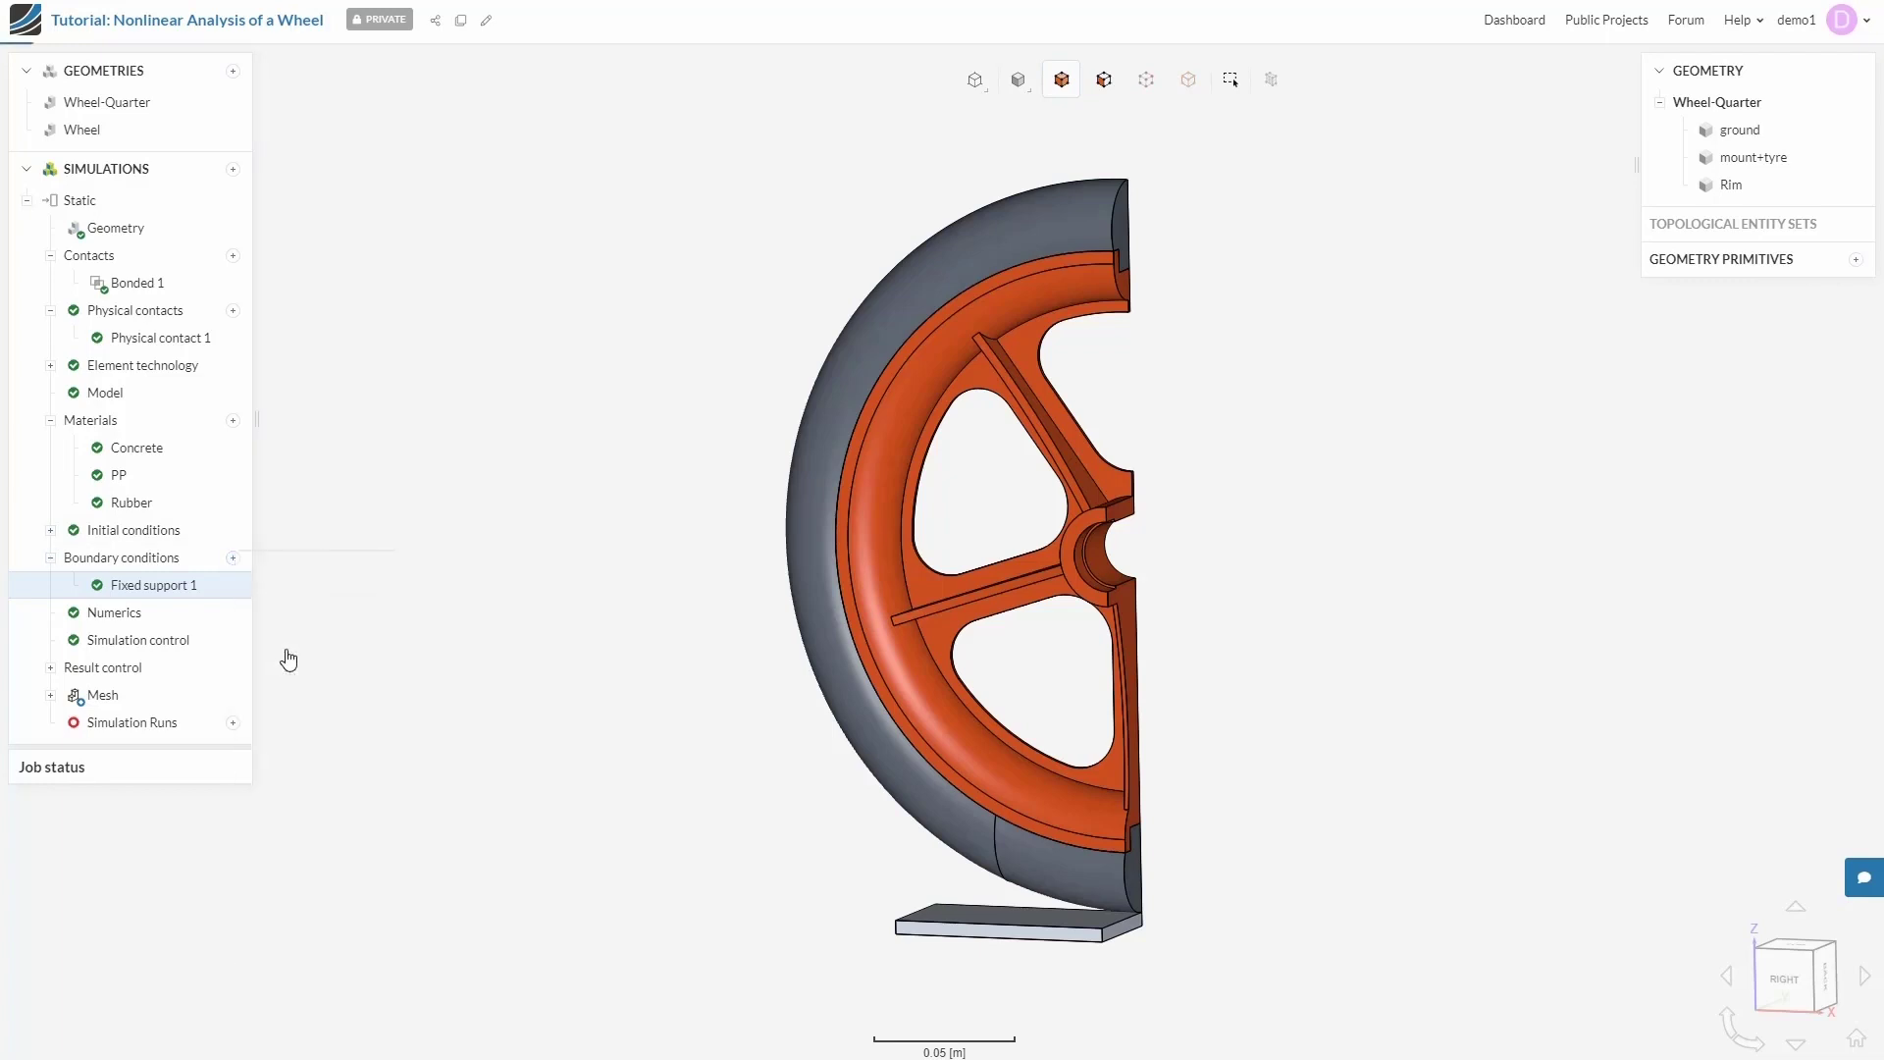
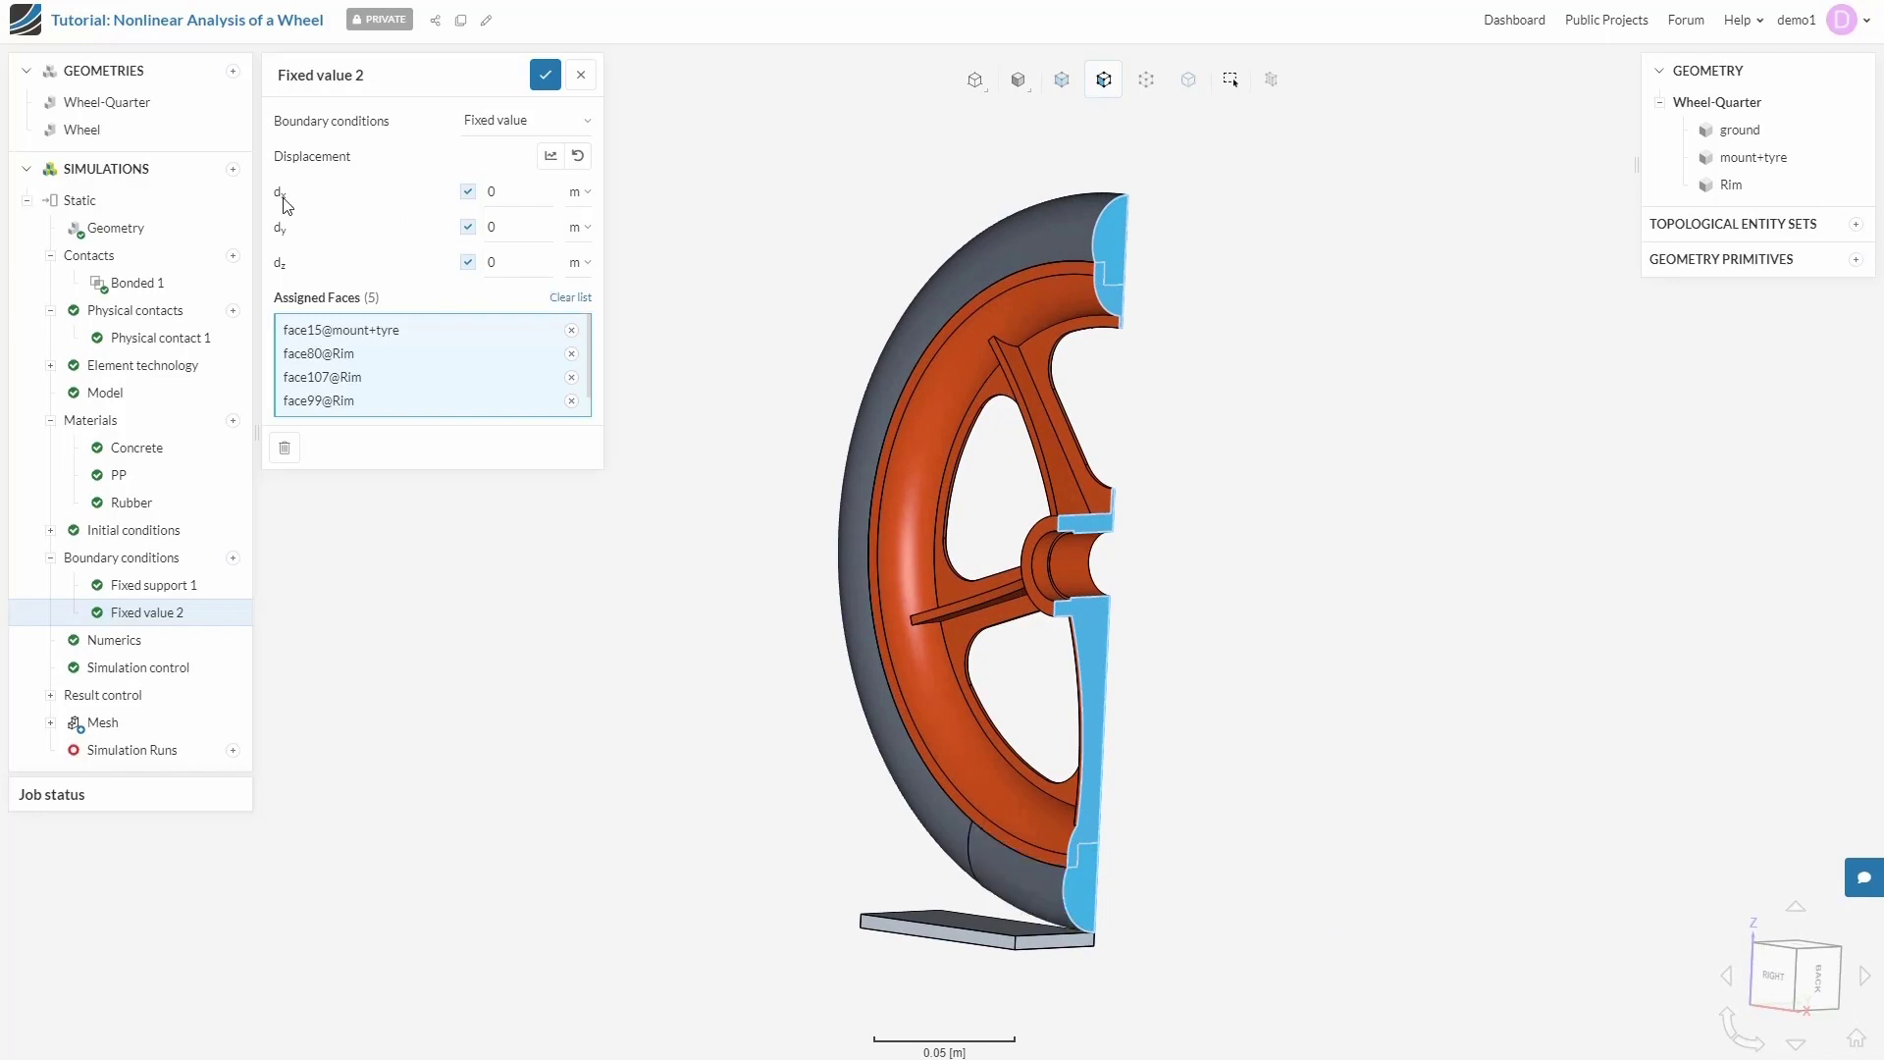
click(471, 231)
click(469, 262)
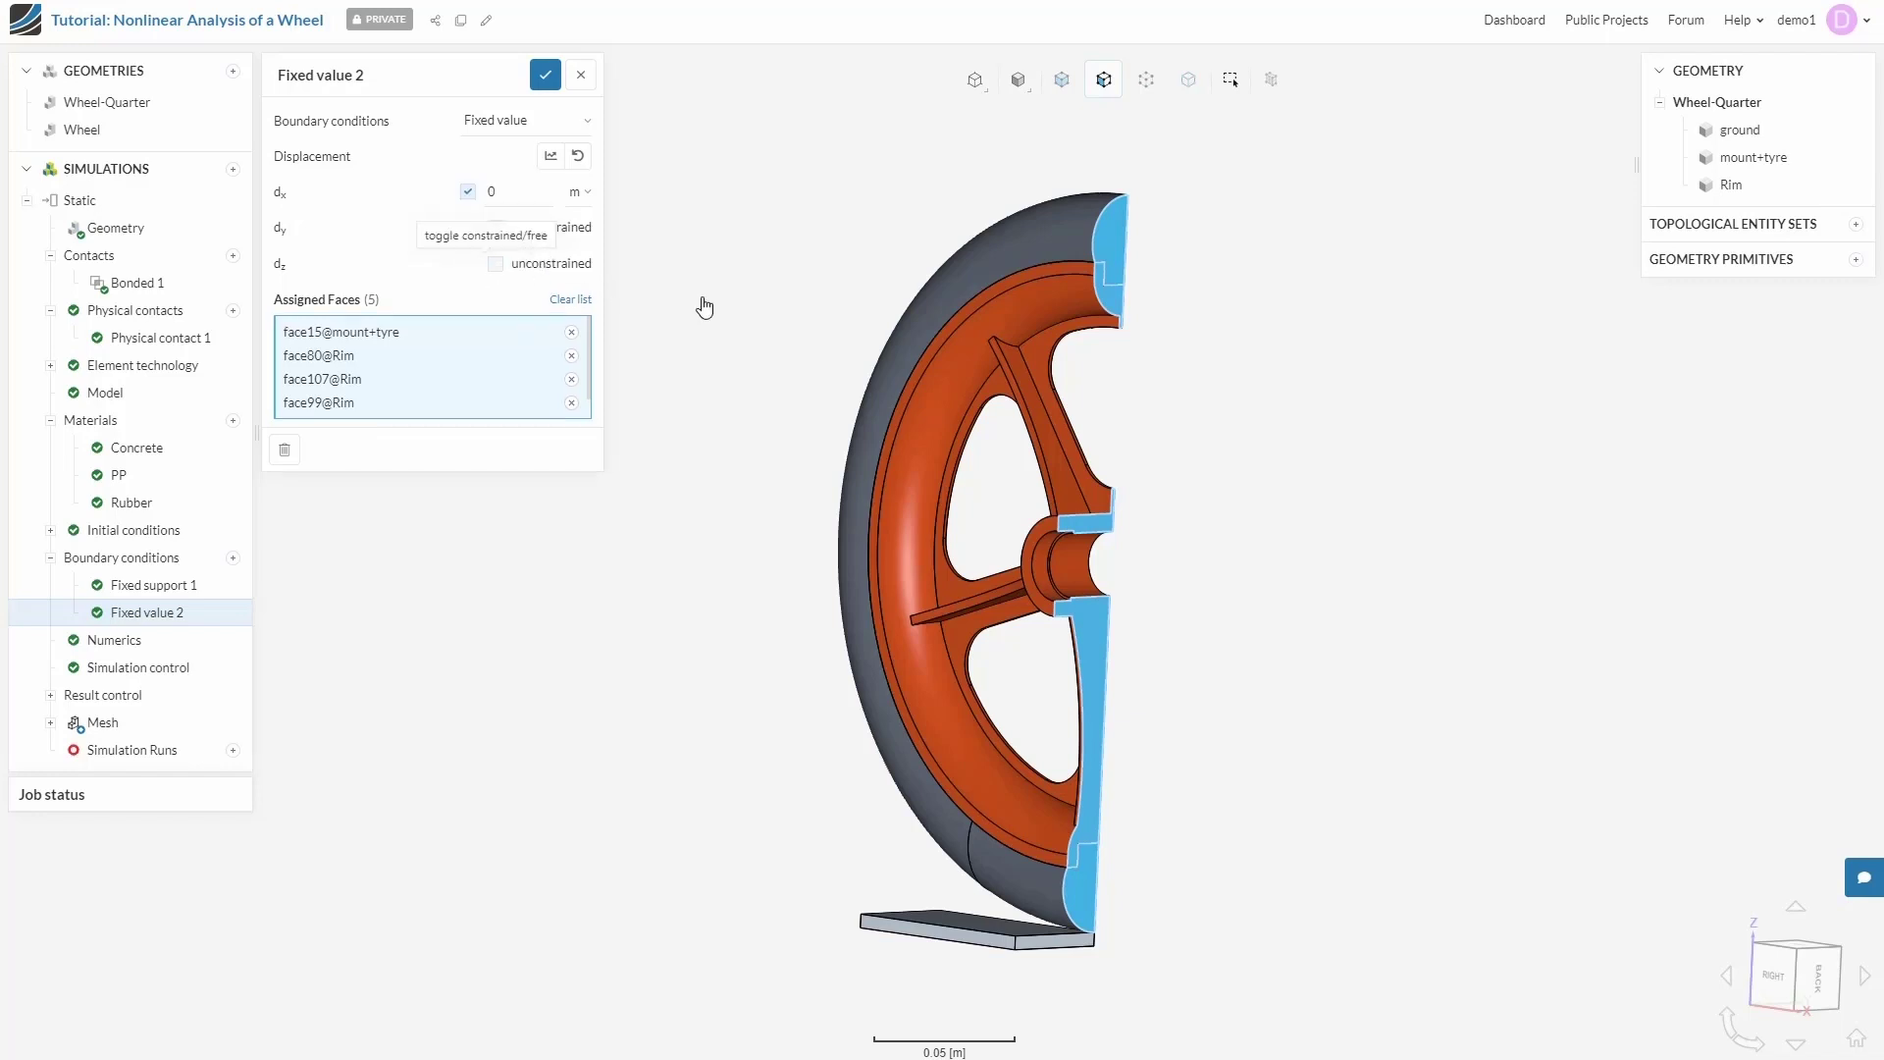
- Rename the cut-face fixed value condition as Symmetry X and save it
click(362, 73)
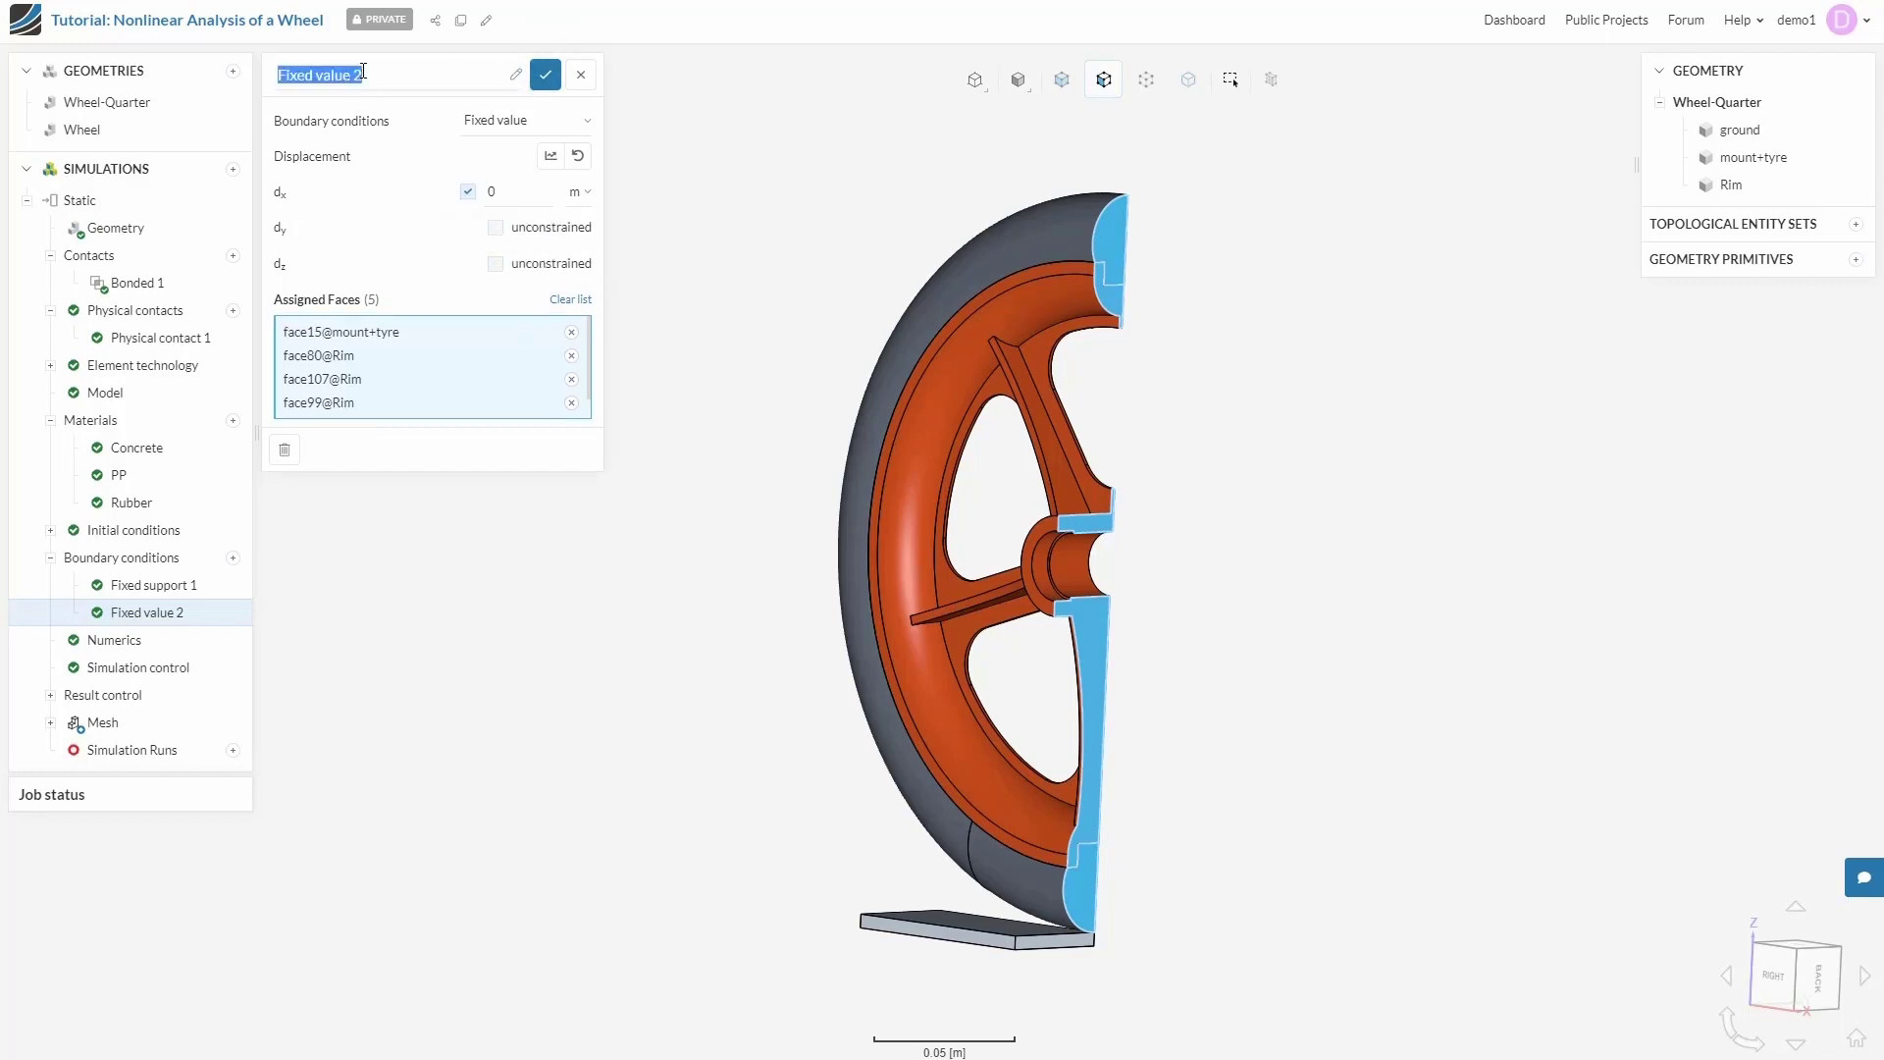
text(Sym)
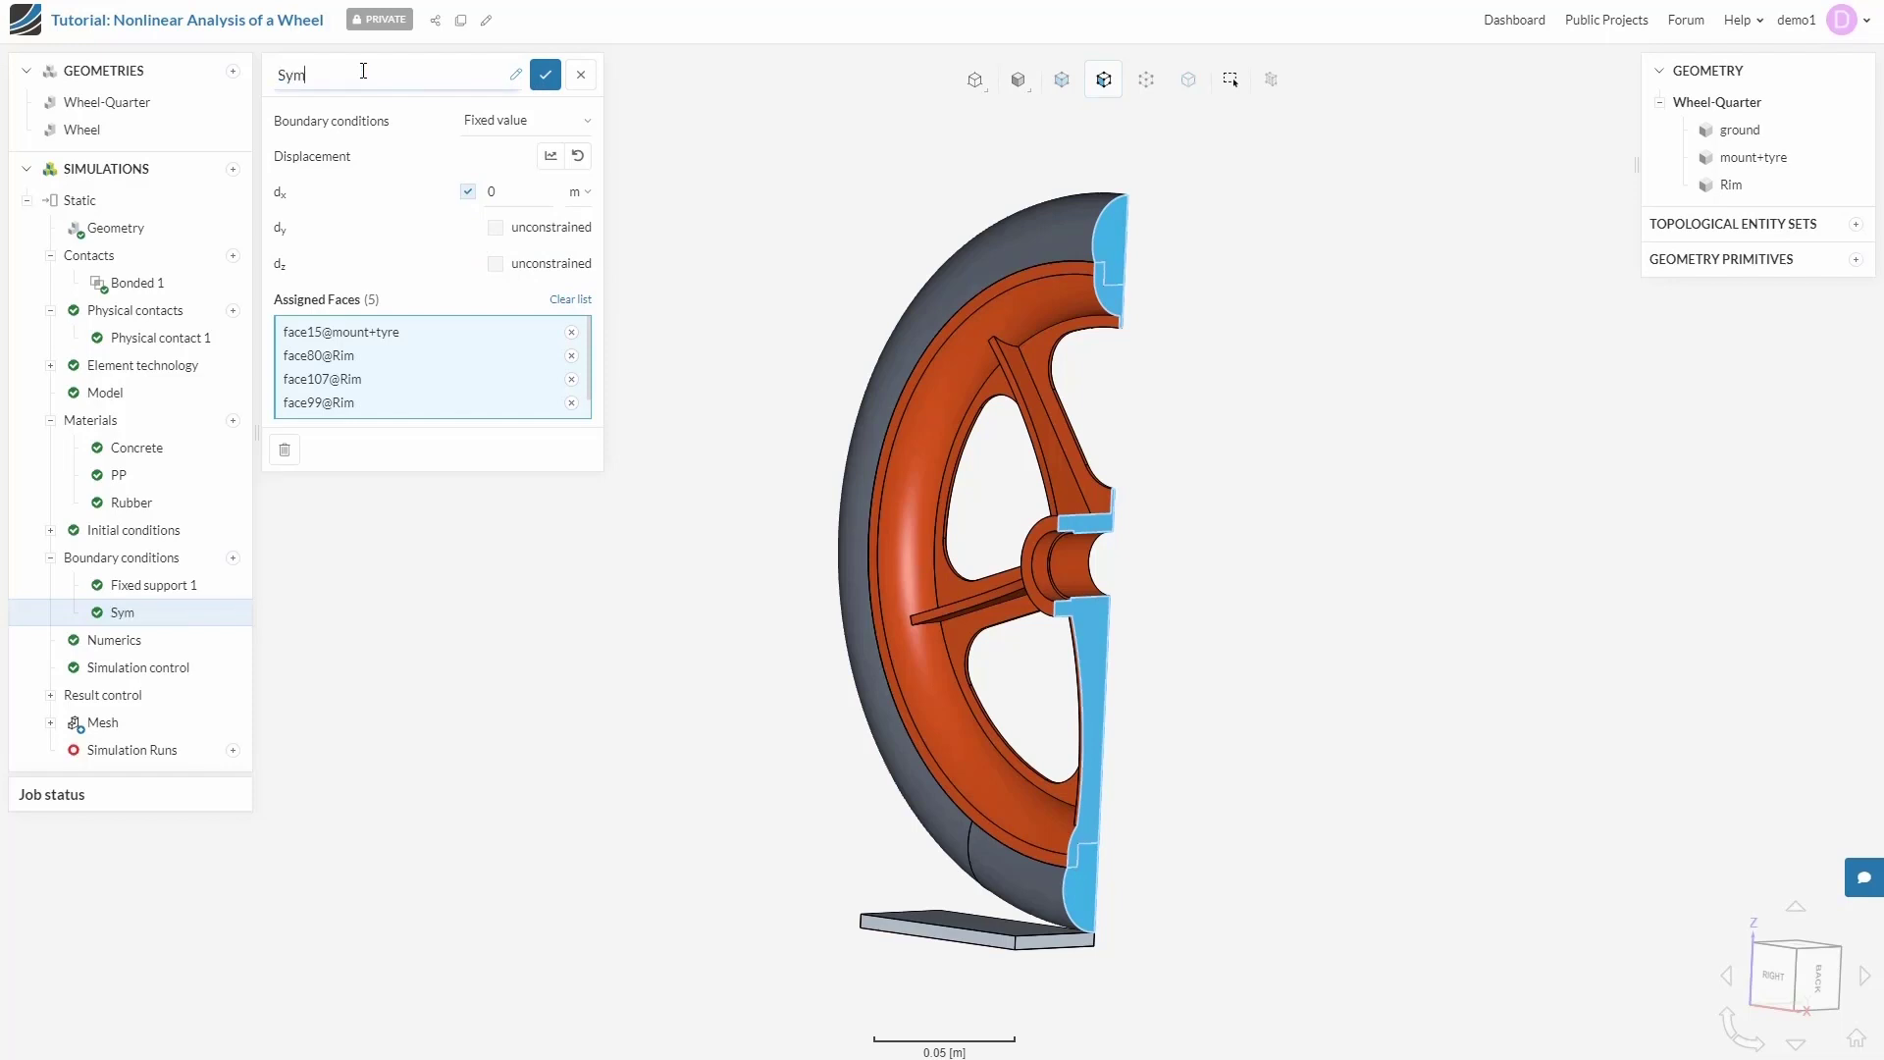
text(metry X)
click(546, 76)
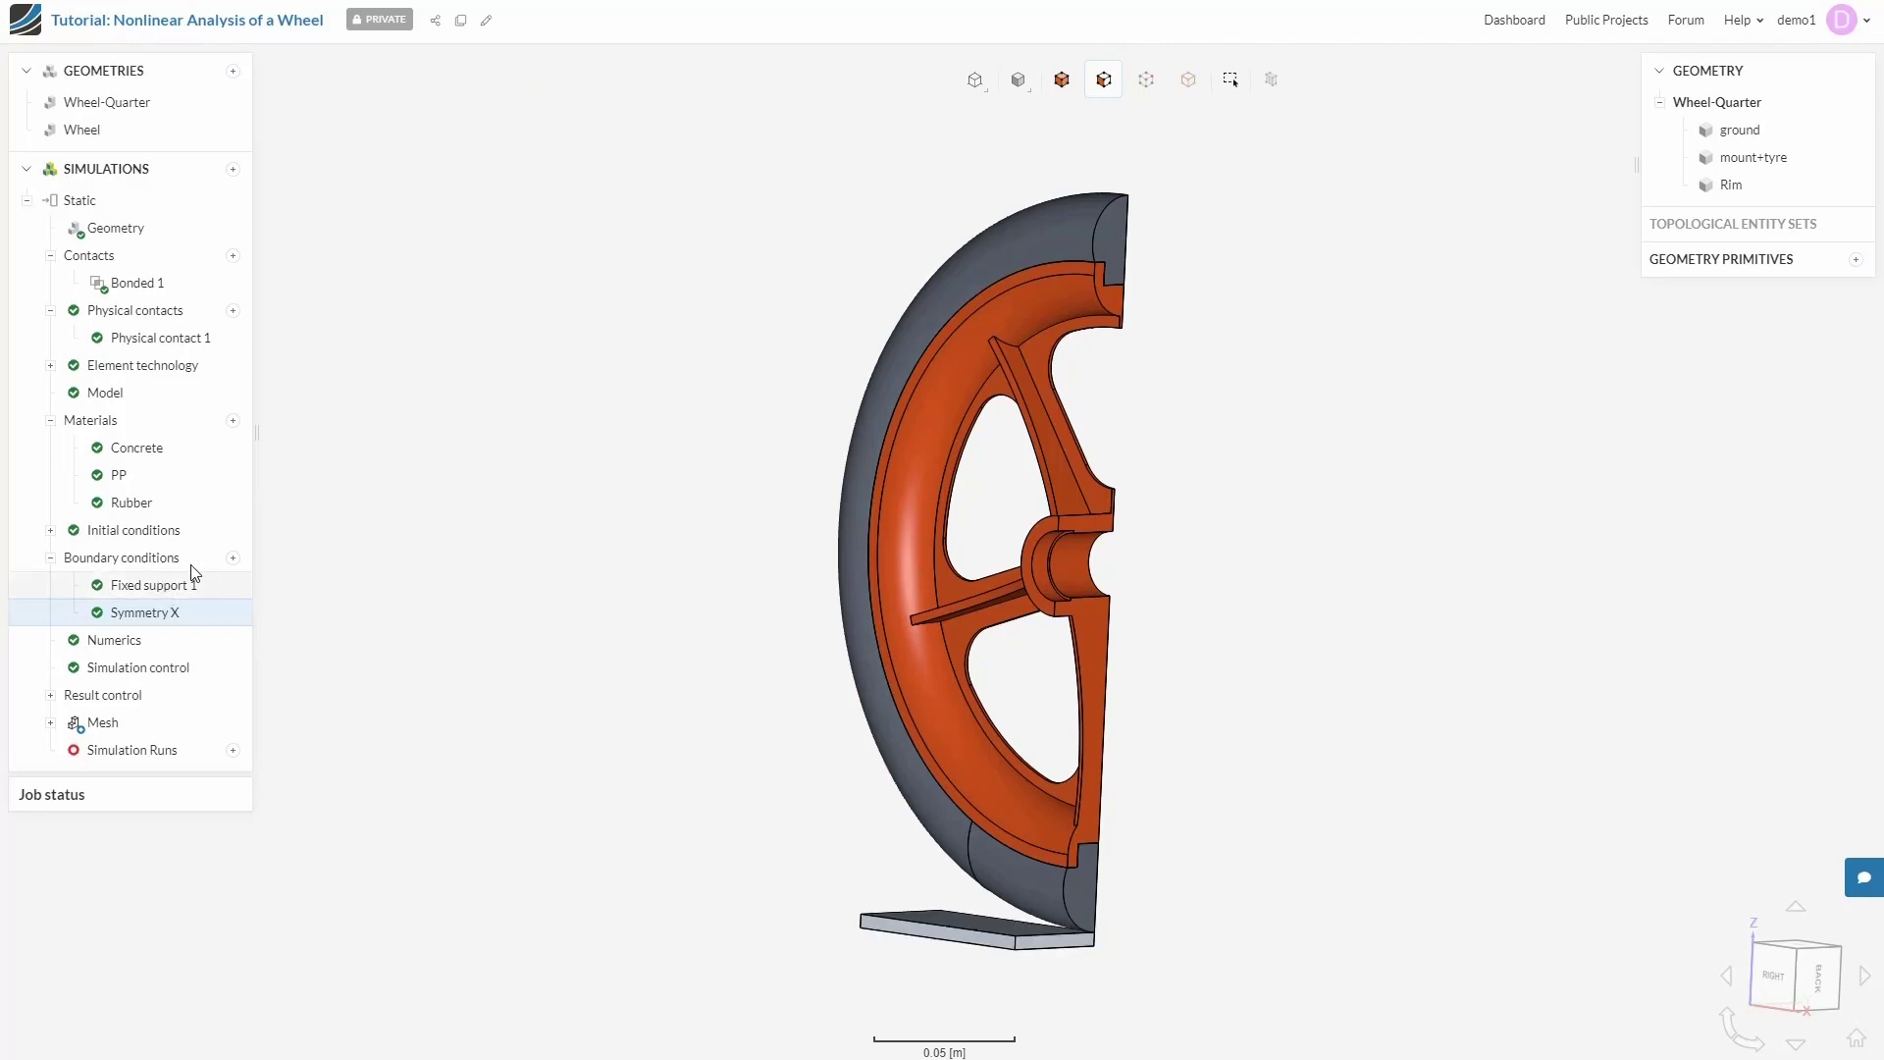
- Add another fixed value condition and assign it to the flat mid-plane side faces of the tyre and rim
click(233, 563)
click(271, 646)
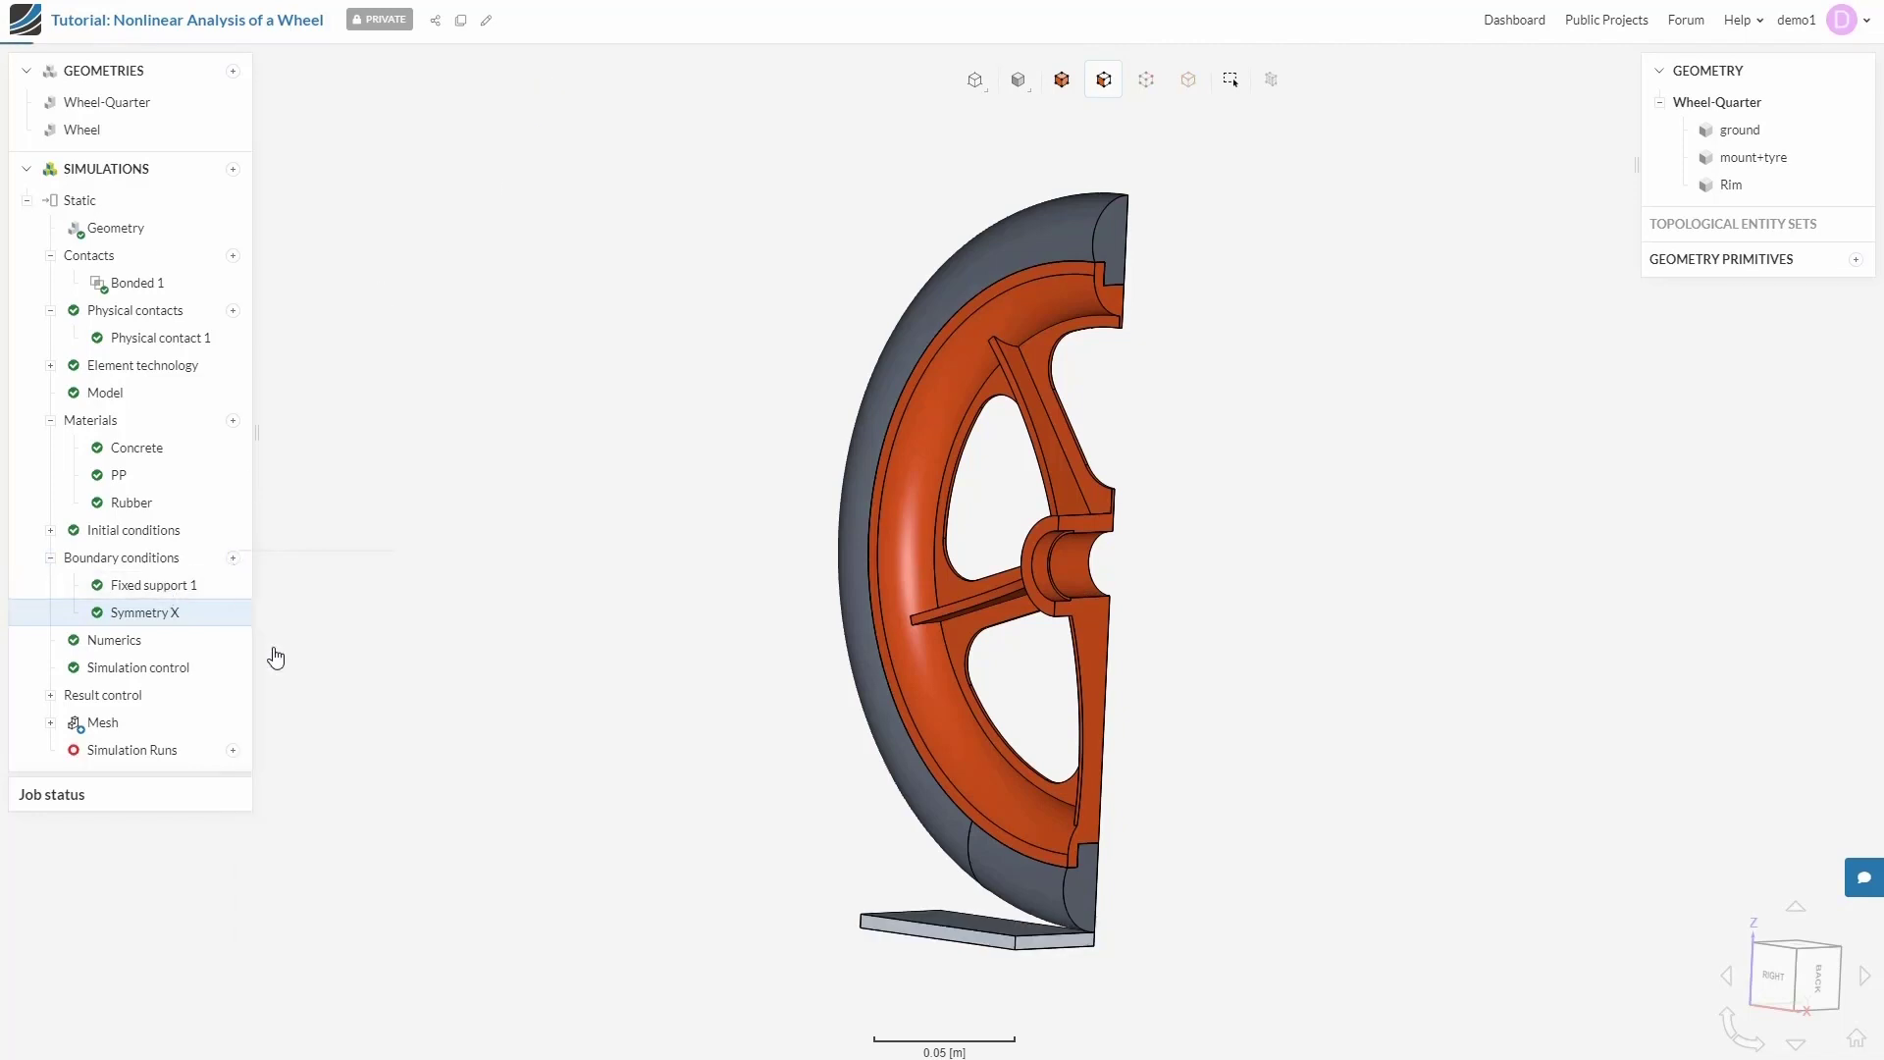
drag(1219, 708, 585, 652)
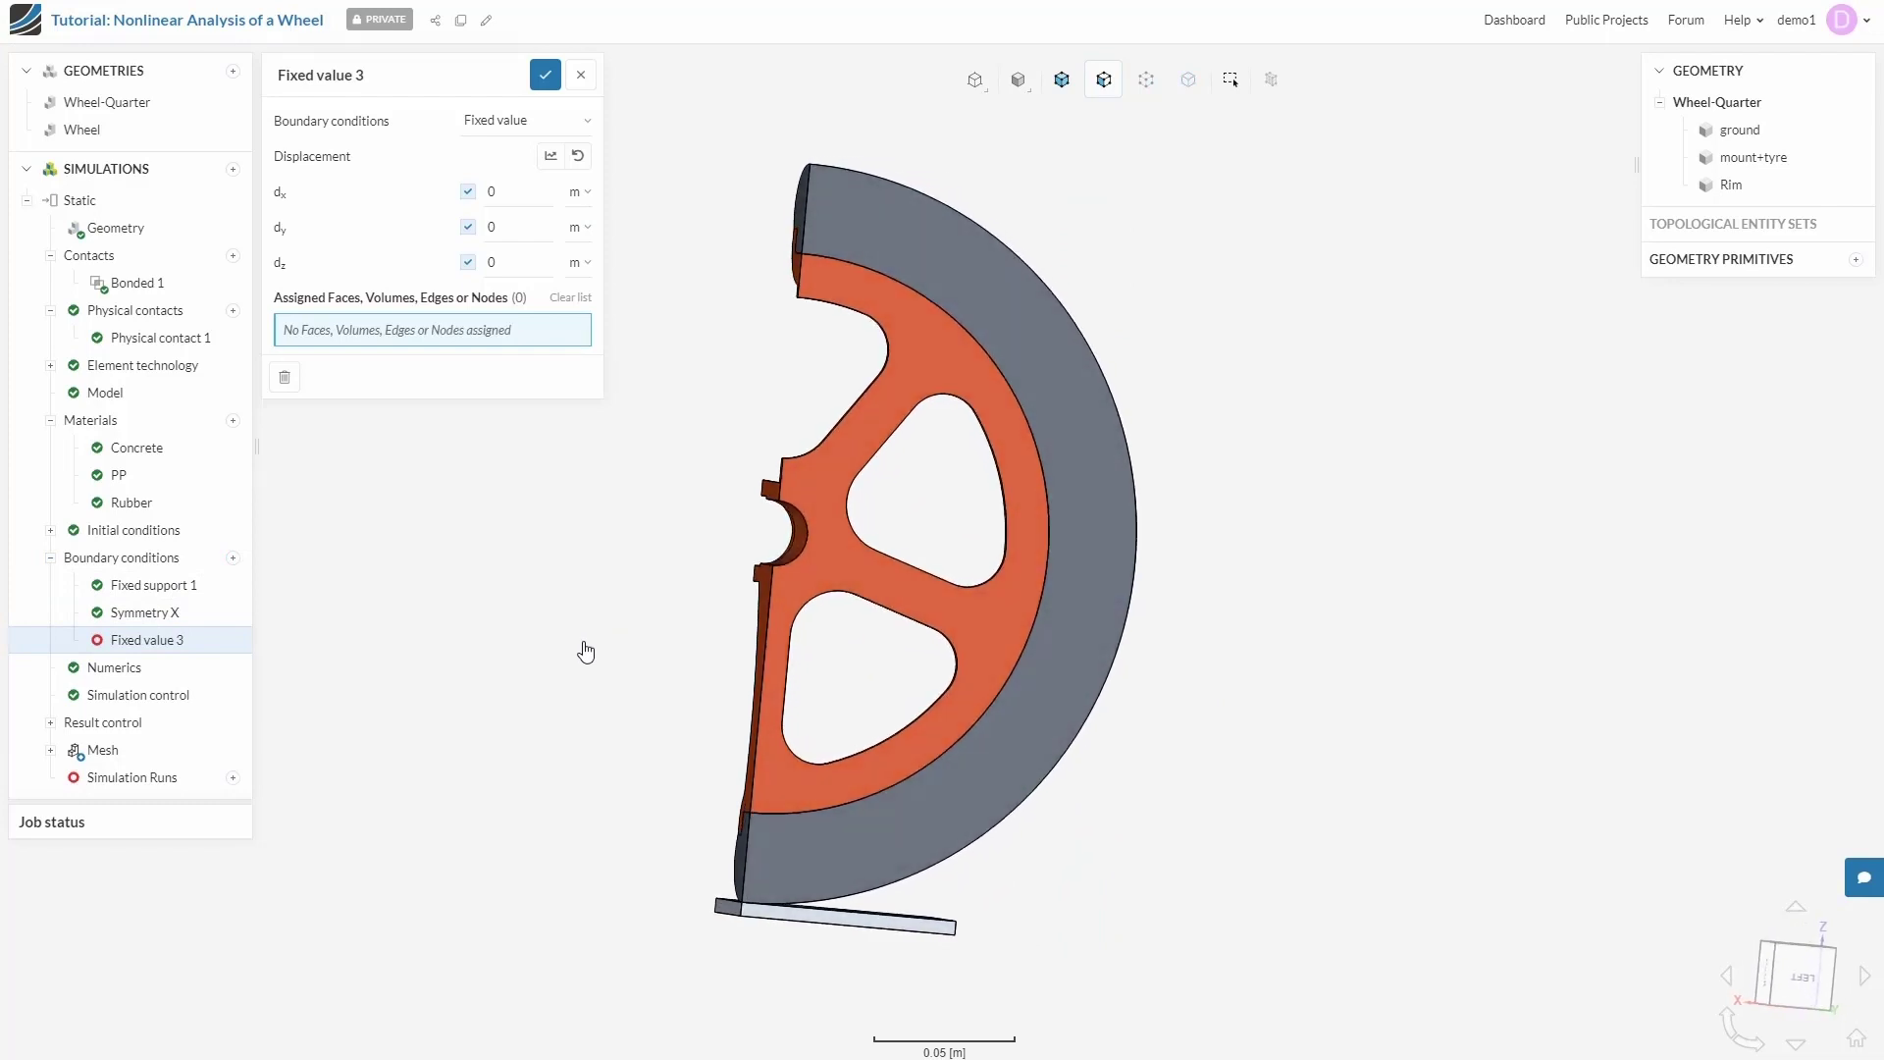
click(1048, 376)
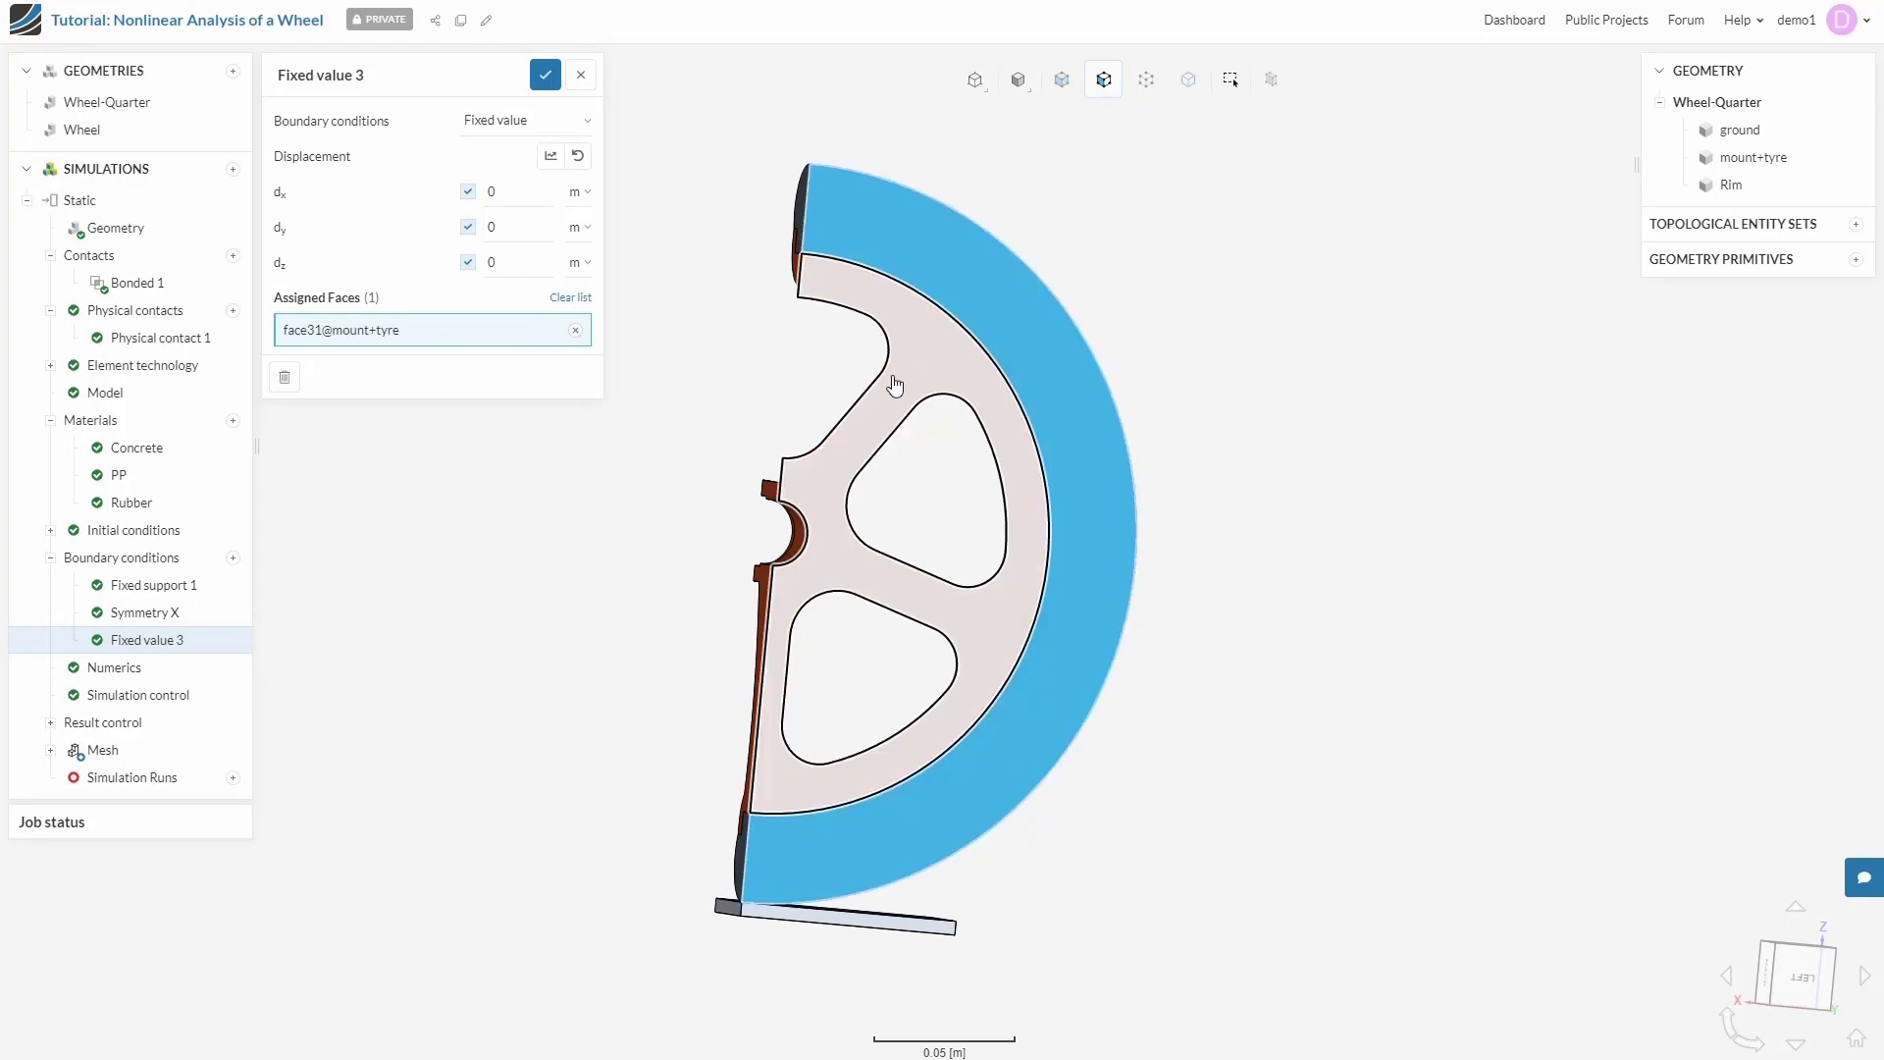
click(894, 383)
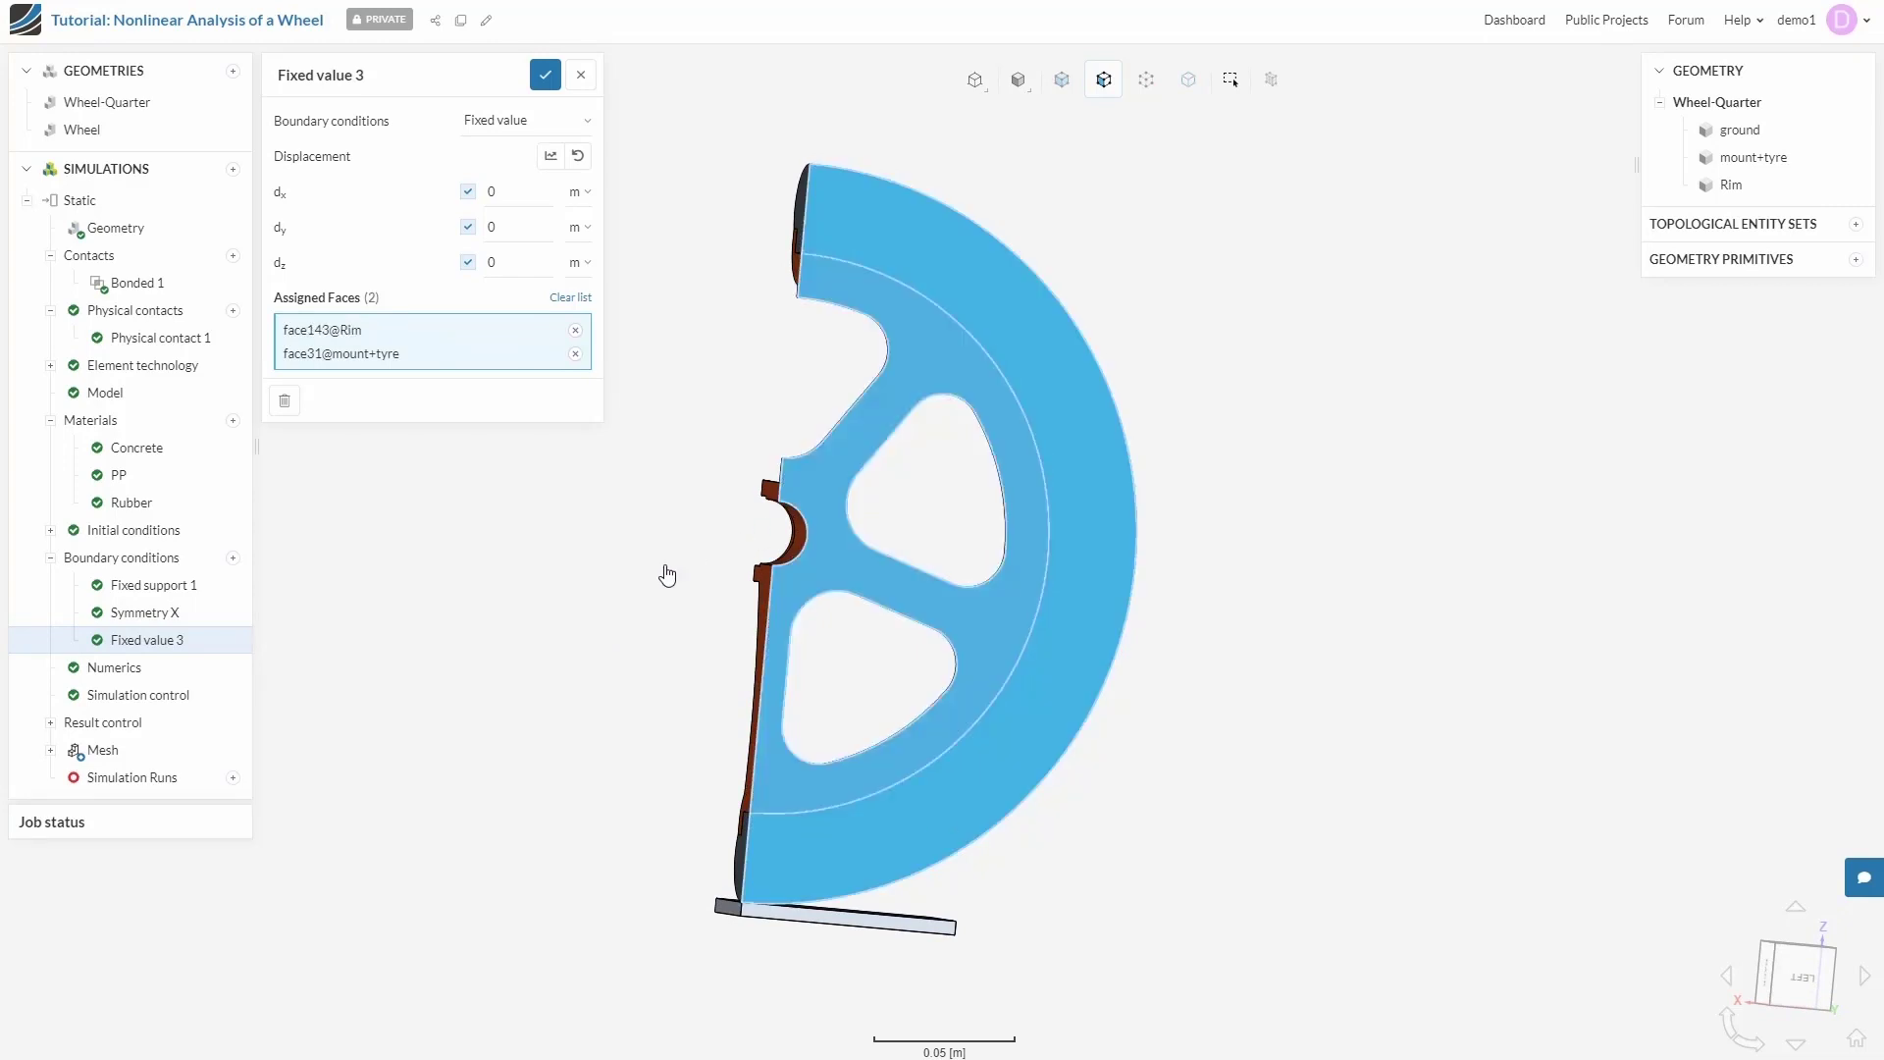
drag(1269, 532, 765, 576)
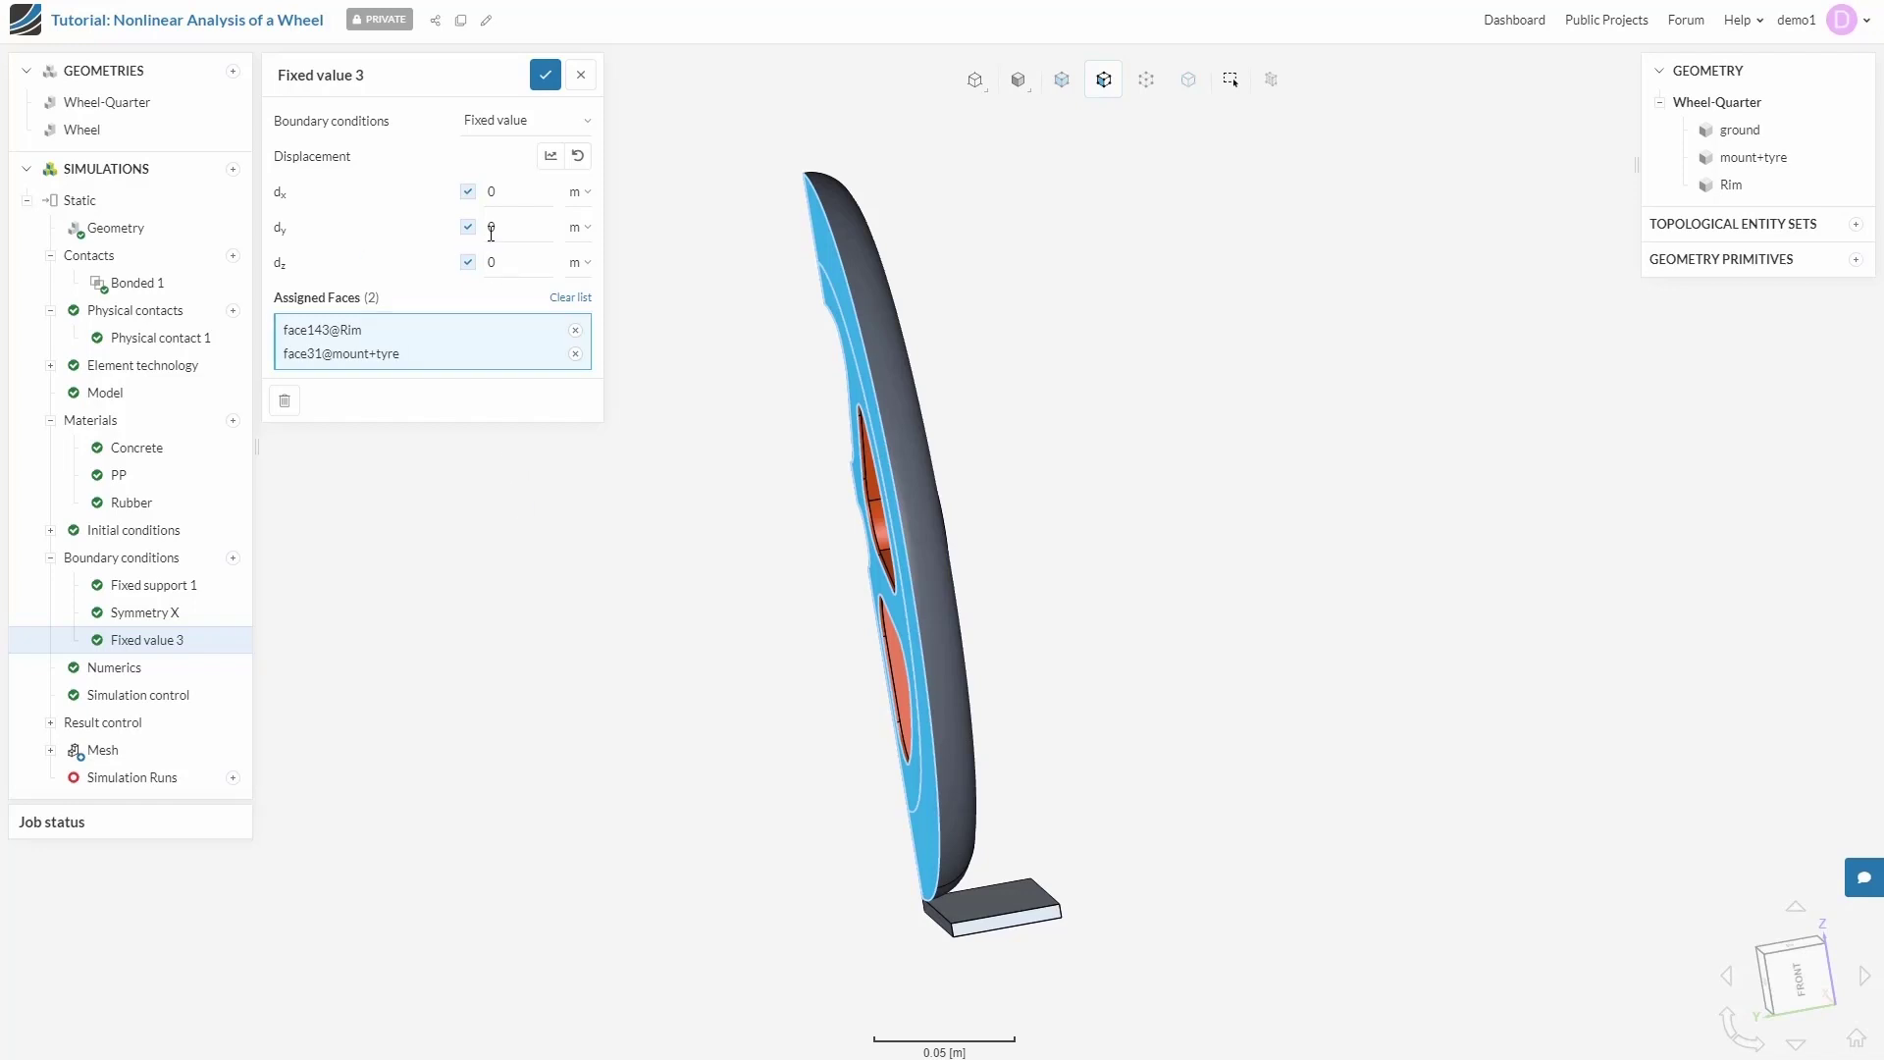
- Leave dx and dz unconstrained for the side-face condition, keeping dy at 0, and rename it Symmetry Y
click(469, 193)
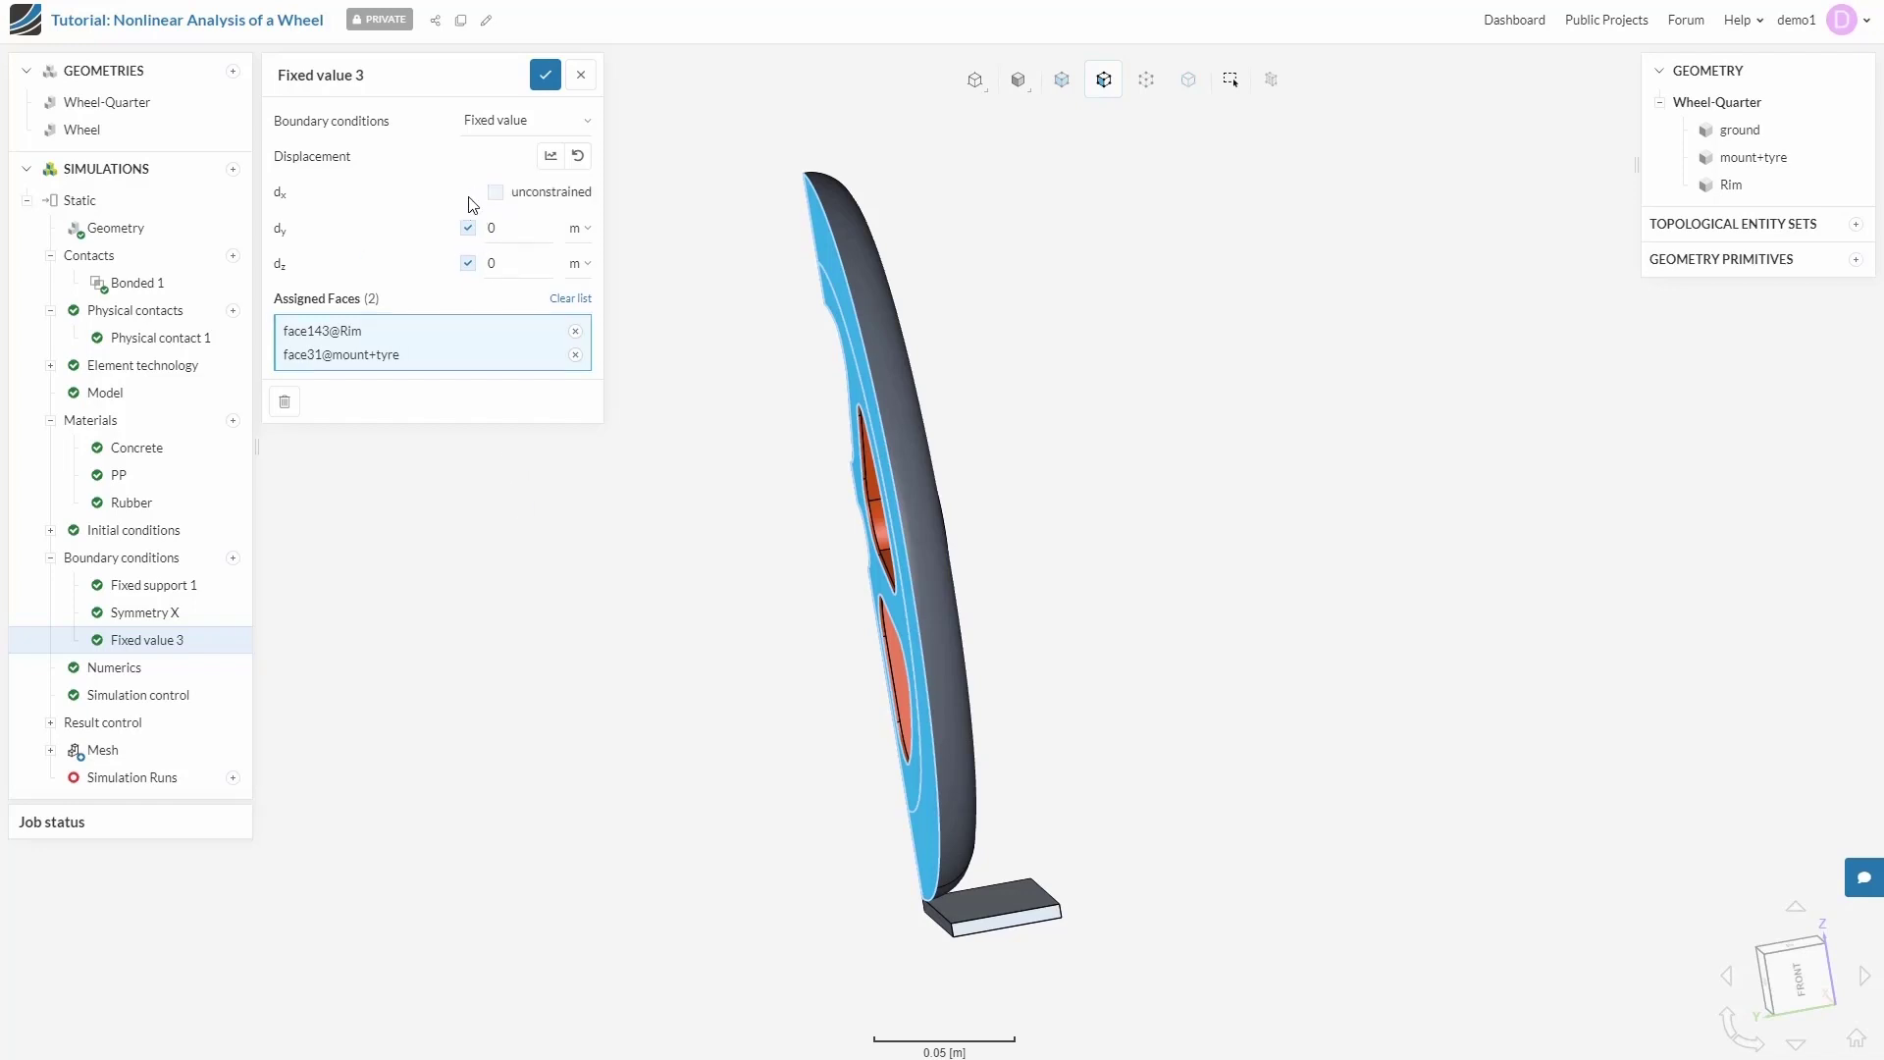
click(469, 264)
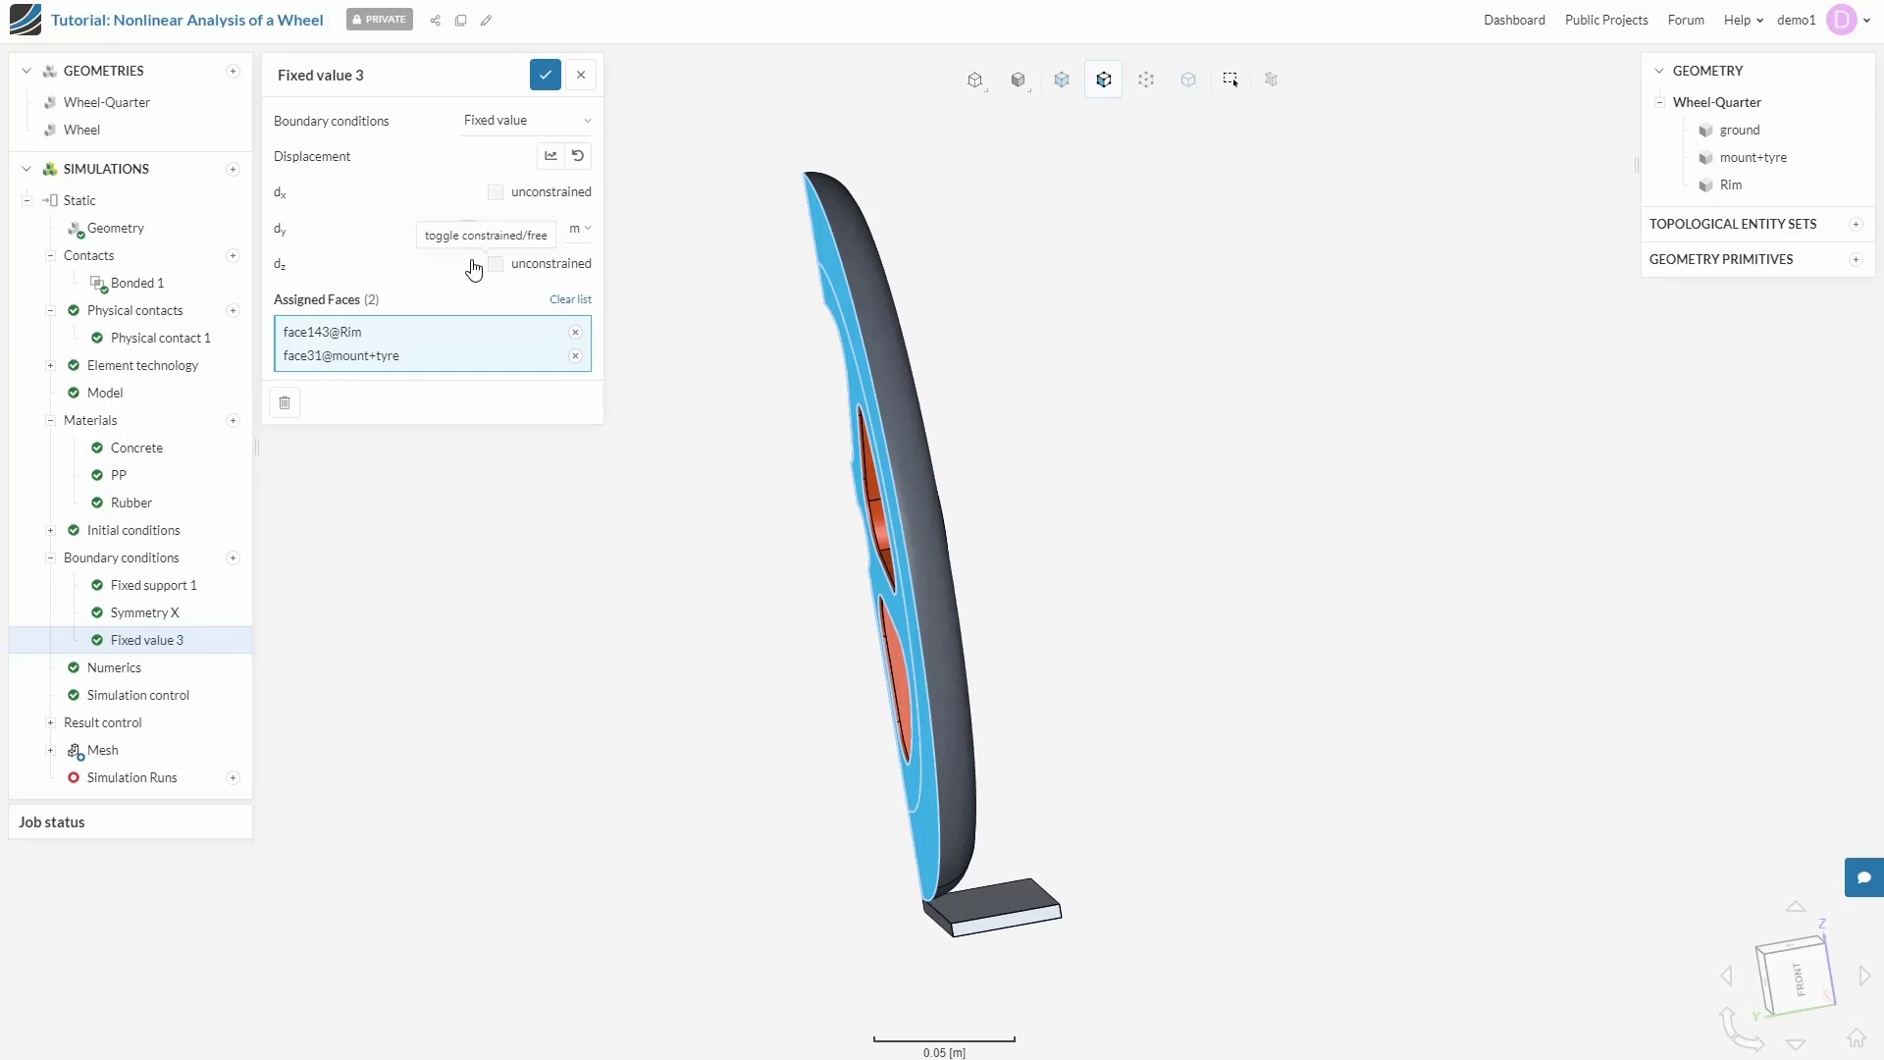
click(399, 78)
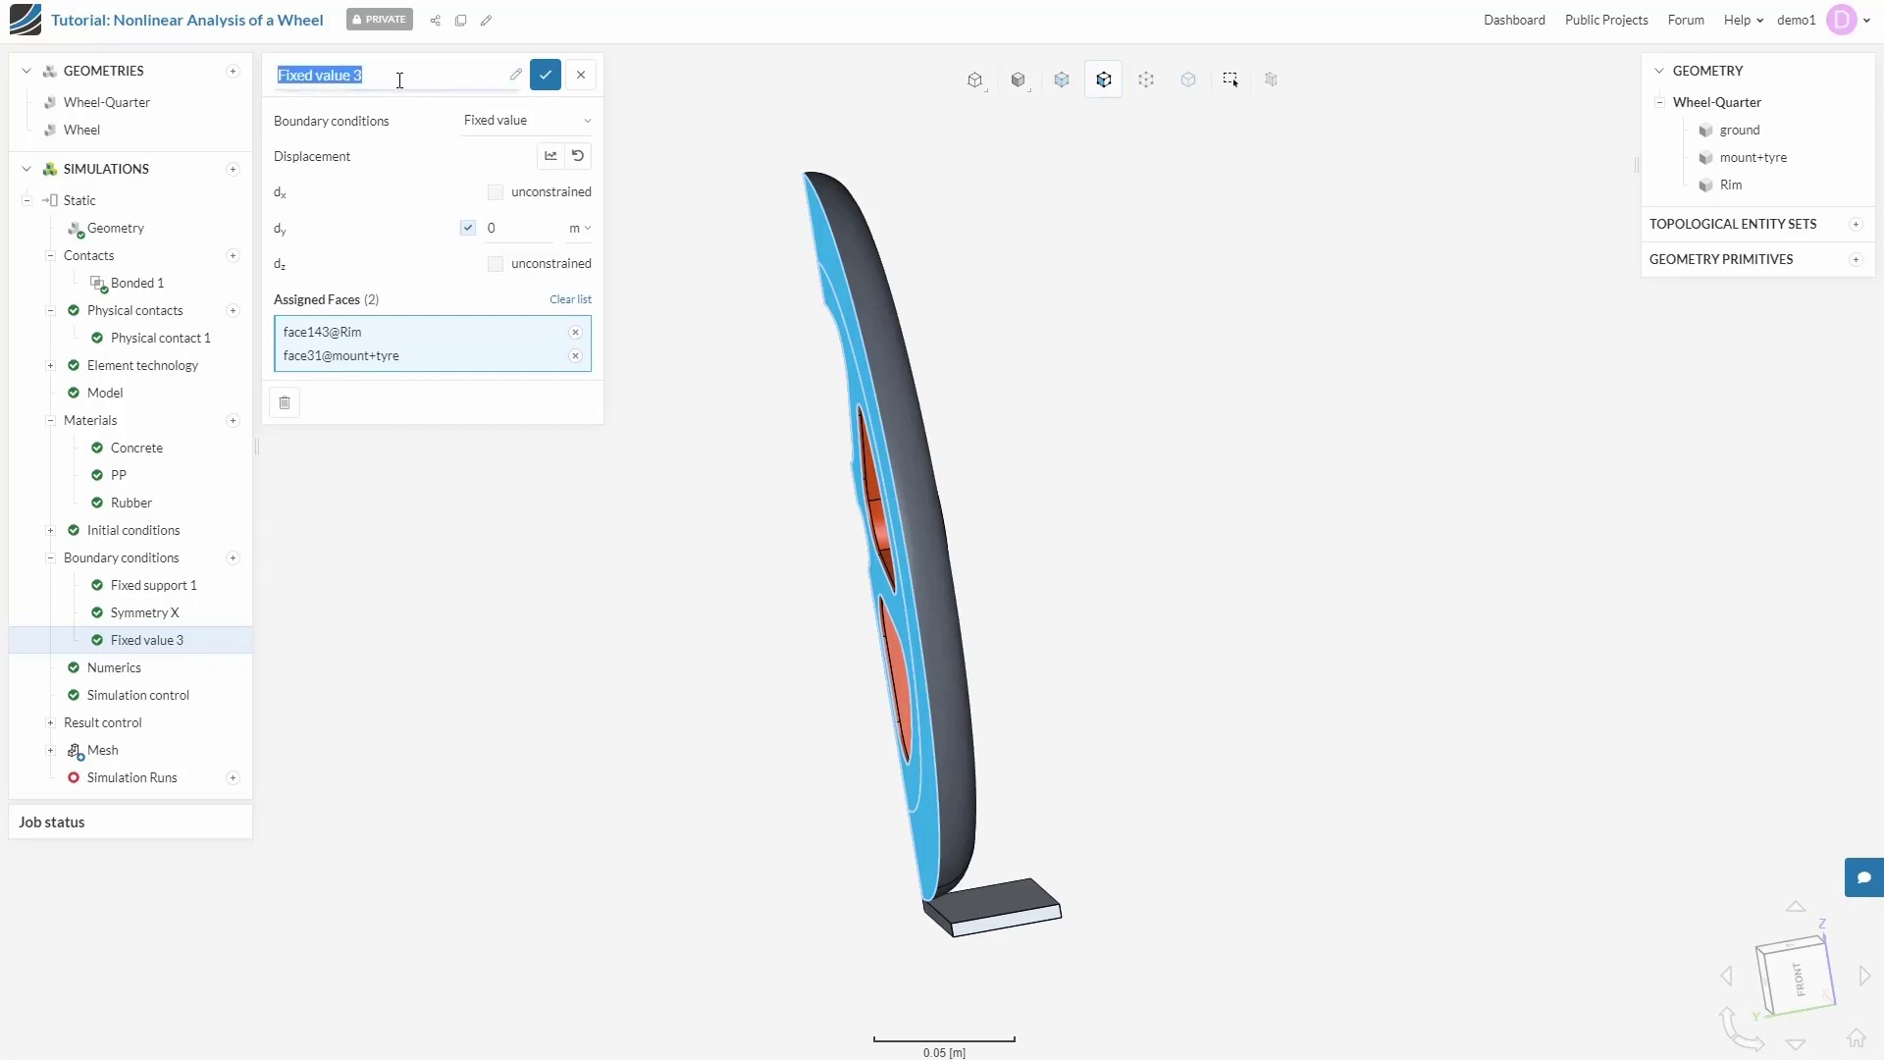
text(Symmetry)
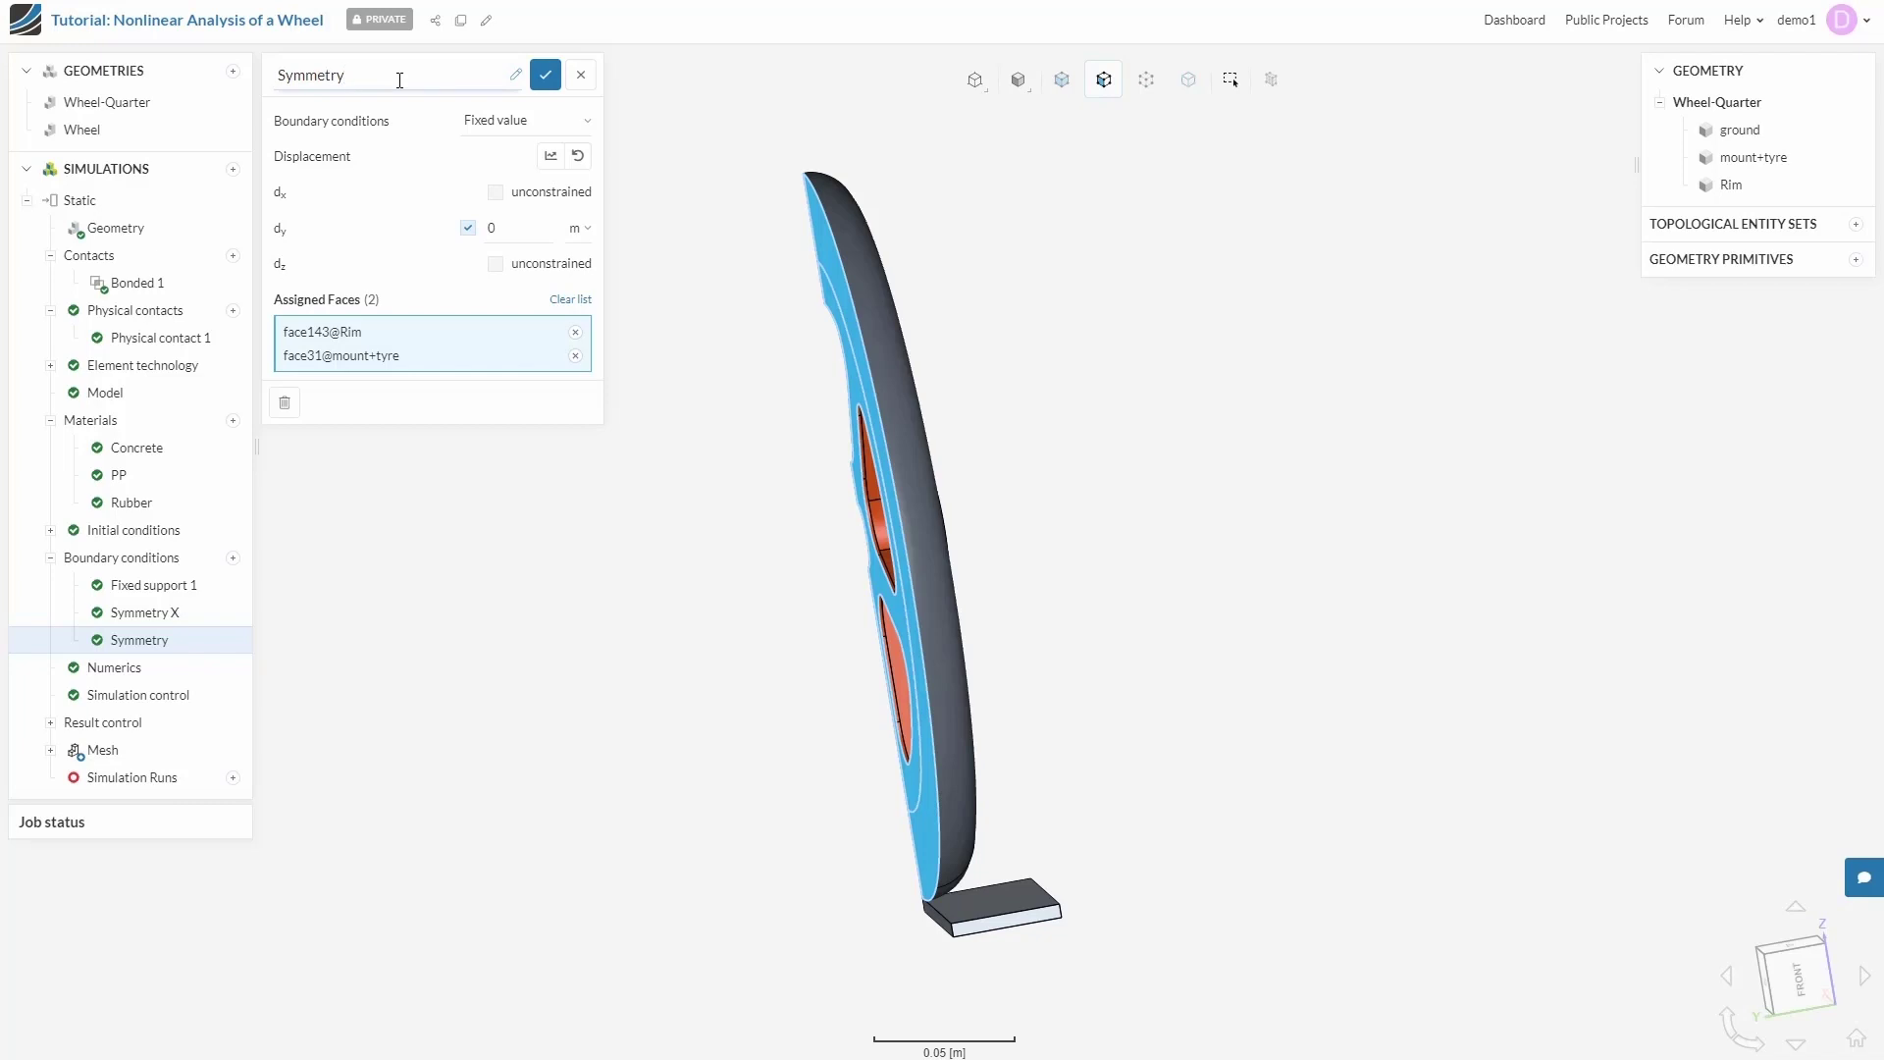
text( Y)
click(544, 77)
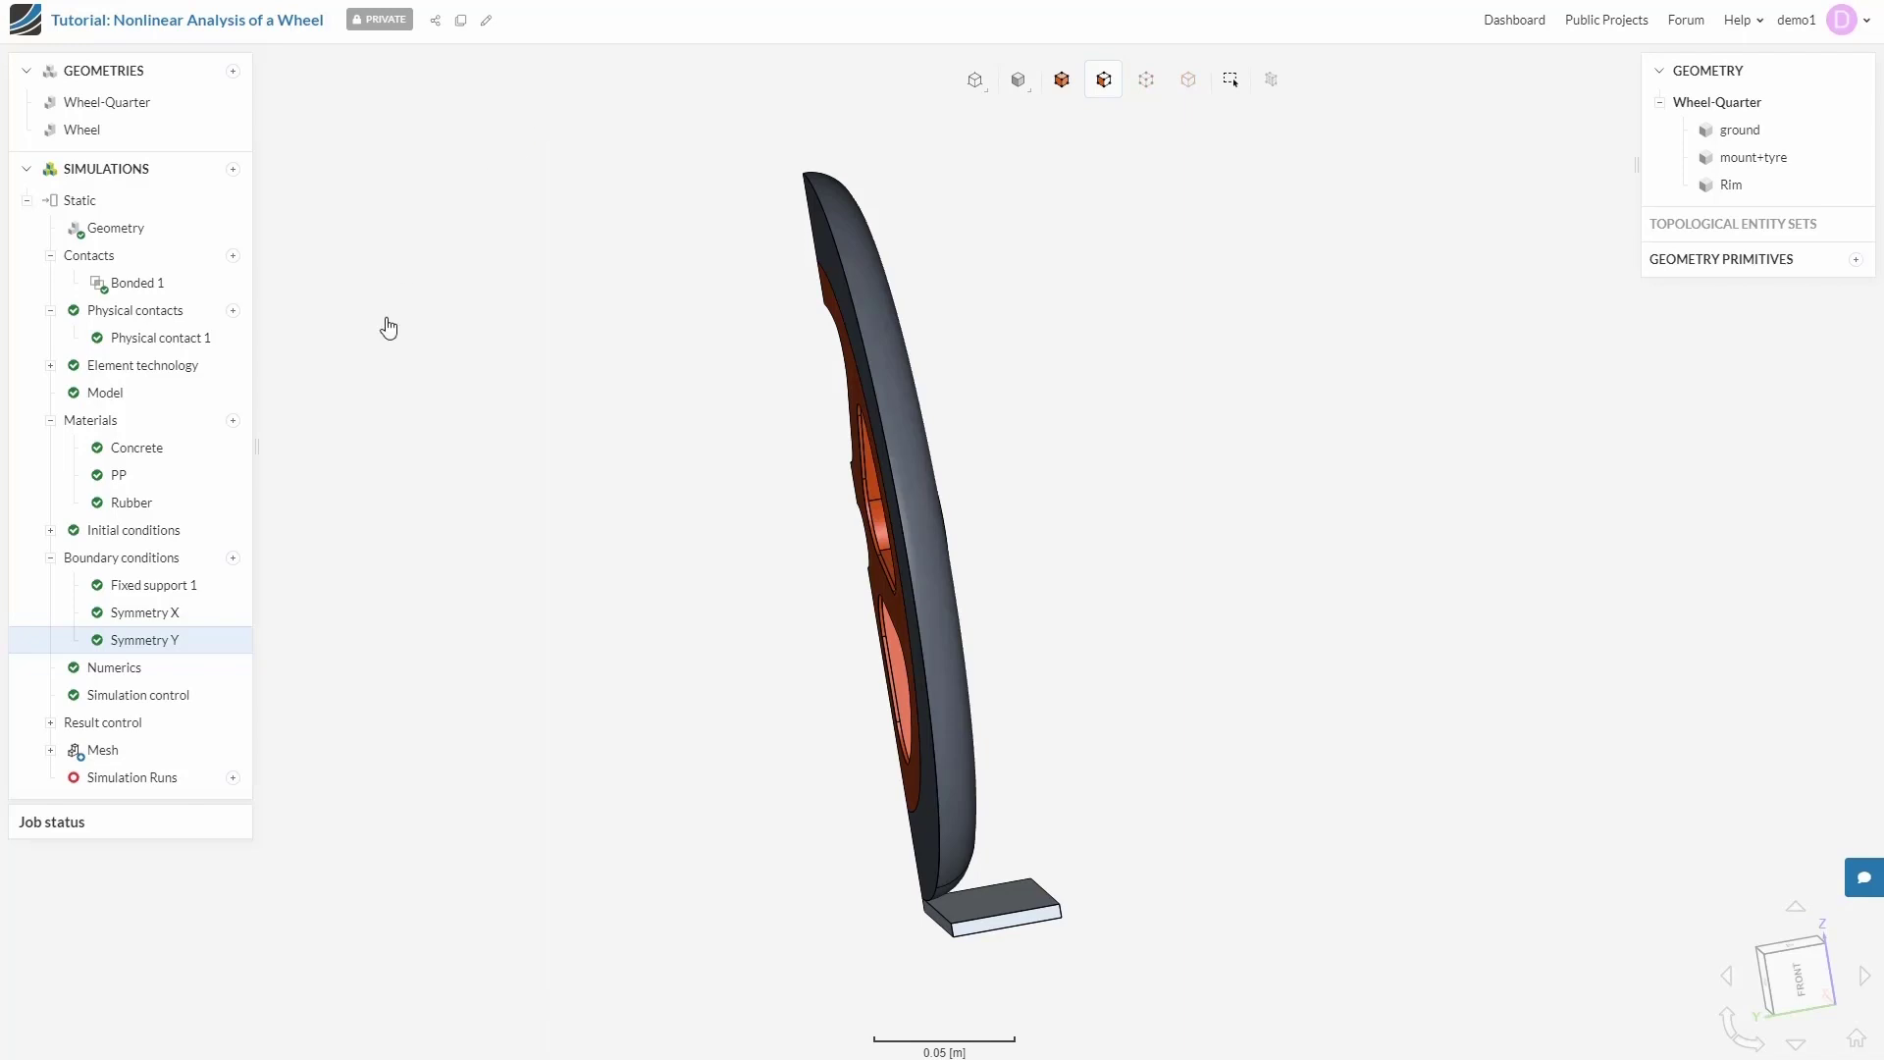
- Add a force boundary condition and assign it to the three inner faces of the rim's hub bore
click(234, 558)
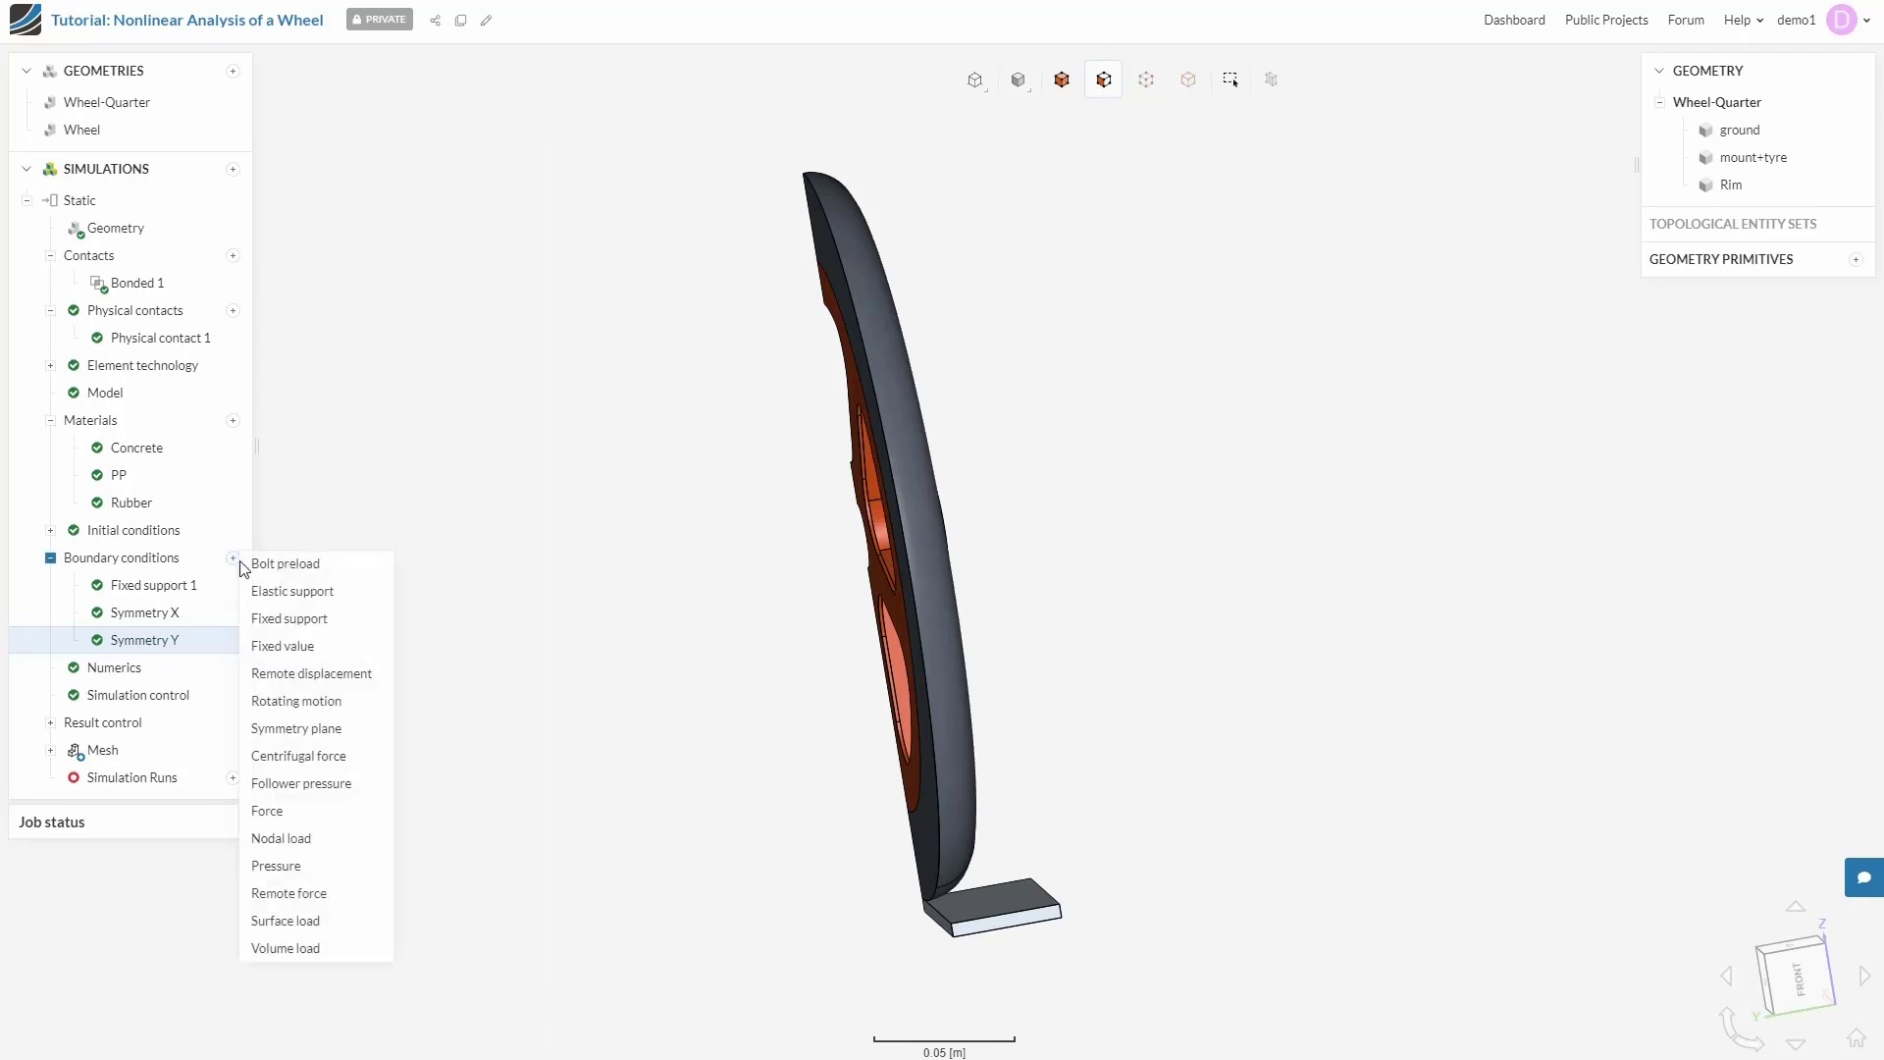
click(281, 816)
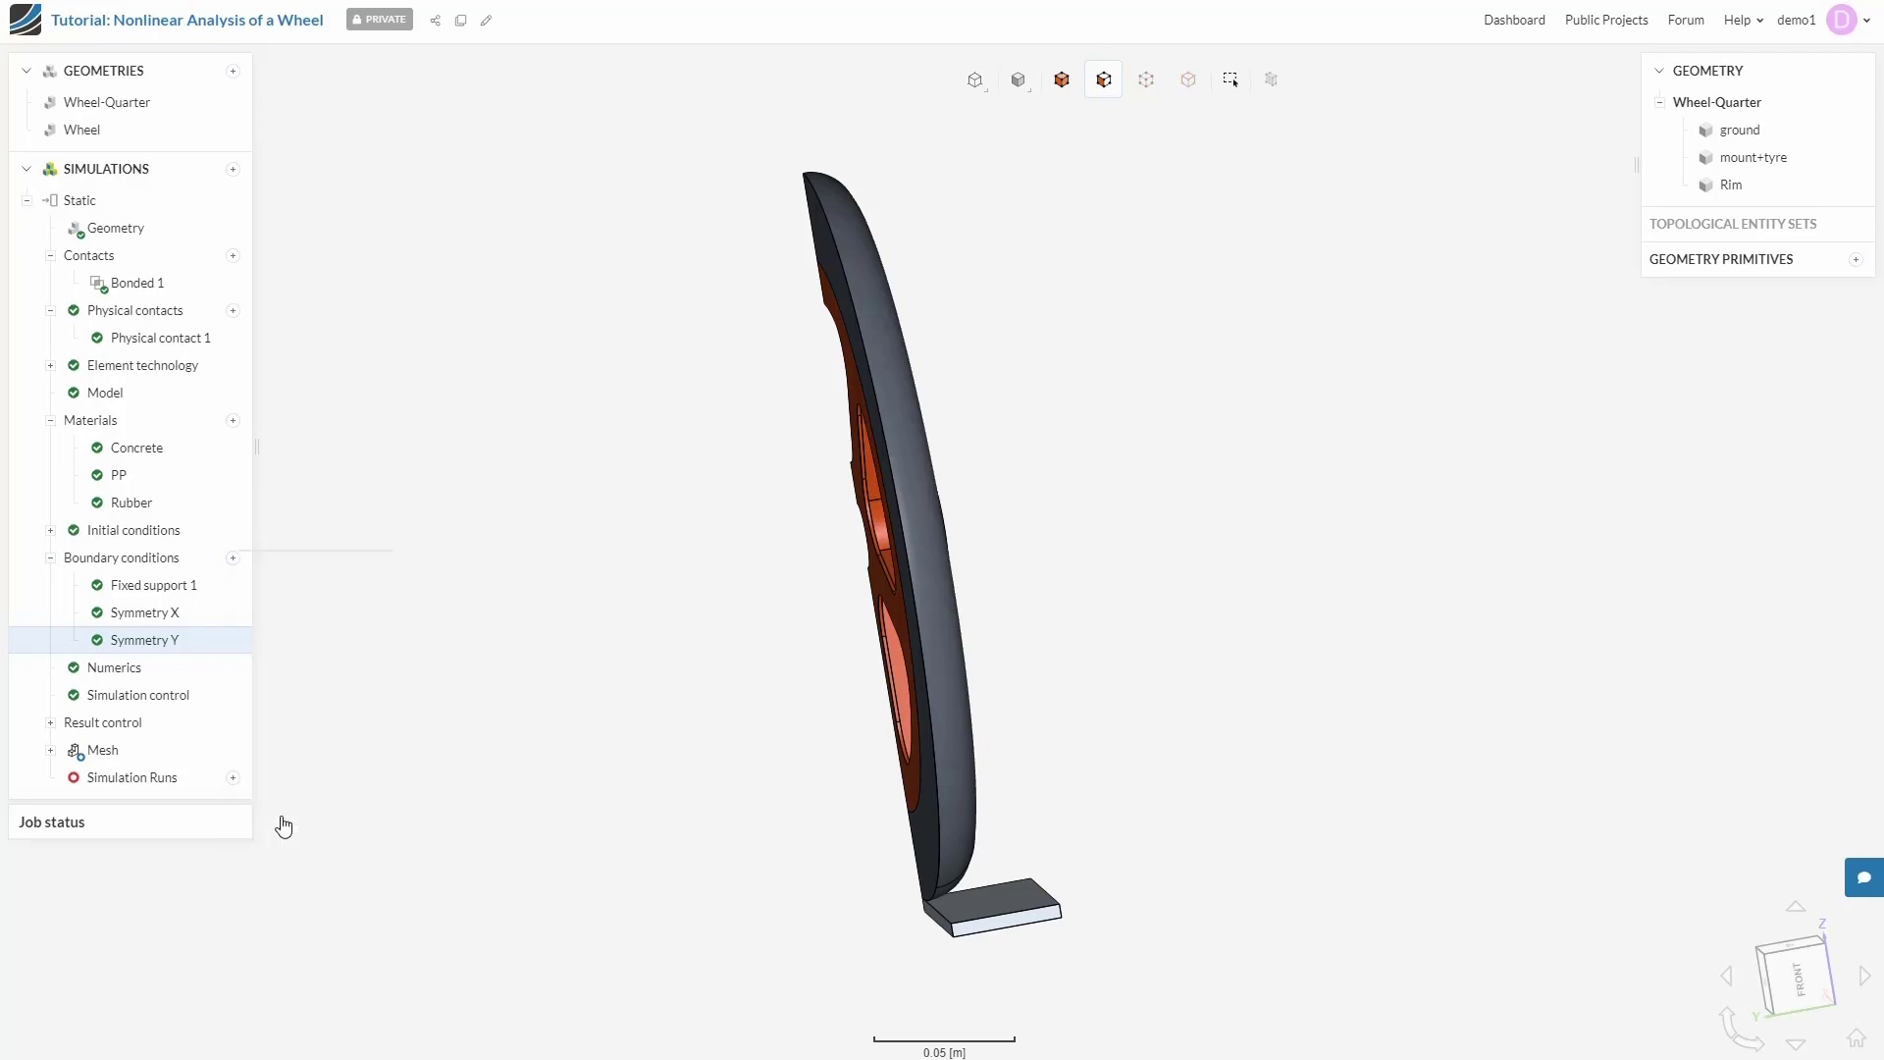
drag(667, 734, 1024, 782)
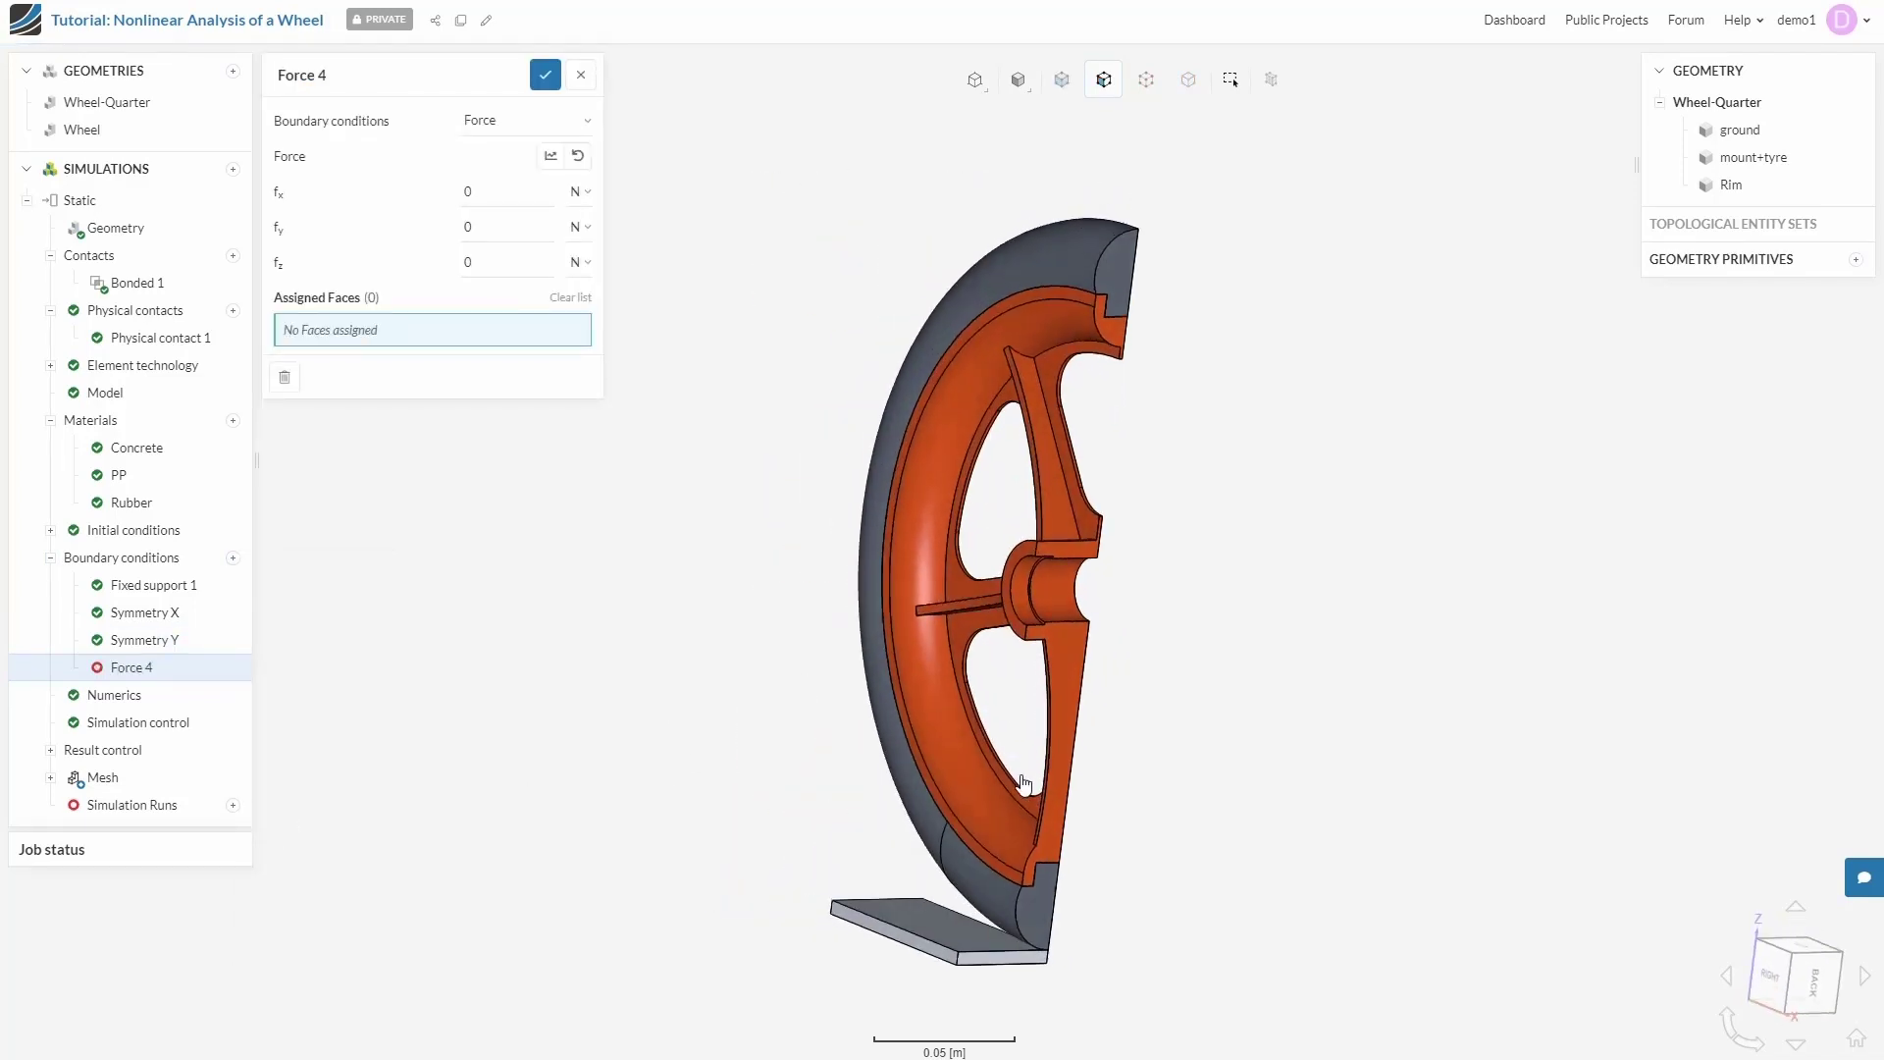
scroll(1050, 601, up, 3)
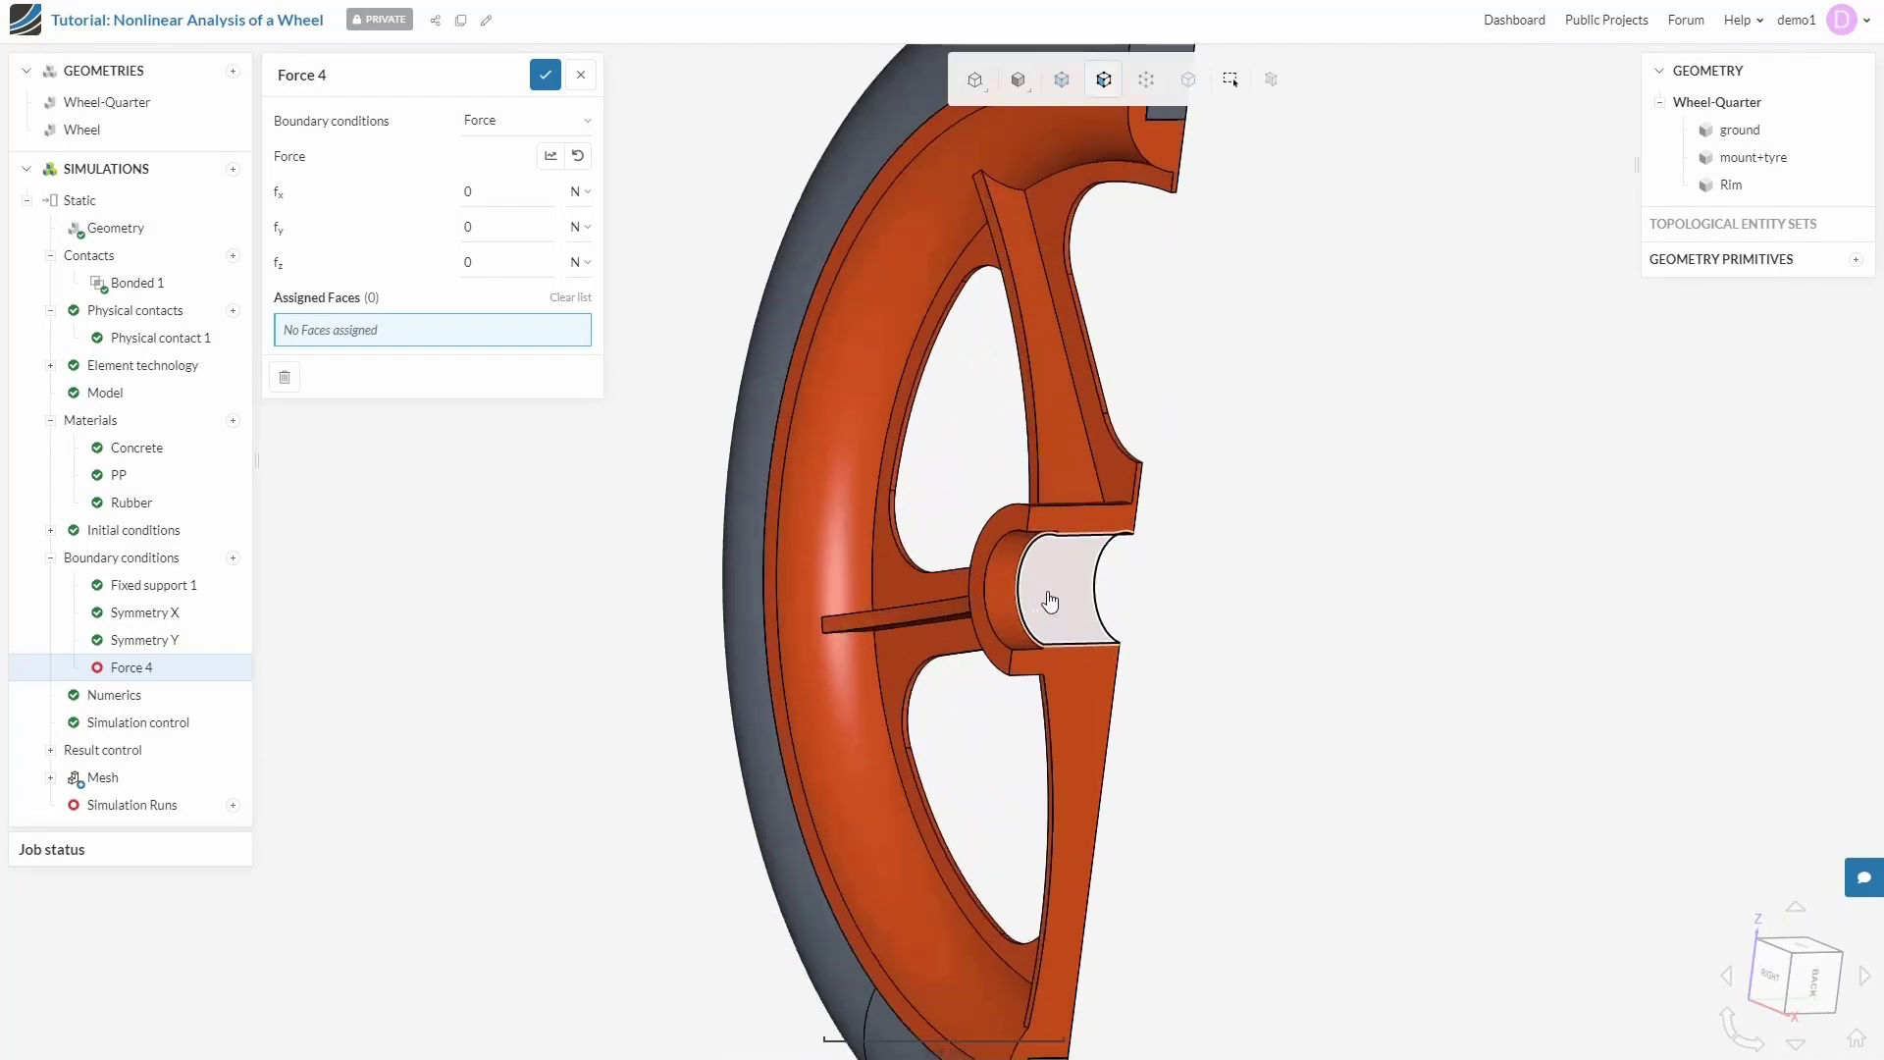
click(1048, 600)
click(1010, 601)
scroll(1016, 614, up, 2)
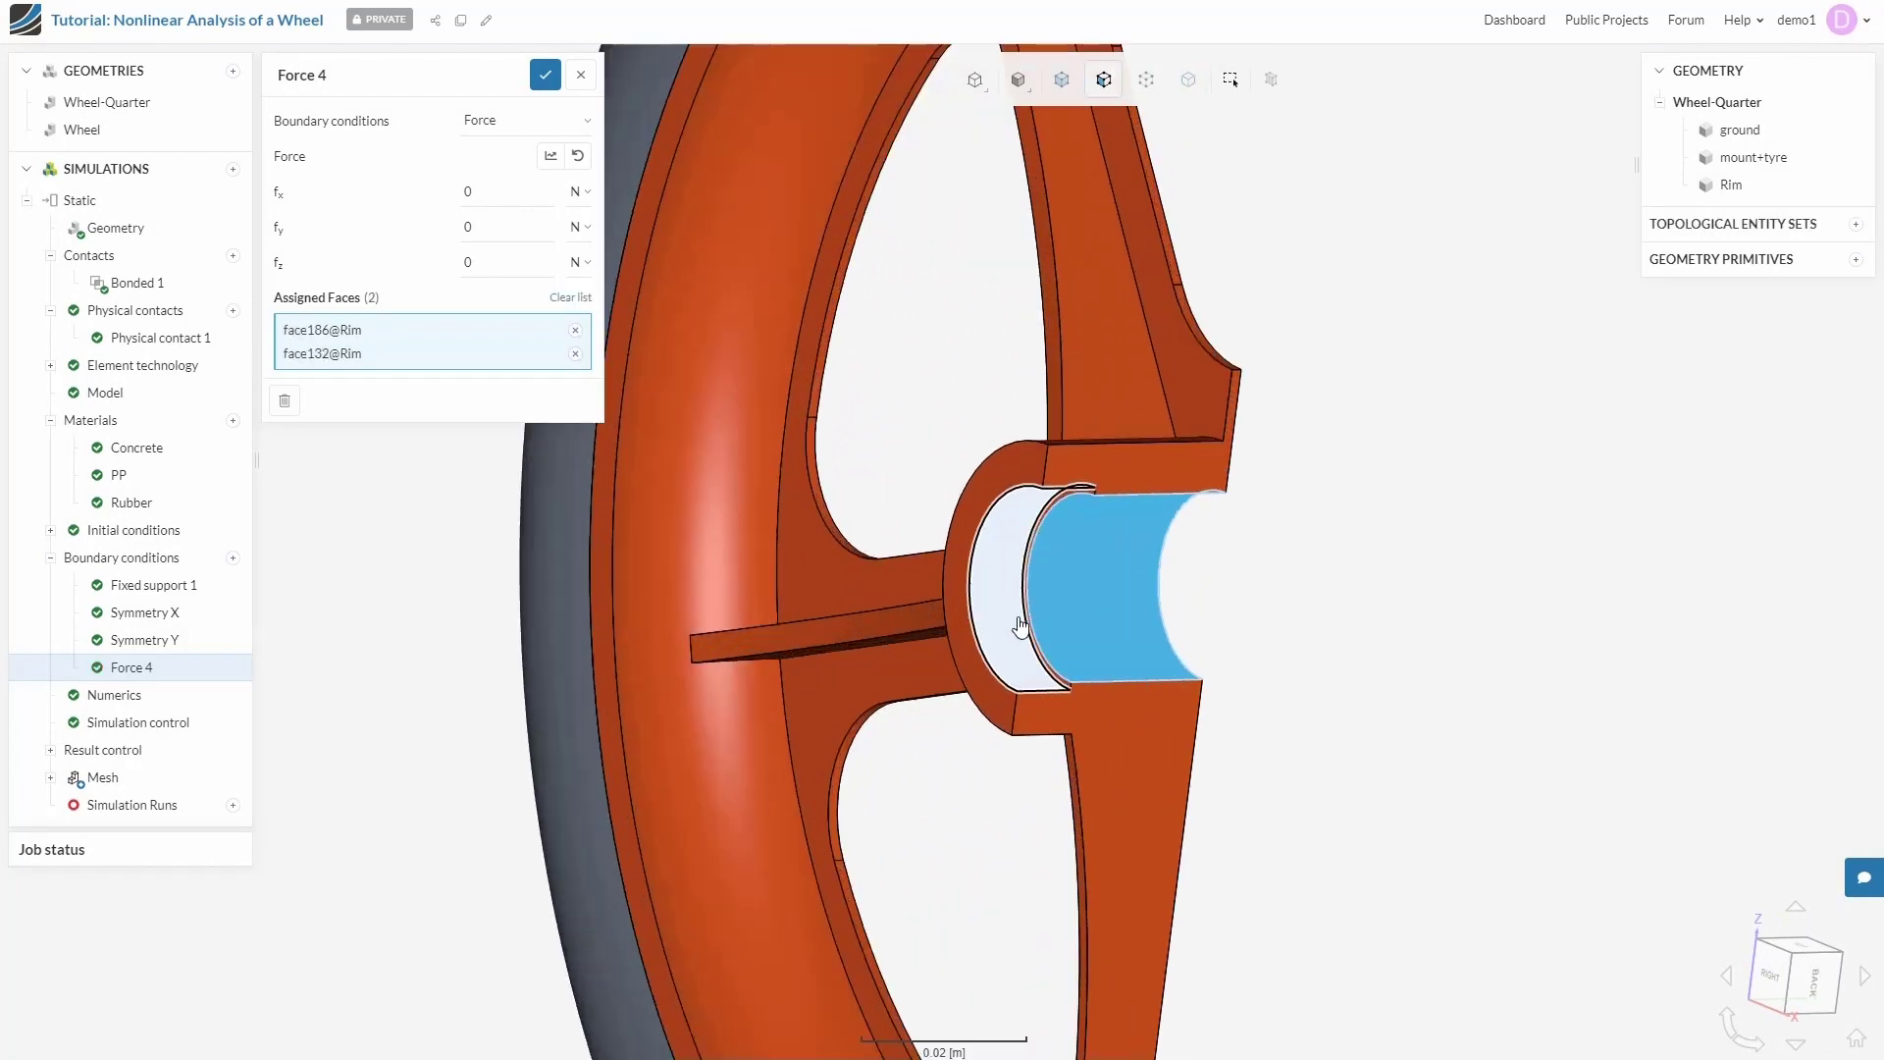
click(1021, 628)
scroll(1031, 613, down, 1)
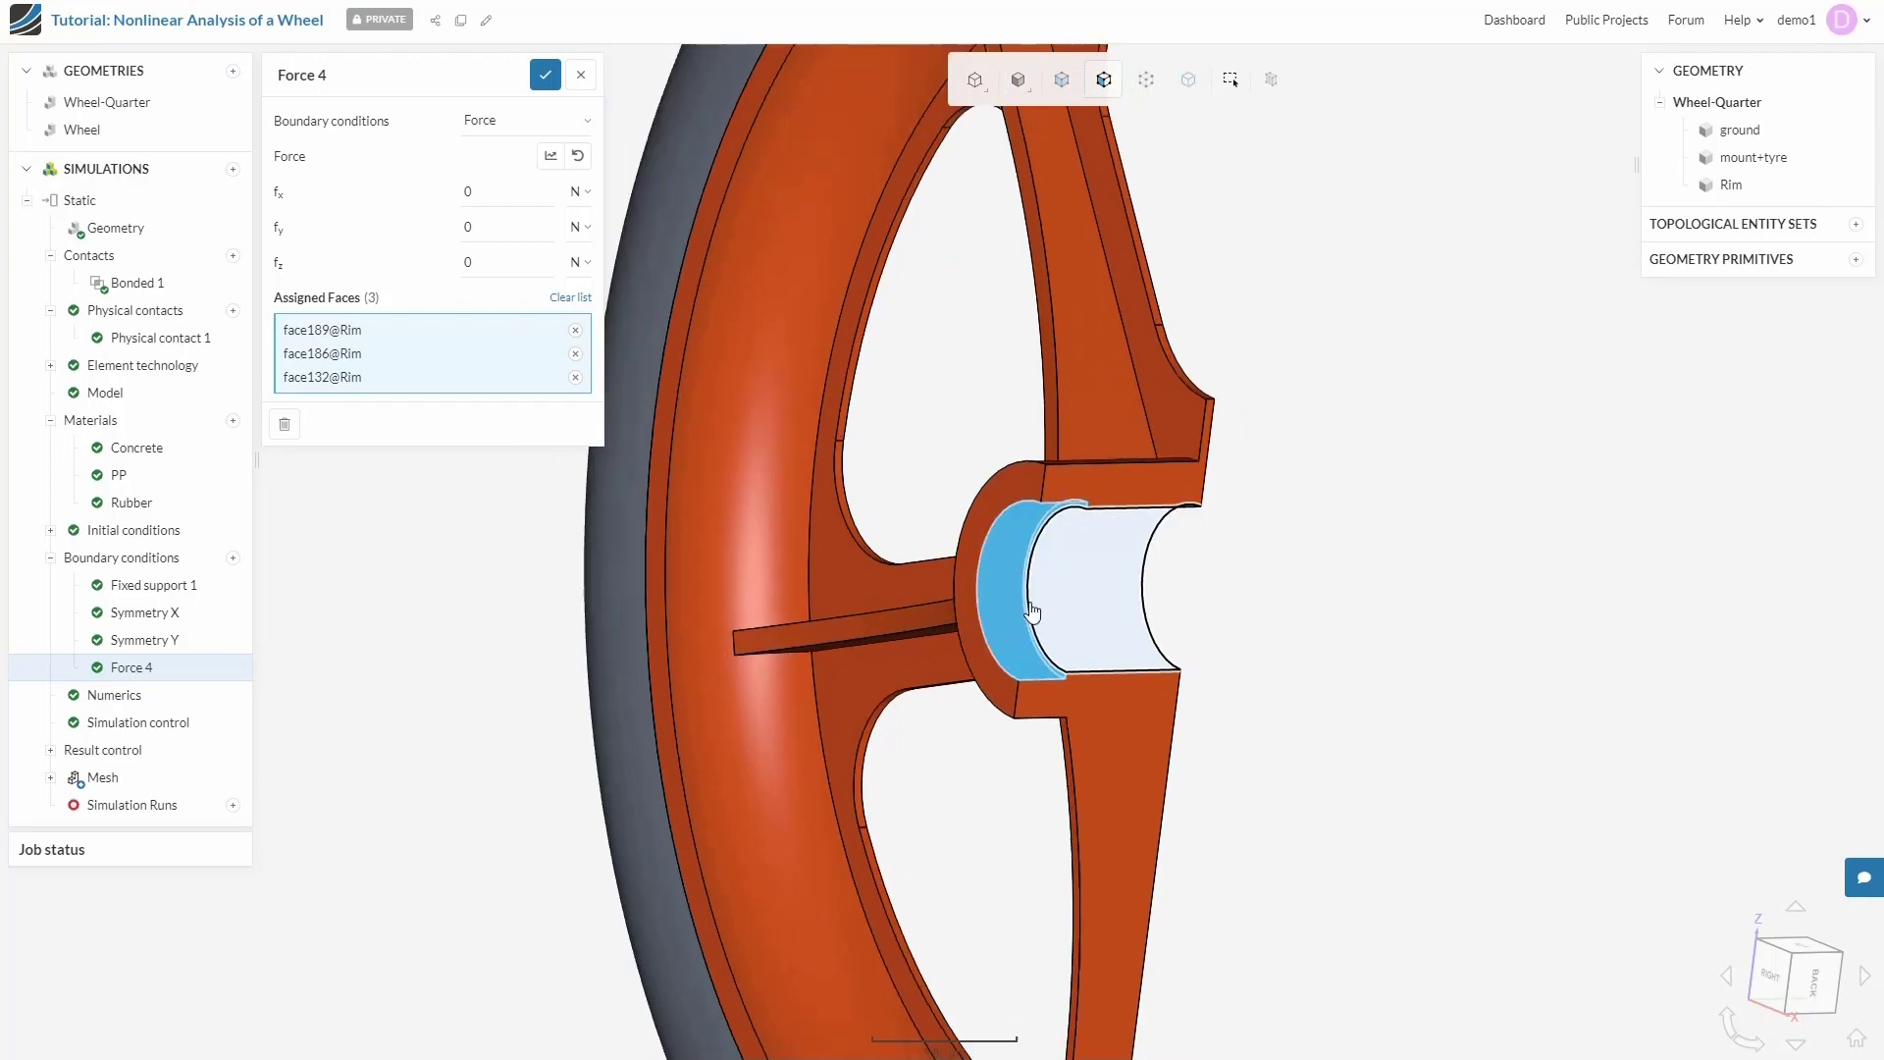
scroll(1032, 612, down, 3)
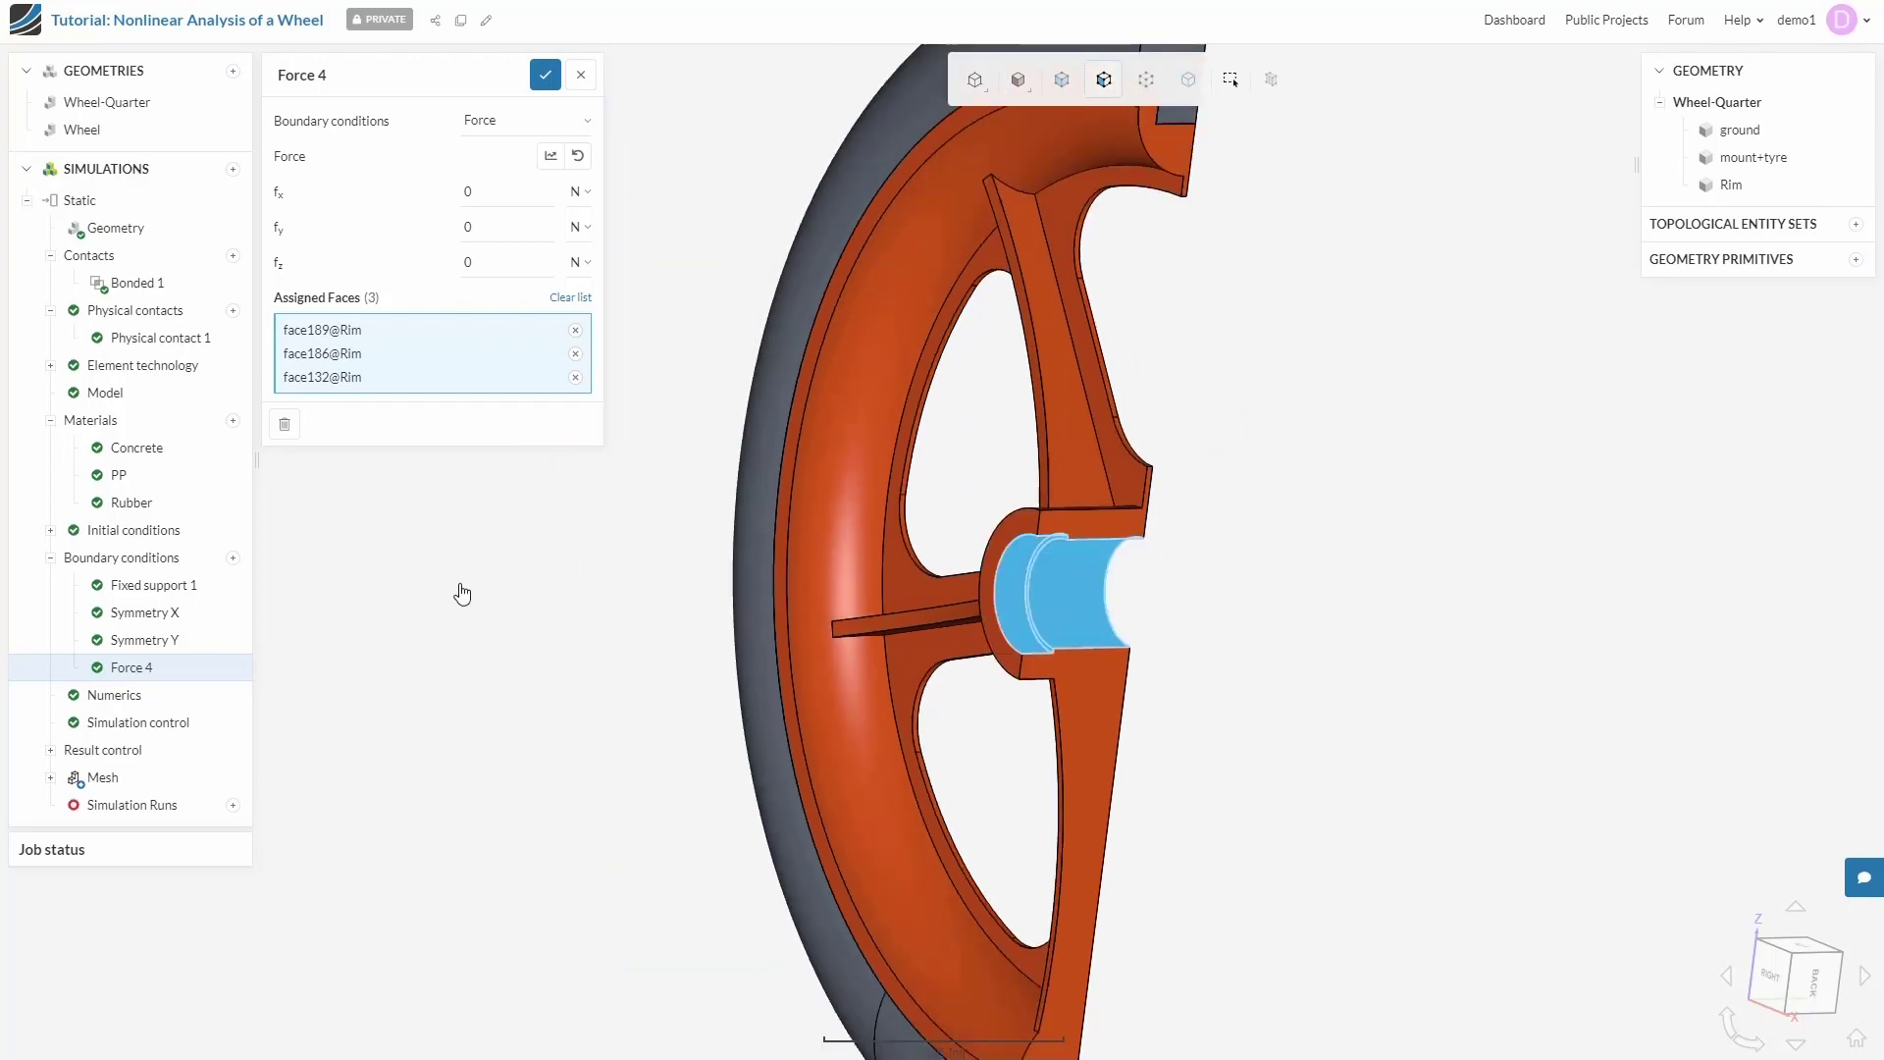
- Define the hub force as a table over time t, with zero fx, fy and fz at t = 0 s
click(550, 156)
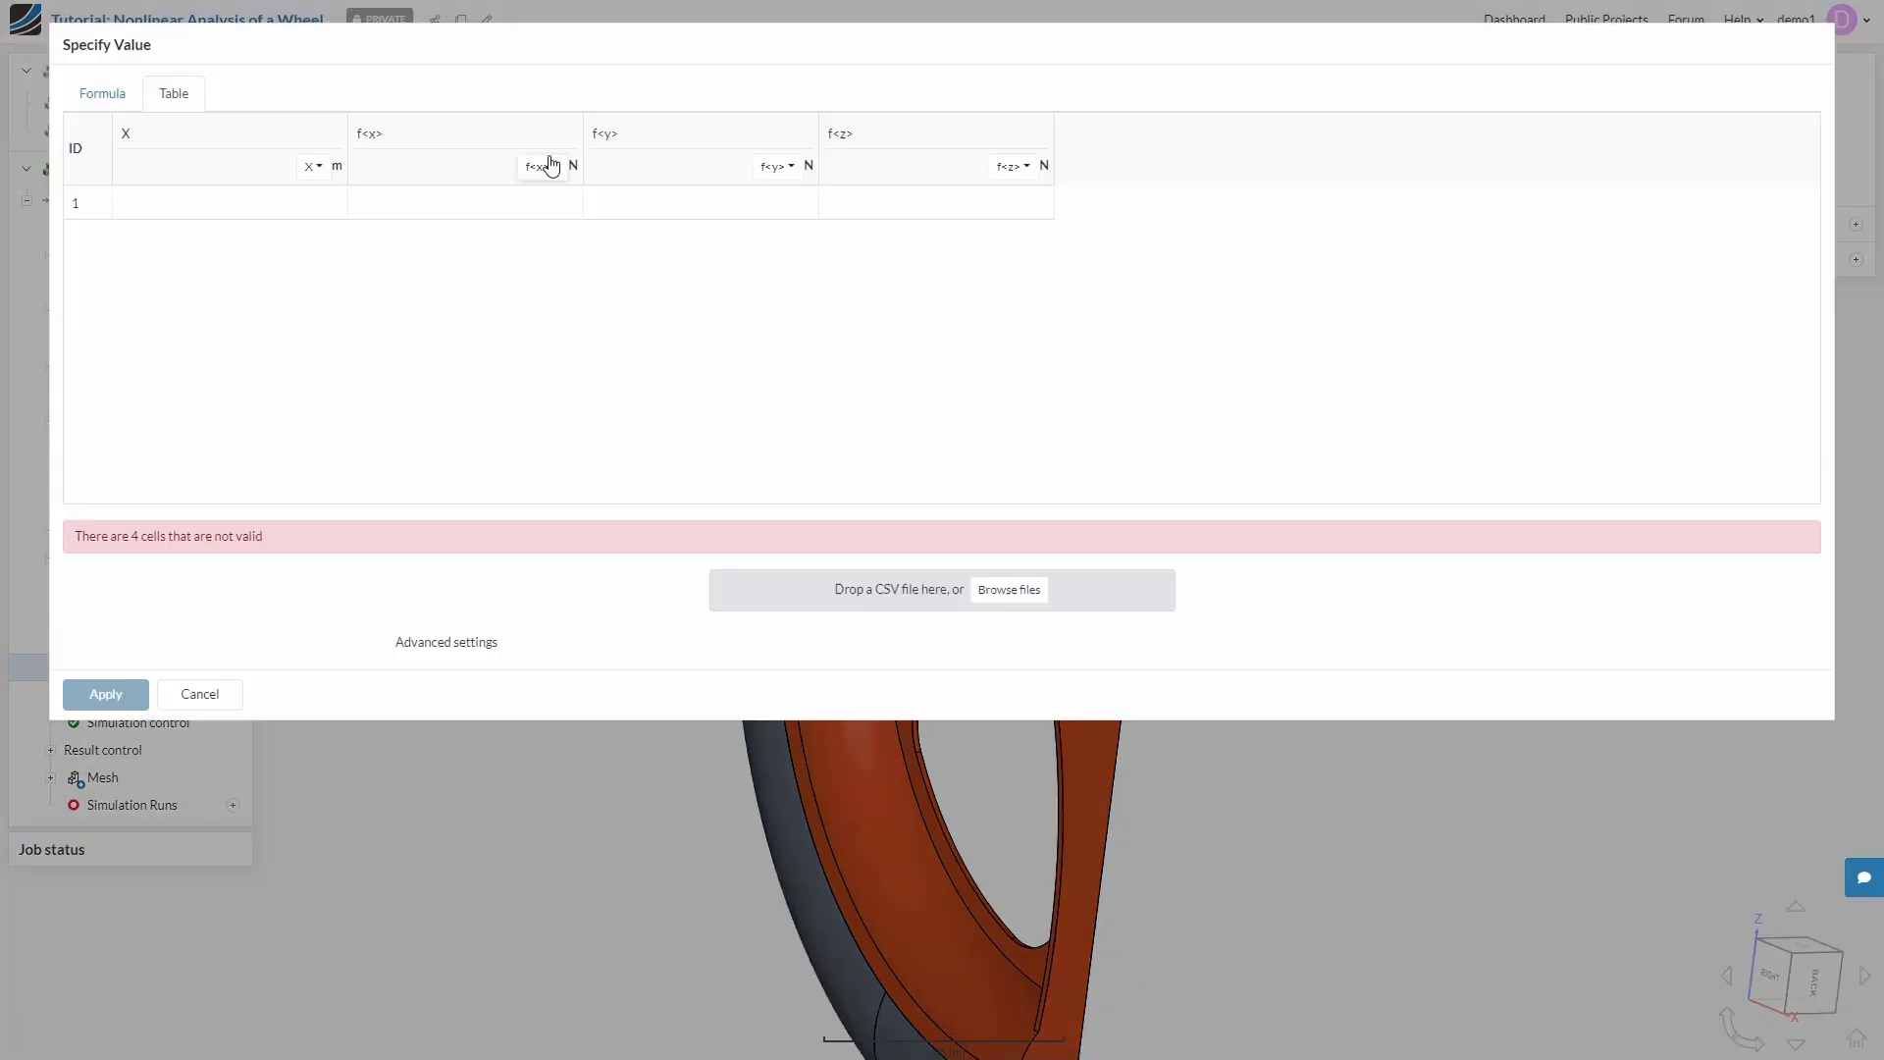
click(316, 167)
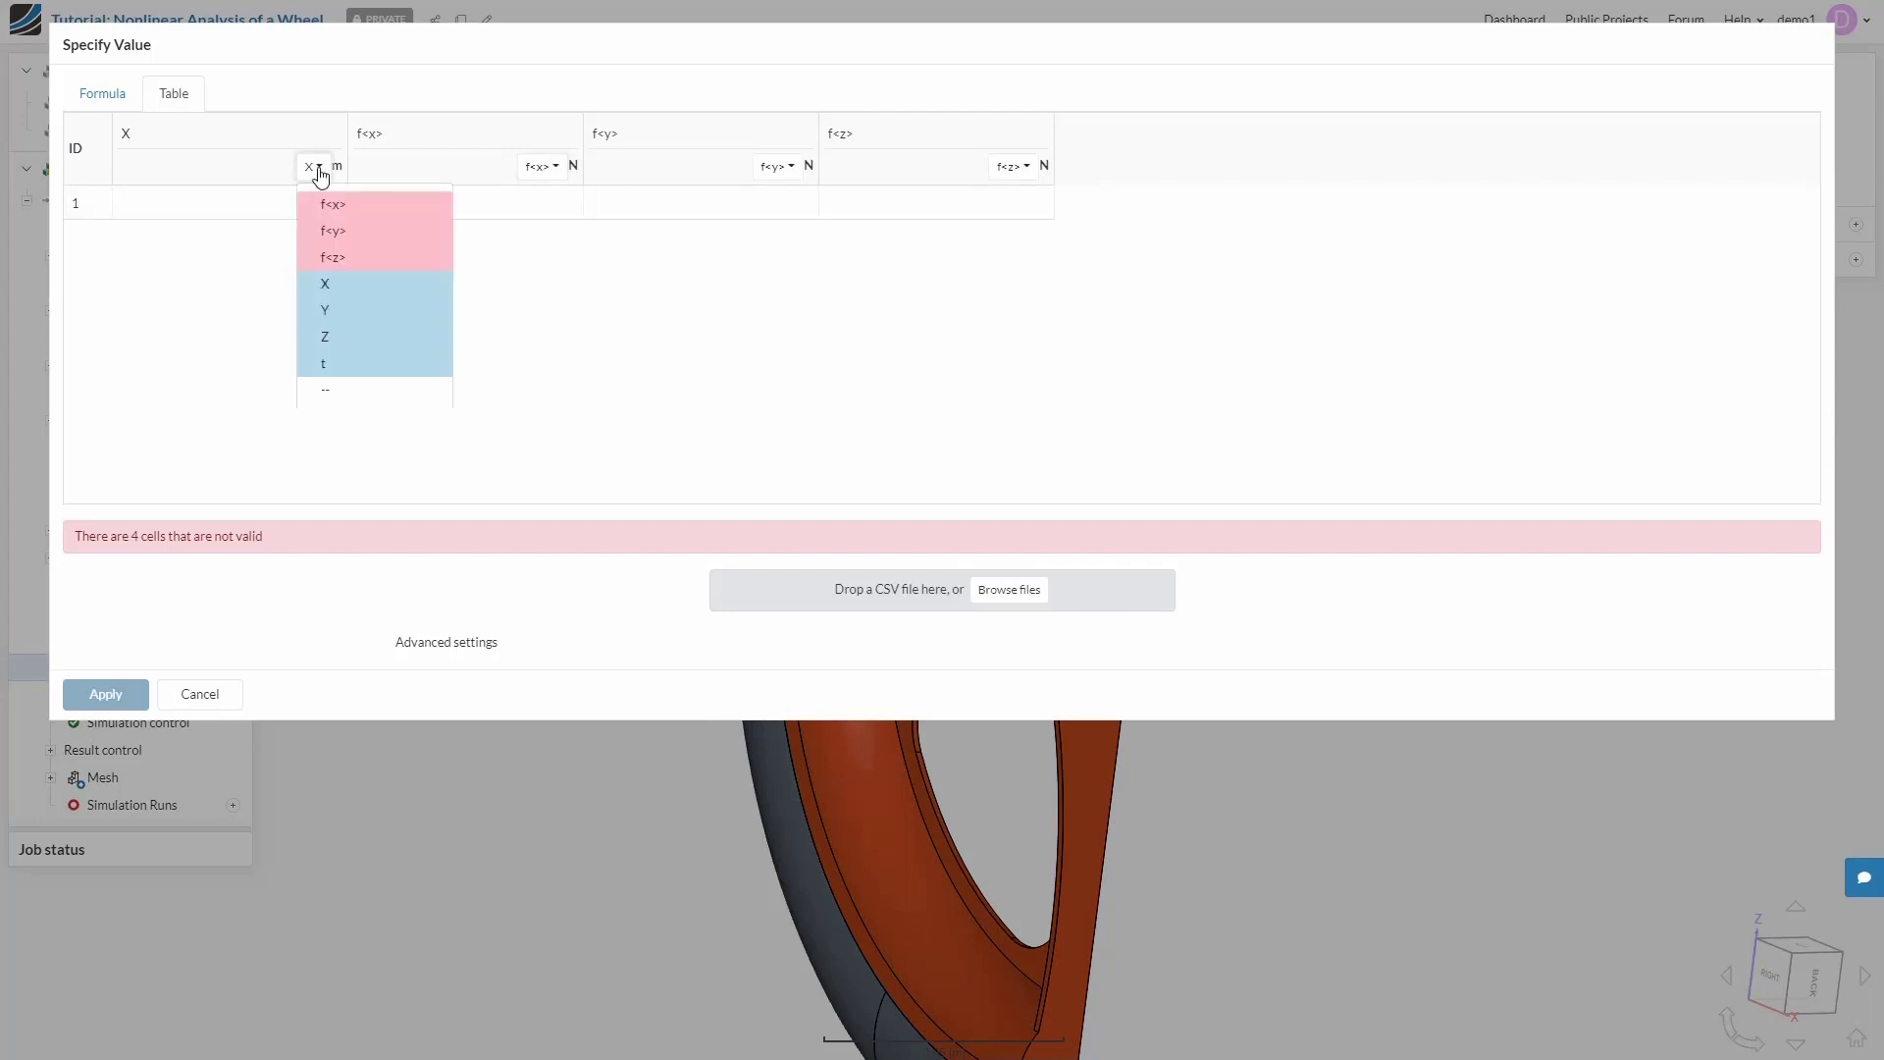
click(328, 370)
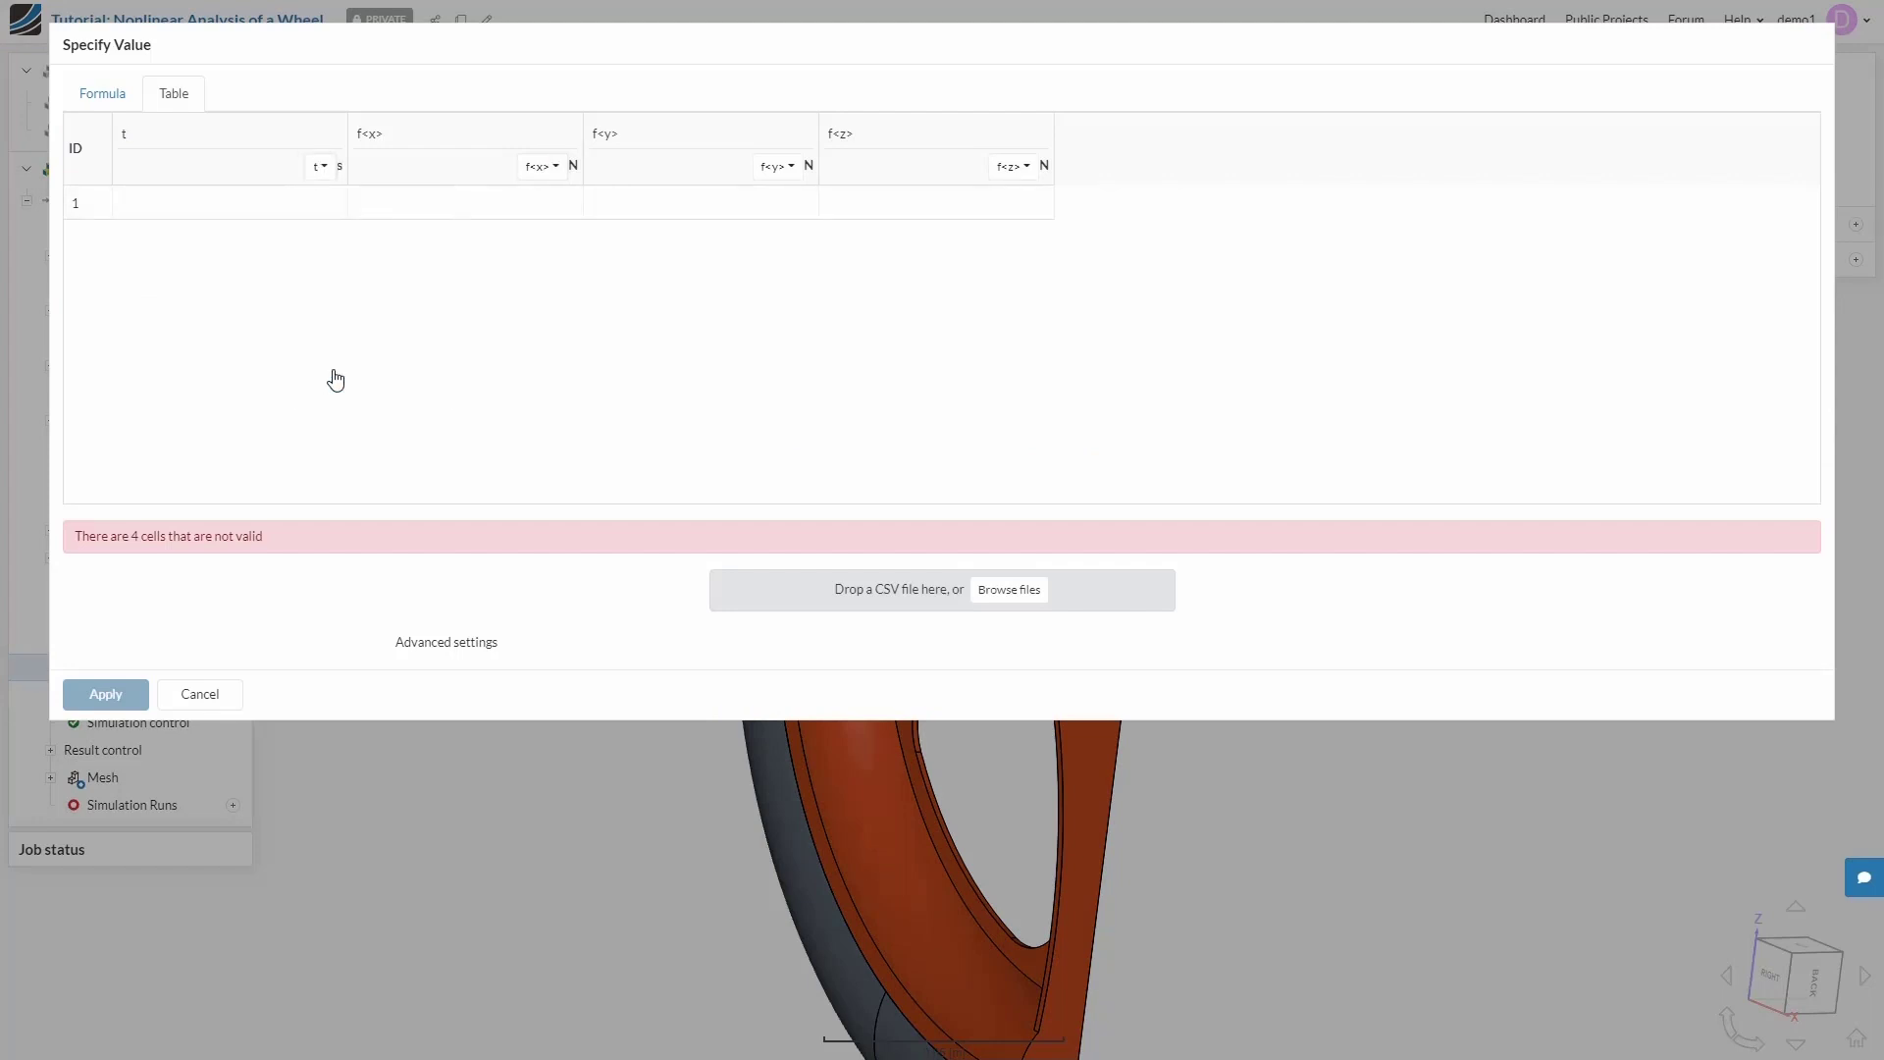
click(213, 208)
text(0)
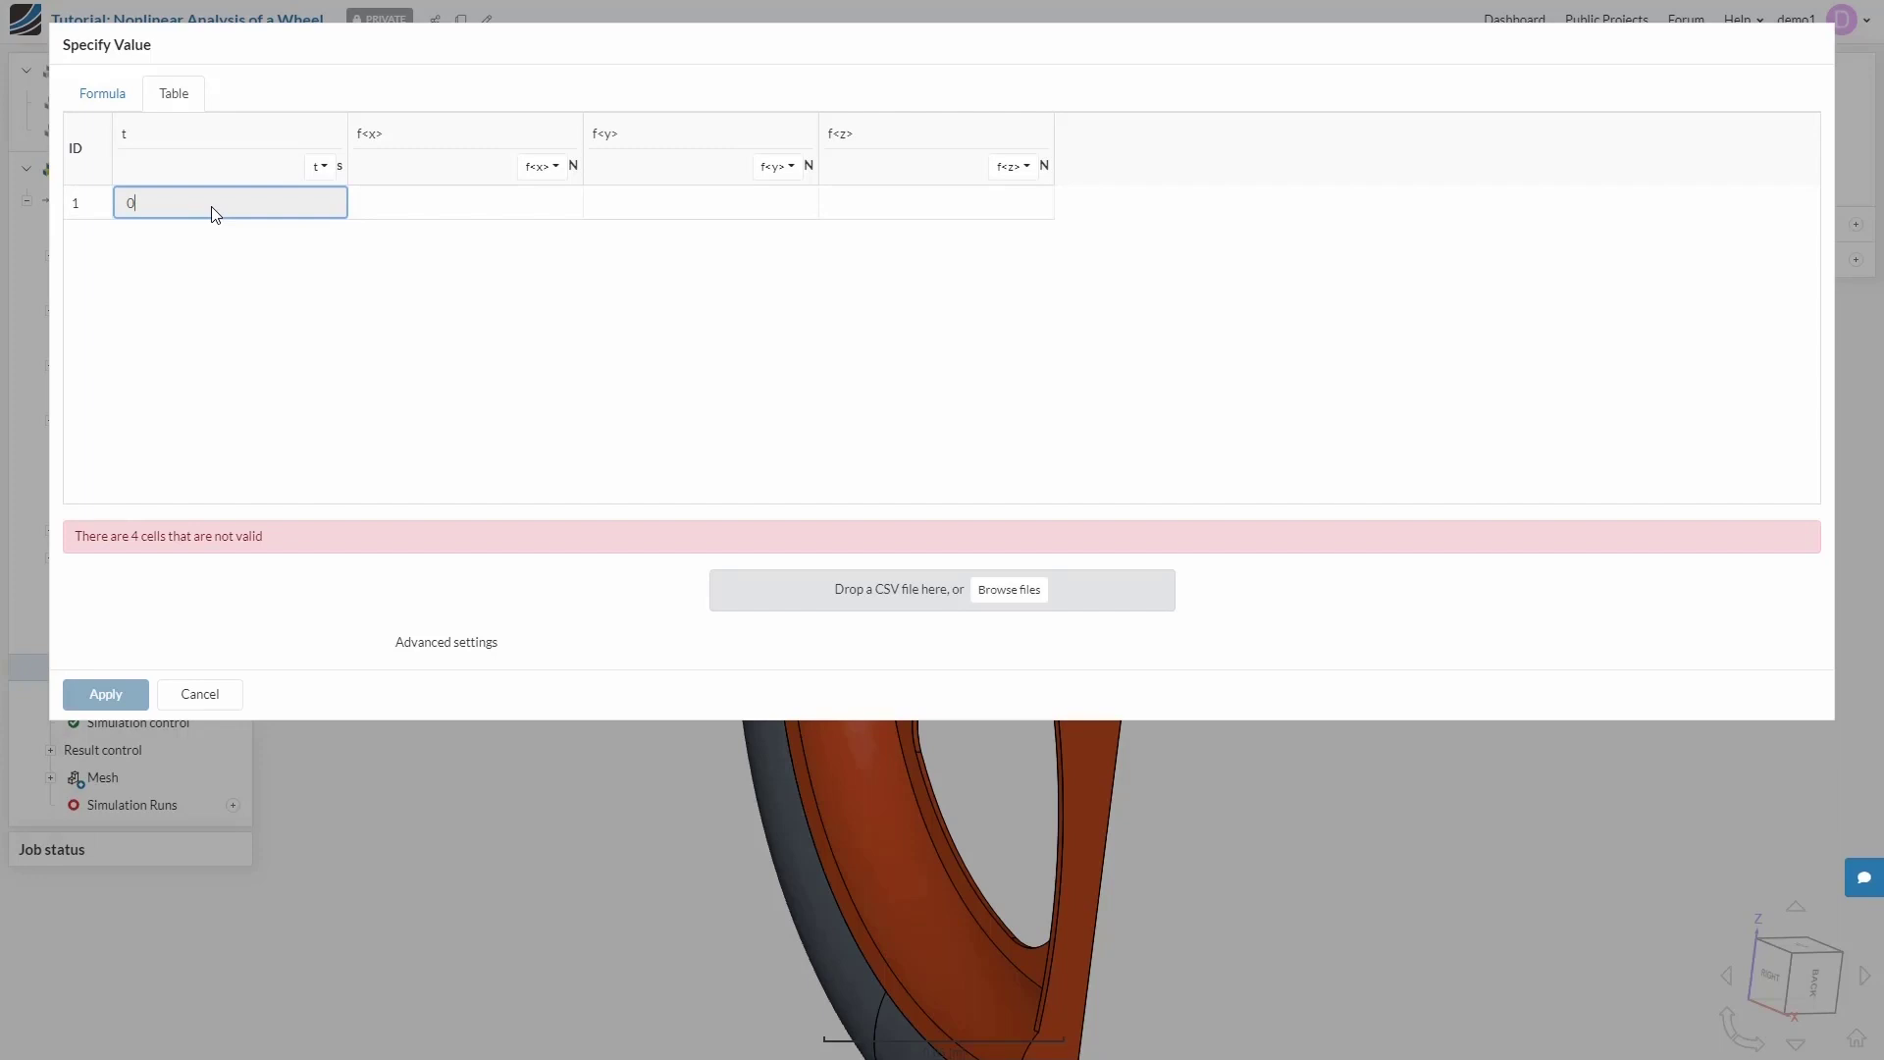
click(429, 214)
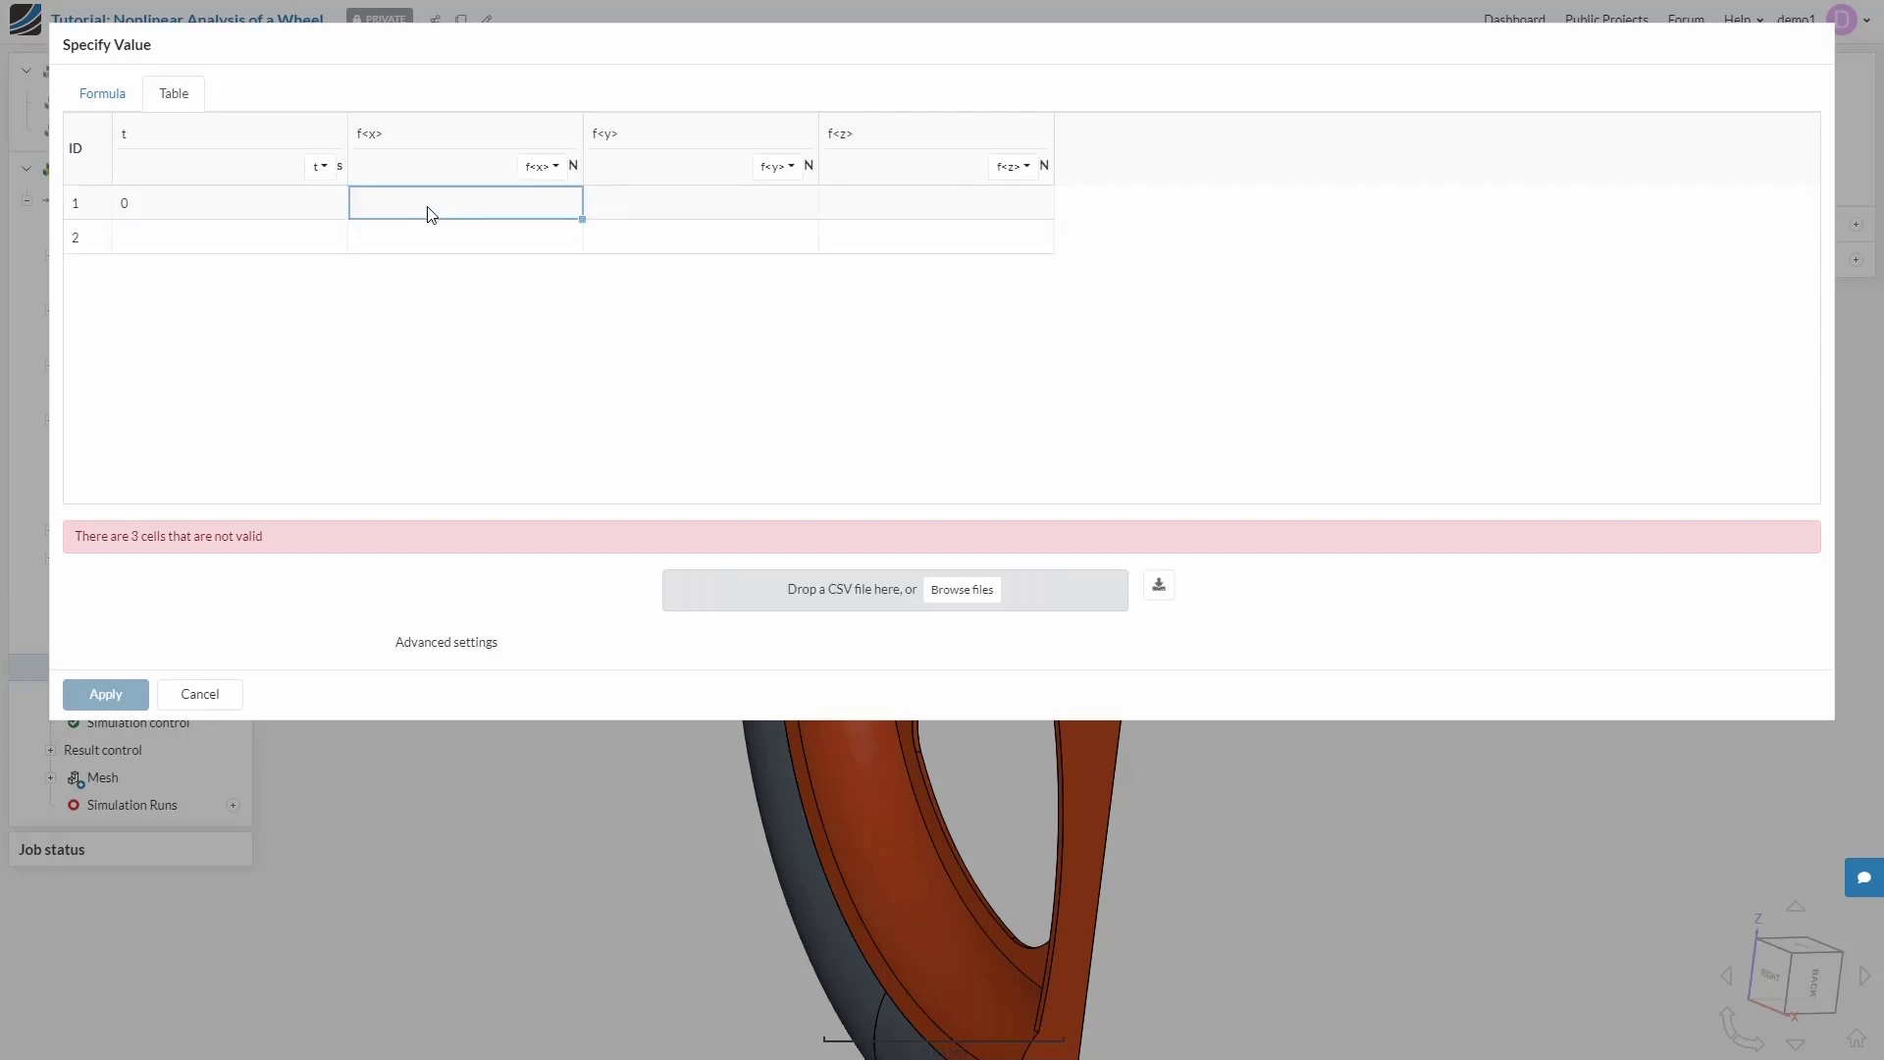
text(0)
click(678, 206)
text(0)
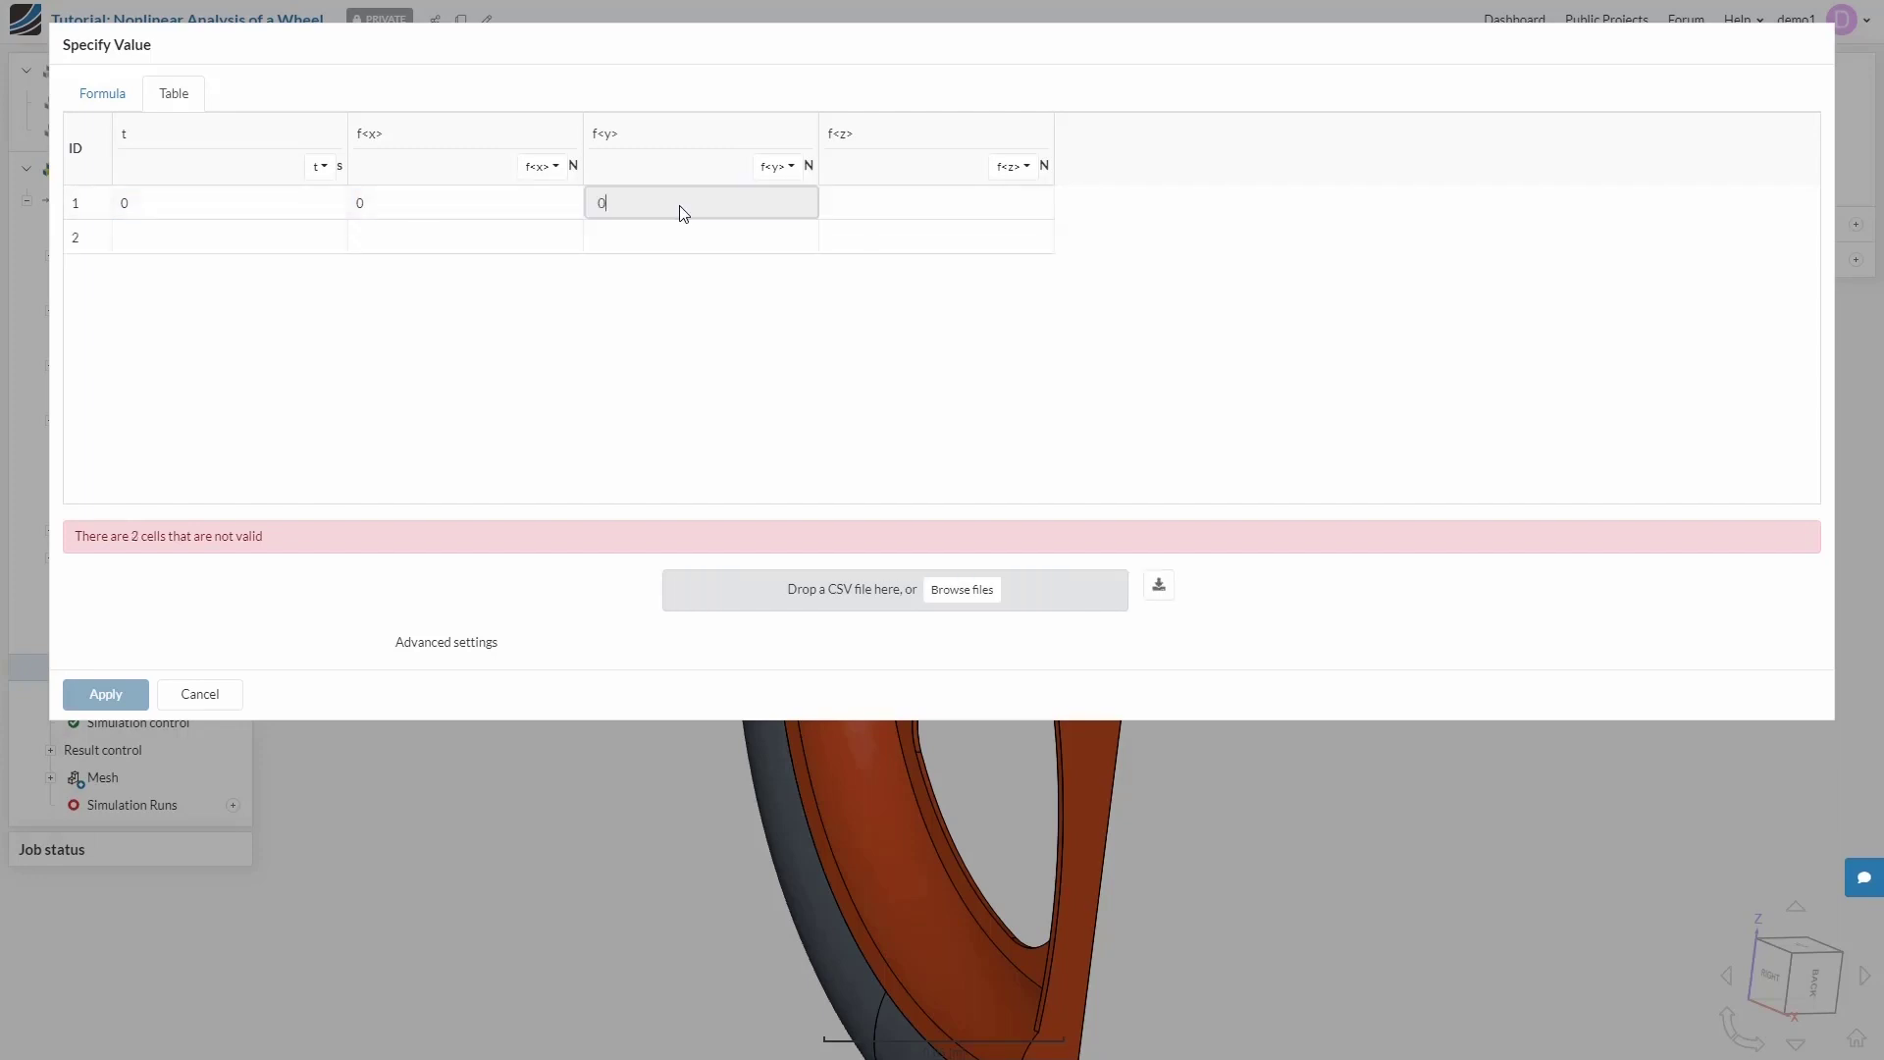
click(853, 206)
text(0)
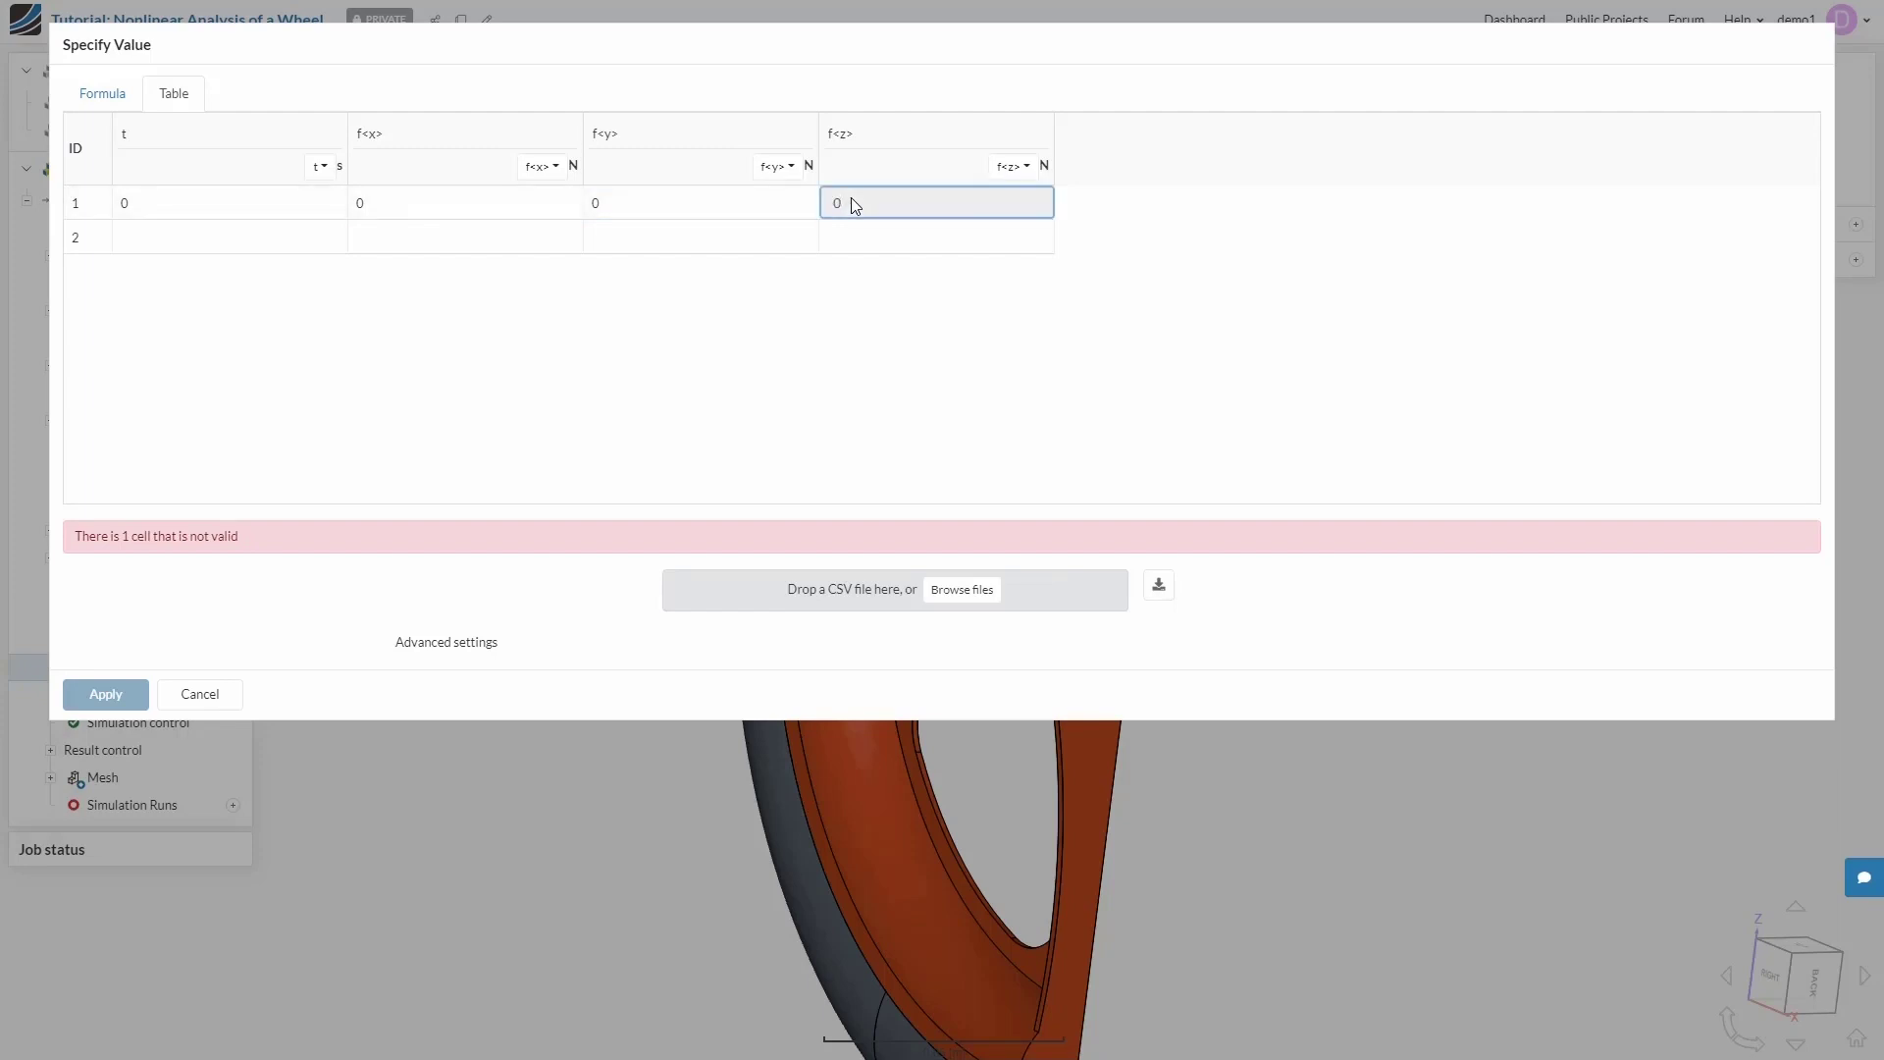
- Add a second force table row at t = 0.5 s with fx 0, fy 0 and fz -1000 N
click(173, 239)
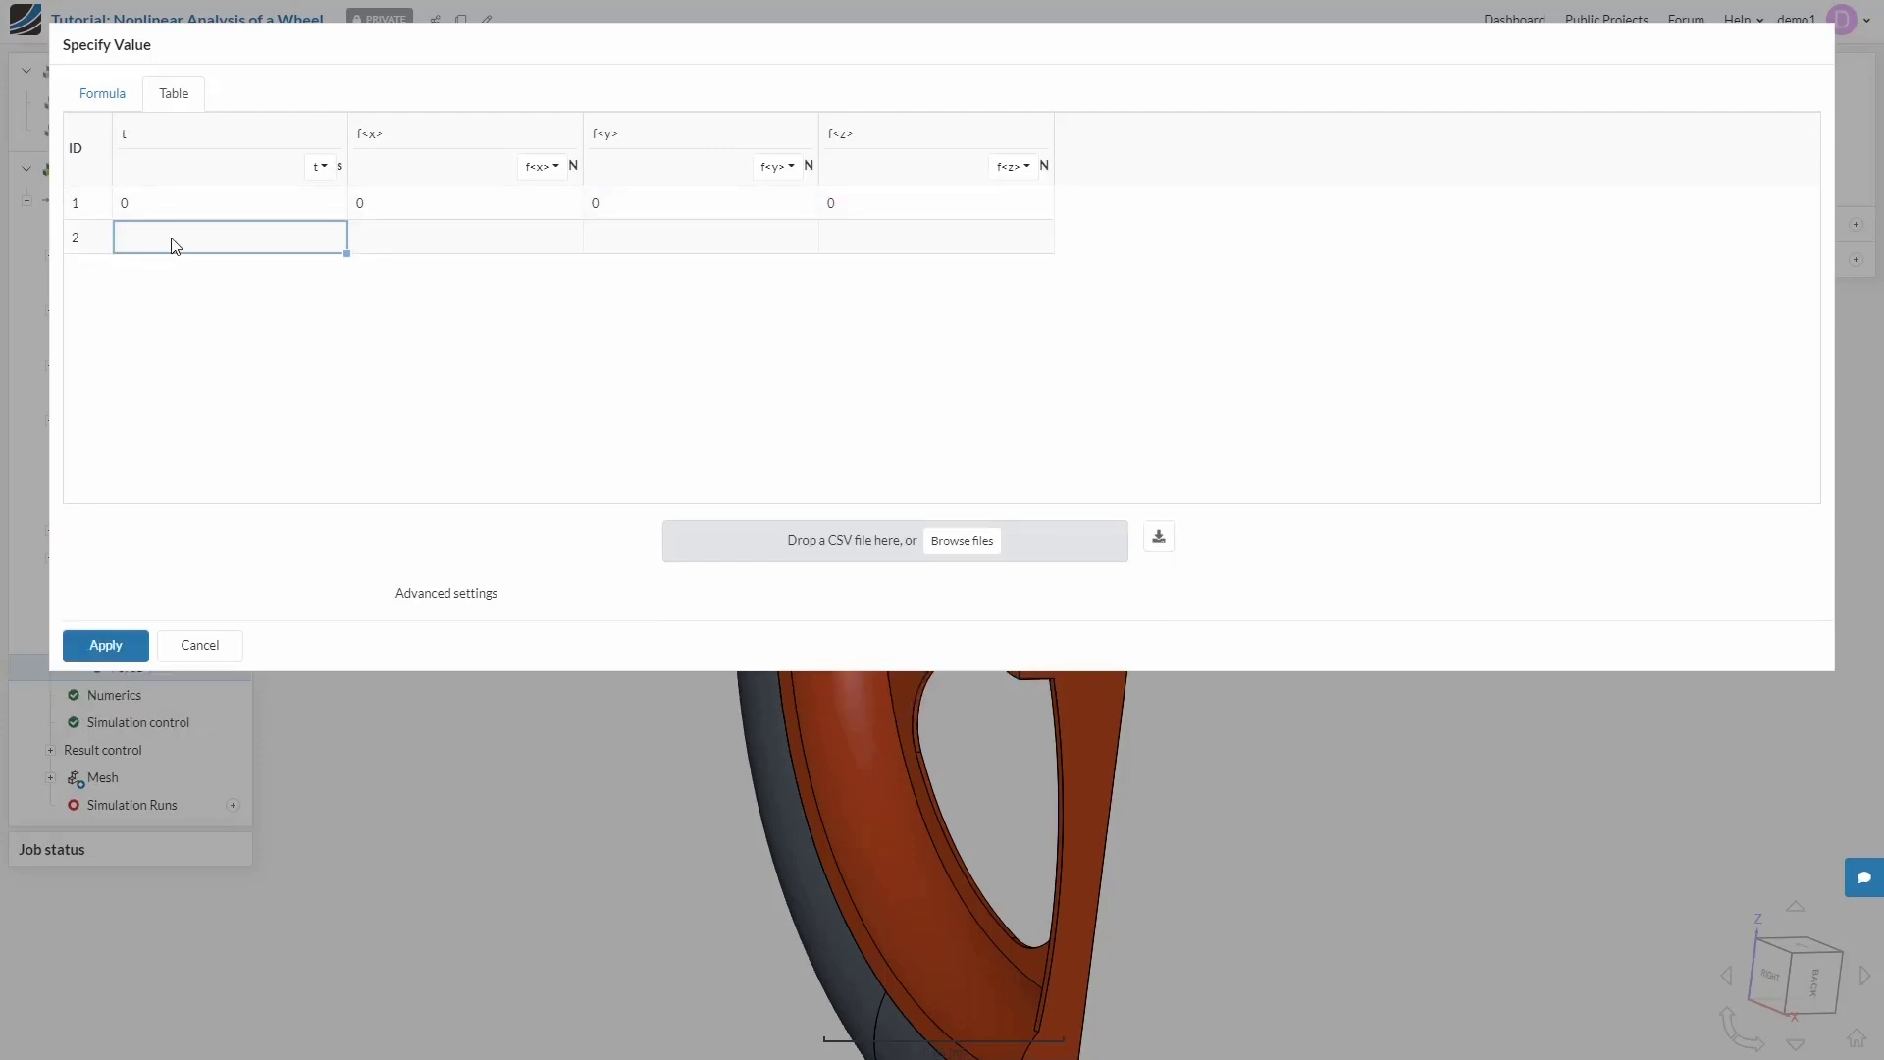
text(0.5)
key(Return)
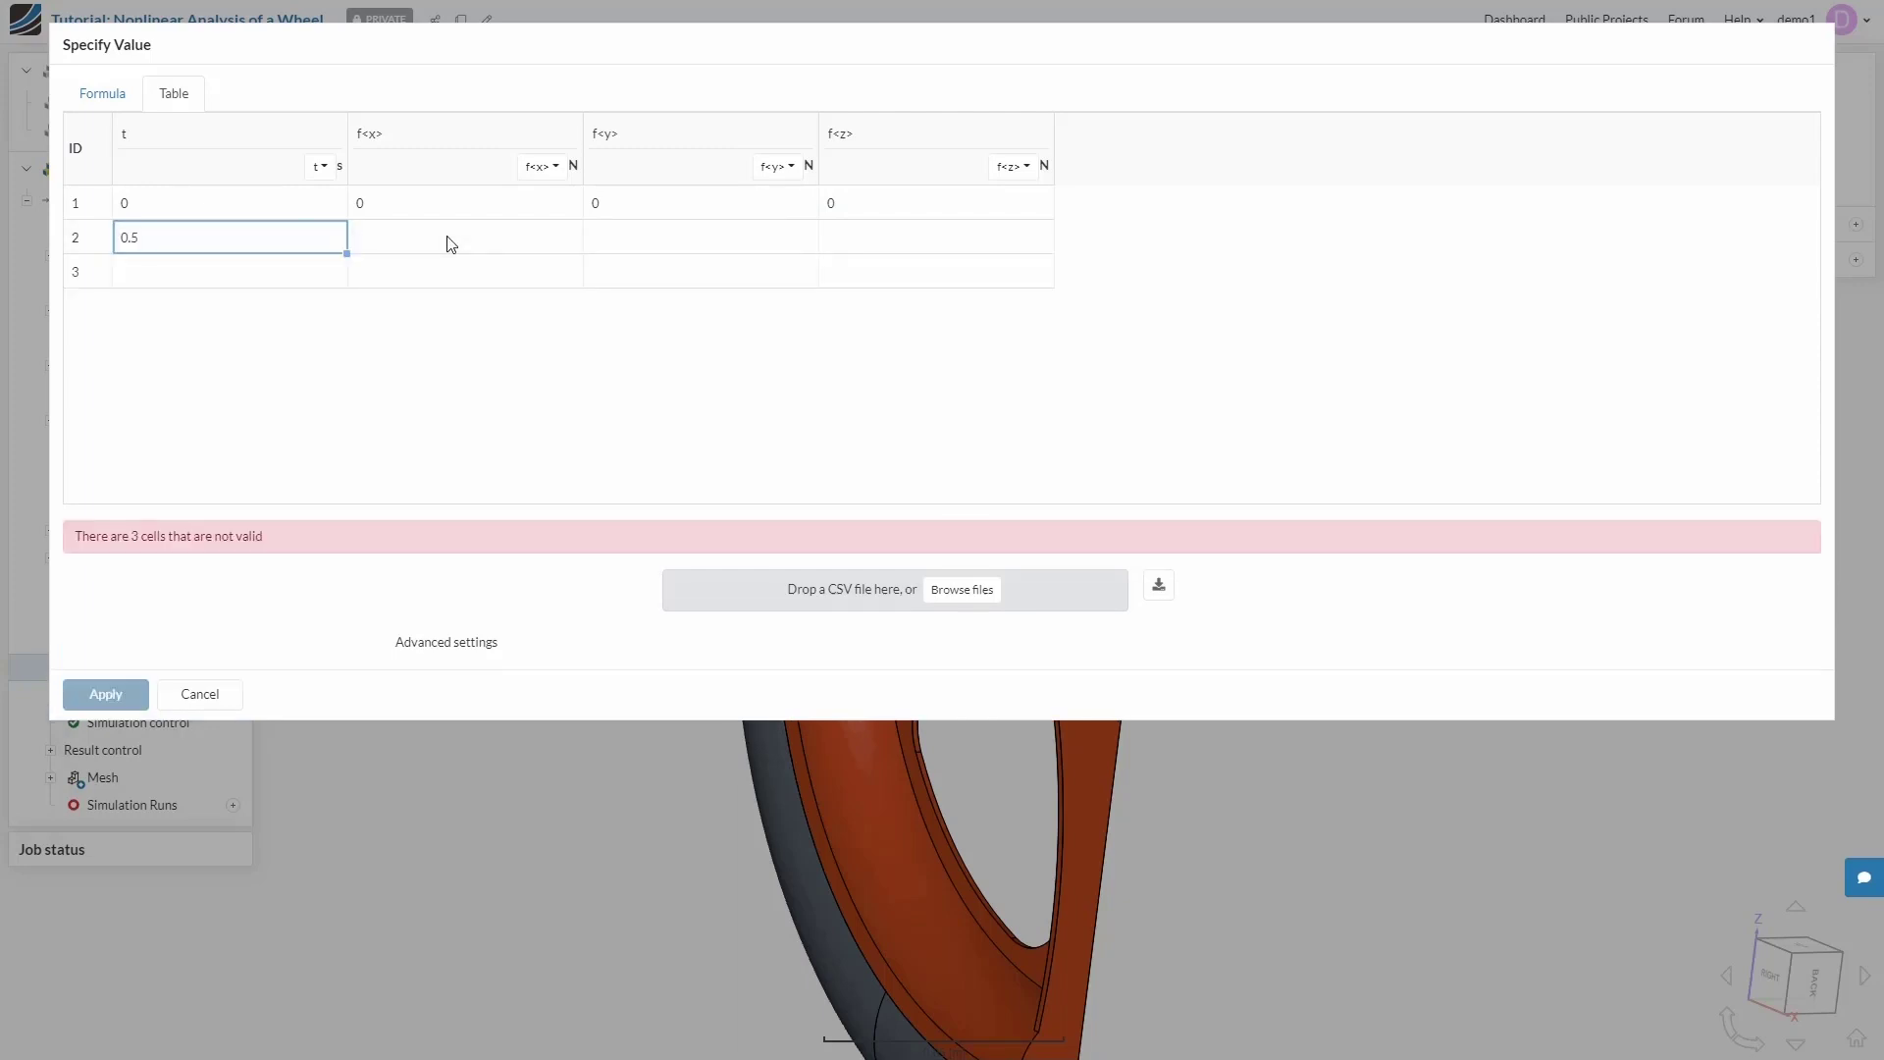
click(451, 245)
text(0)
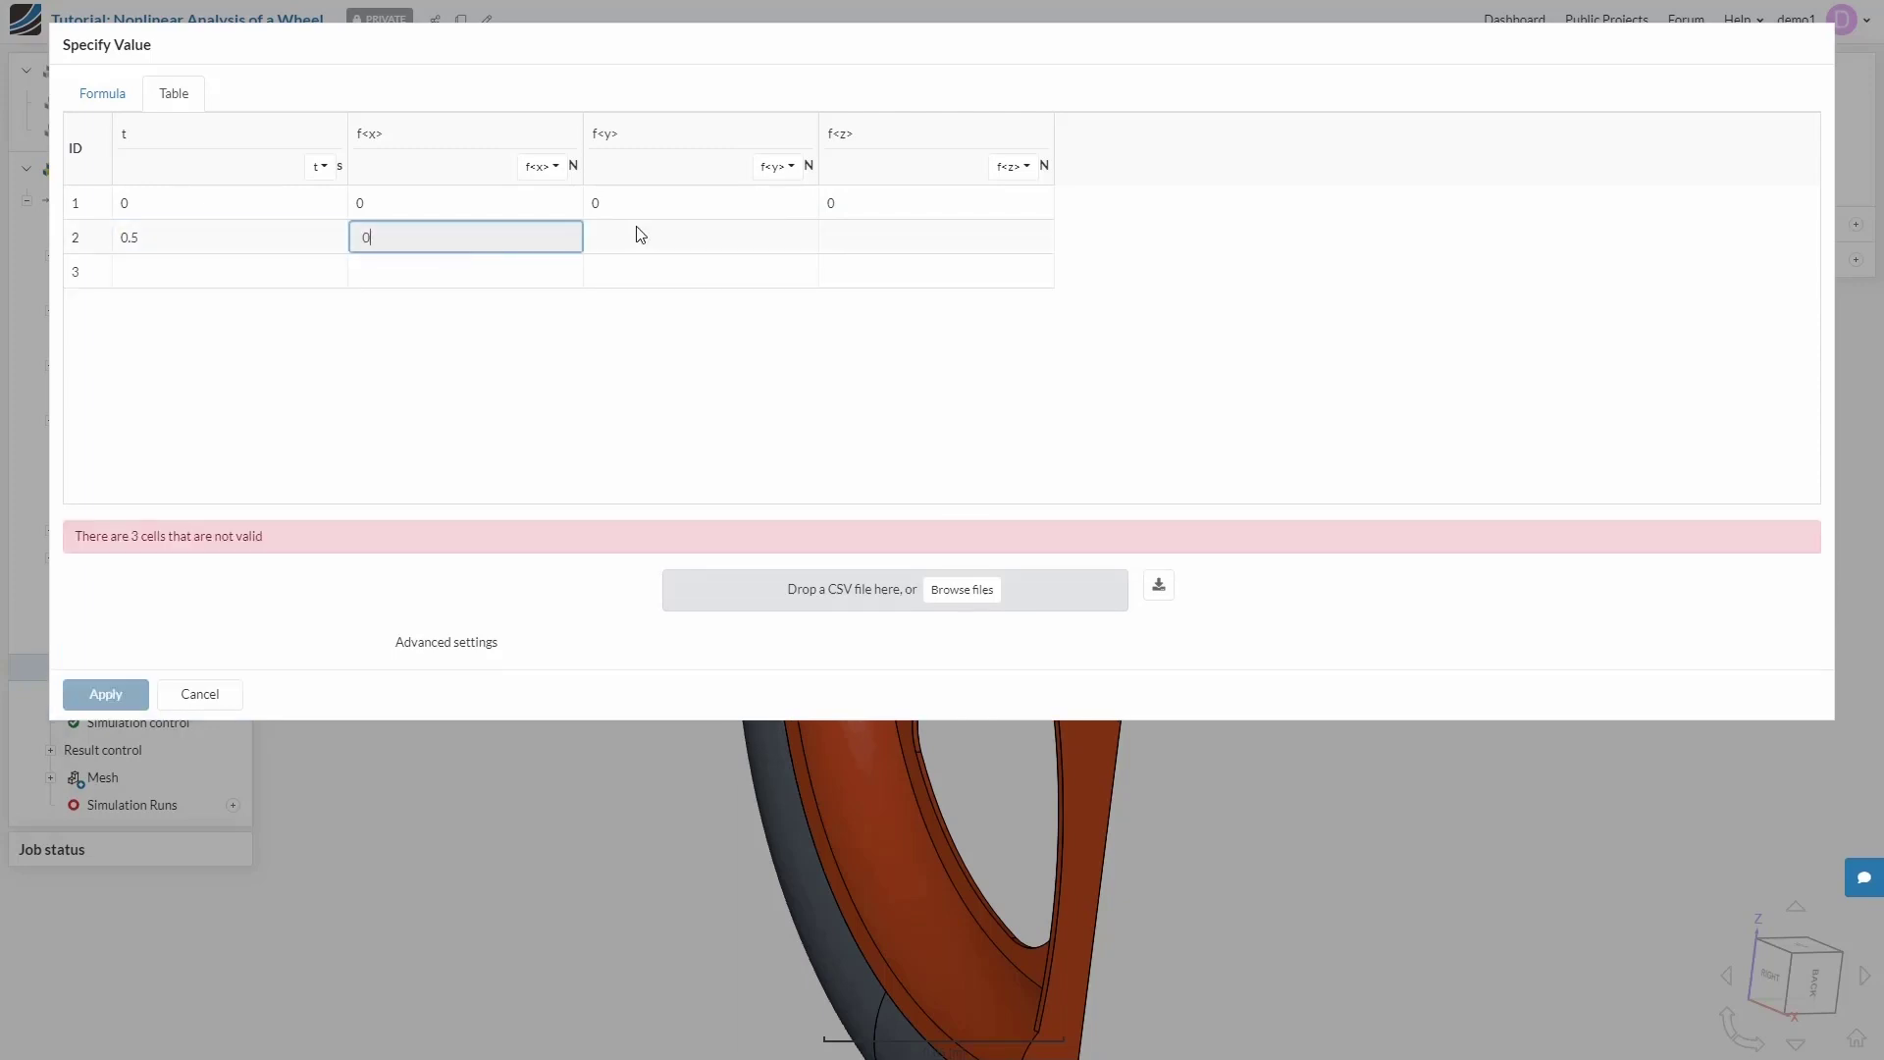
click(644, 233)
click(644, 233)
text(0)
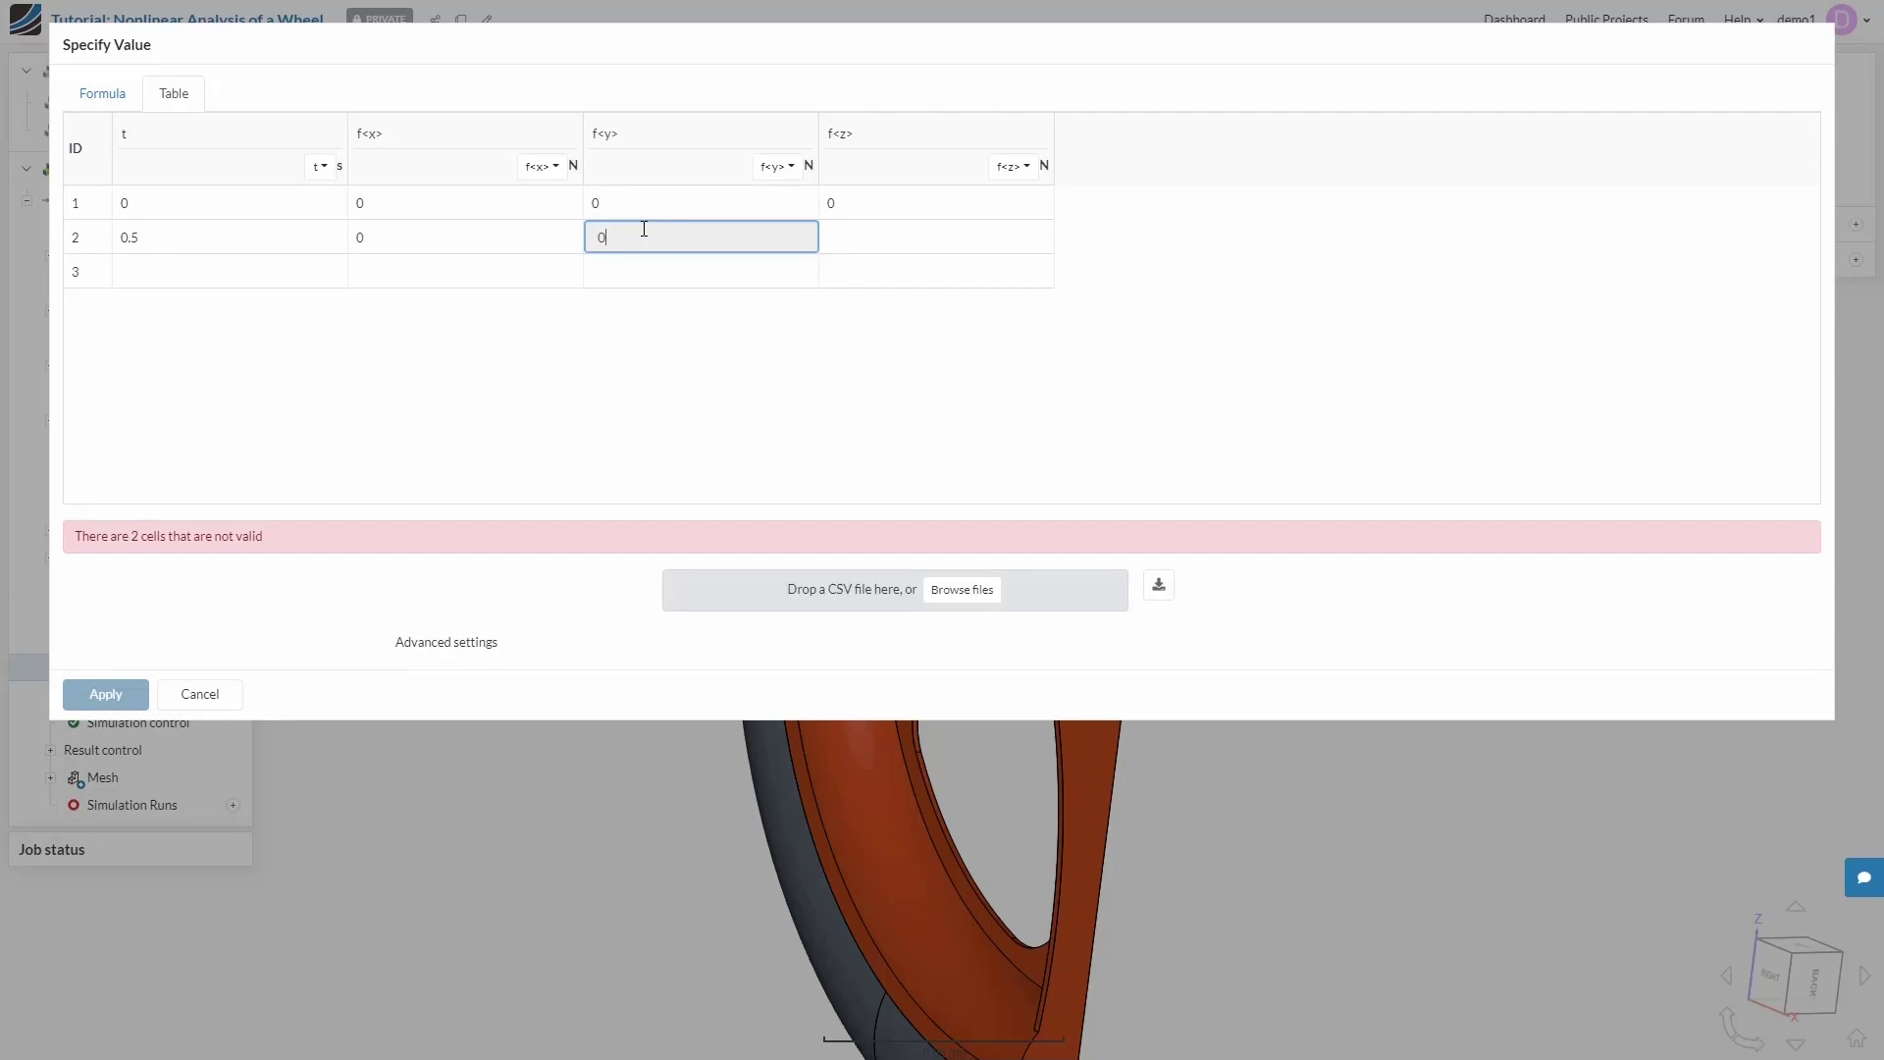
click(927, 244)
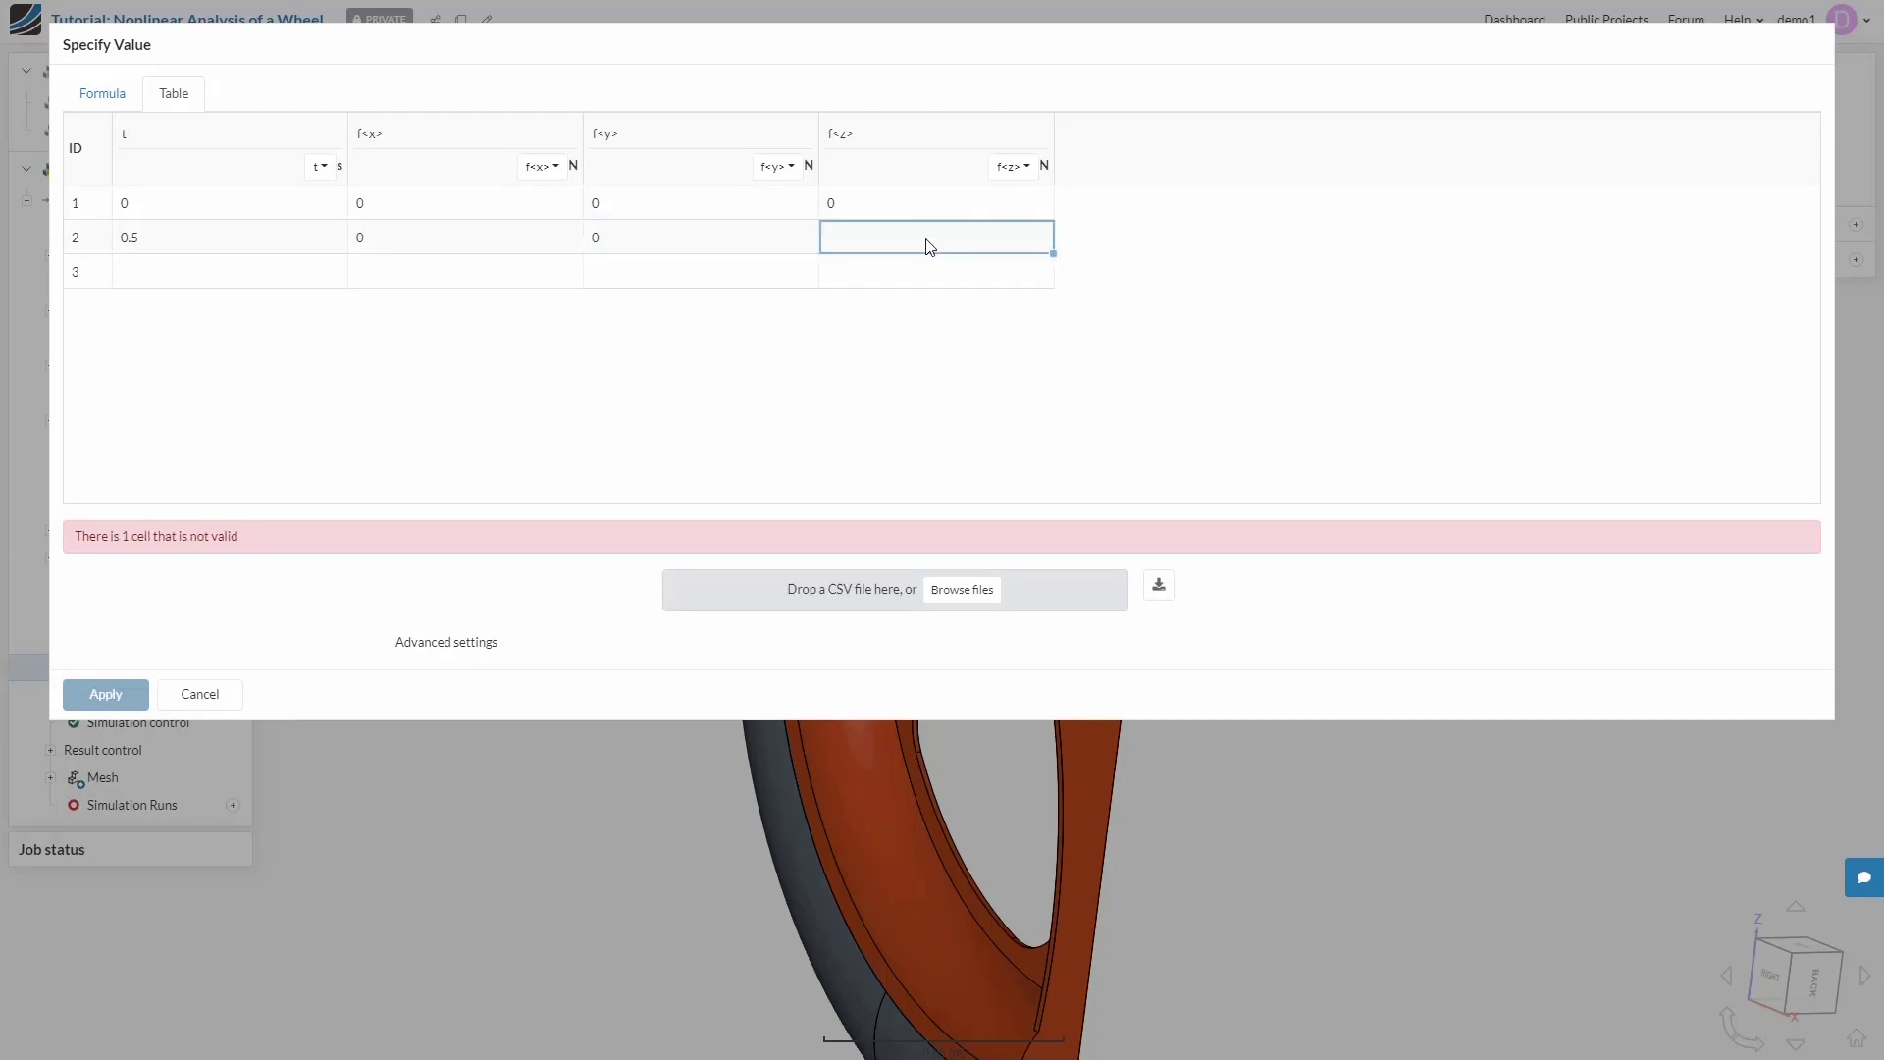
click(926, 248)
text(-1000)
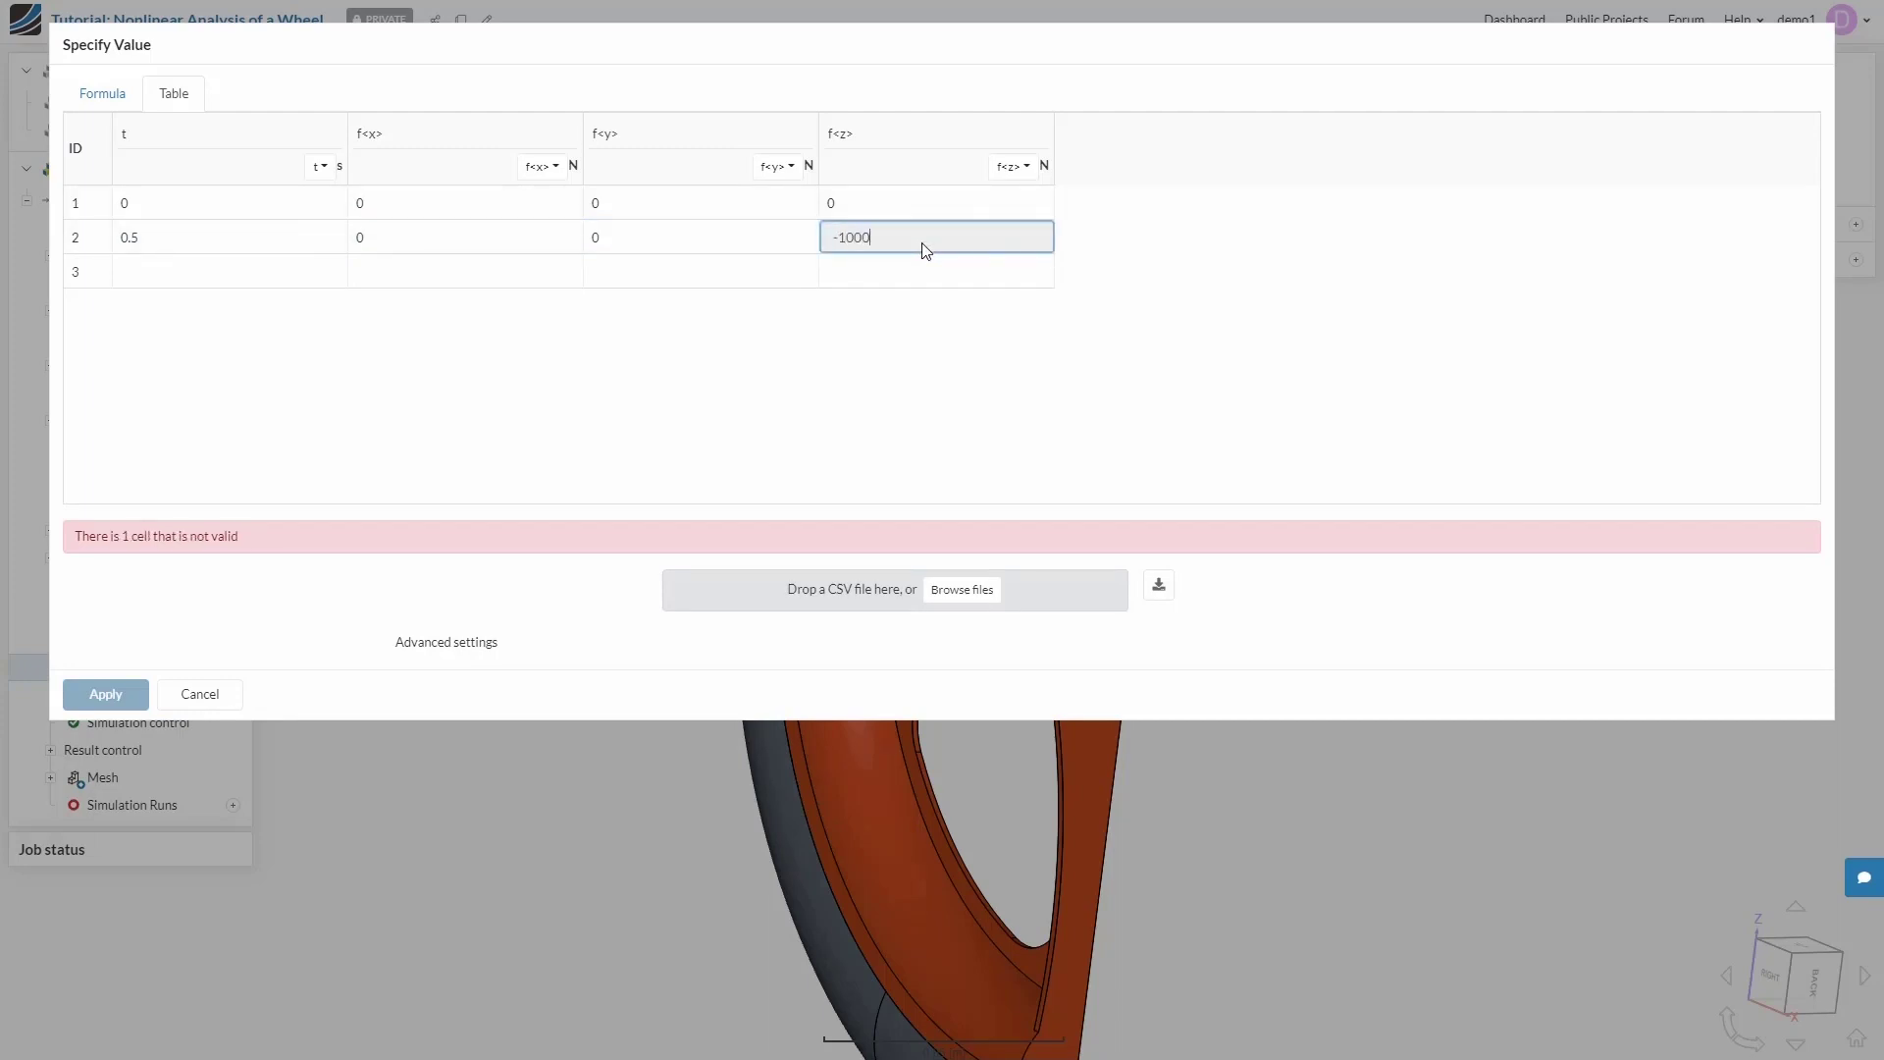
key(Return)
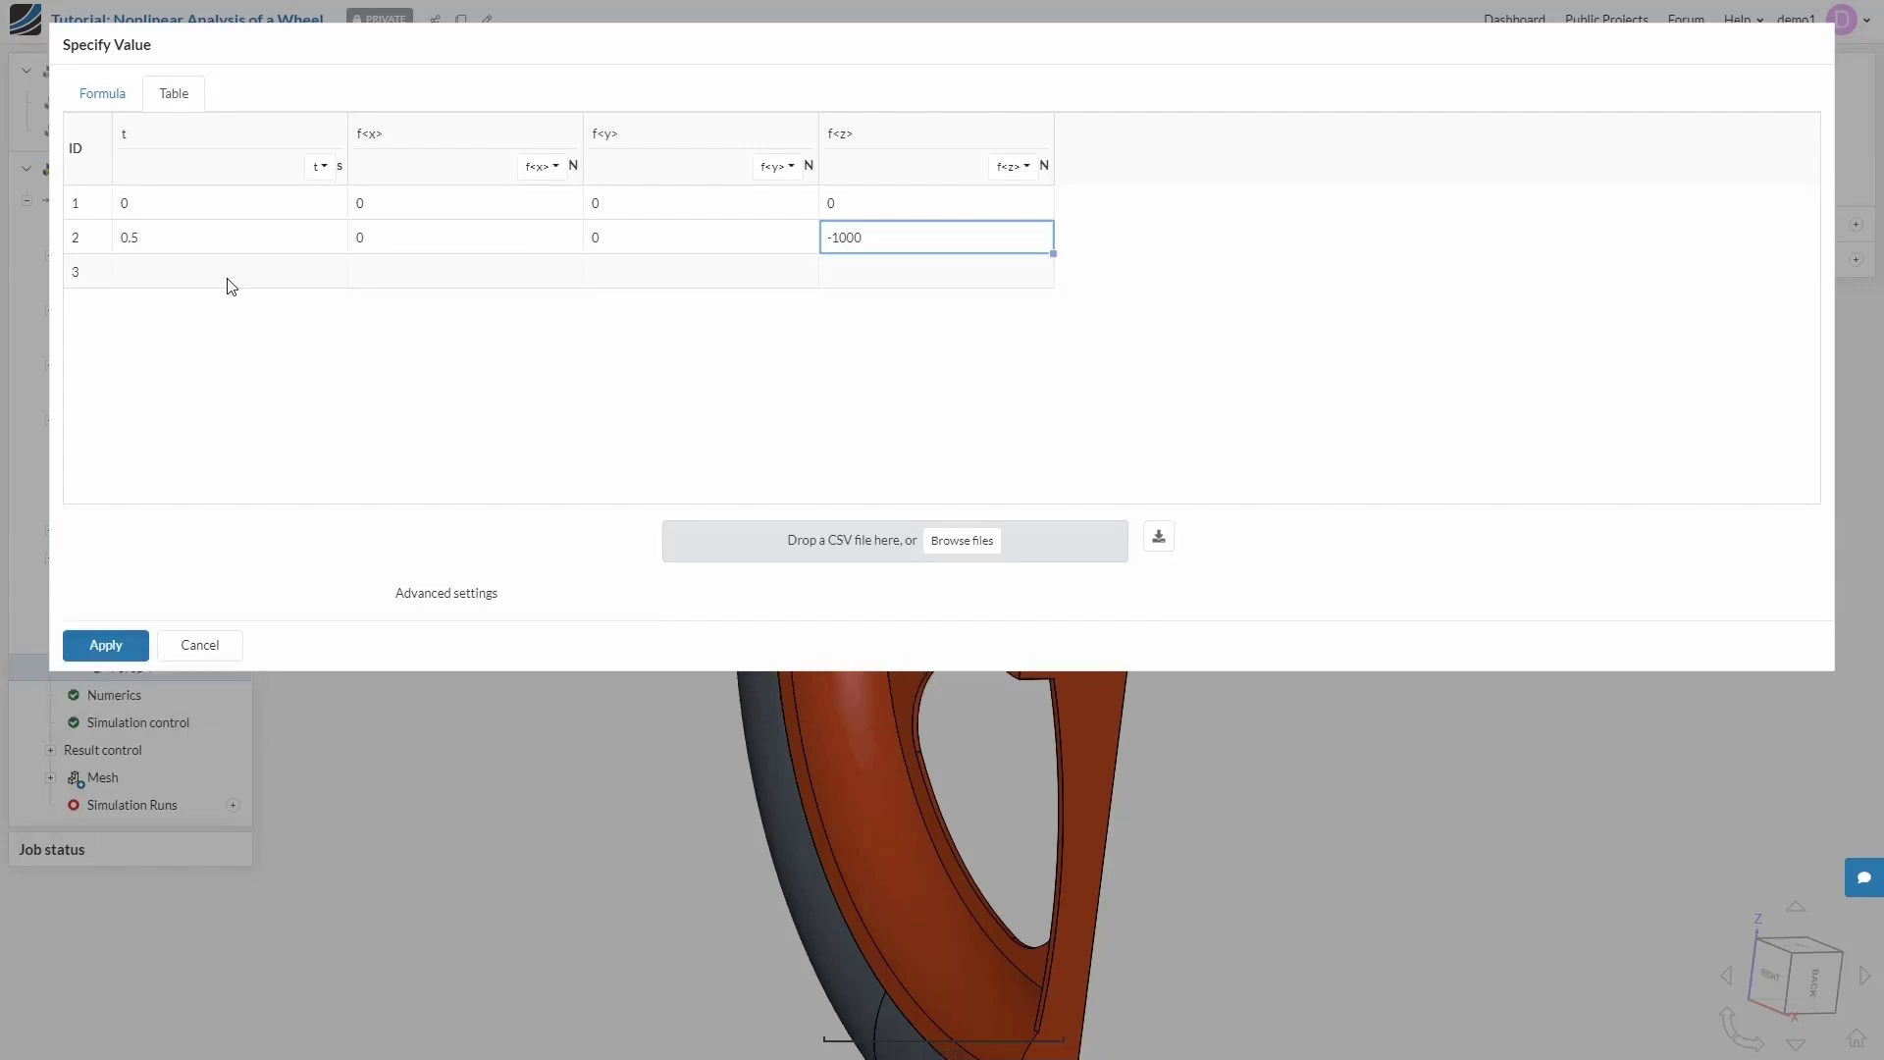
- Add a third force table row at t = 1 s with fx 0, fy 0 and fz -500 N, and apply the table
click(228, 274)
text(1)
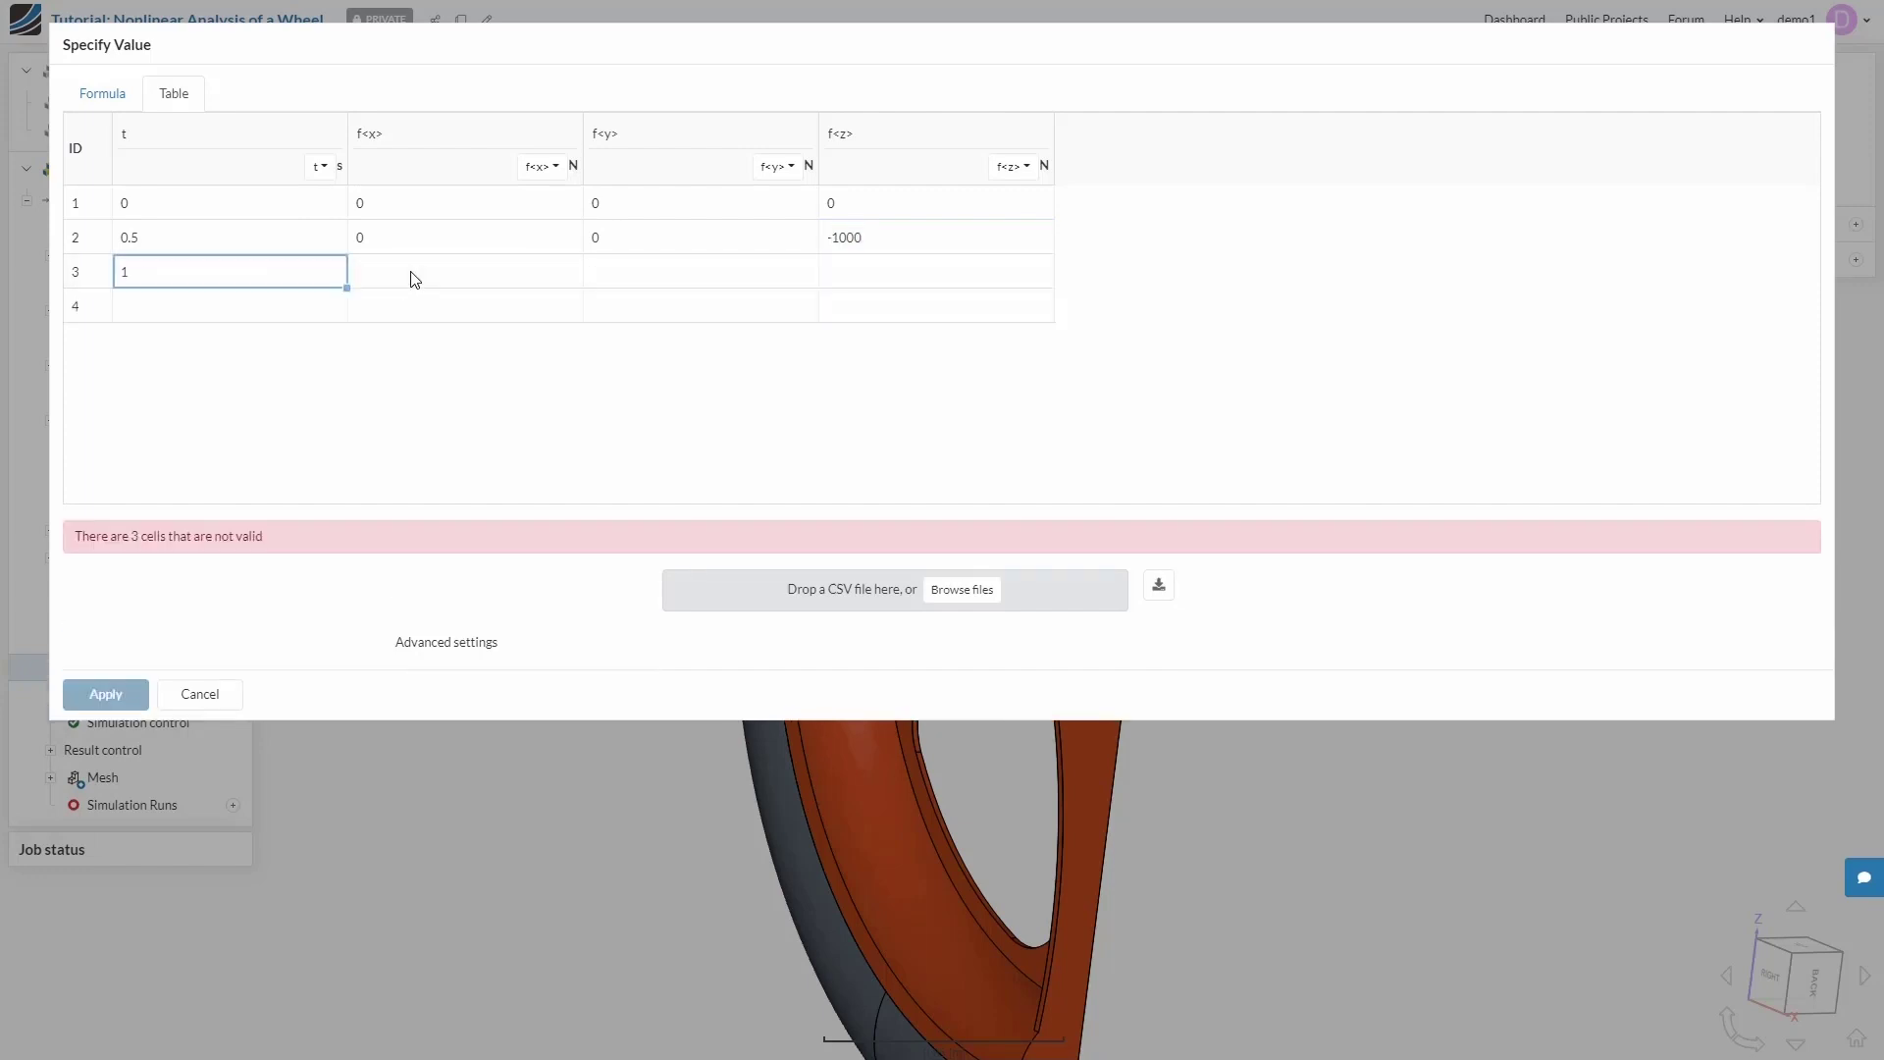
click(413, 280)
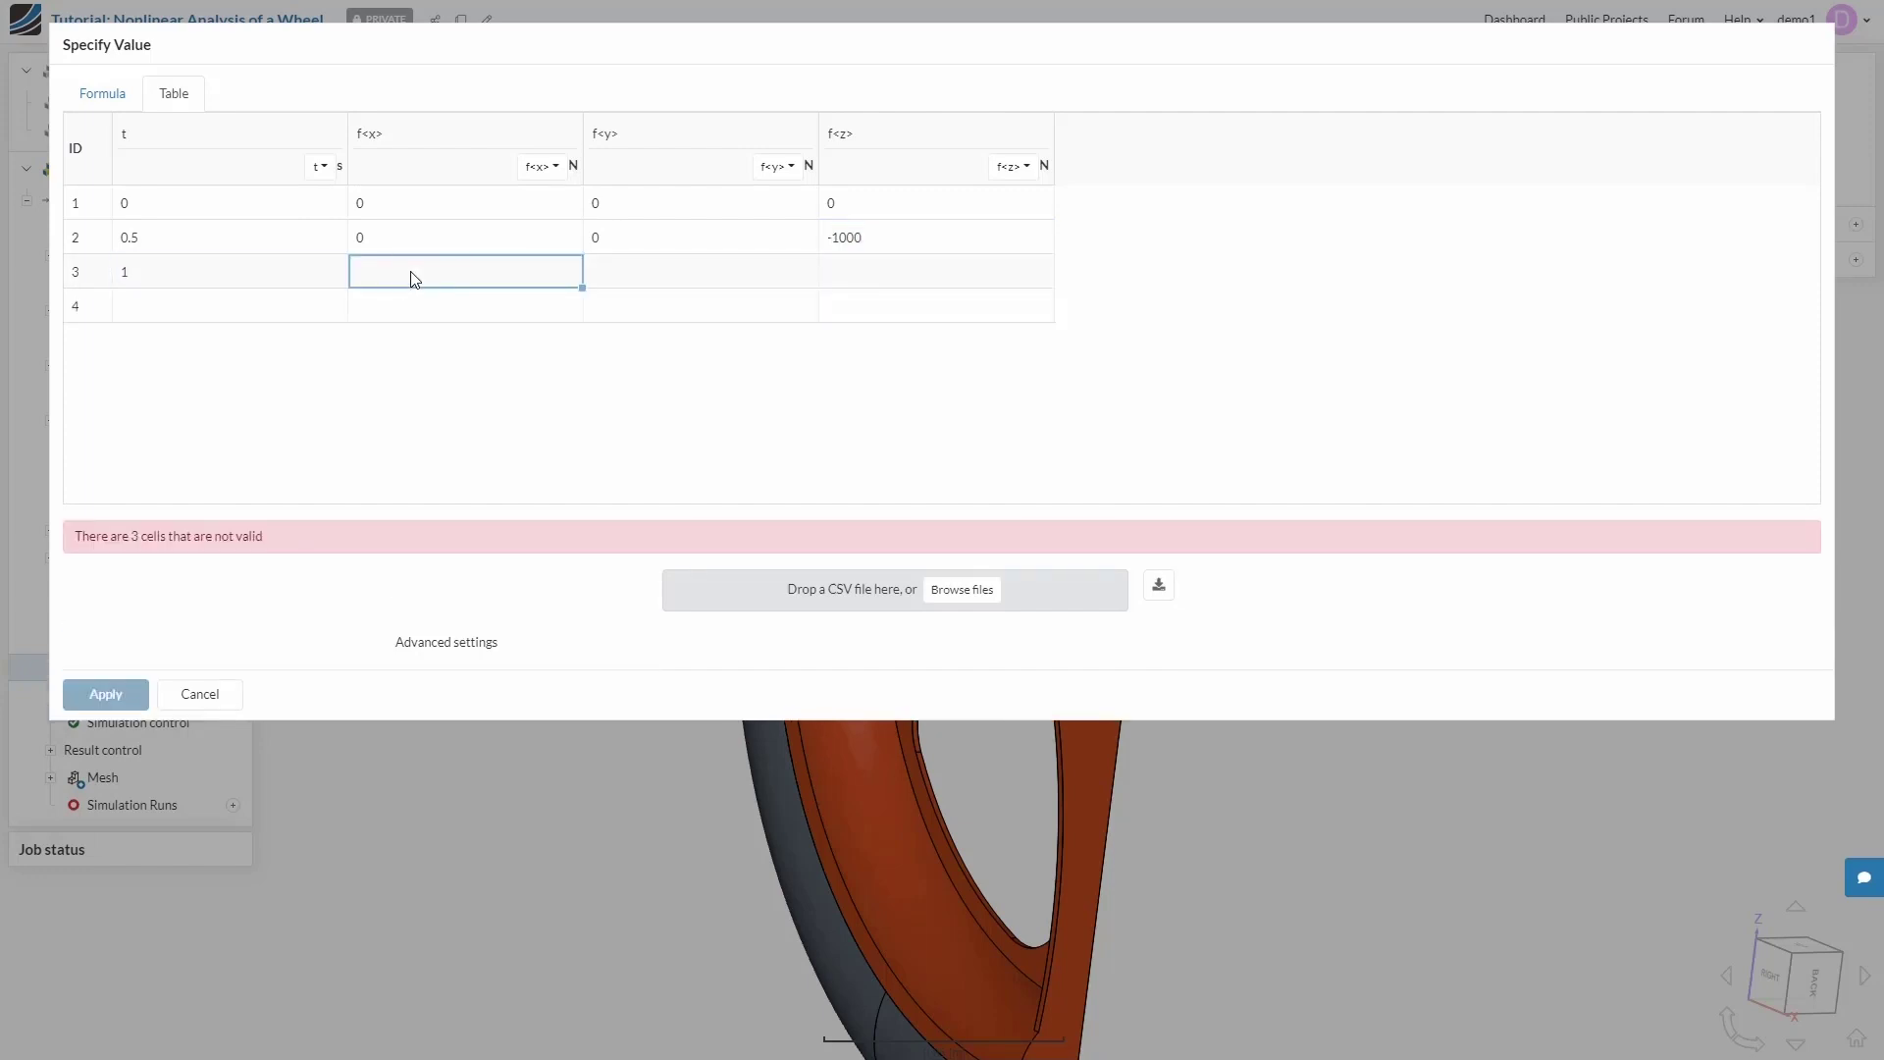
text(0)
click(653, 274)
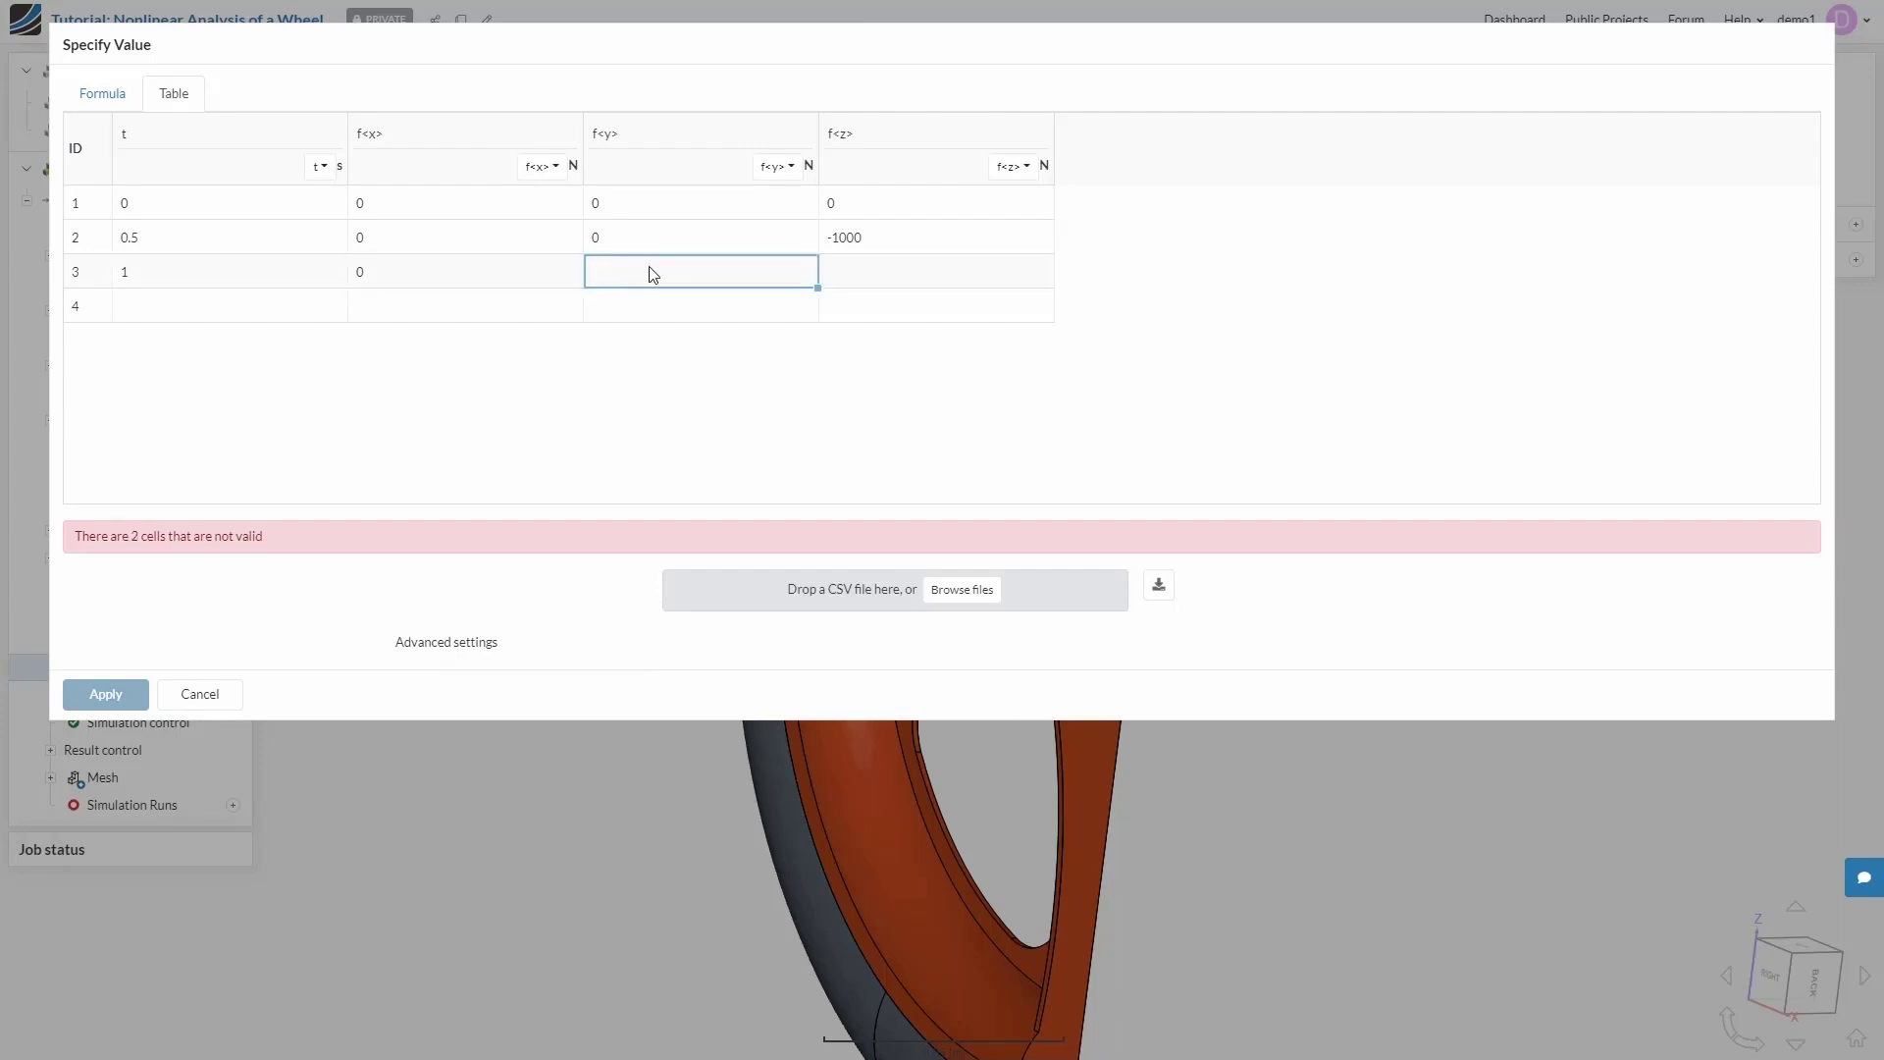
text(0)
click(889, 274)
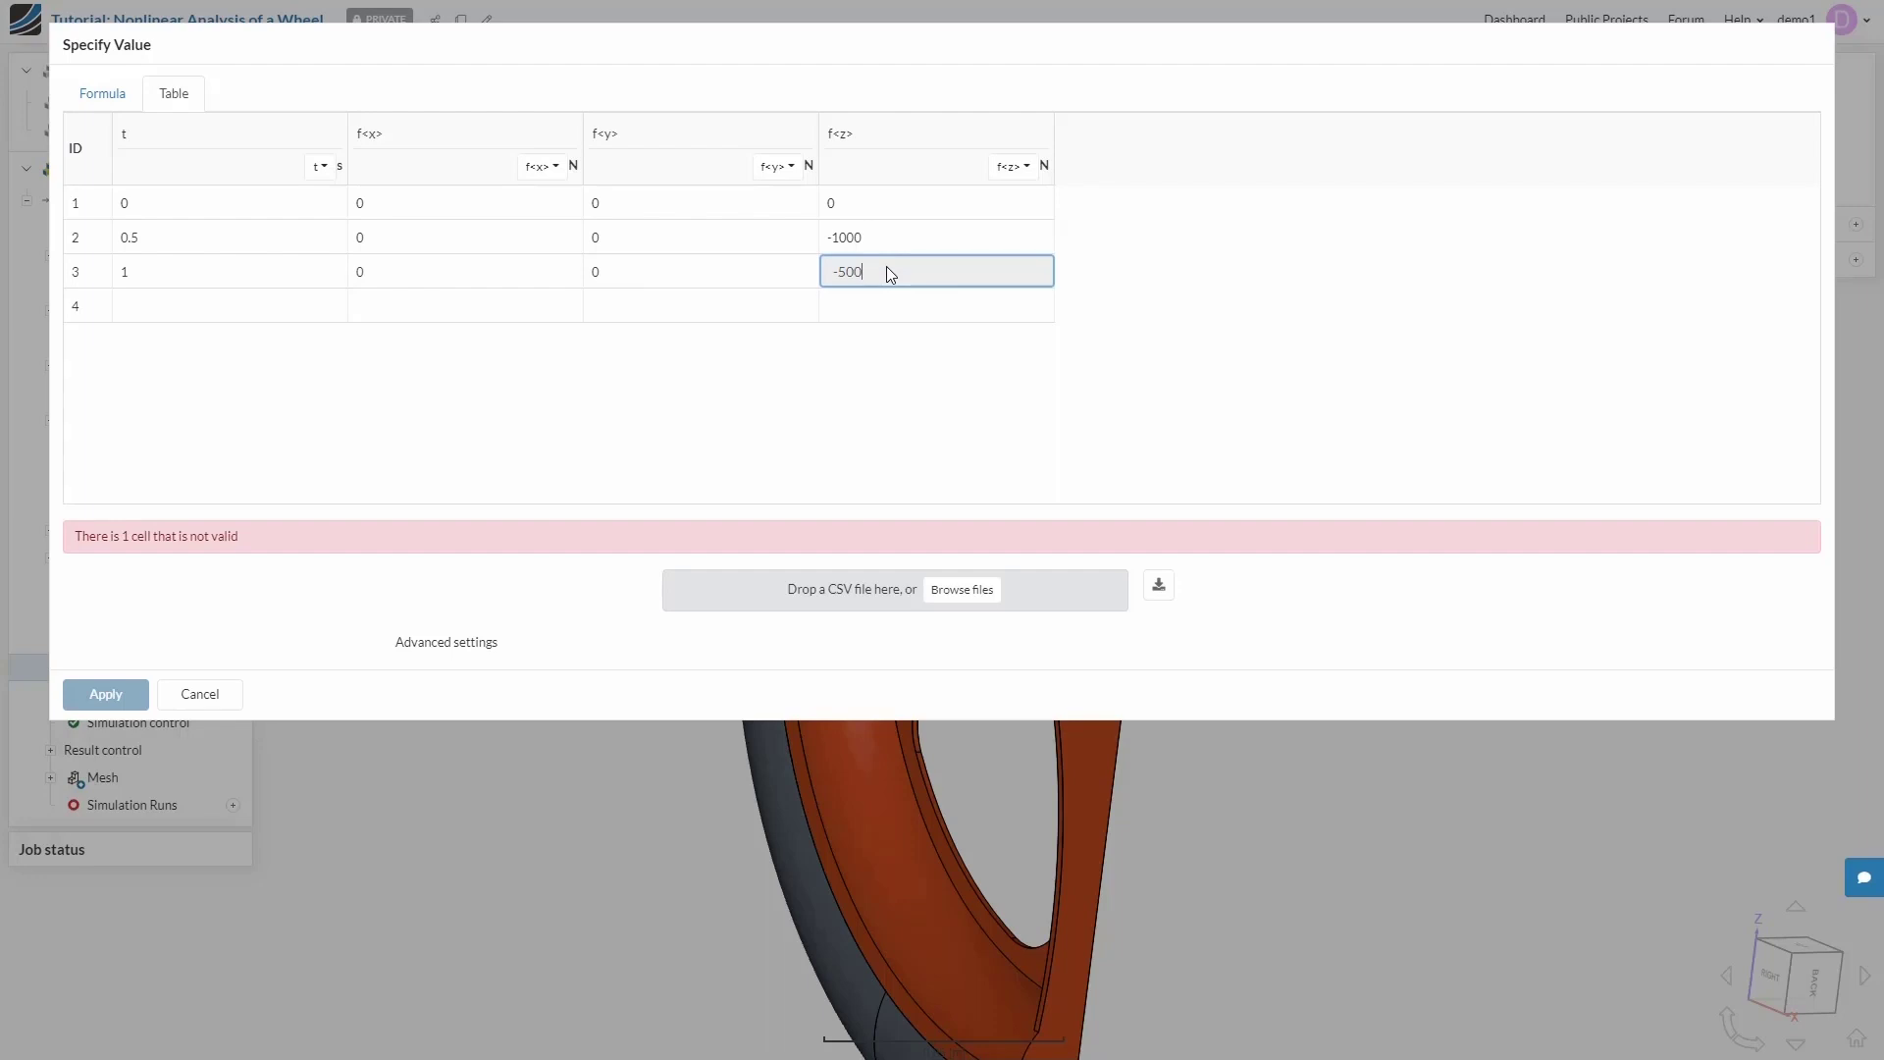
text(-500)
click(1262, 313)
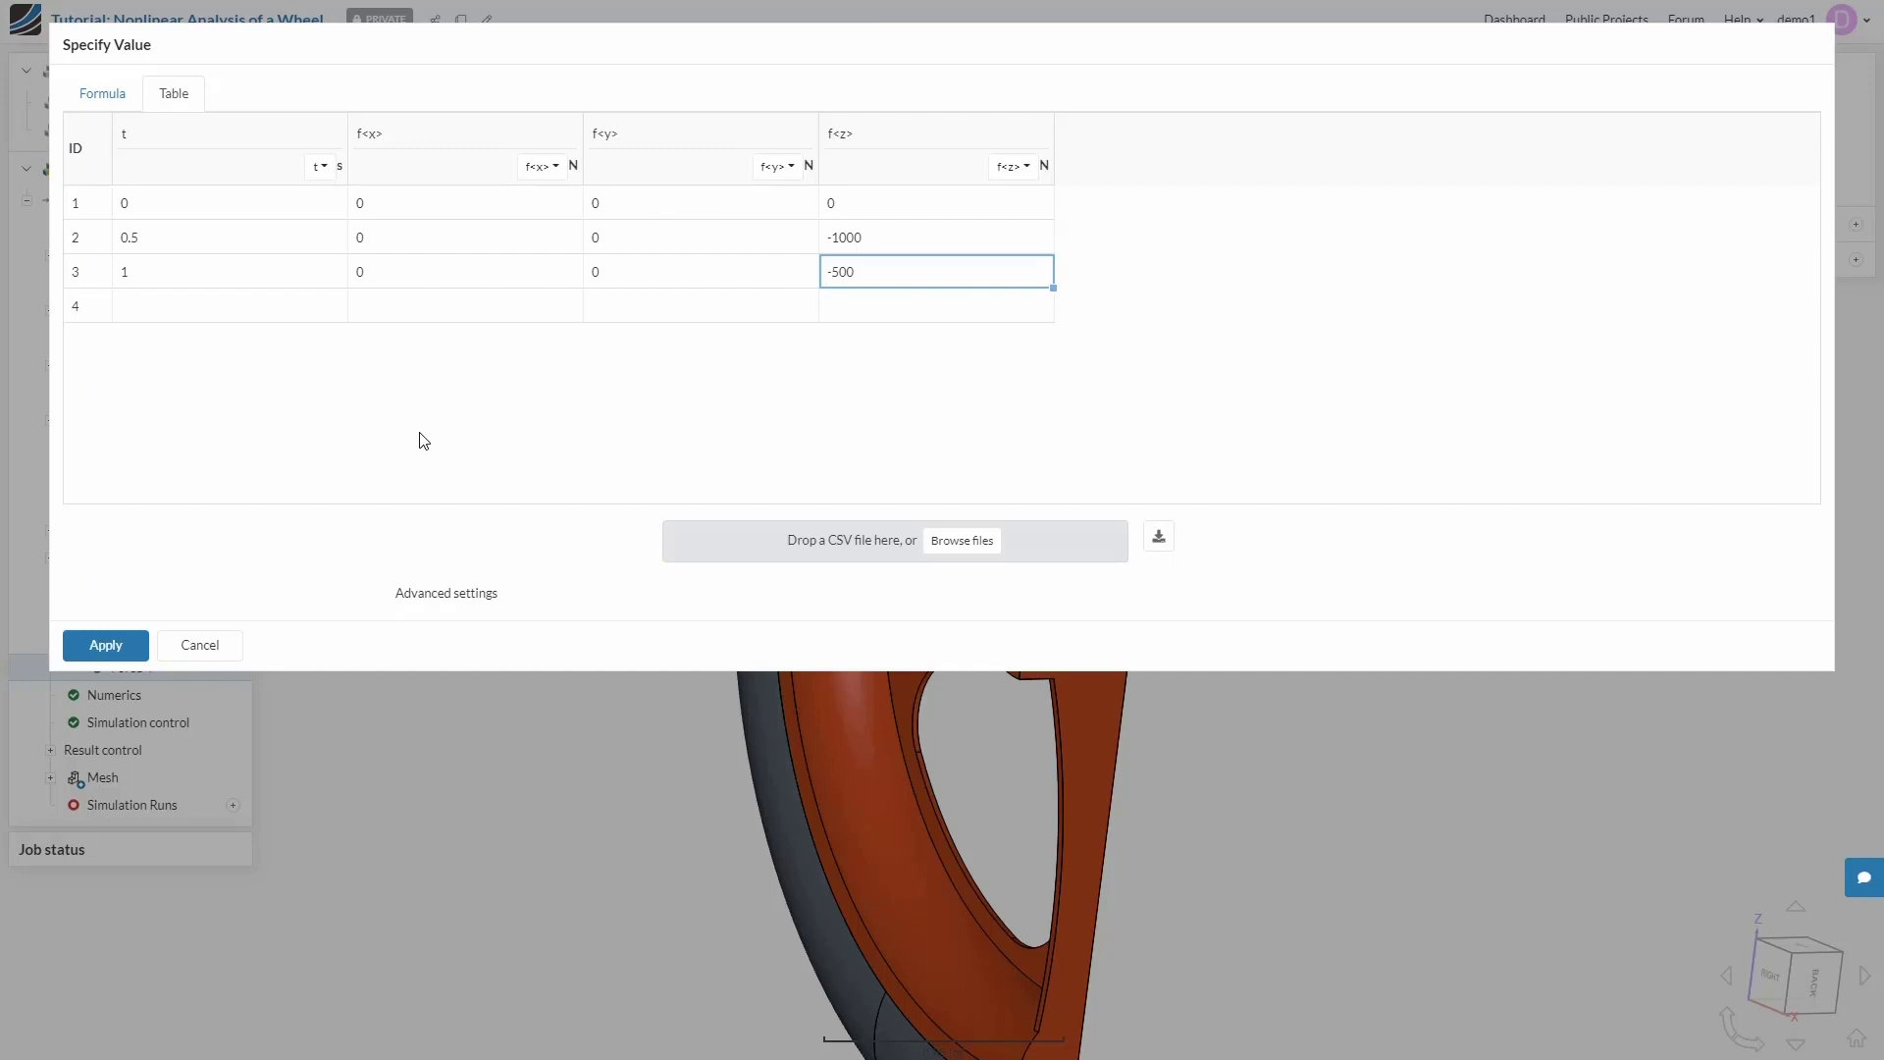
click(116, 654)
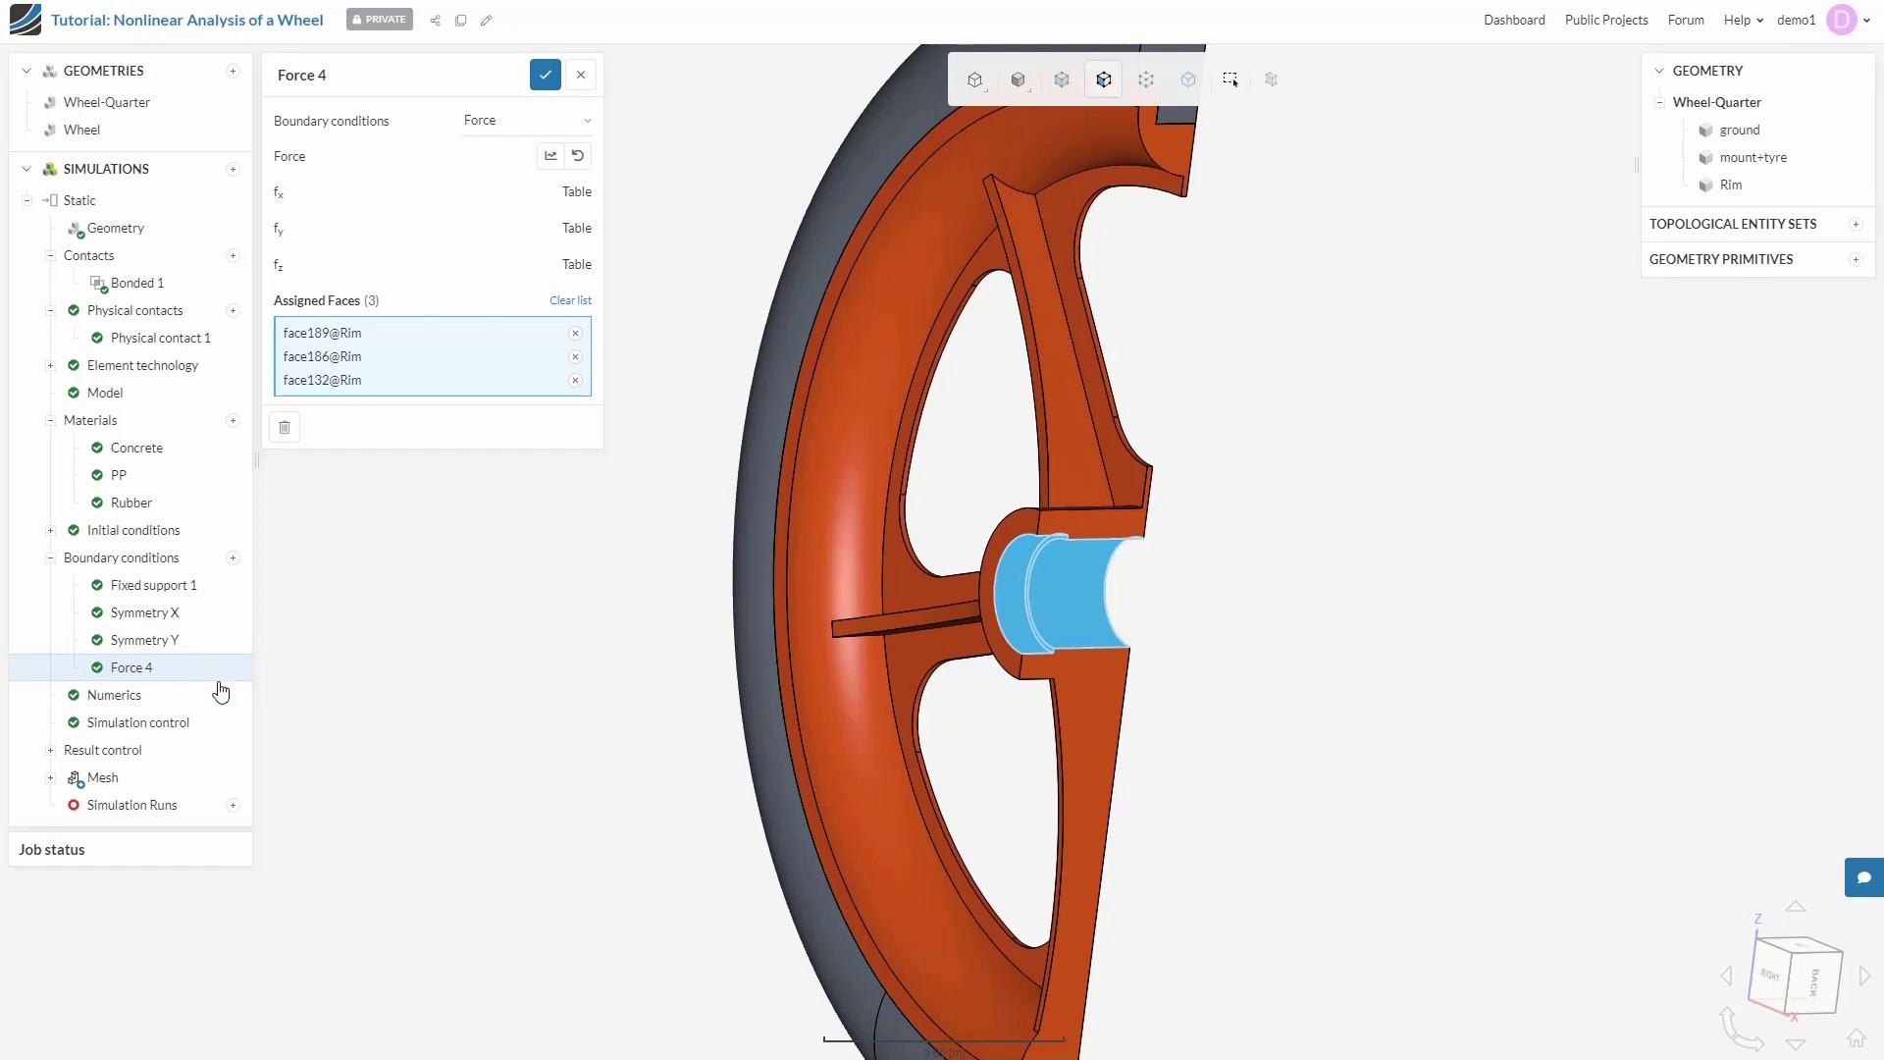
- Review the solver numerics and the simulation control settings, including the simulation interval, and close them
click(144, 700)
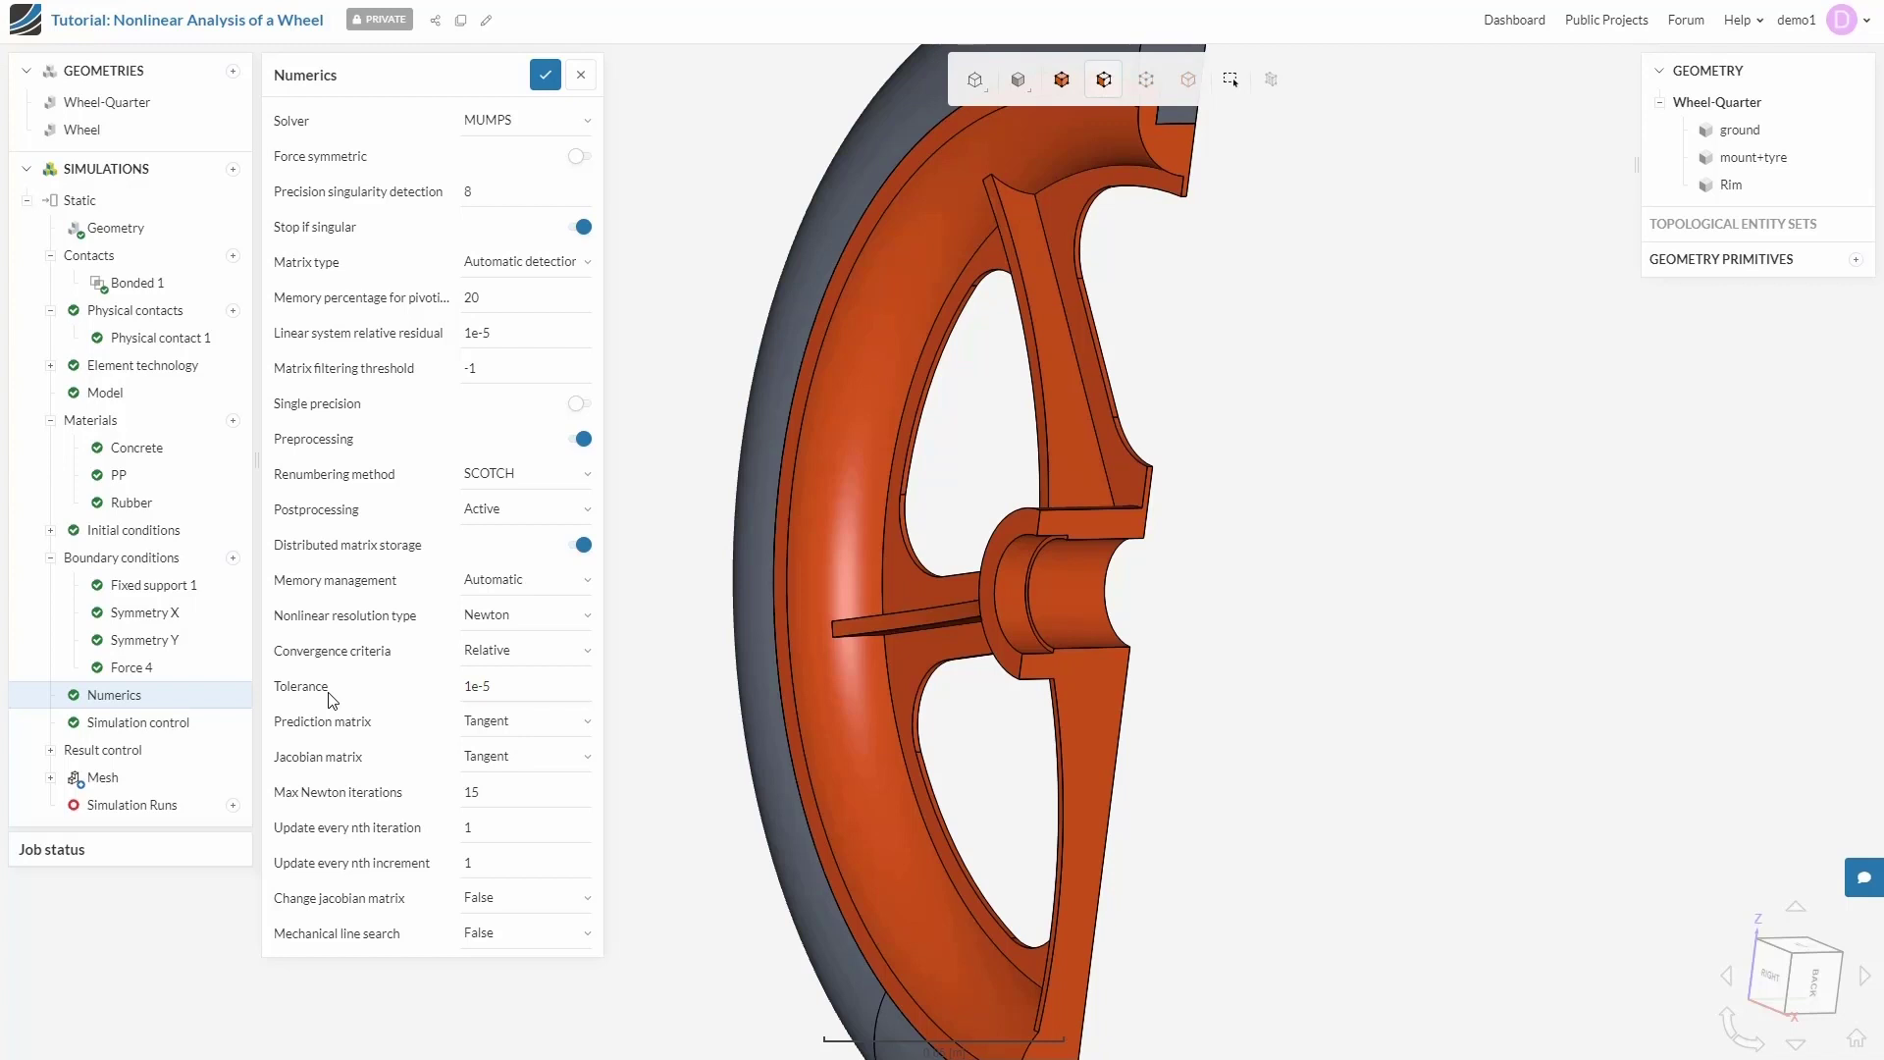
click(185, 736)
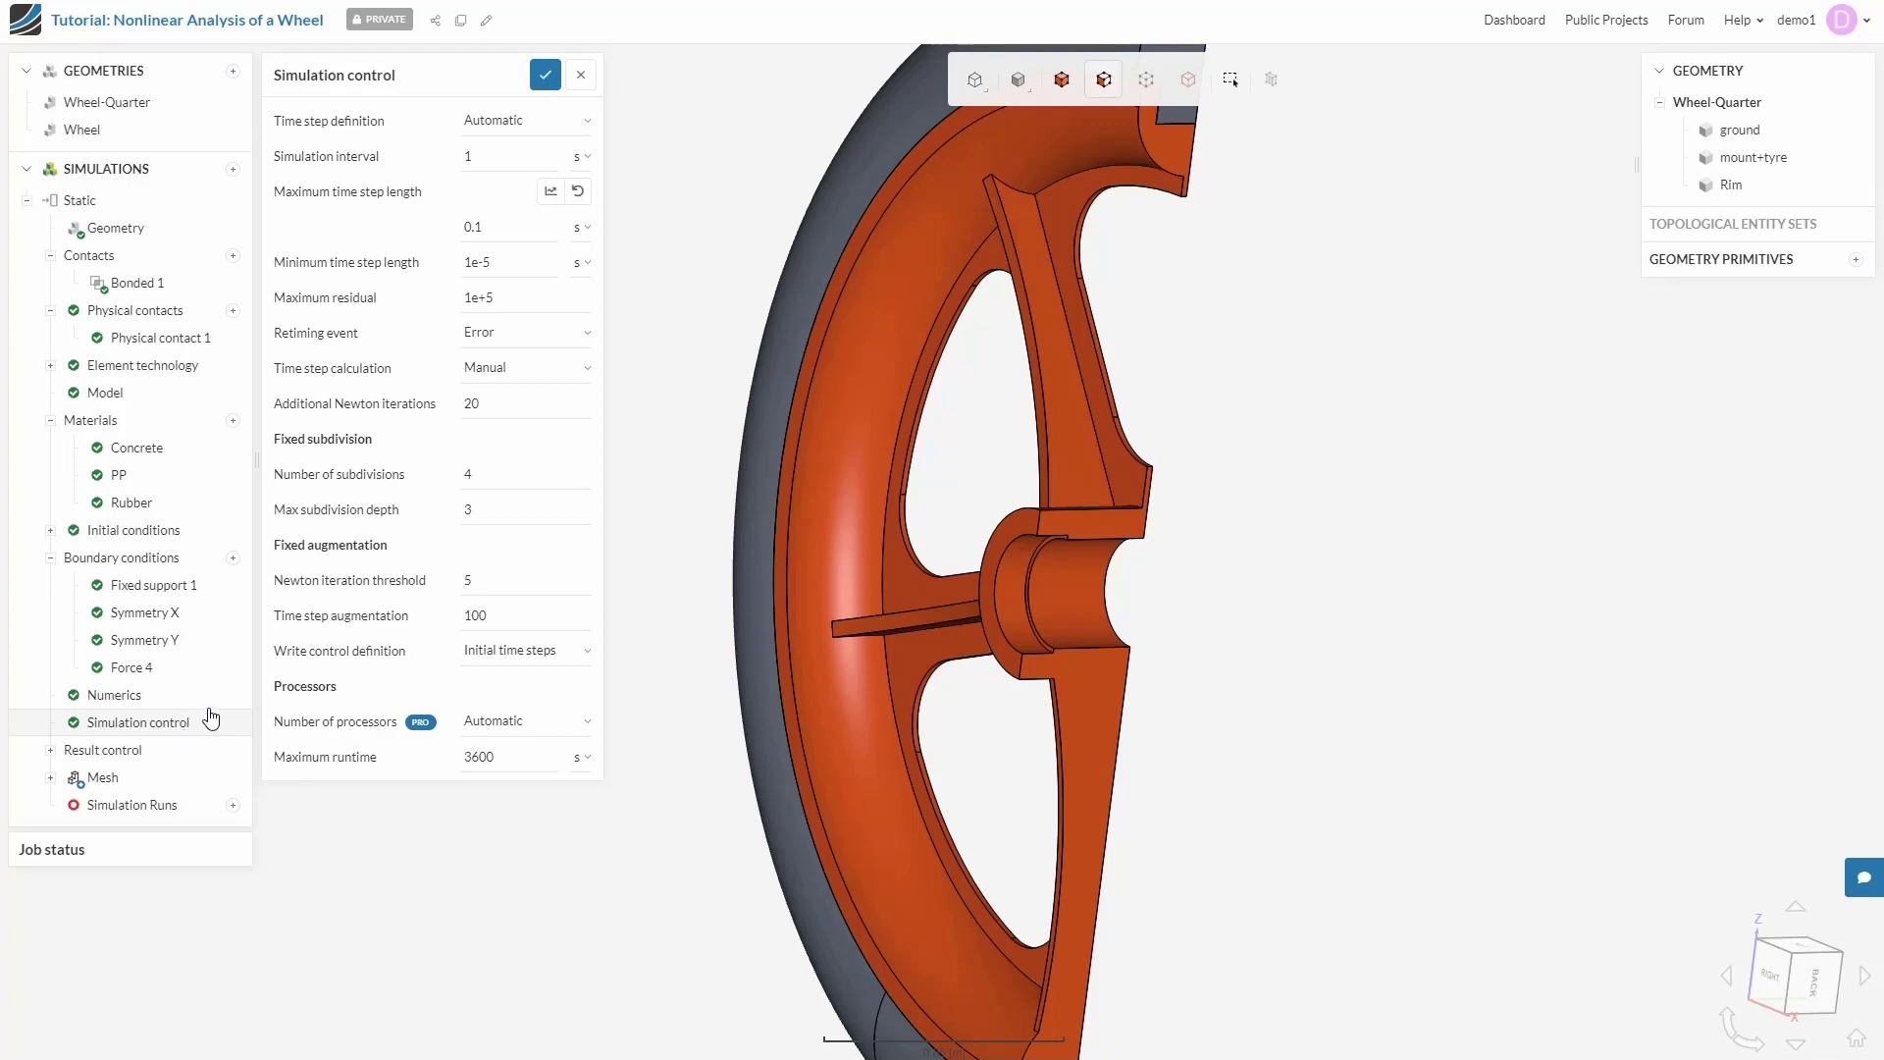
double_click(492, 161)
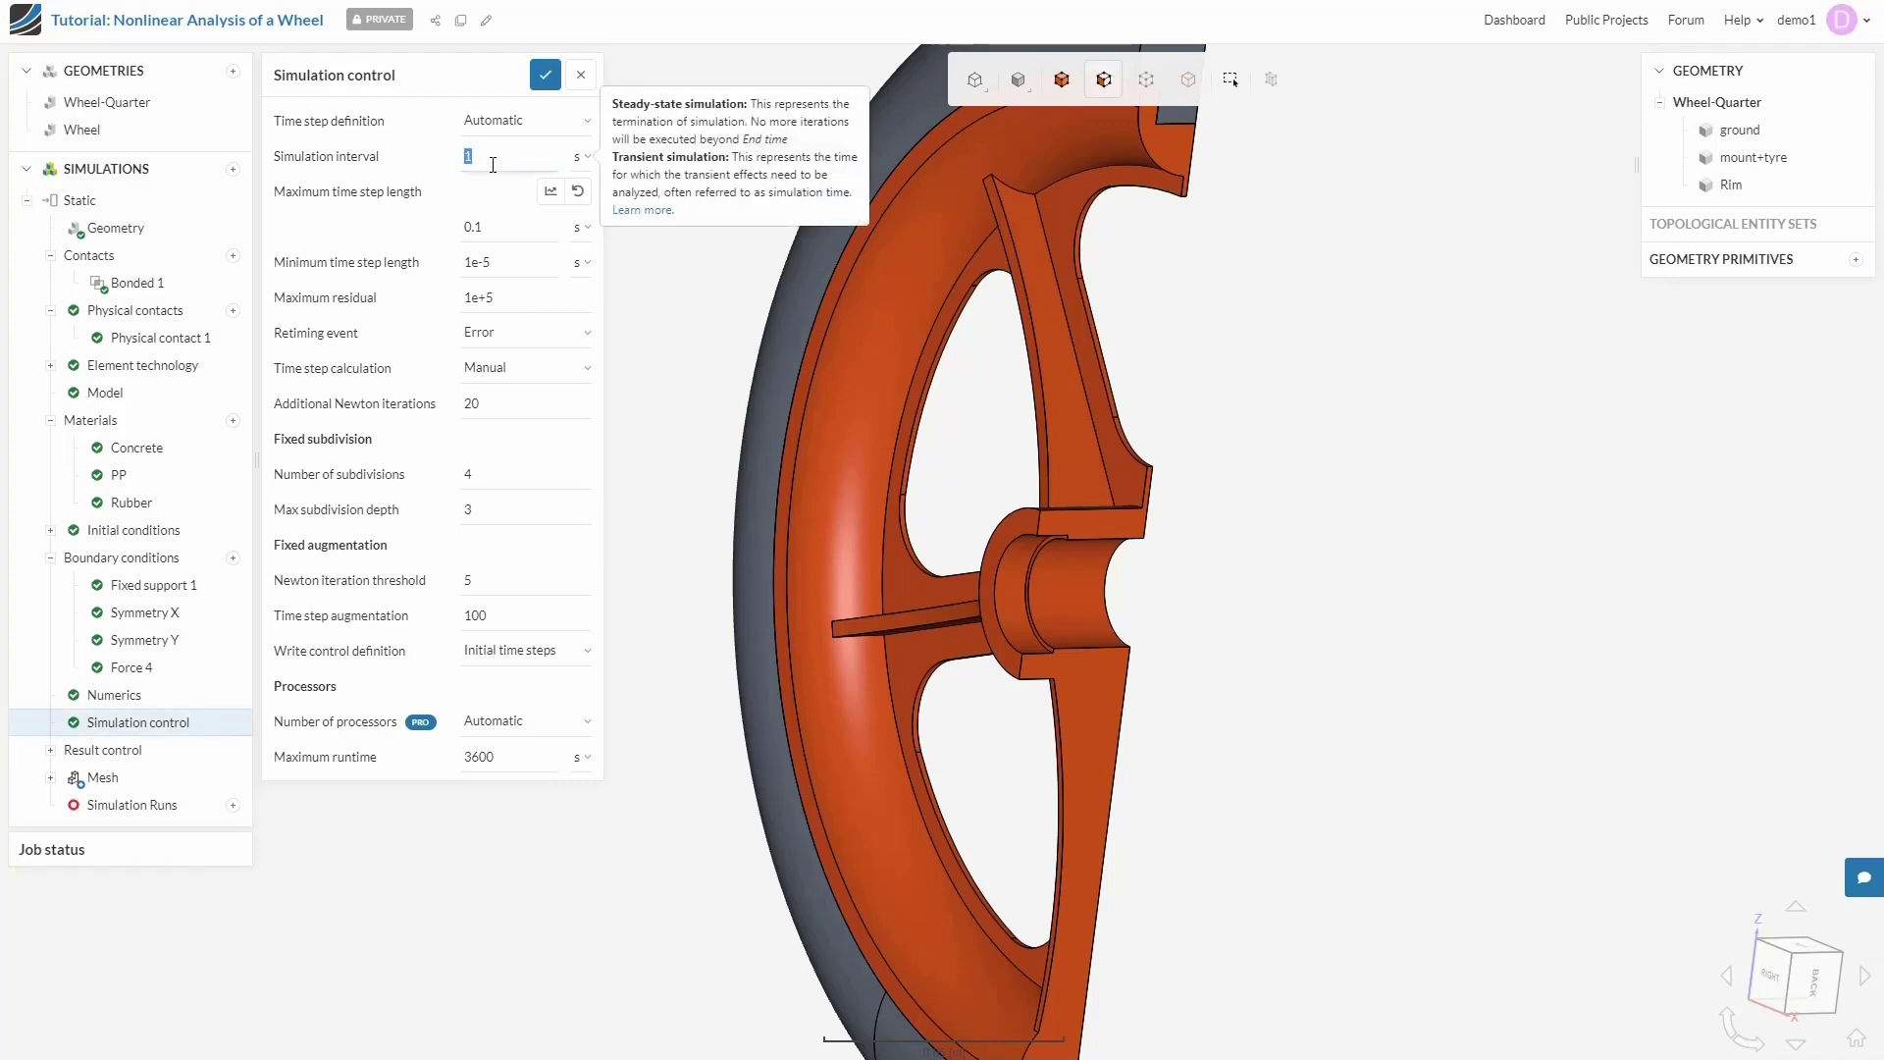
click(546, 76)
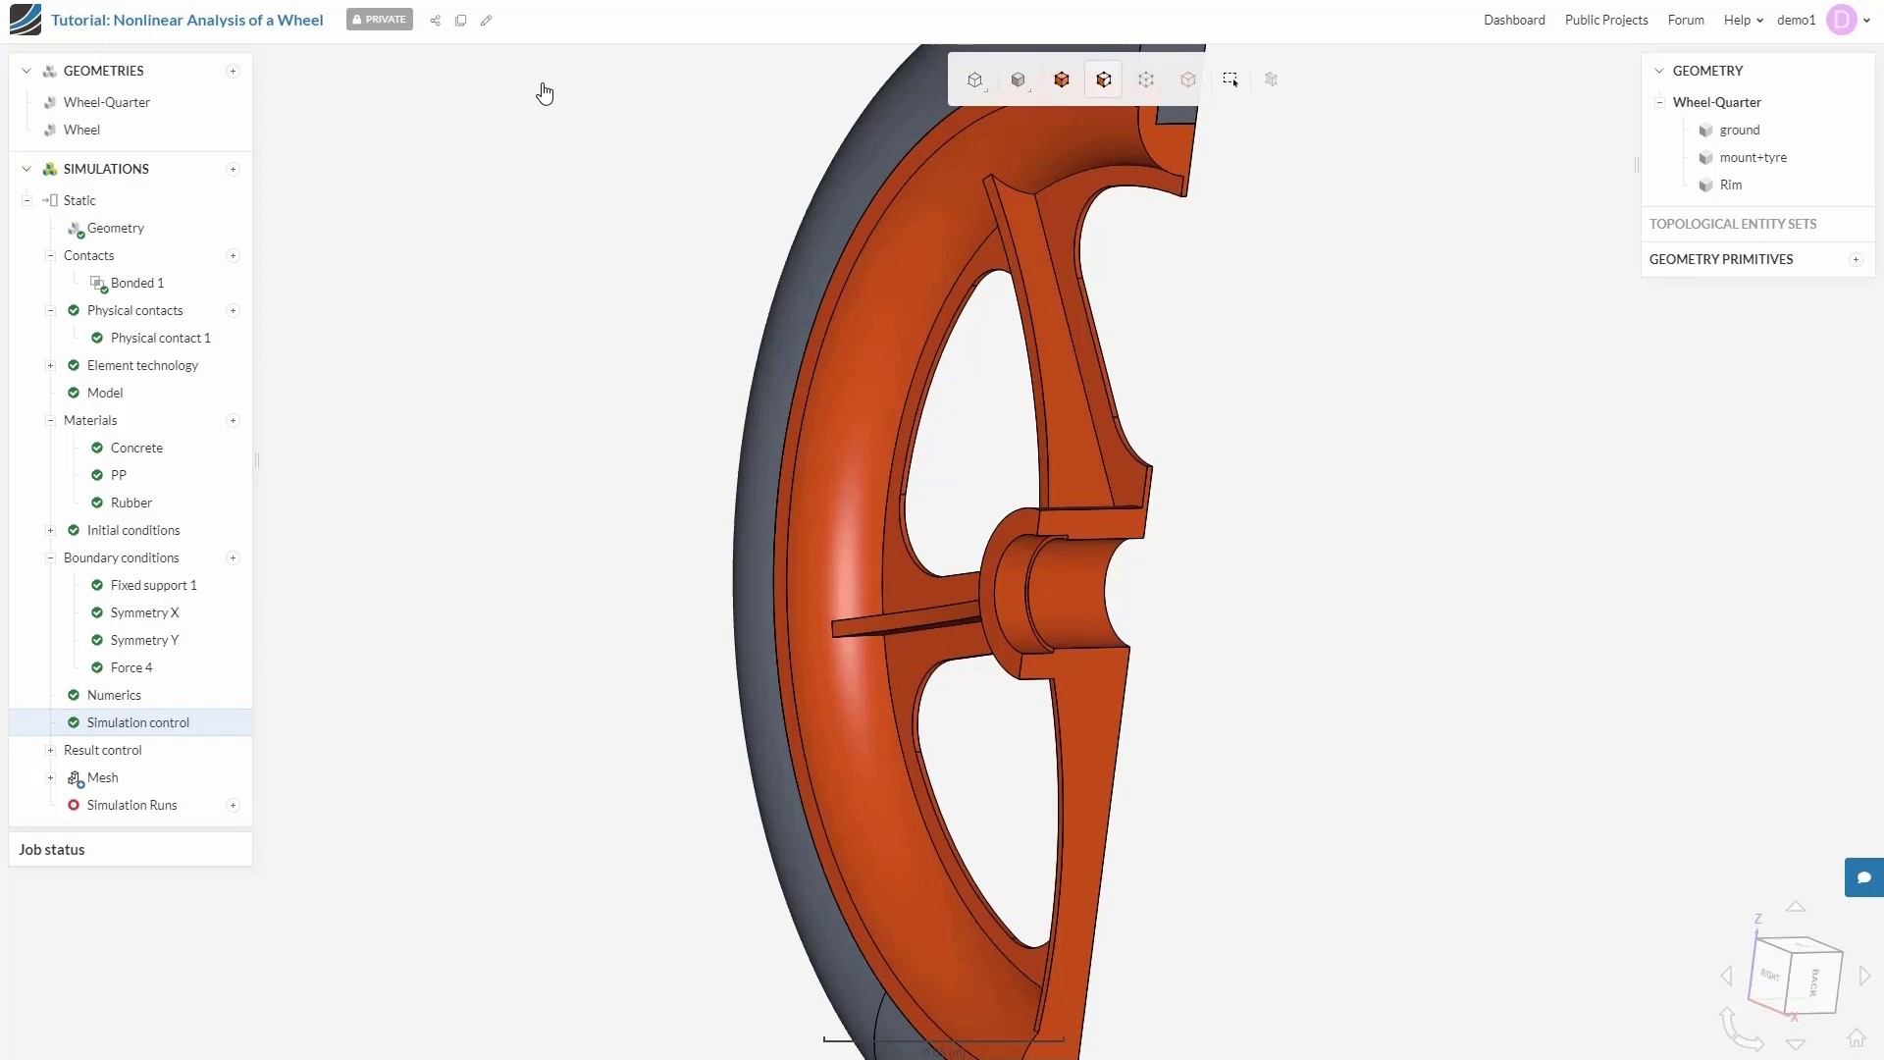
- Set the automatic mesh sizing to fineness 10, check the advanced mesh settings and save the mesh setup
click(130, 784)
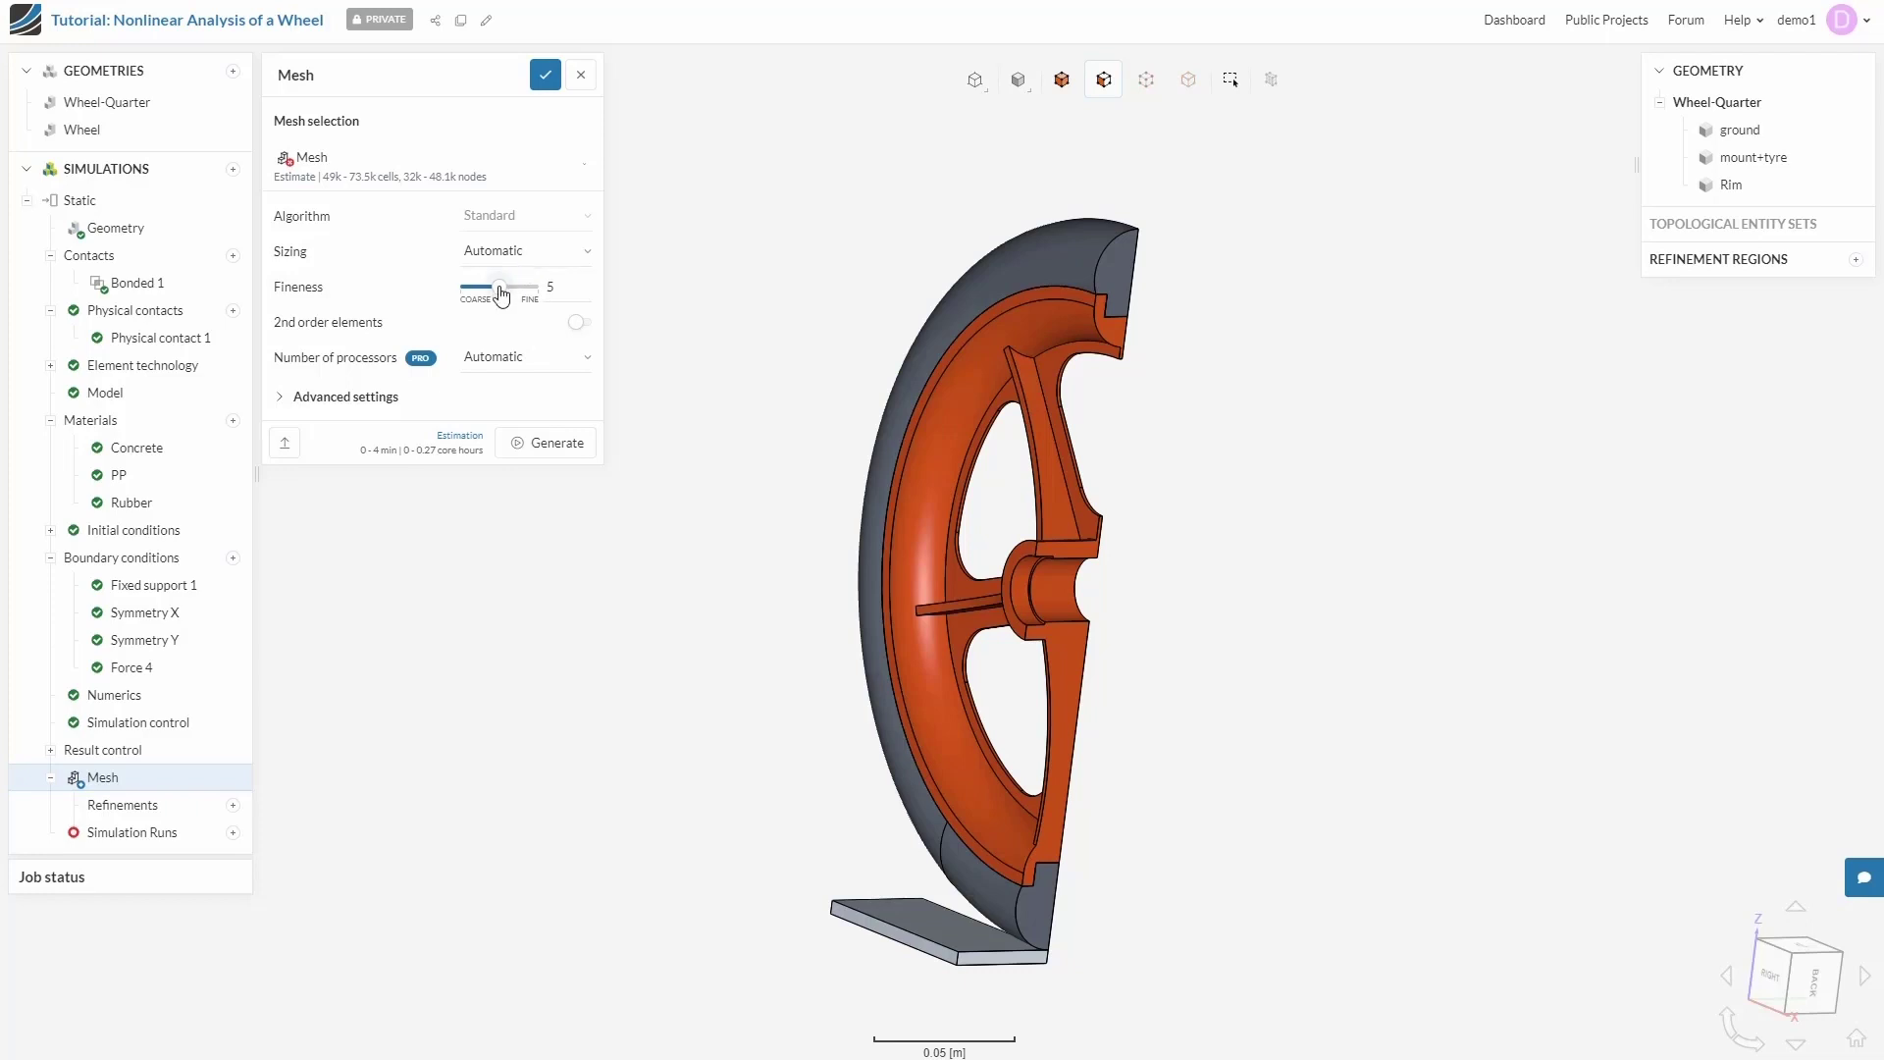
drag(502, 294, 557, 294)
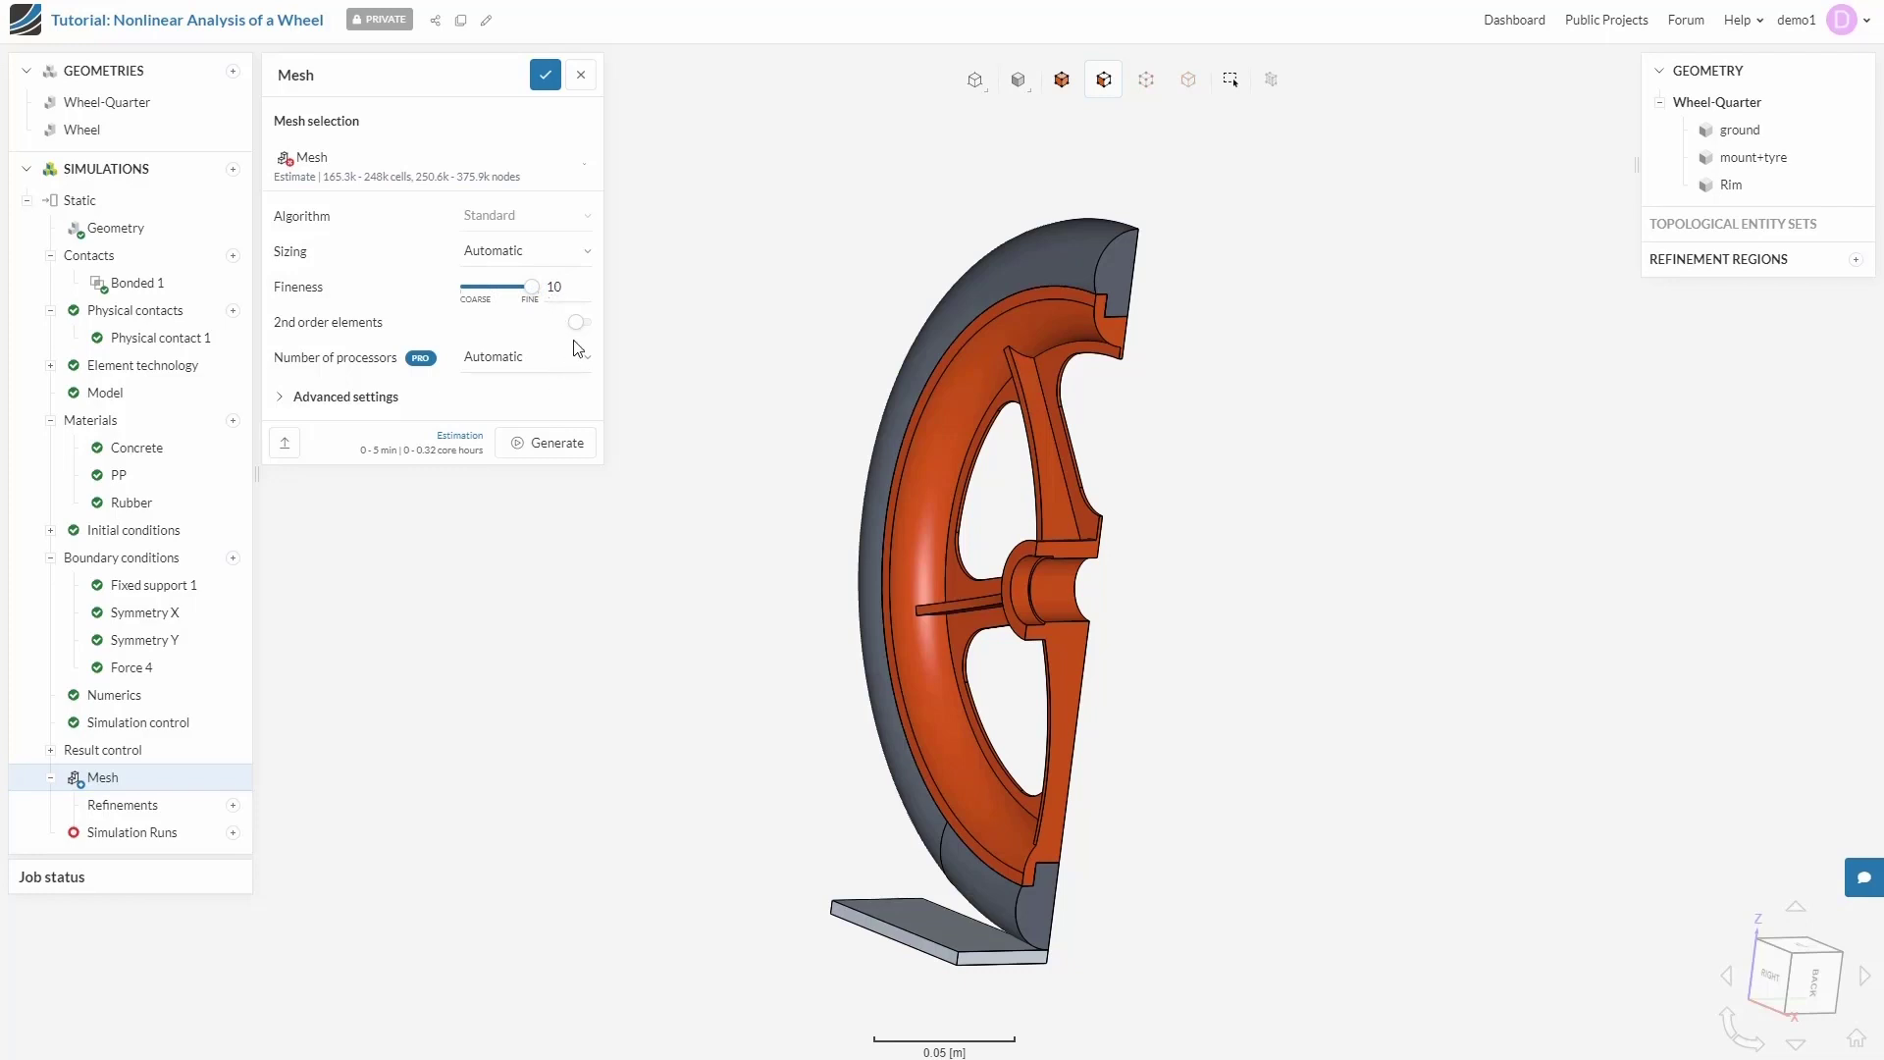
mouse_move(581, 335)
click(280, 397)
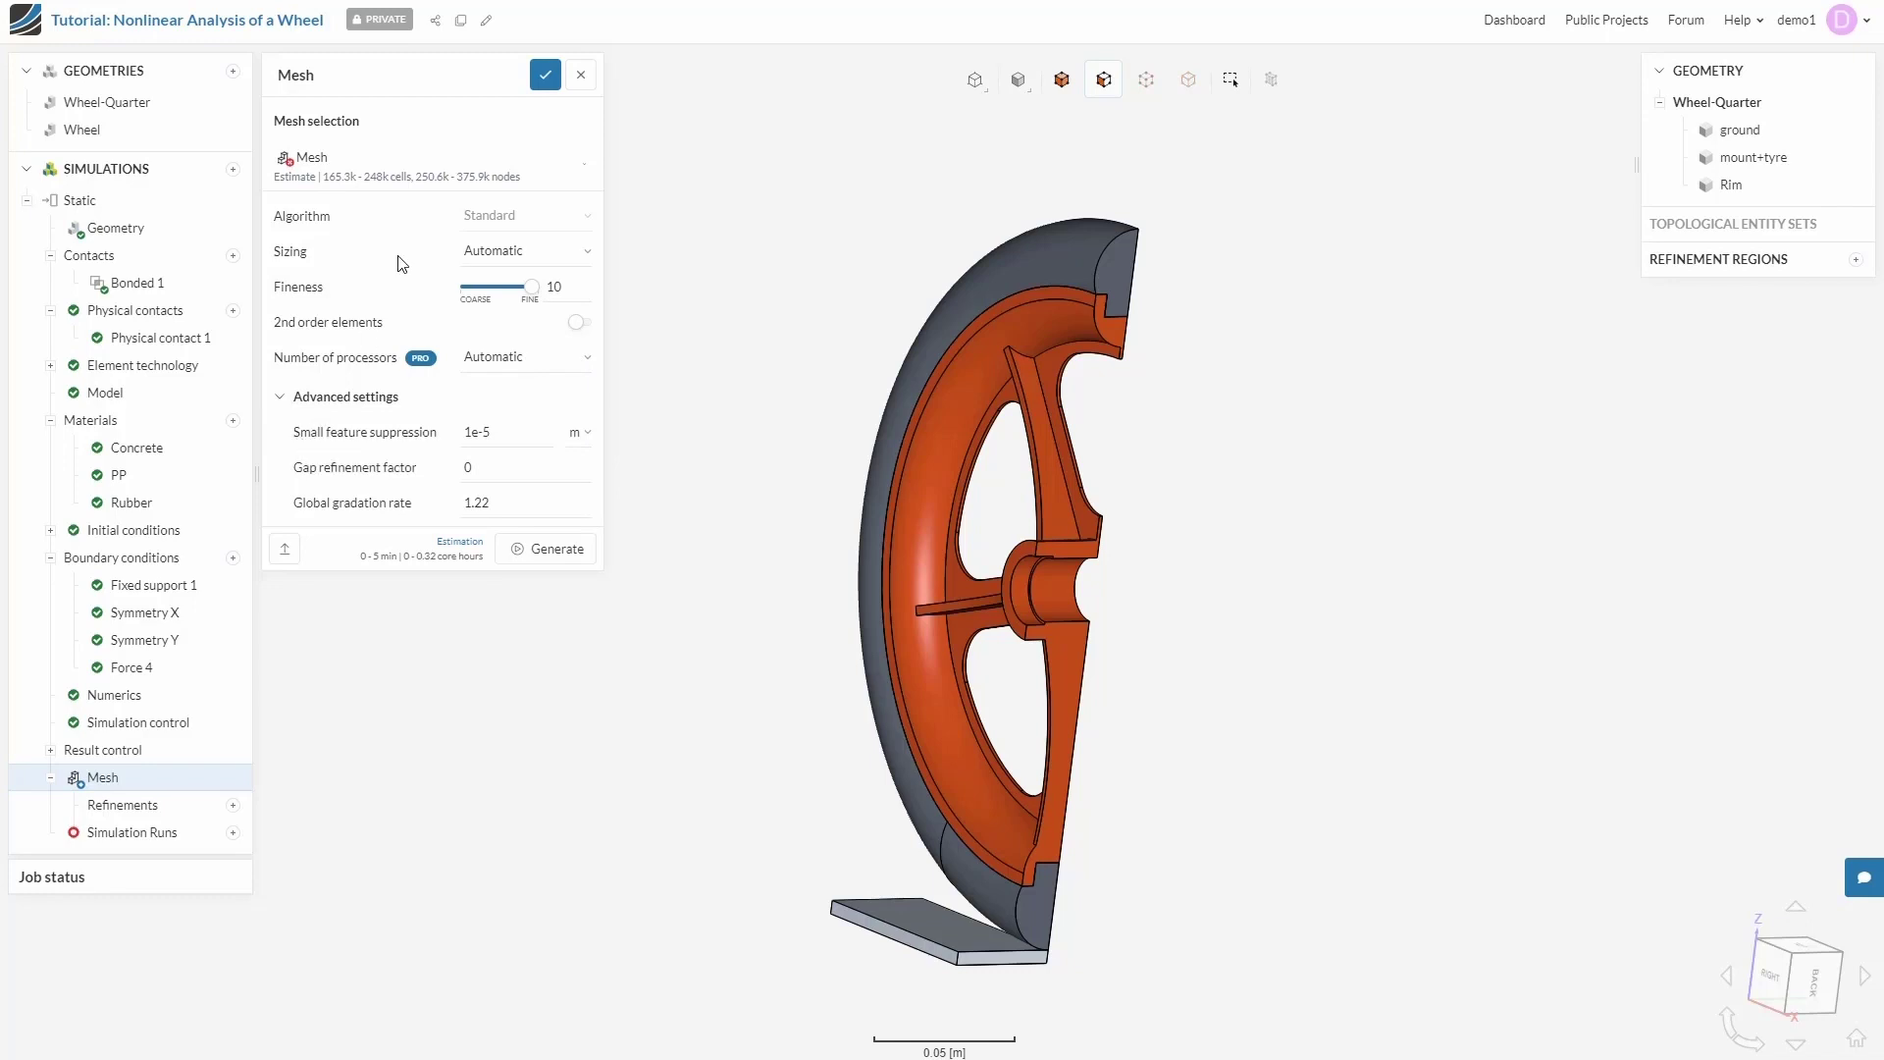
click(548, 76)
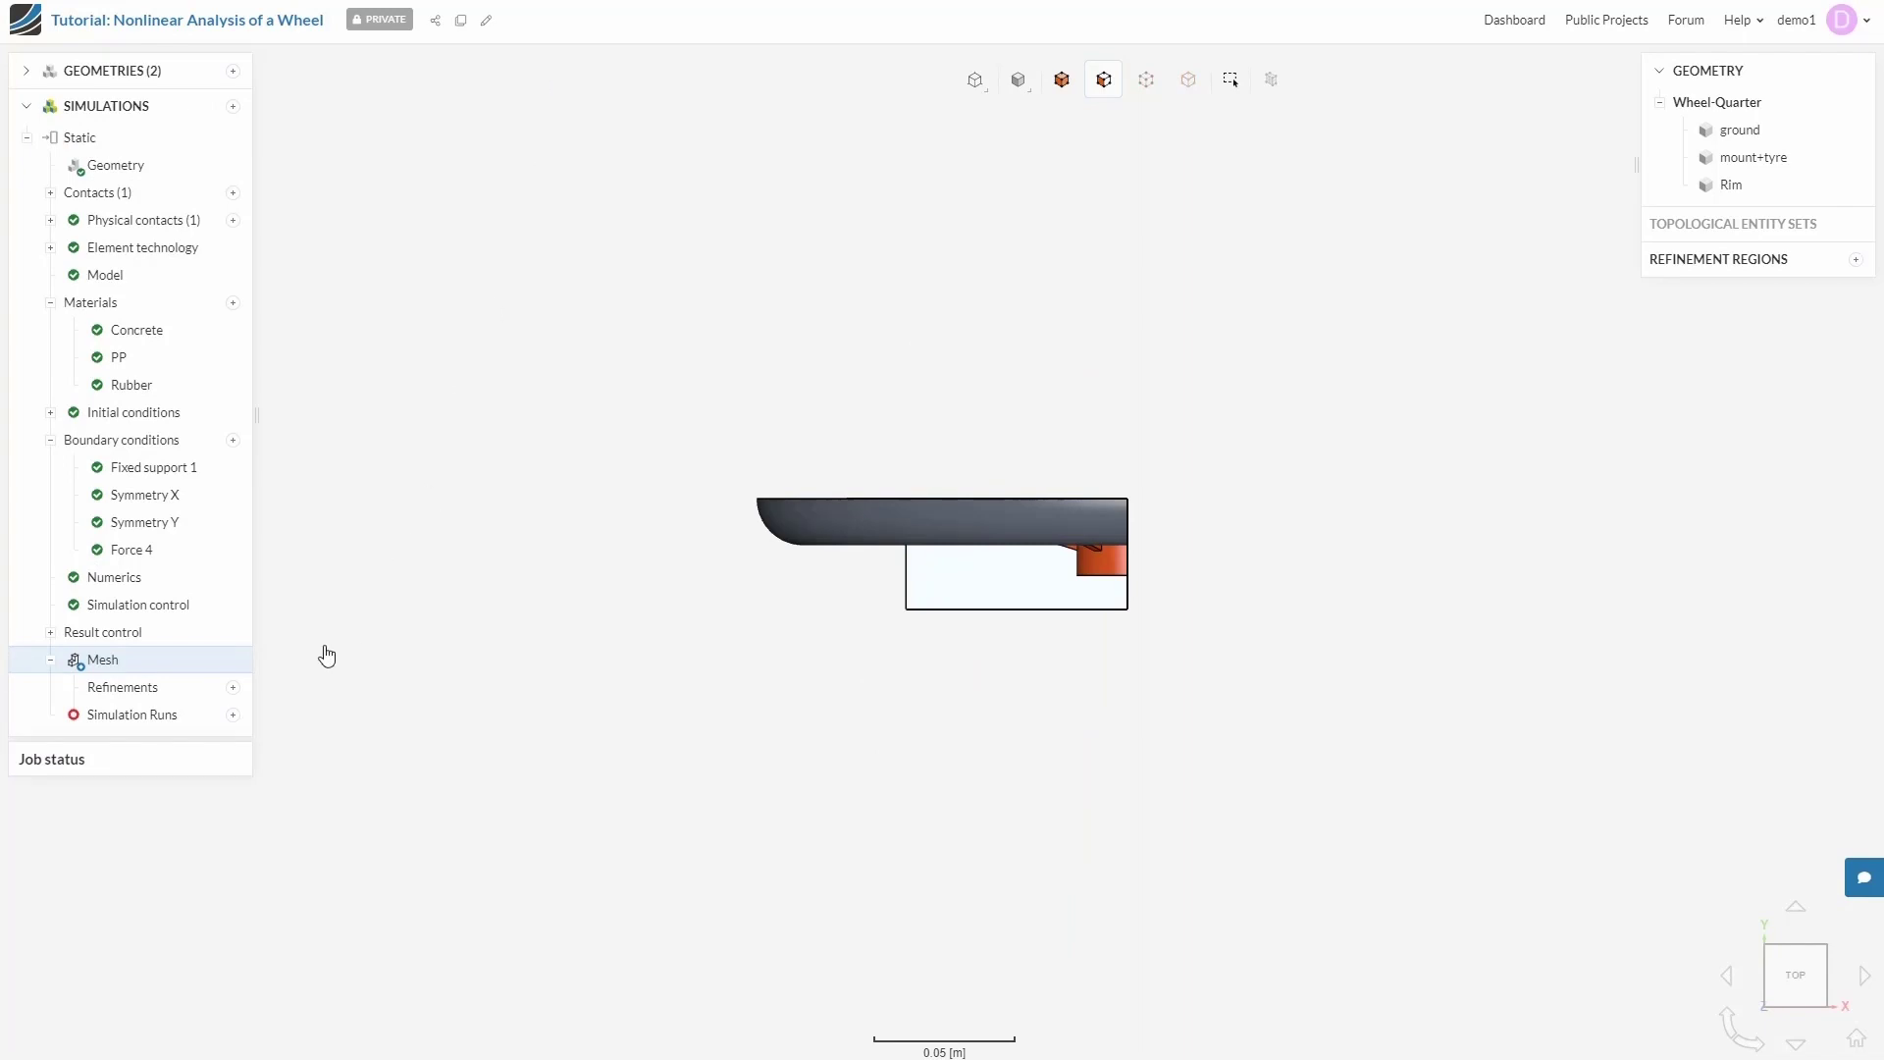
- Start a new simulation run named Run 1 and open its solver log once it has been computed
click(186, 716)
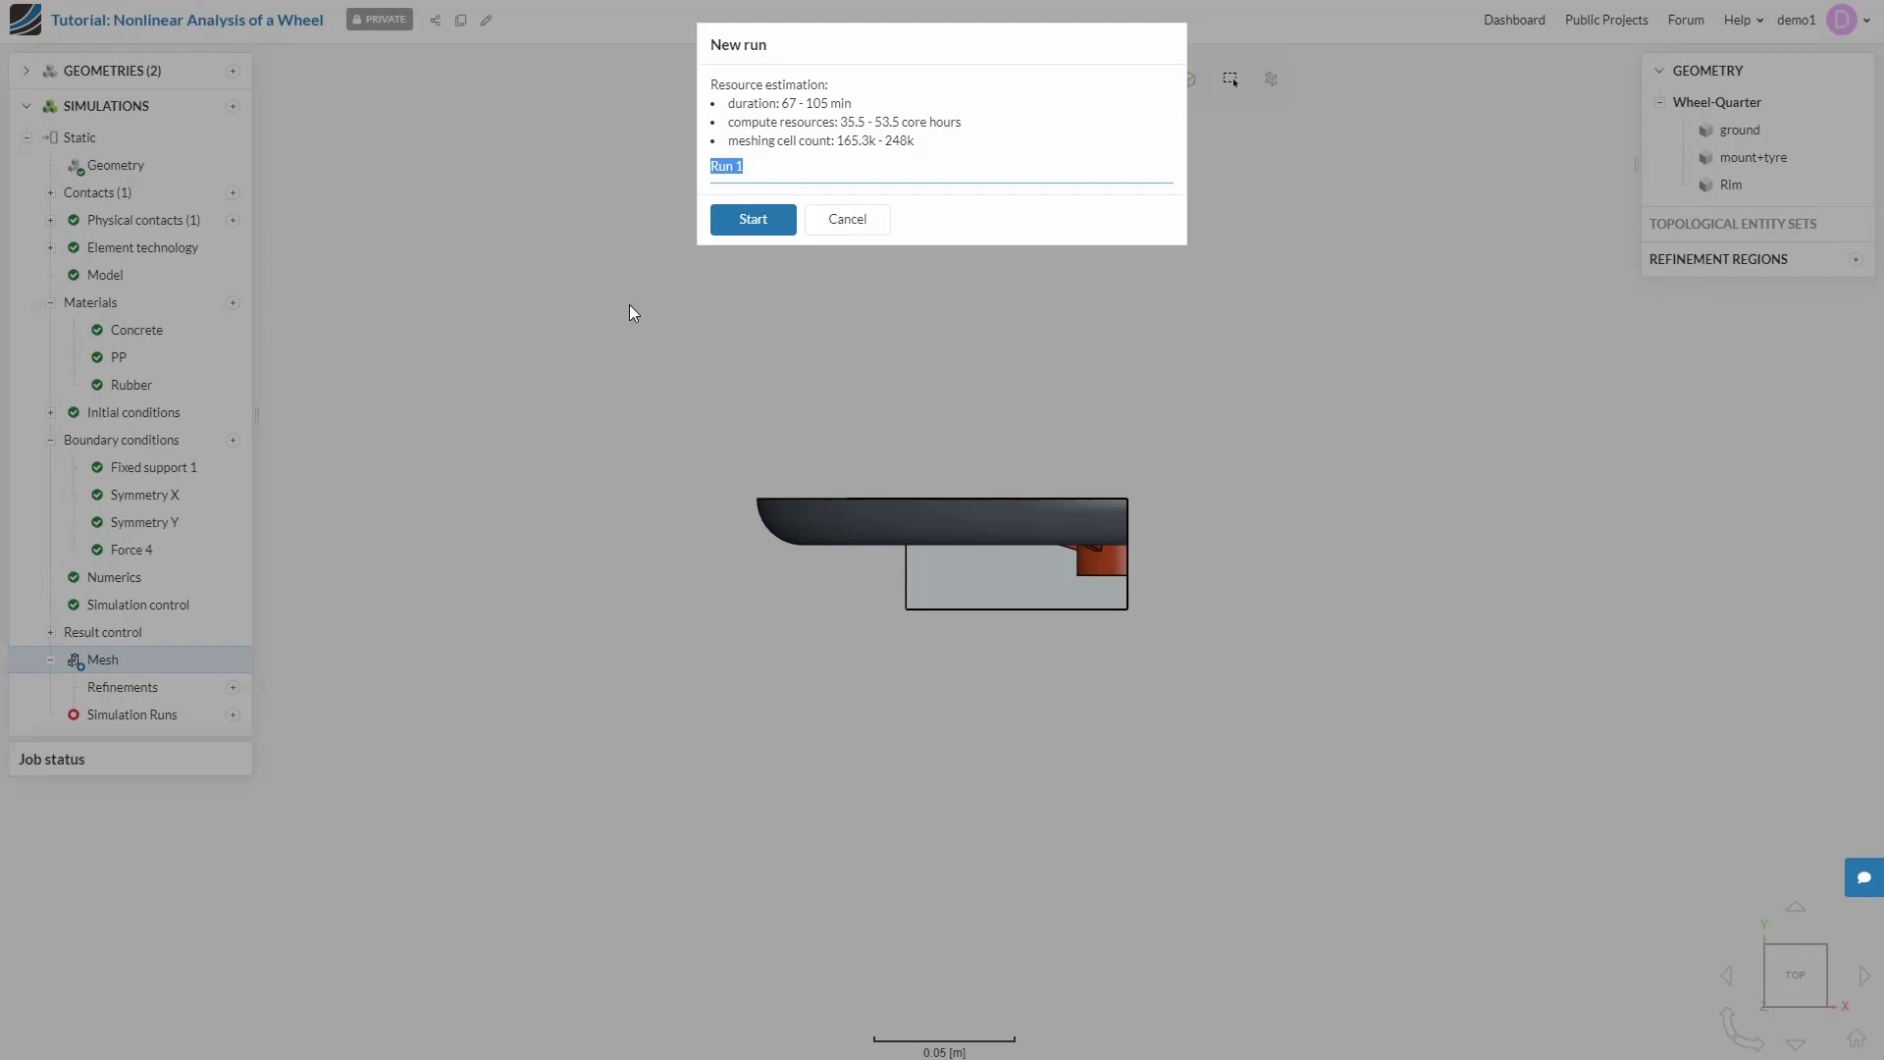
click(753, 220)
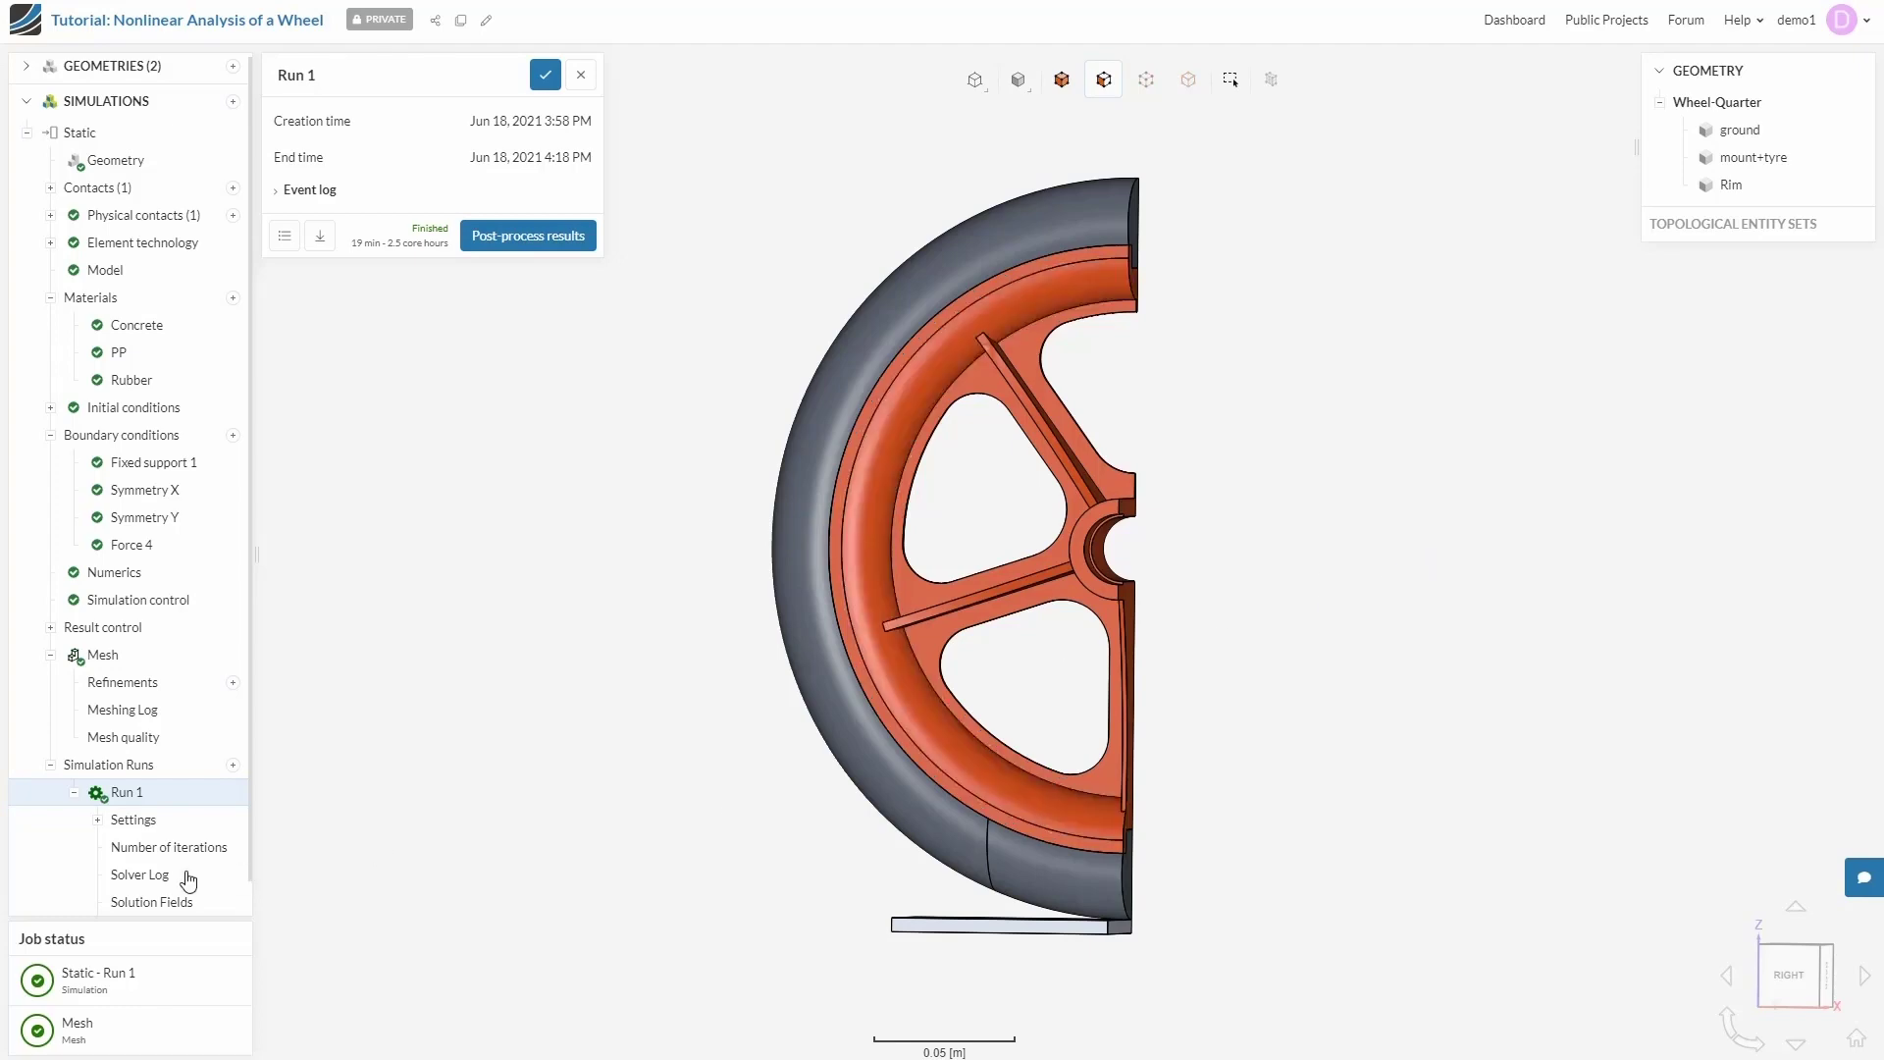
click(146, 877)
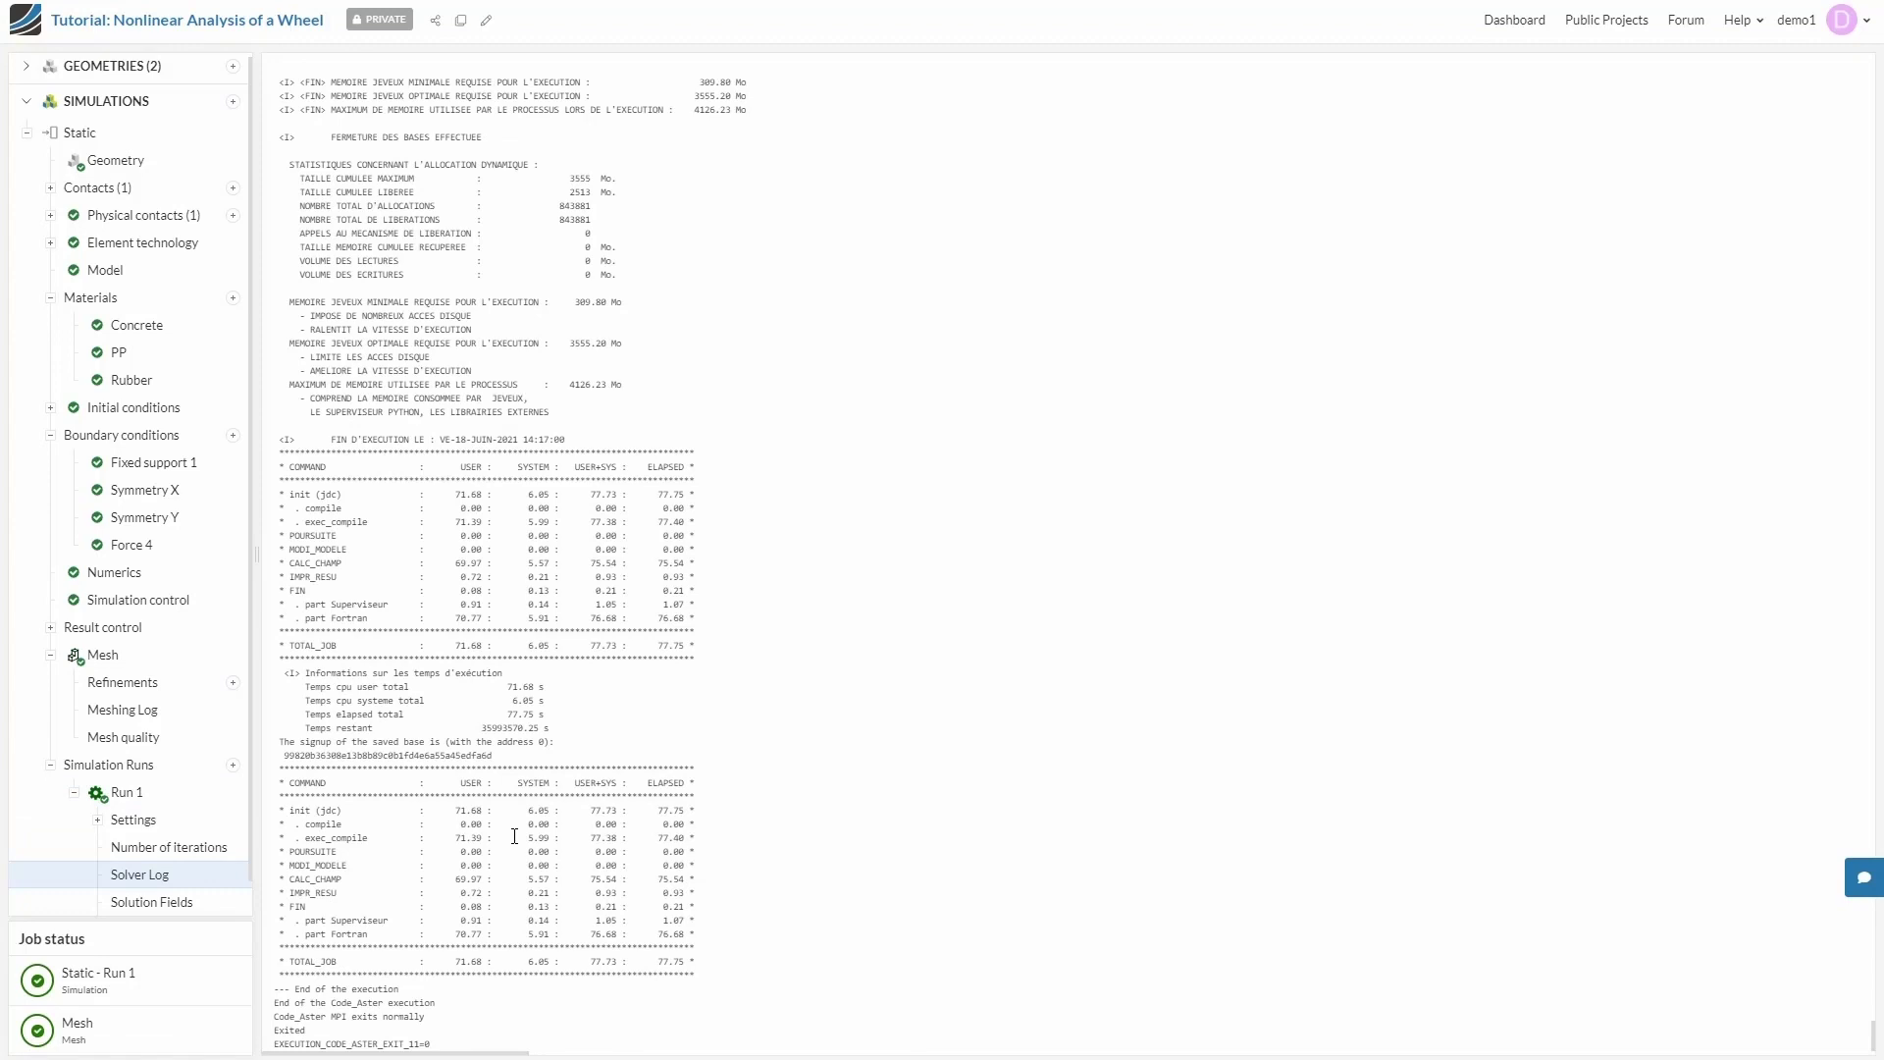
- Inspect the generated mesh close up on the rim and tyre, and expand its event log to read the element statistics
click(99, 665)
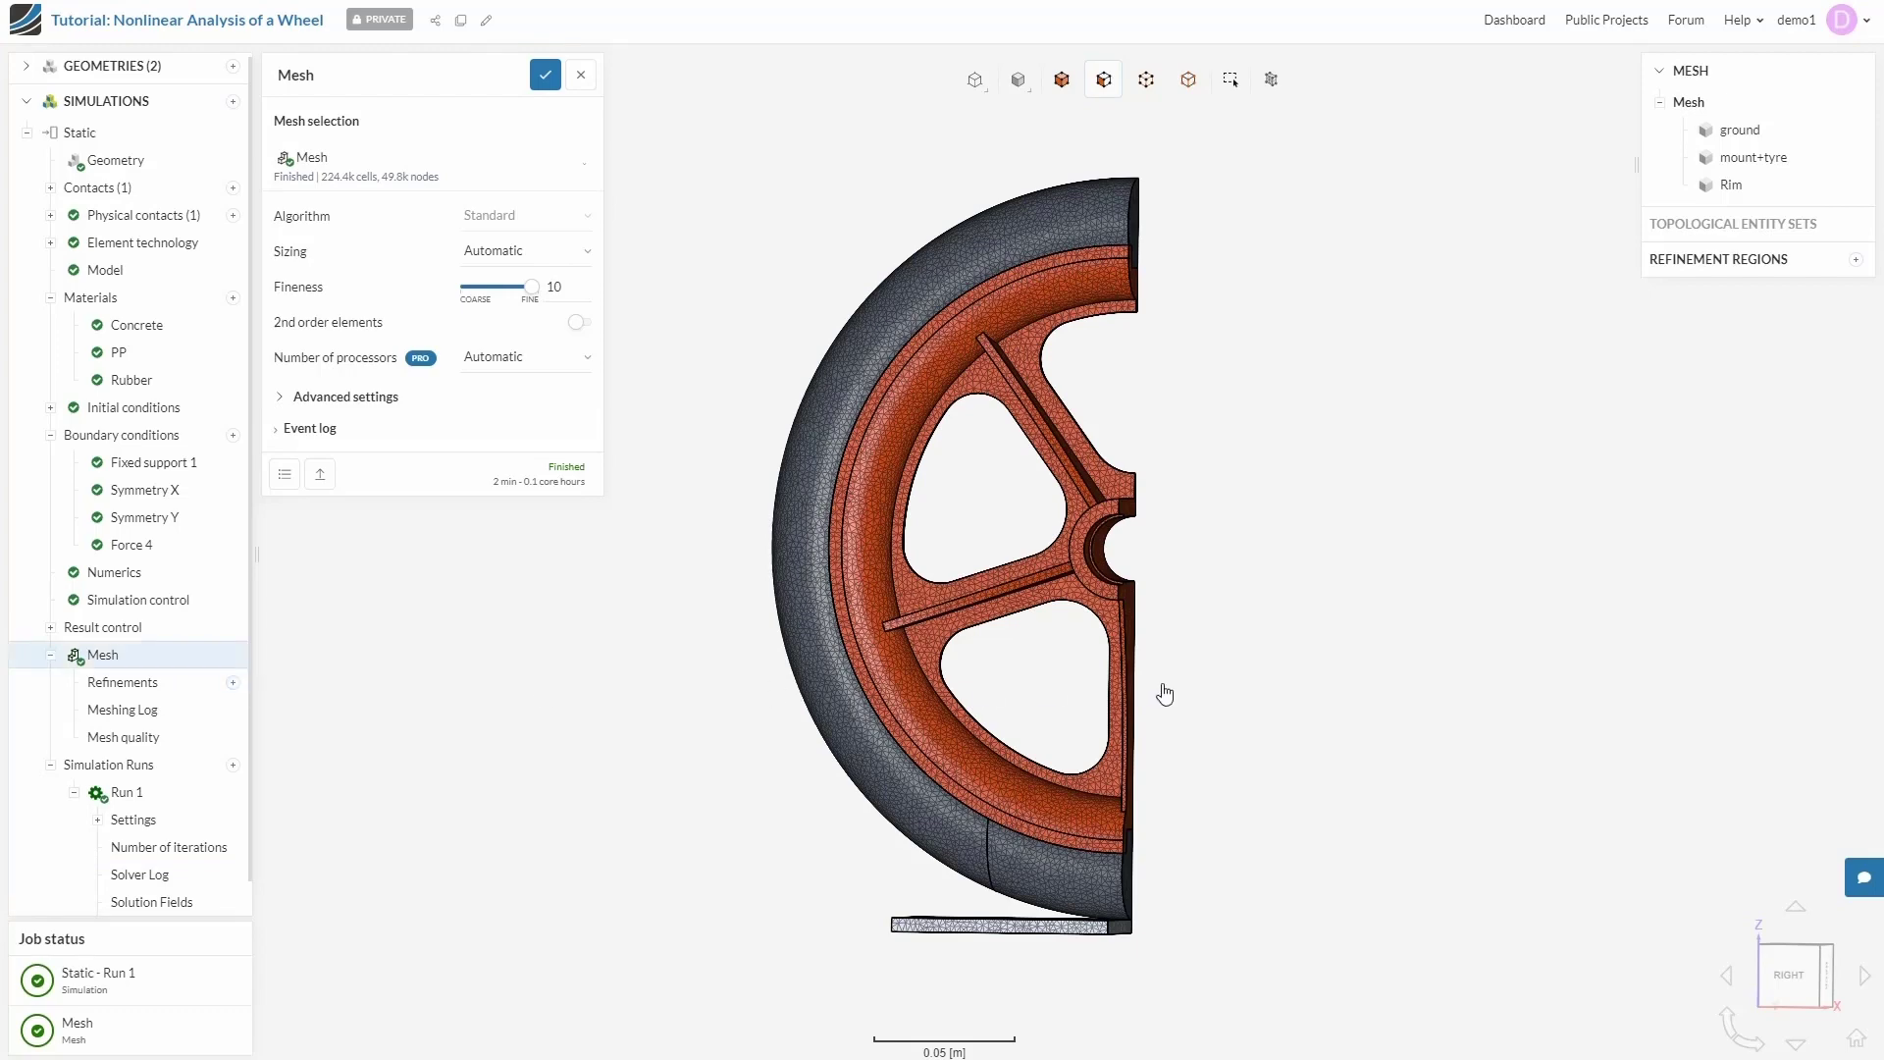
drag(1222, 694, 961, 705)
scroll(901, 741, down, 3)
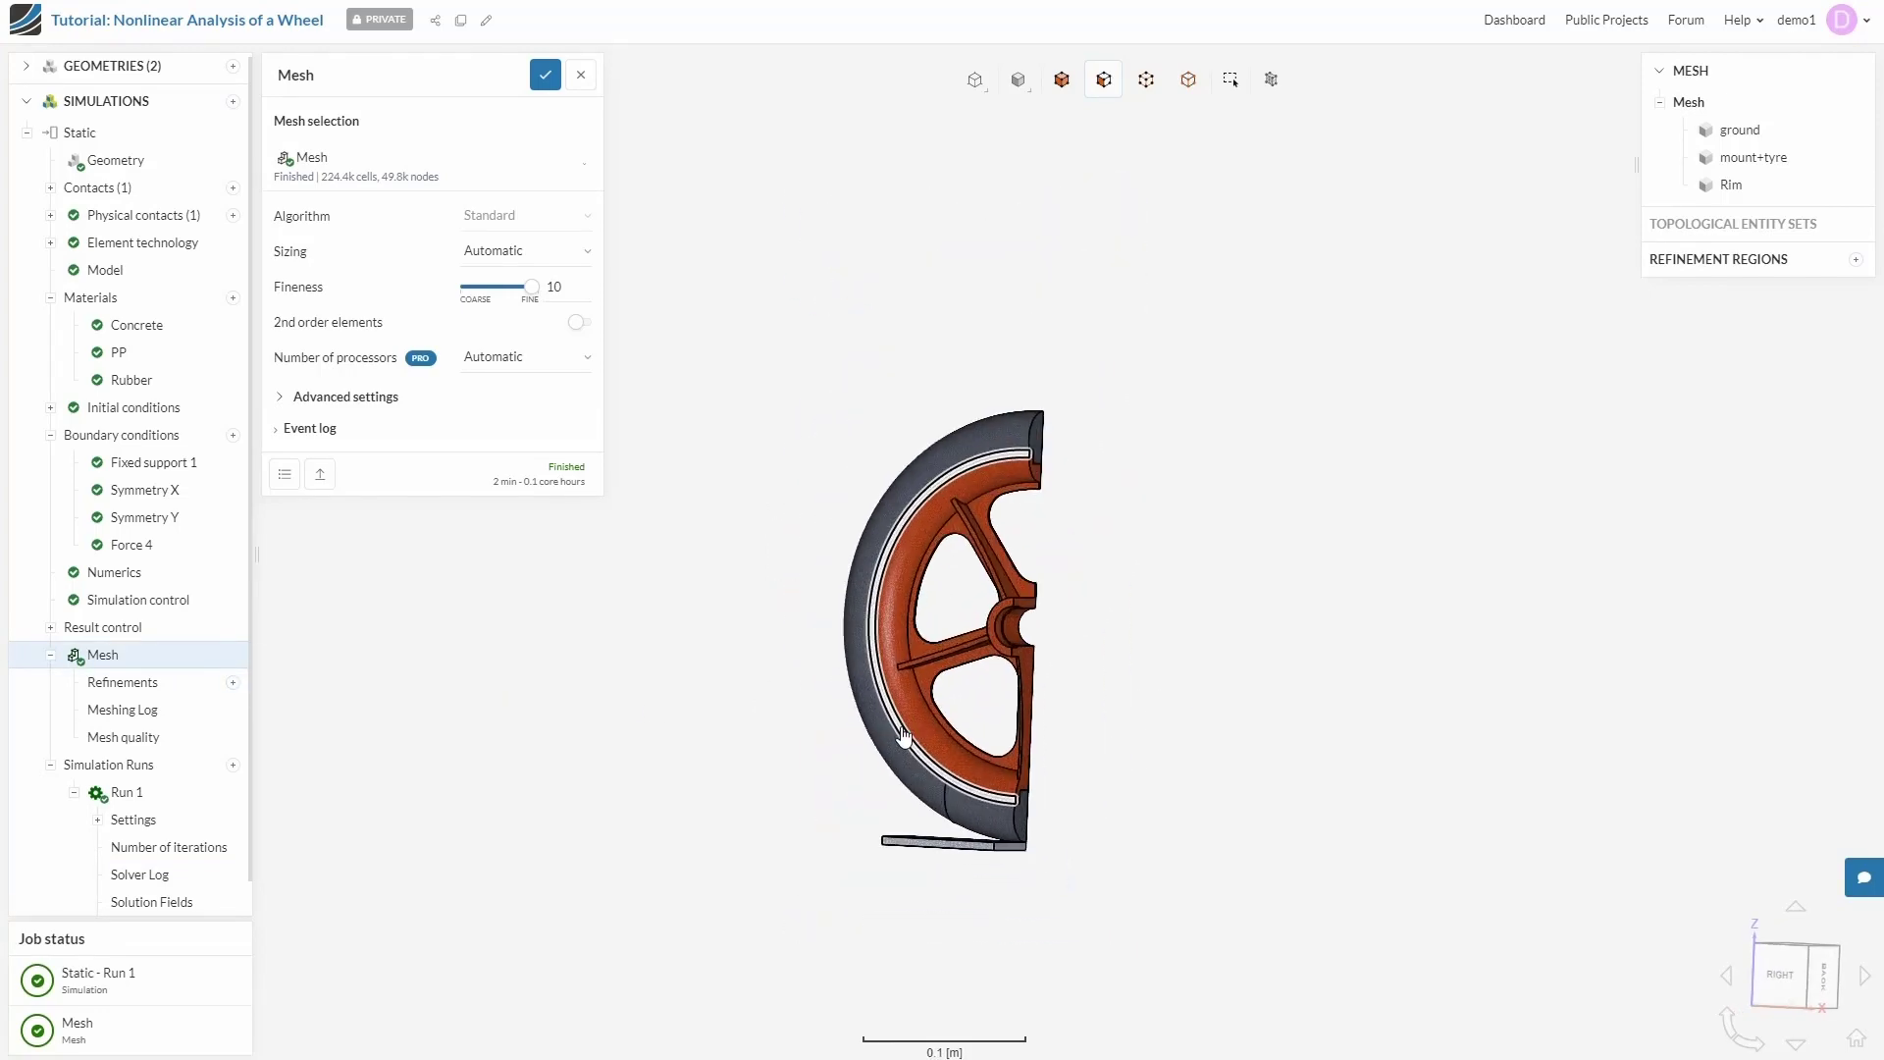
scroll(901, 739, up, 10)
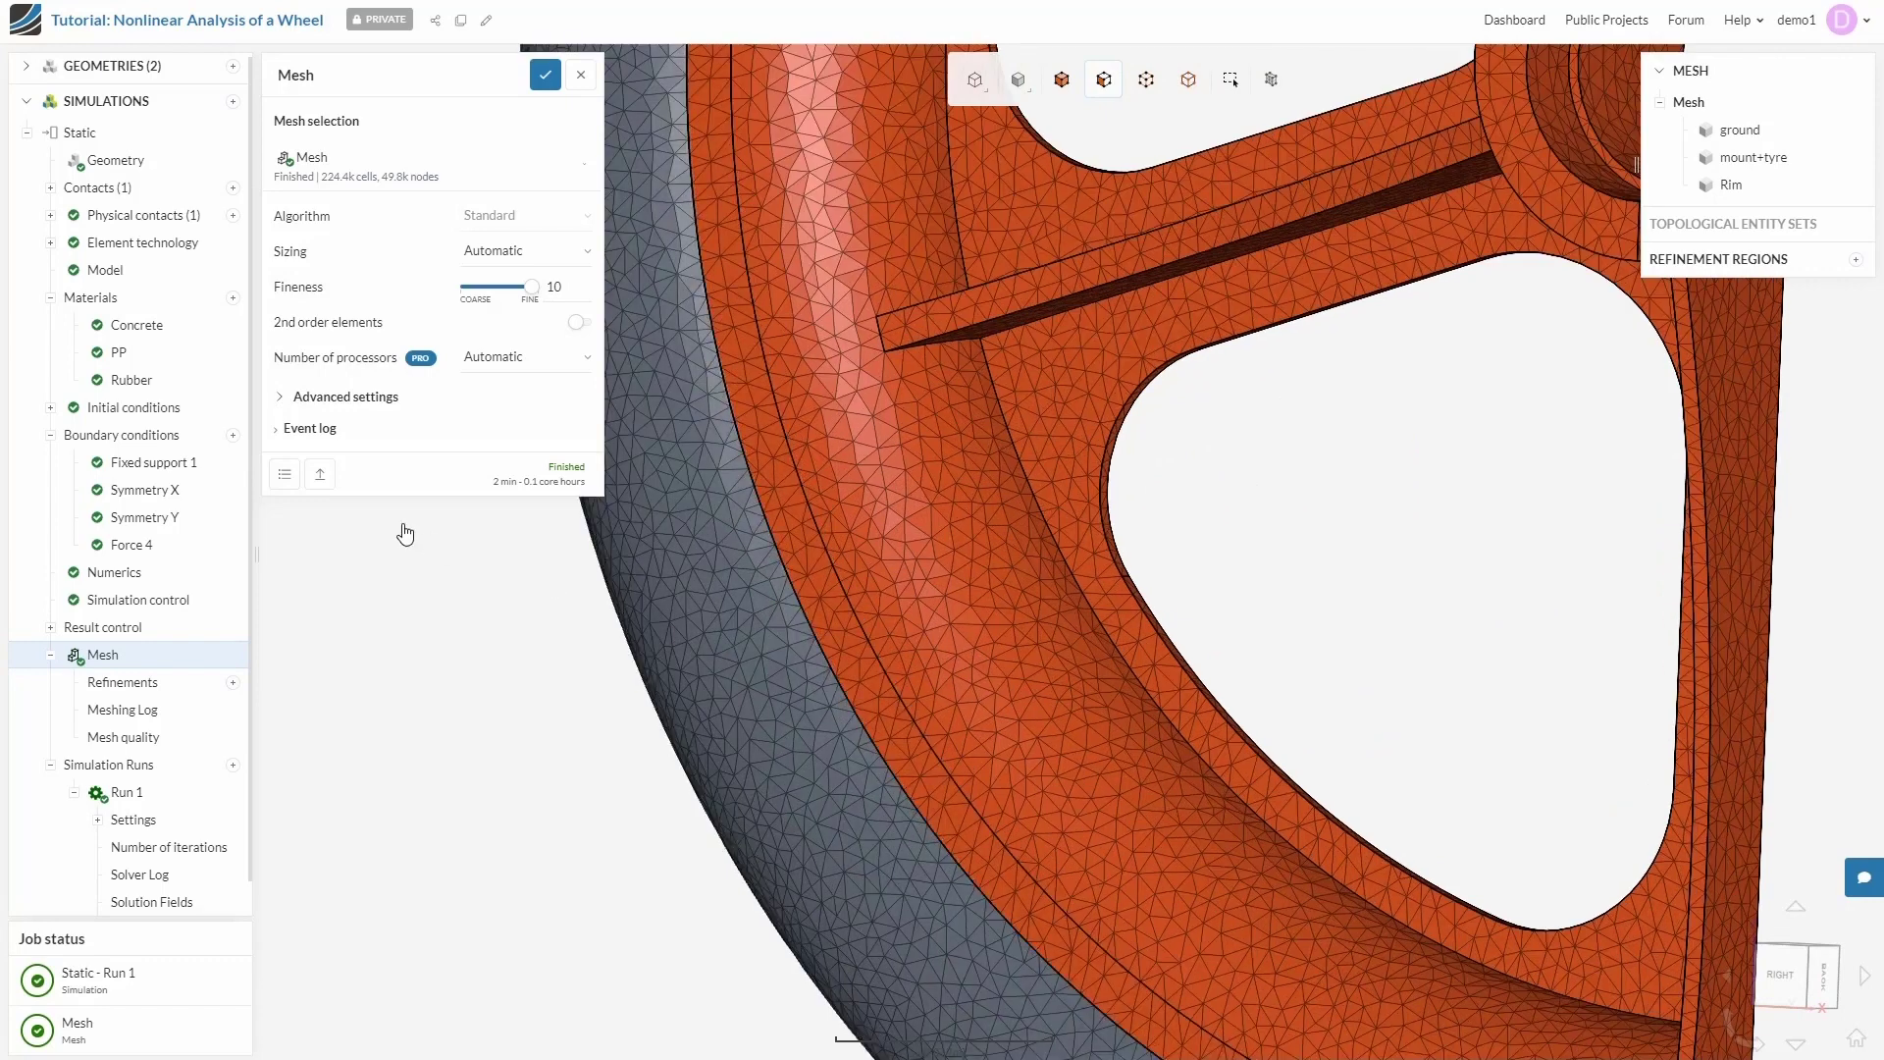
click(280, 433)
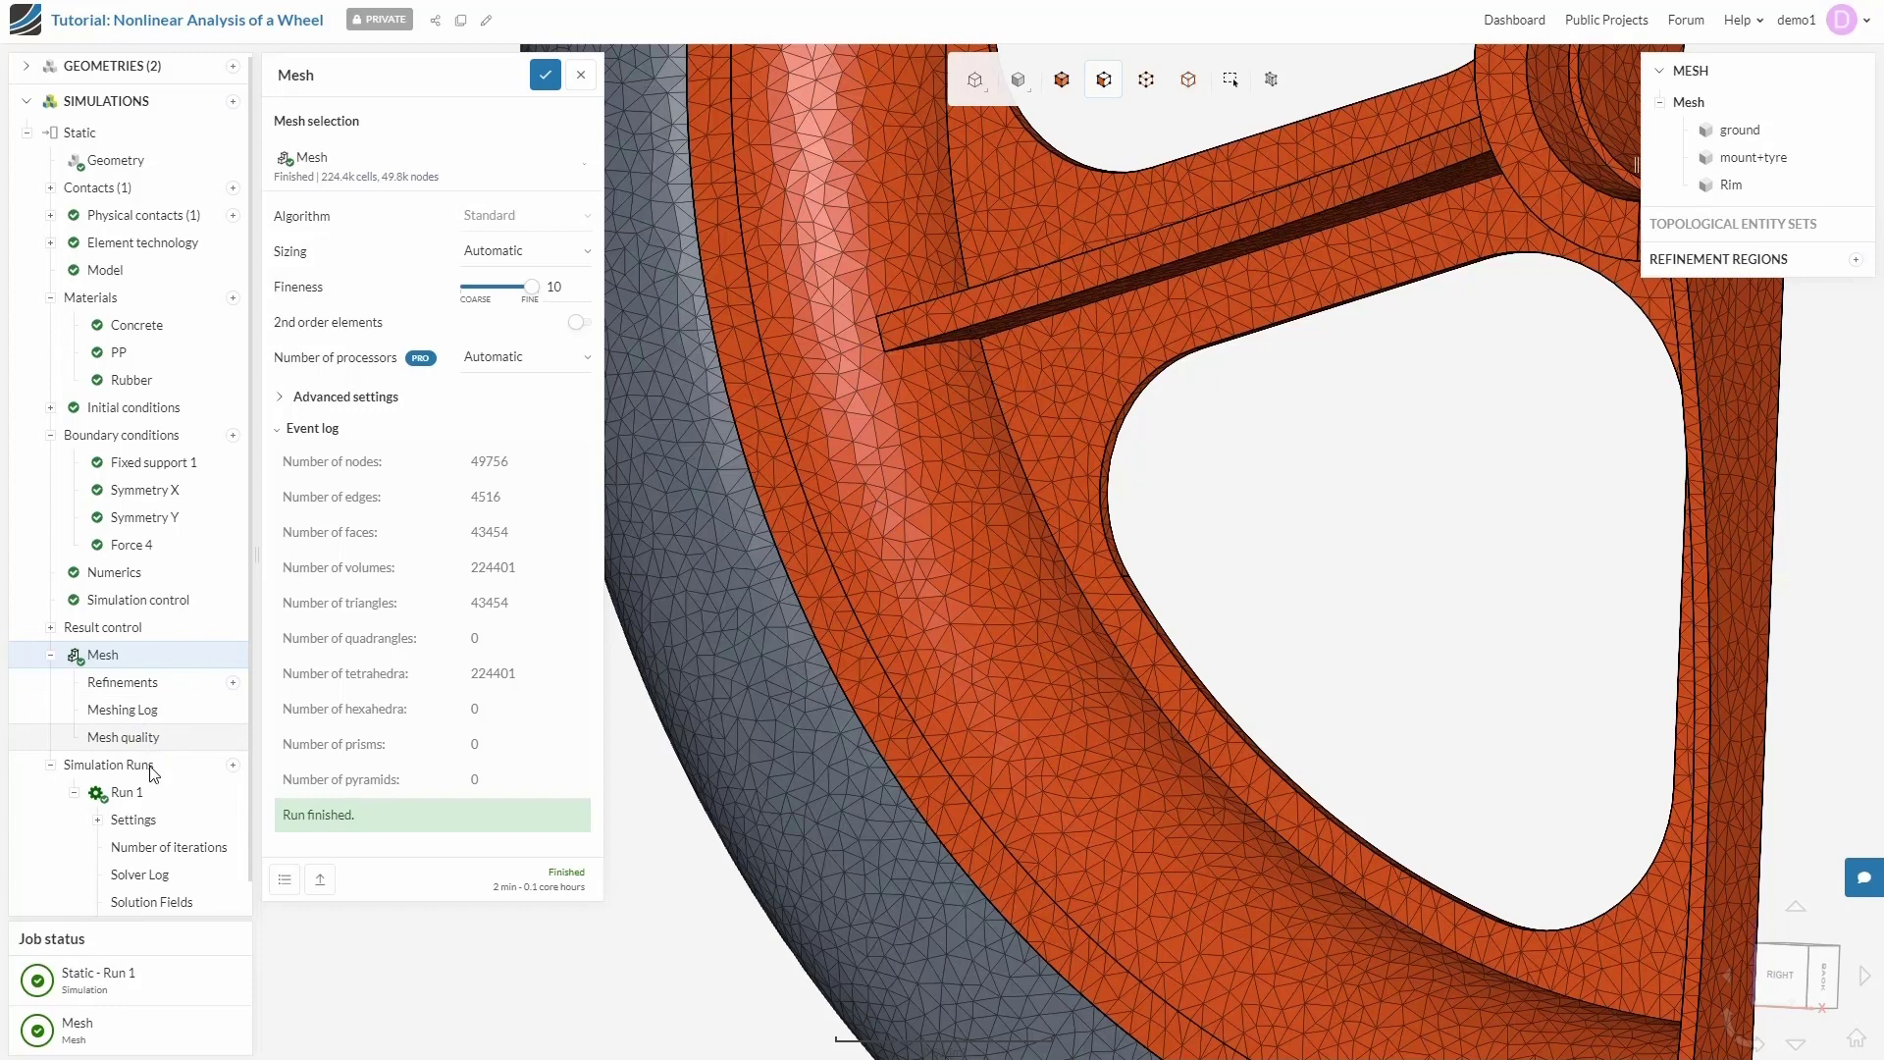
- Open the post-processed results of Run 1 and switch the Von Mises stress legend to a continuous scale
click(143, 797)
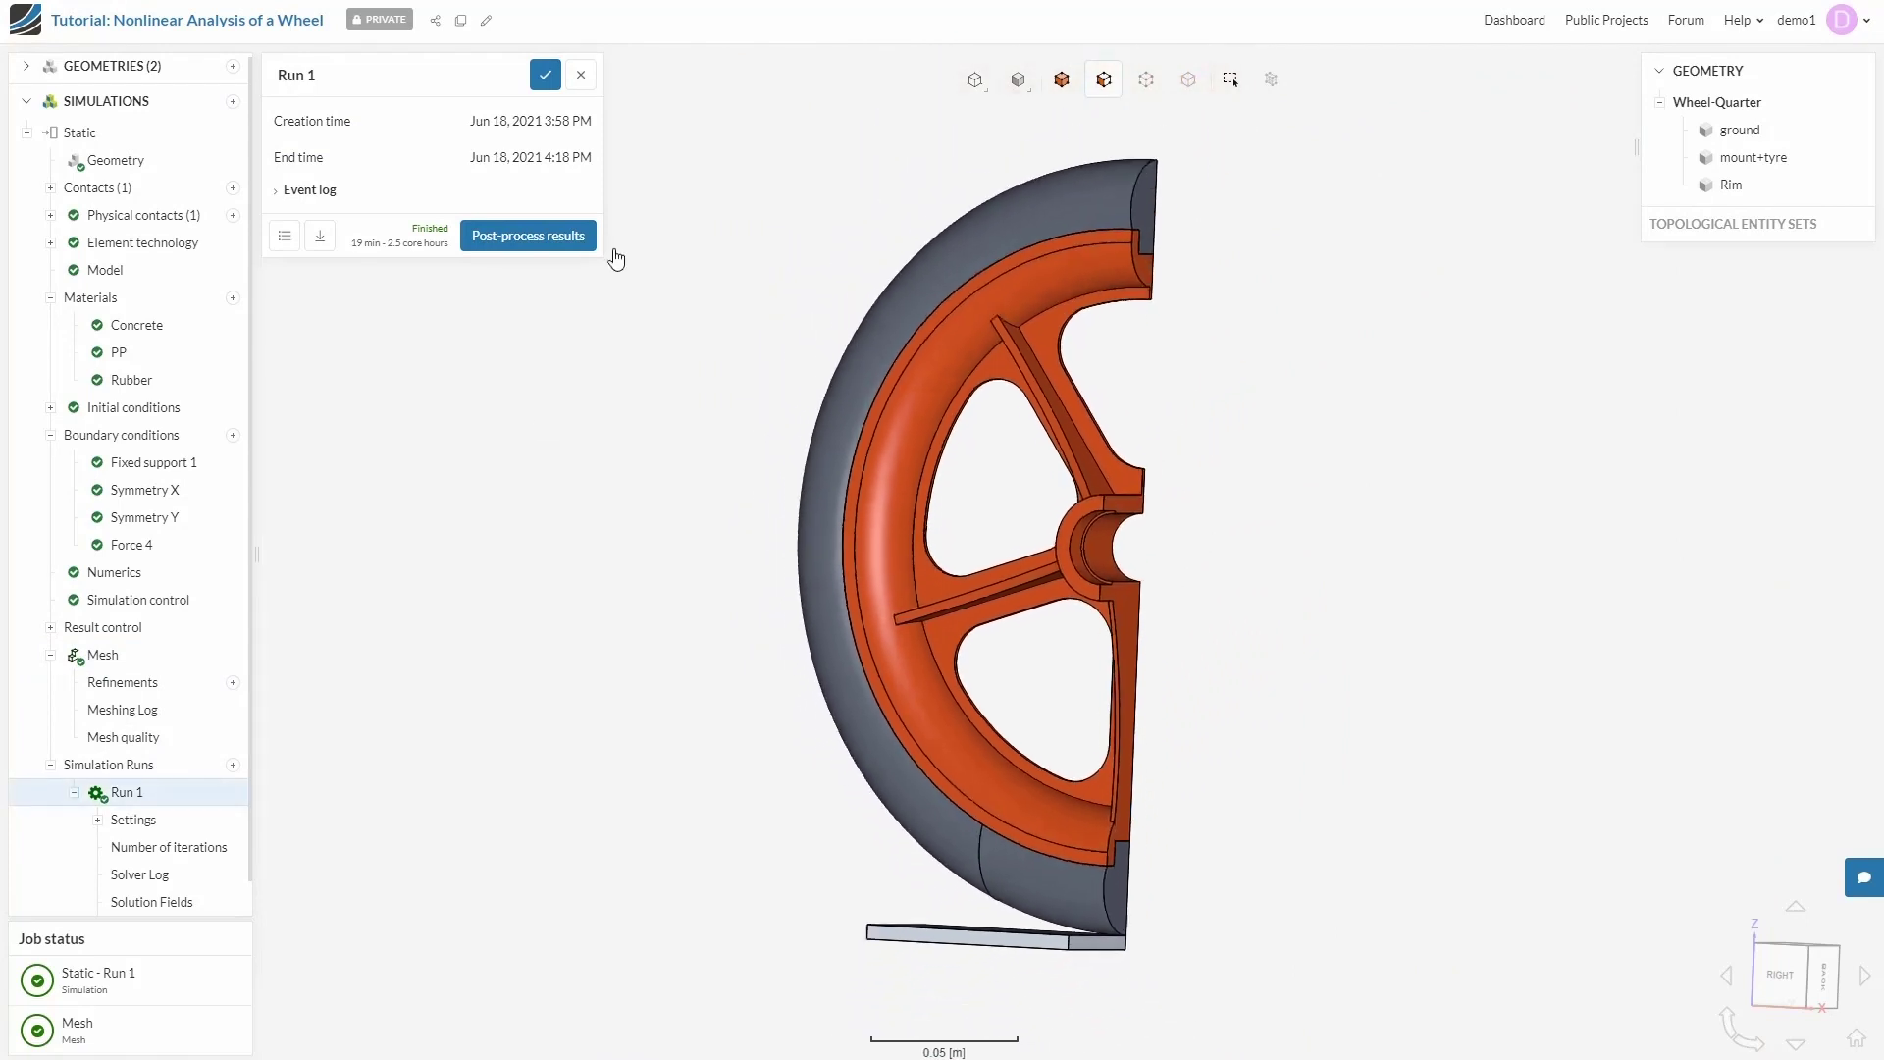
click(528, 236)
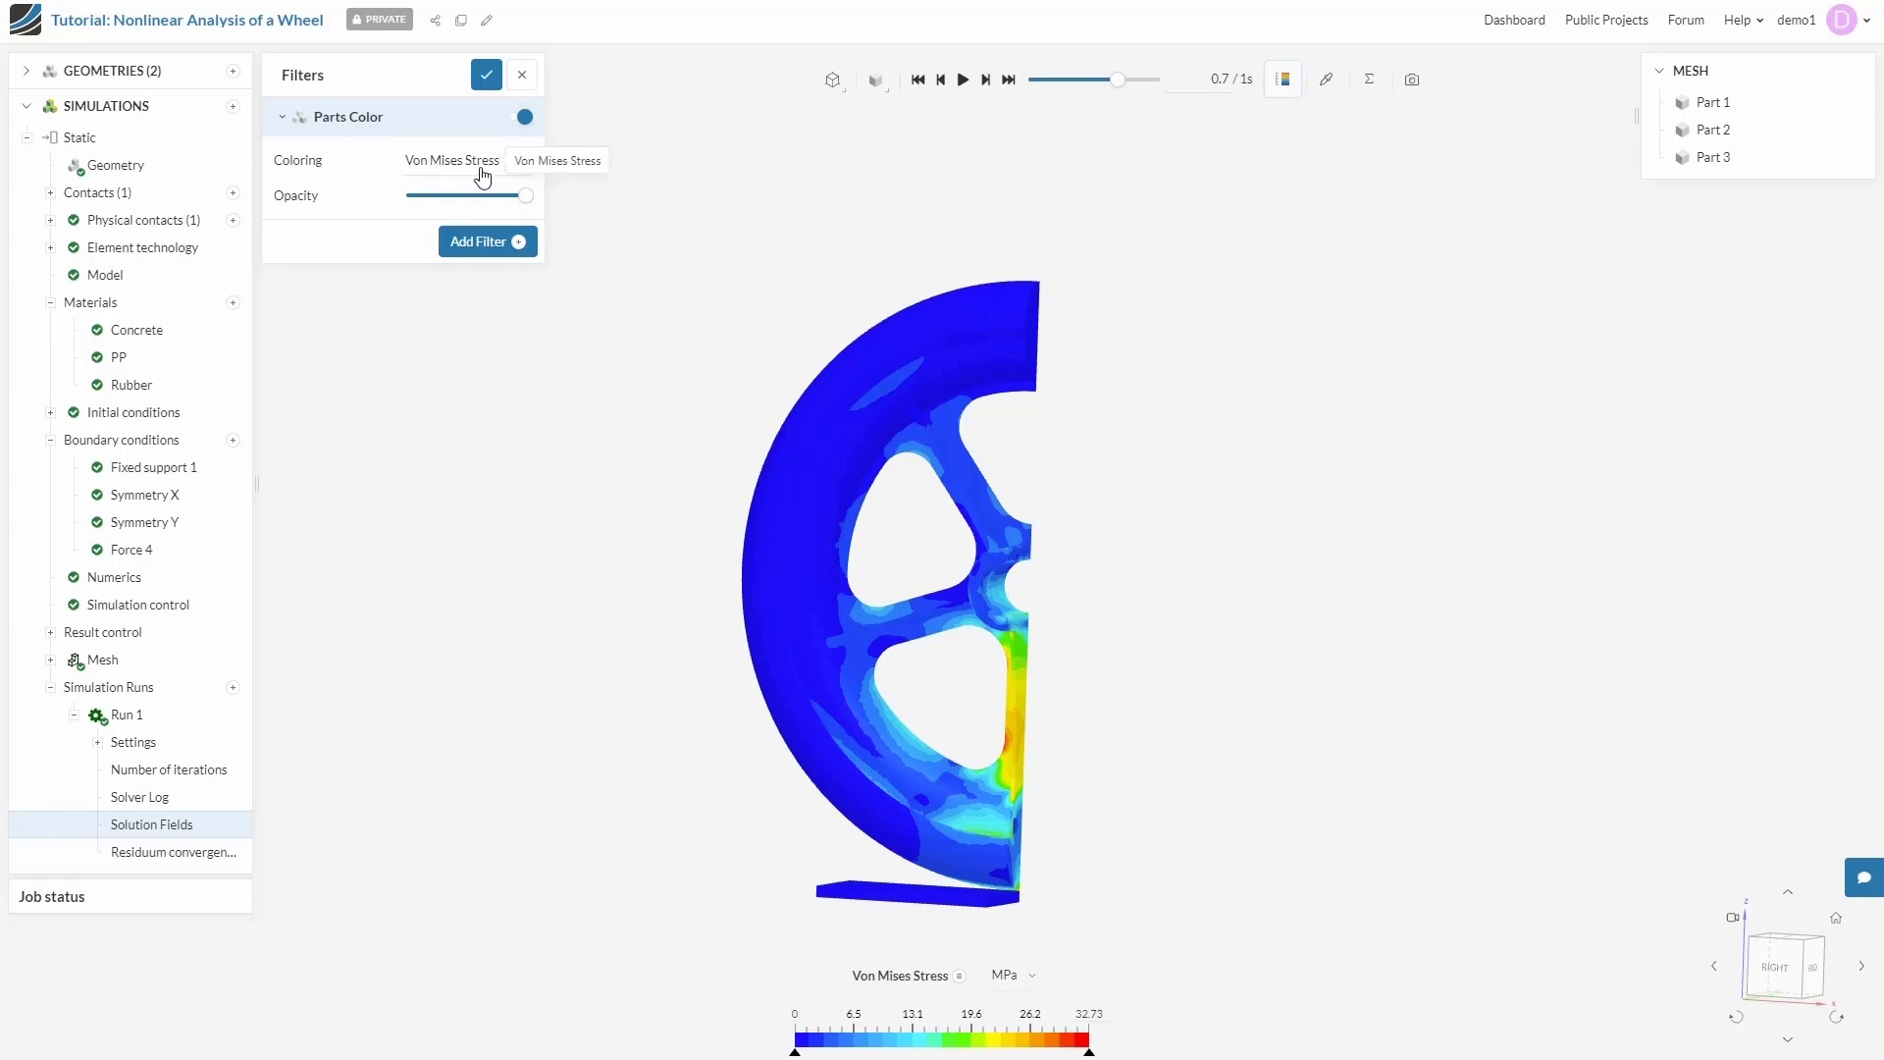
right_click(969, 1045)
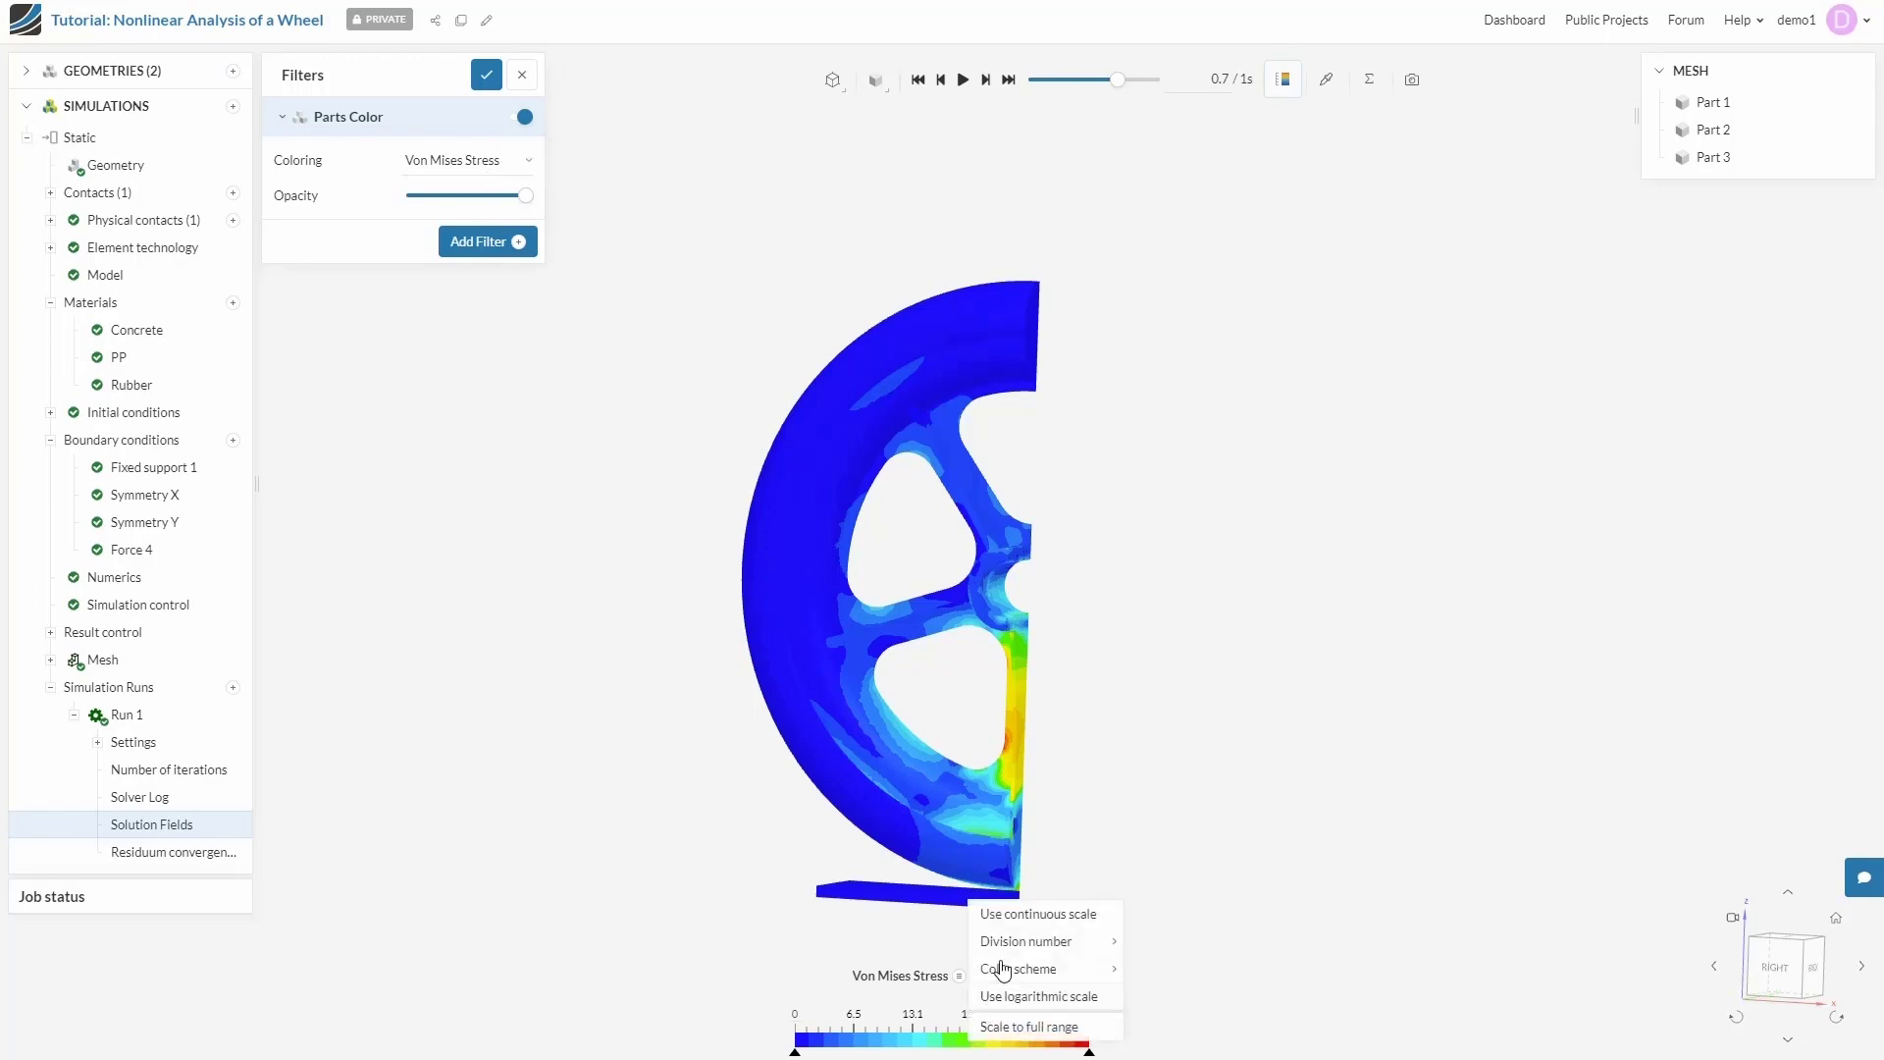
click(1005, 914)
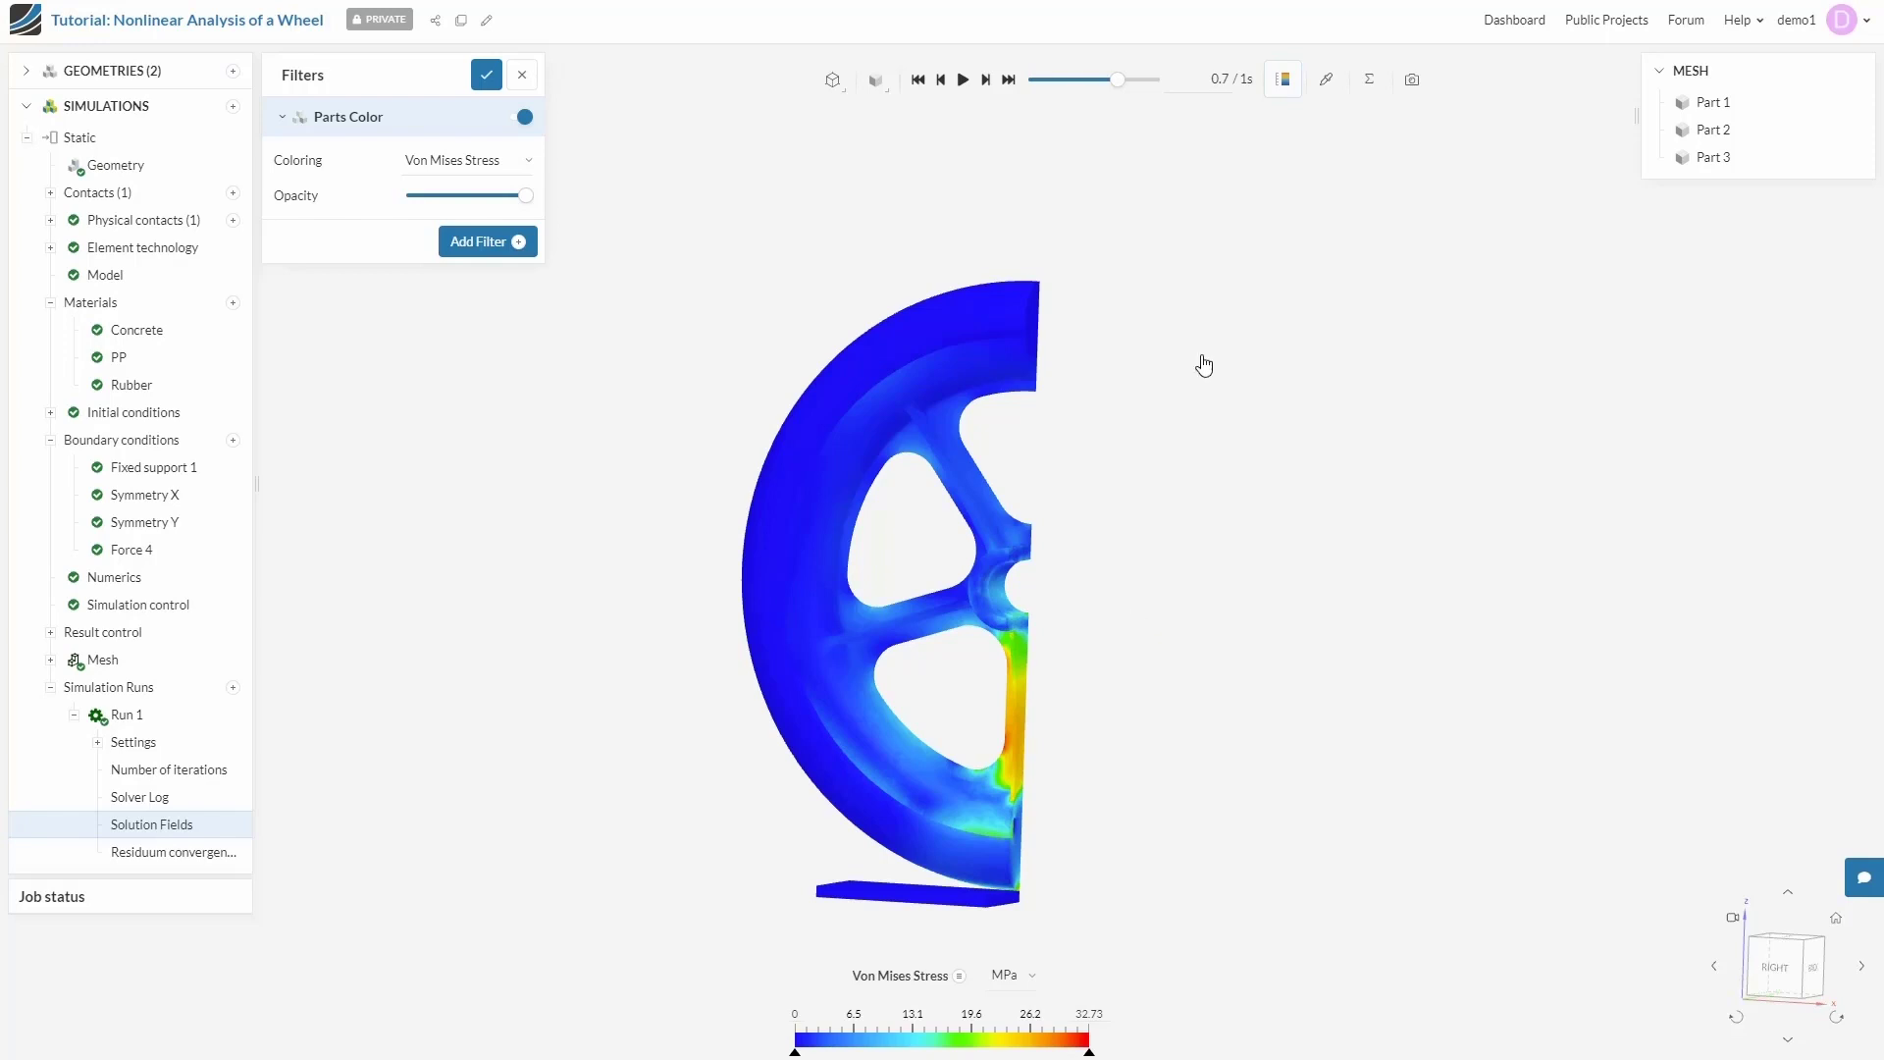
- Show the solution fields at a time of 0.5 s
click(1216, 78)
text(0.5)
click(1215, 107)
- Inspect the cut side of the wheel and probe the Von Mises stress on the tyre, the rim and the highly stressed lower spoke
drag(1139, 510, 804, 569)
drag(1043, 589, 515, 589)
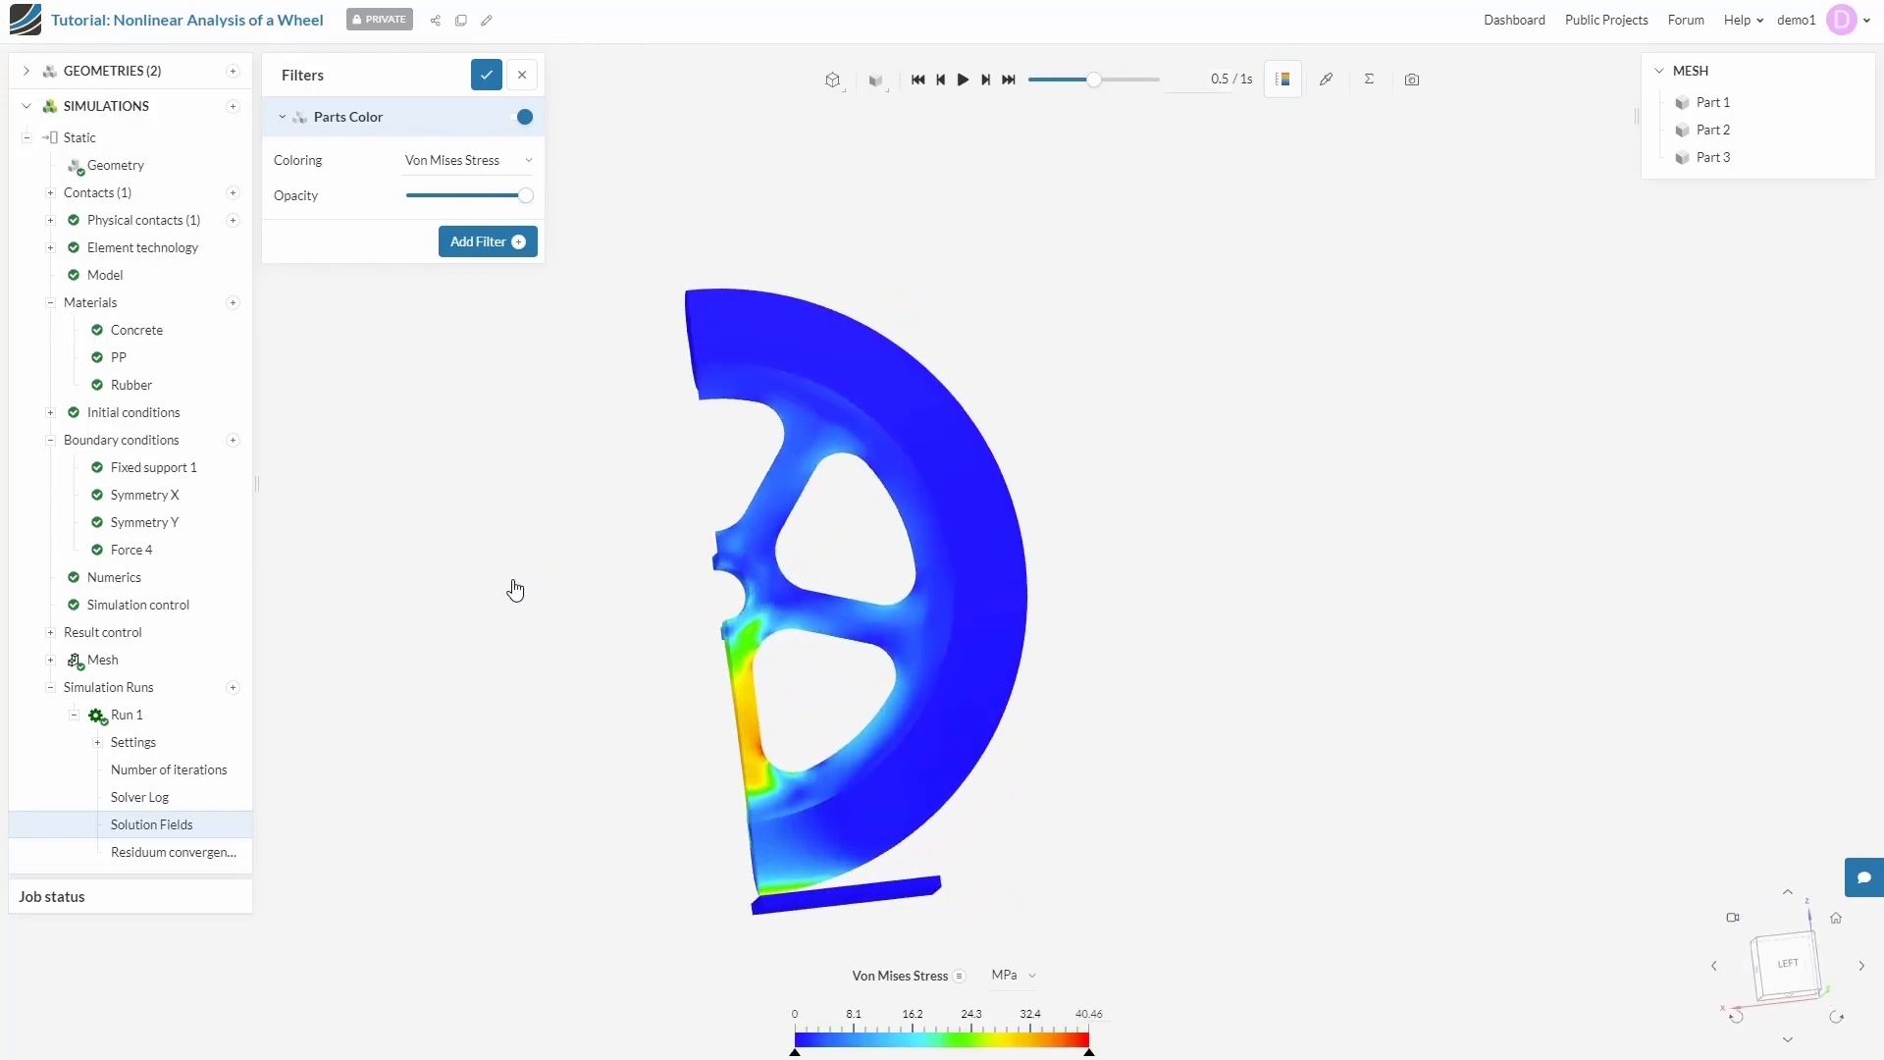
click(738, 662)
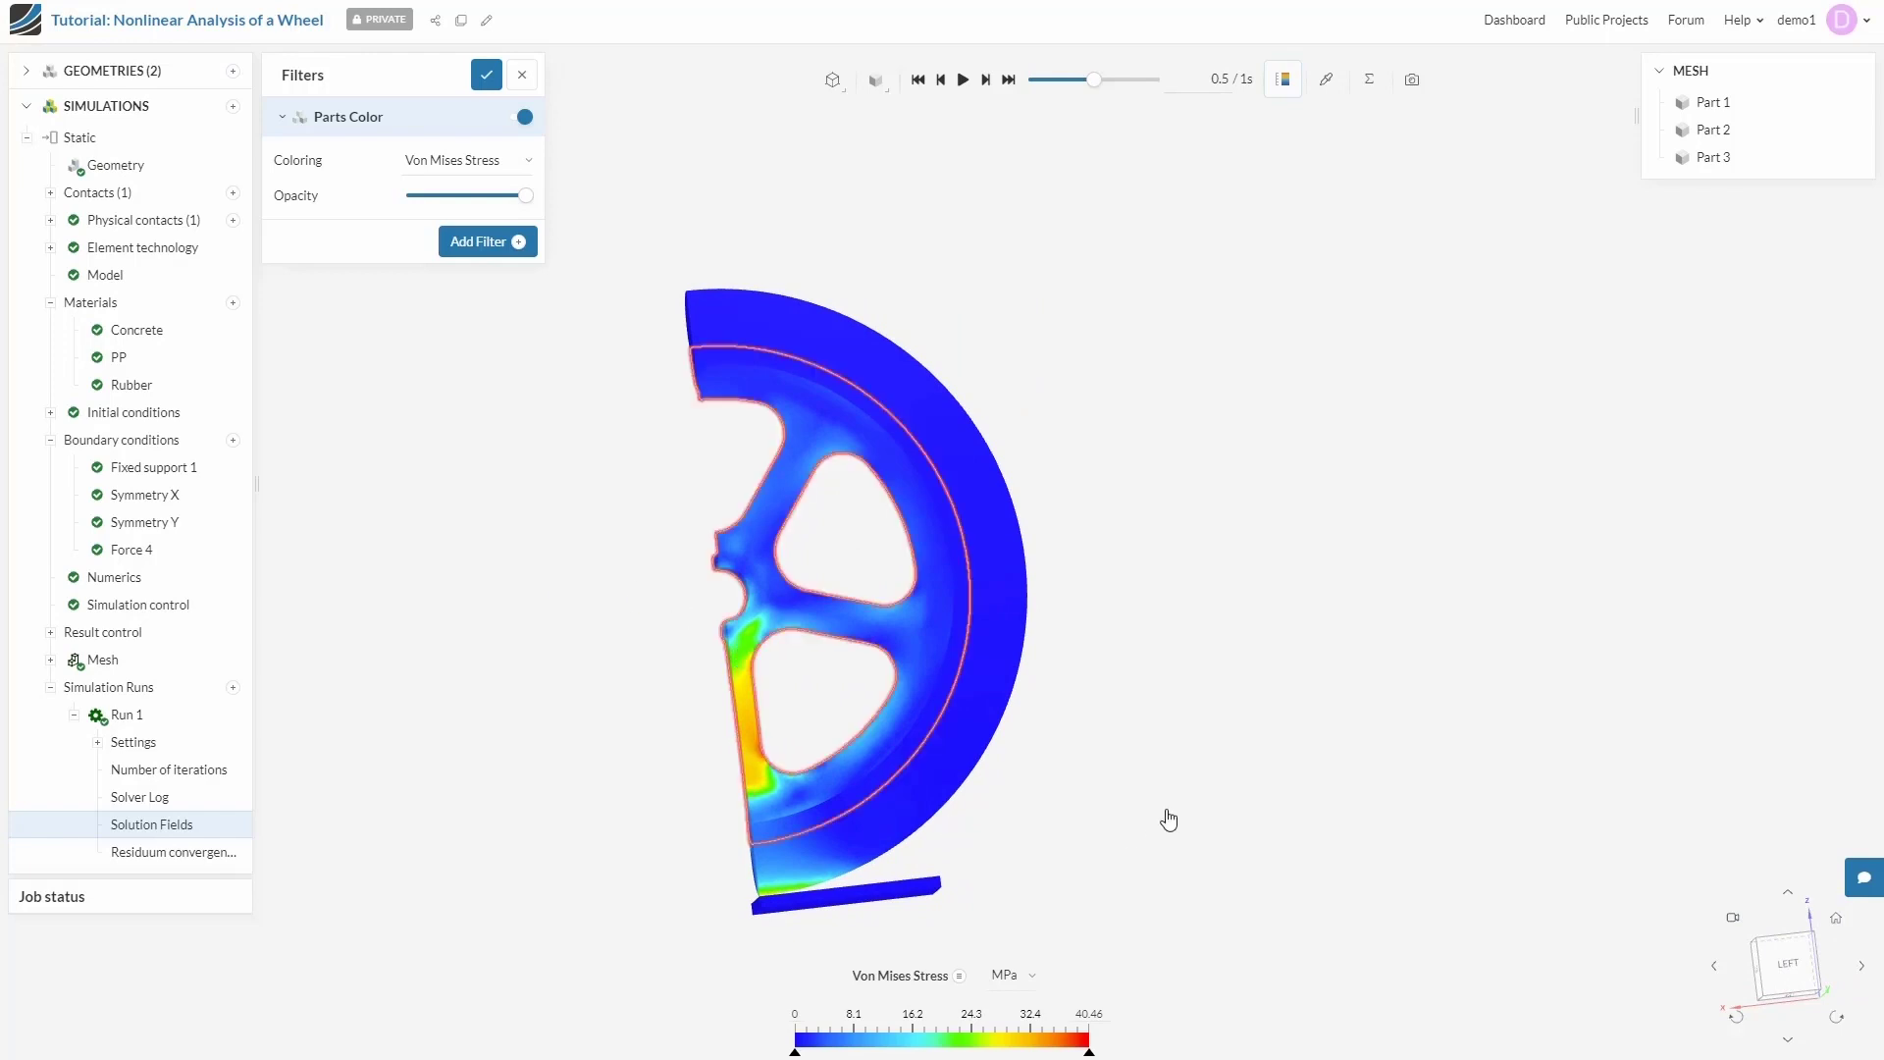
drag(1168, 820, 670, 769)
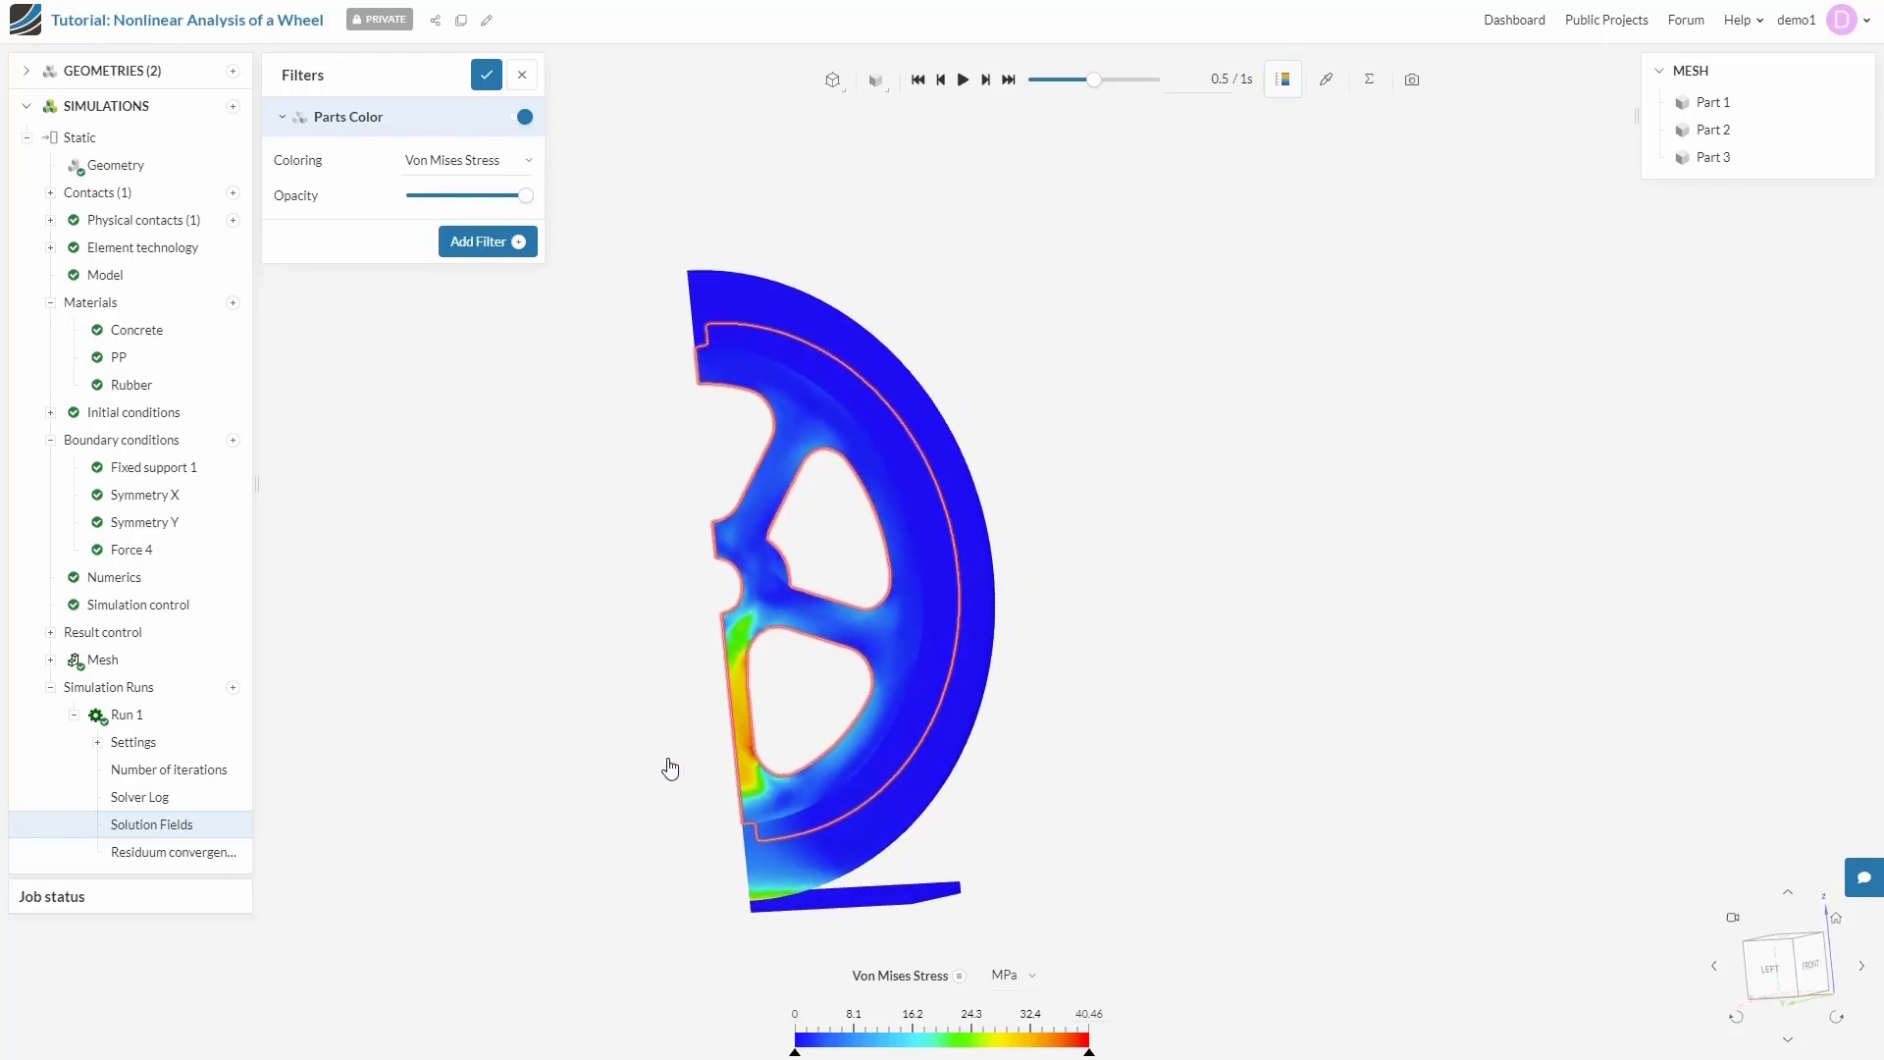
click(670, 768)
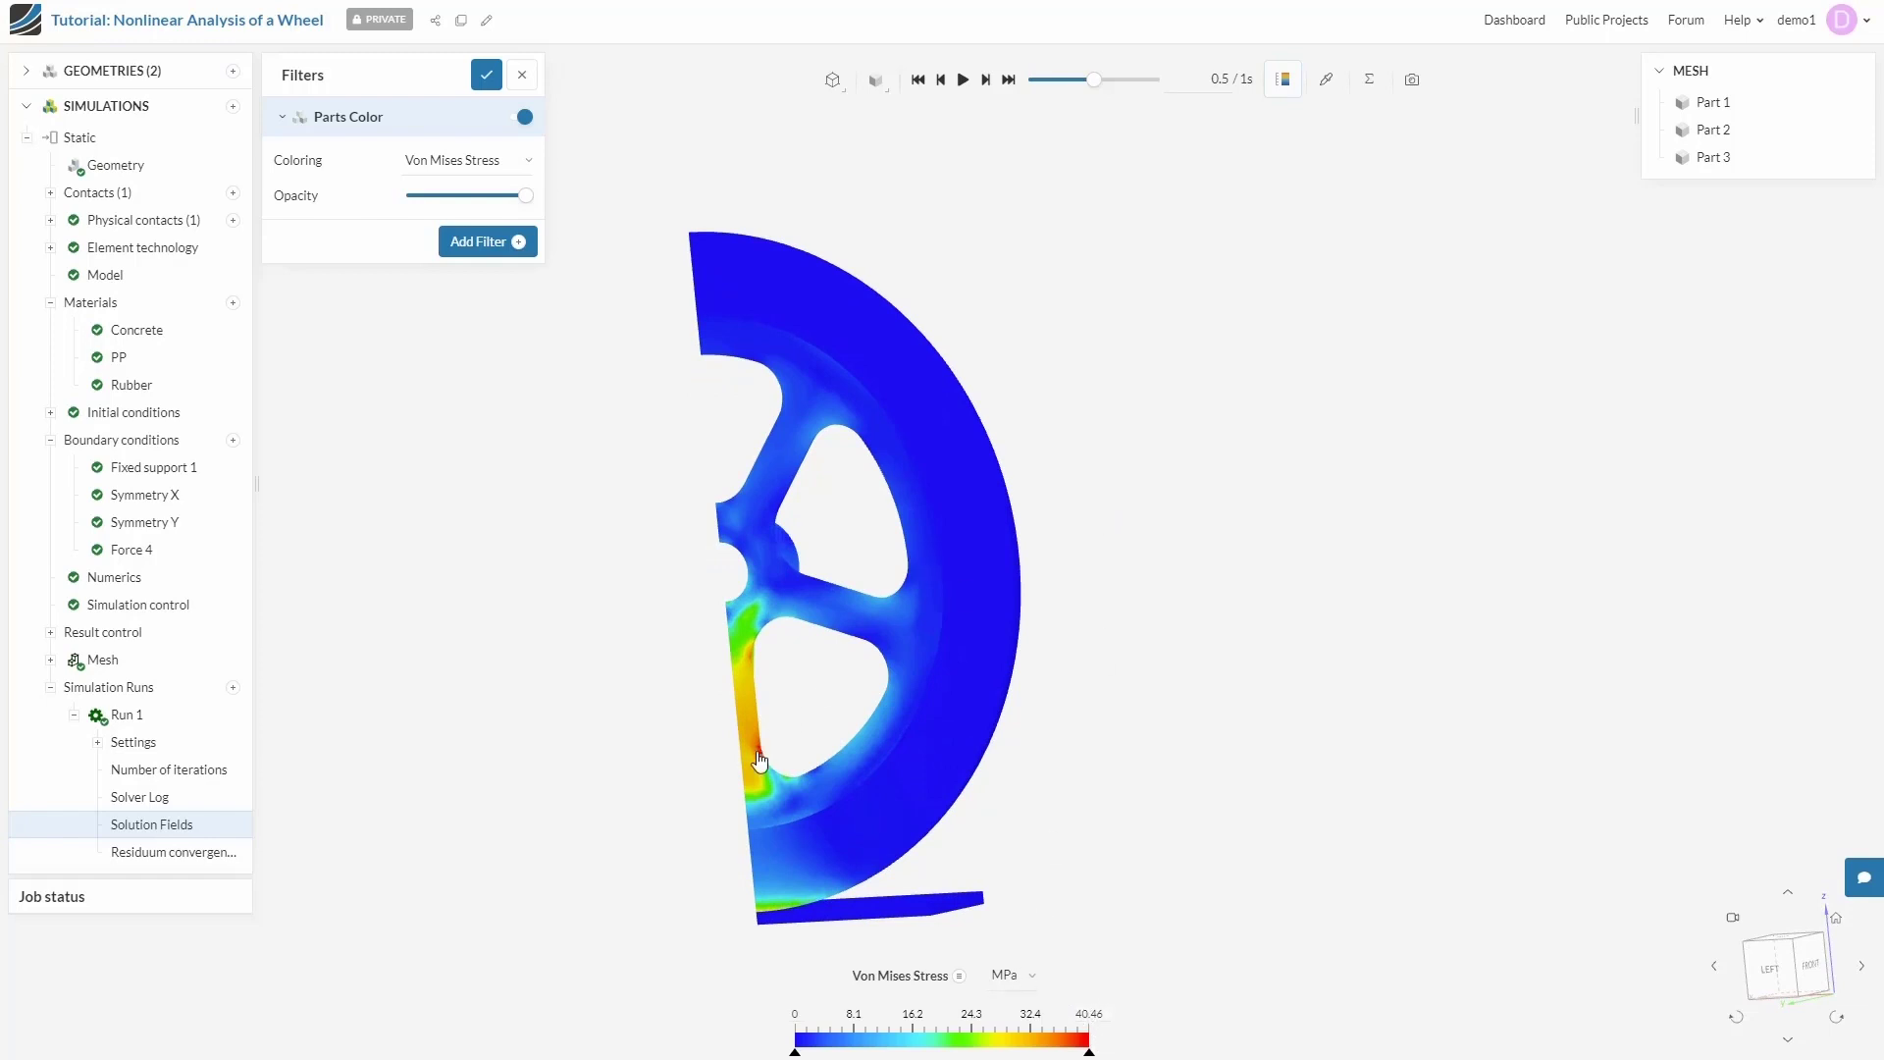
scroll(768, 753, up, 2)
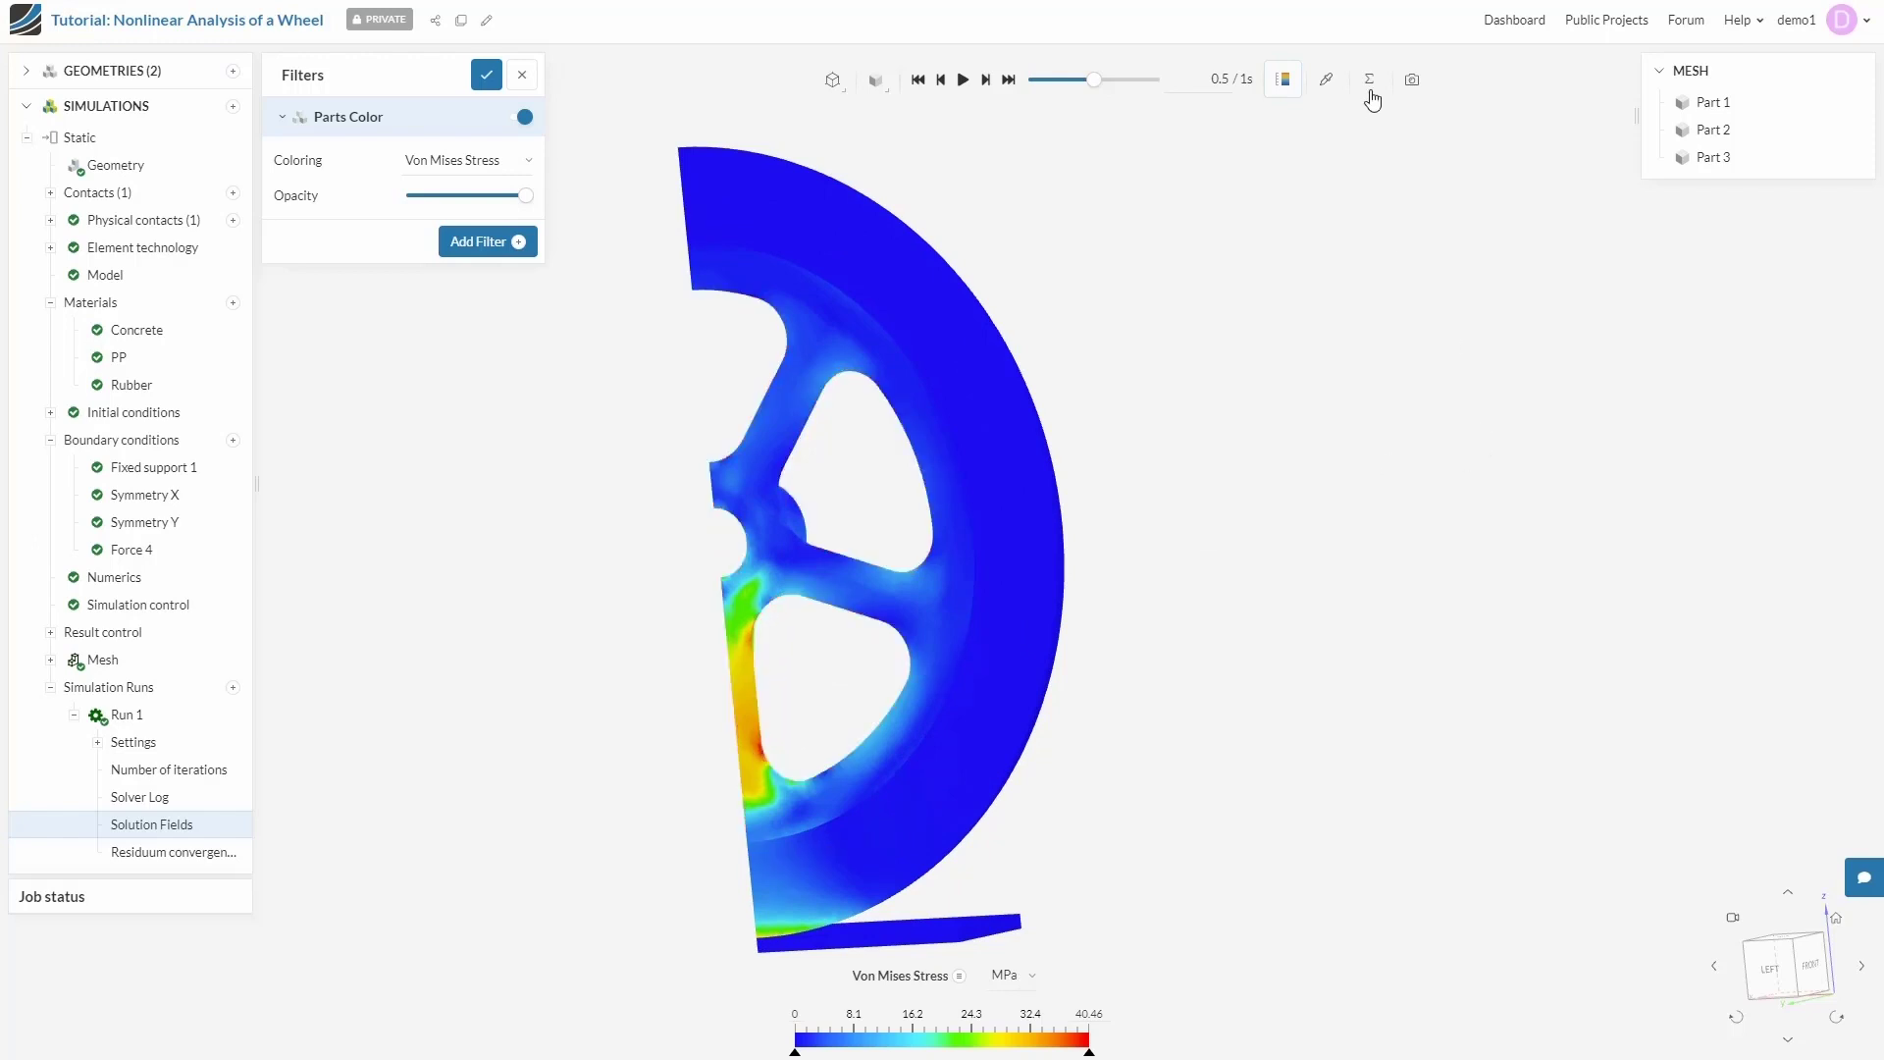
click(964, 633)
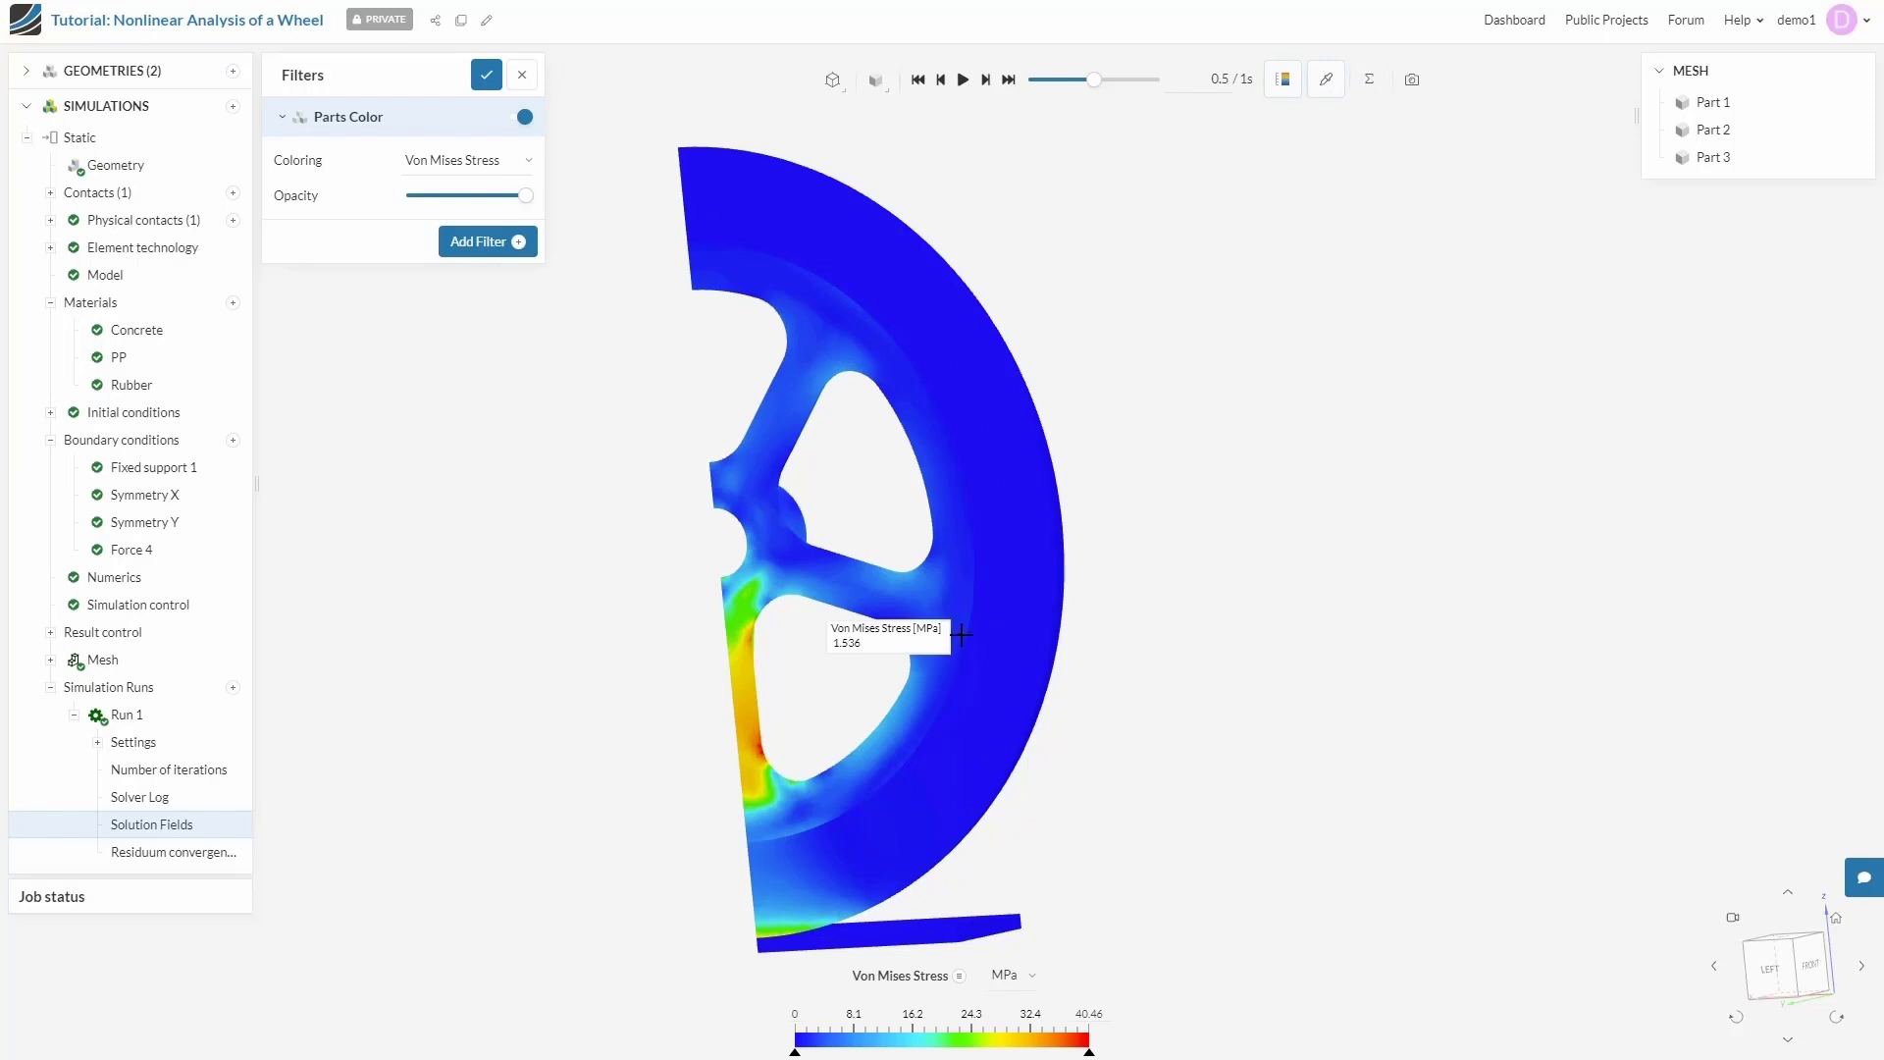
click(1000, 443)
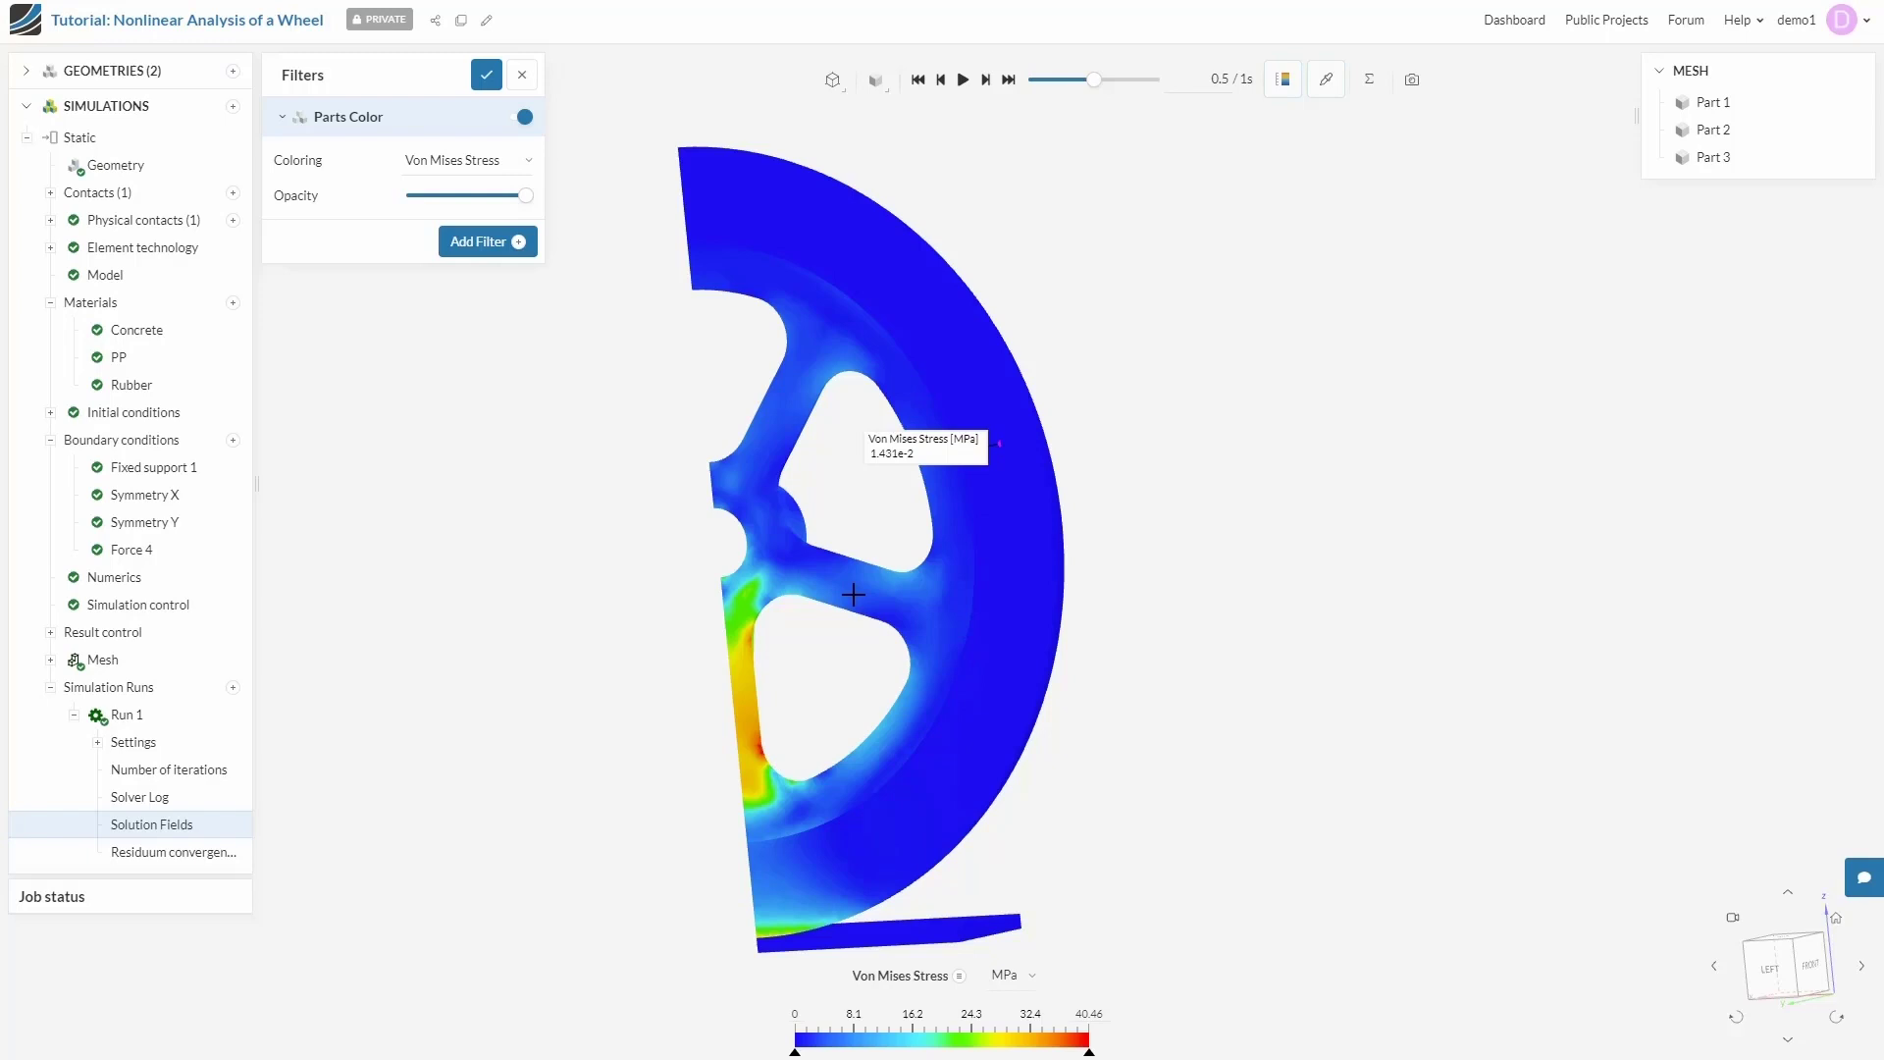
click(745, 663)
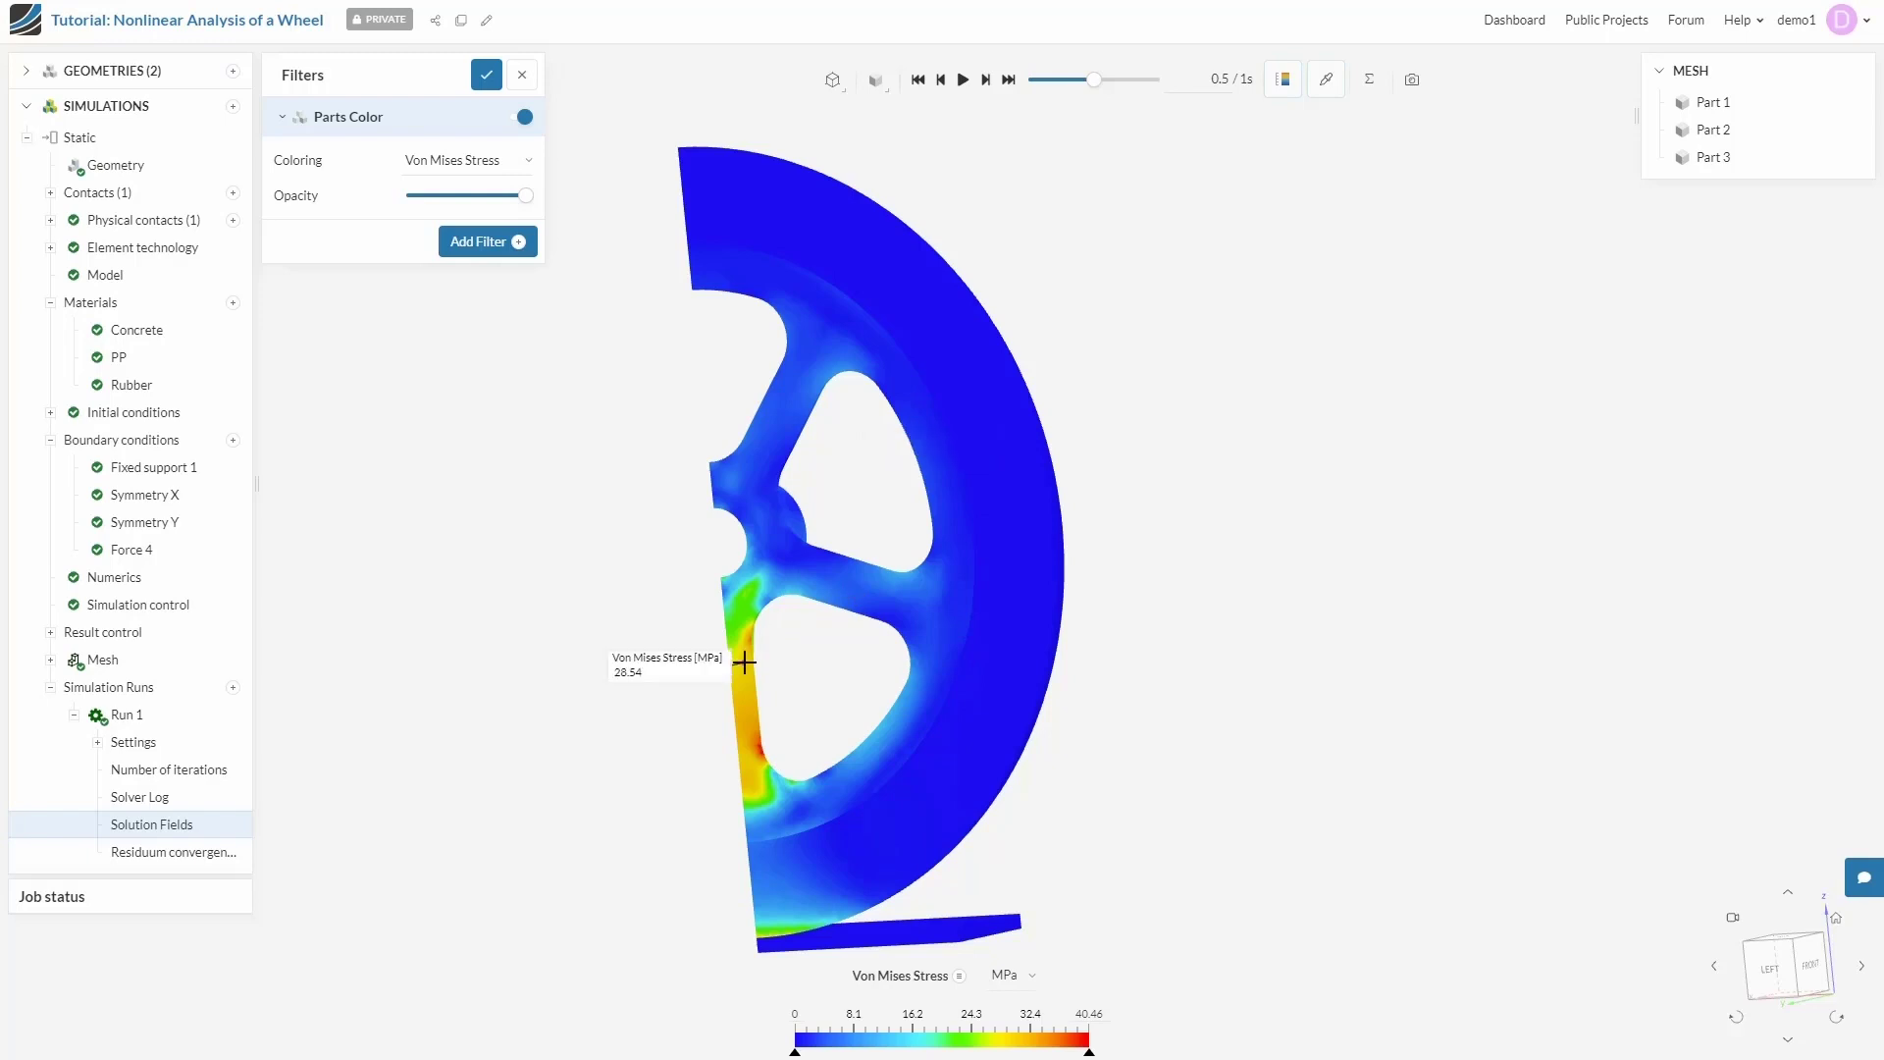
click(758, 747)
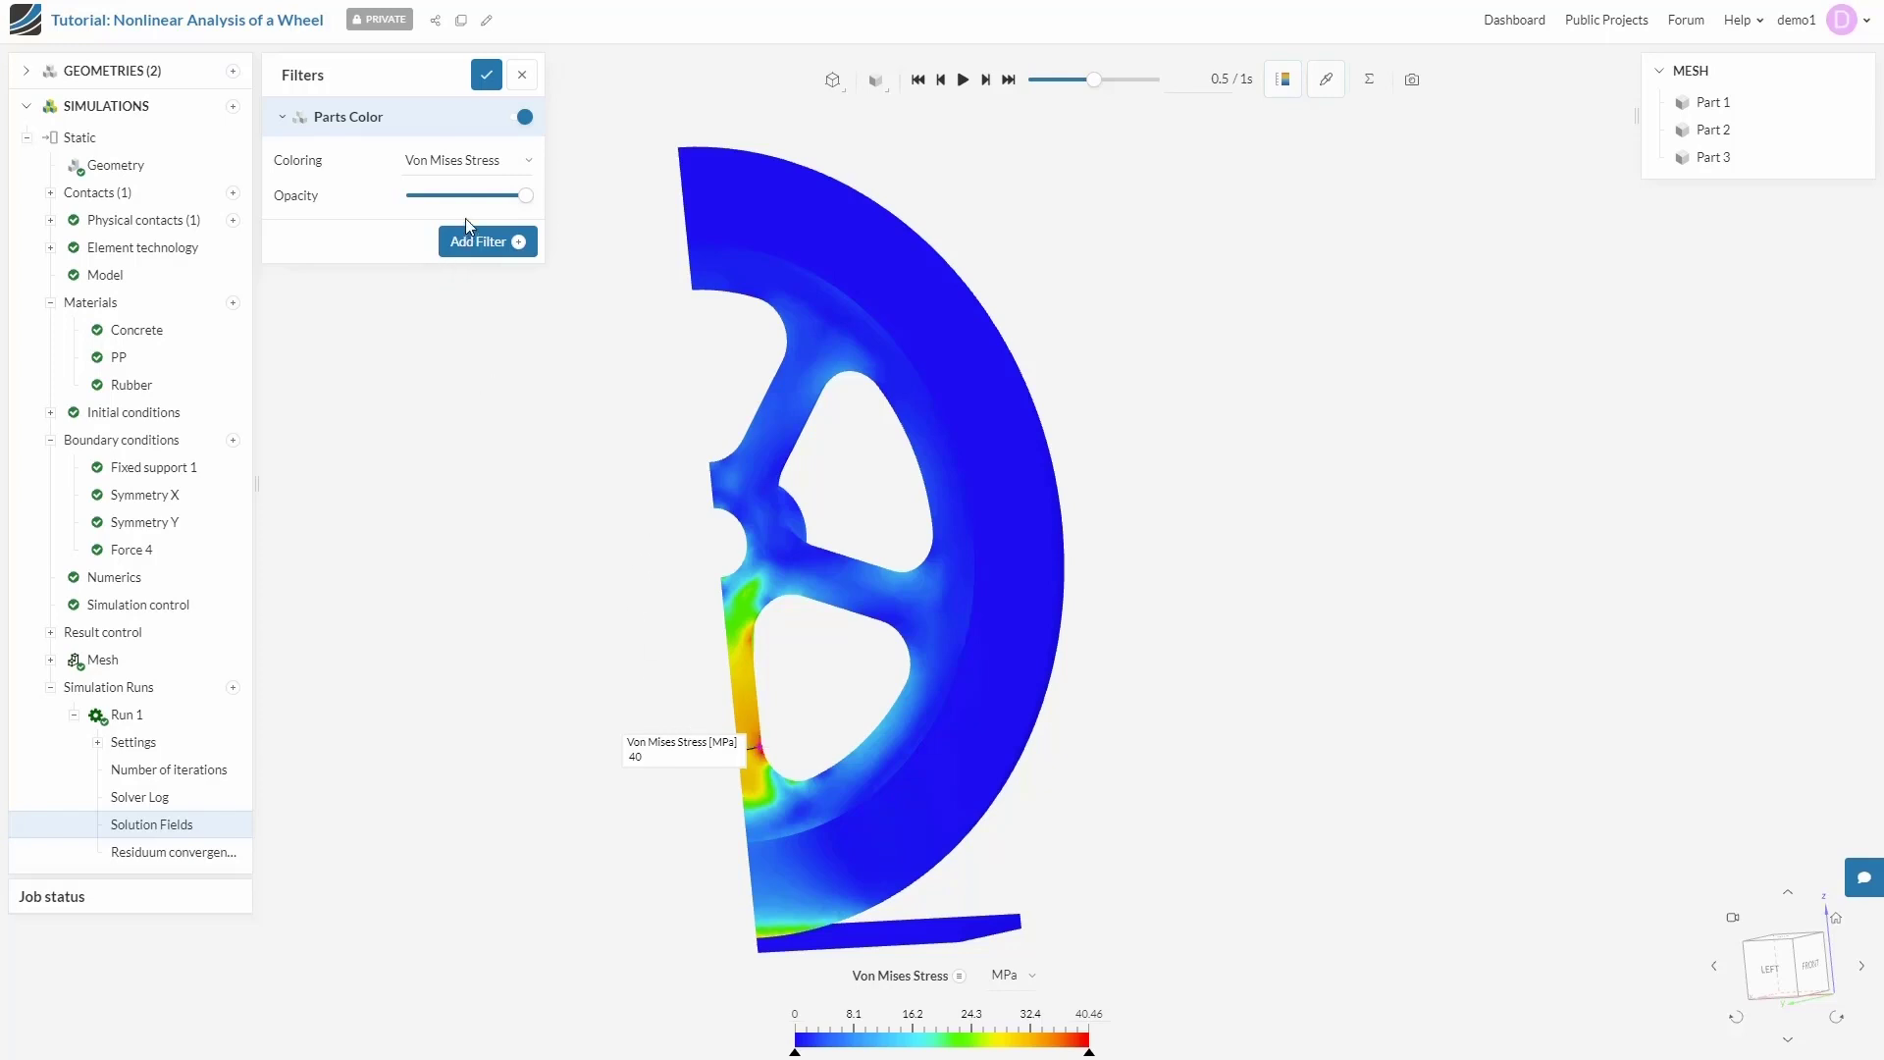
- Colour the parts by displacement magnitude and add a Displacement filter to show the deformed shape
click(505, 162)
mouse_move(492, 298)
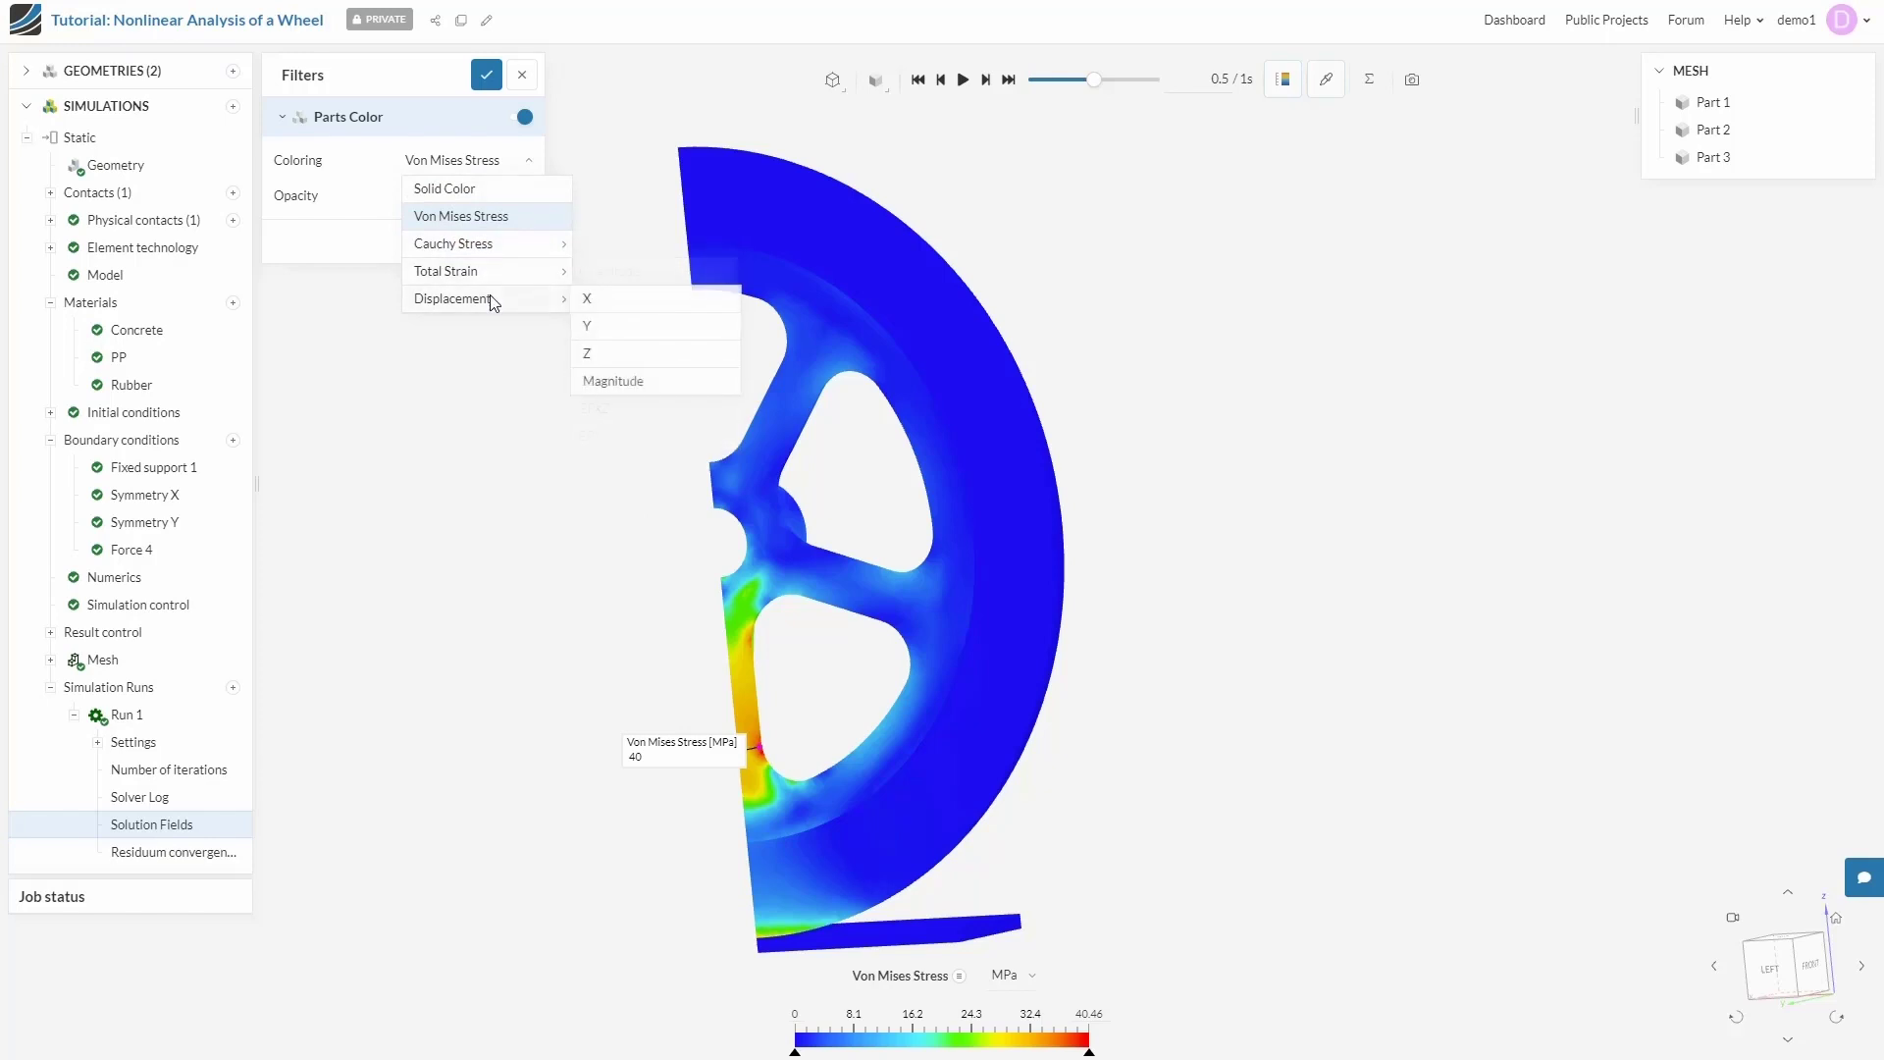
click(601, 382)
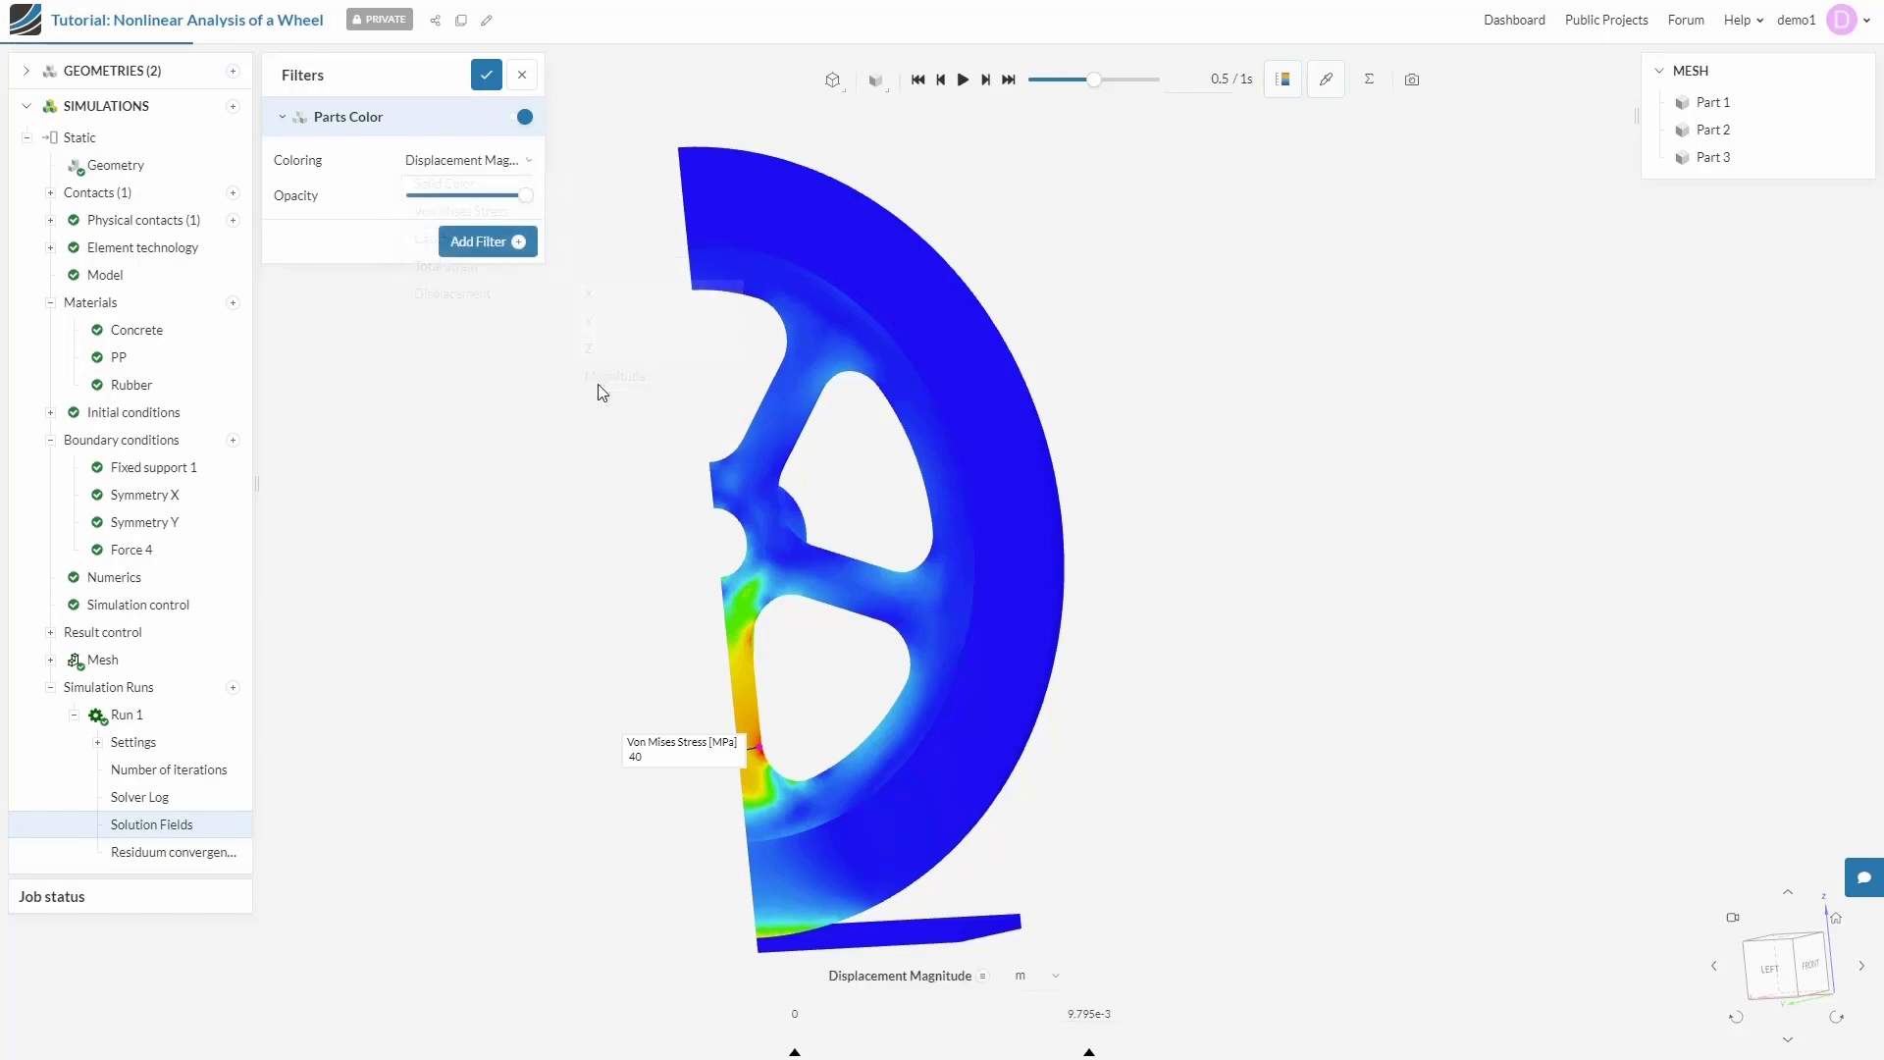
click(487, 247)
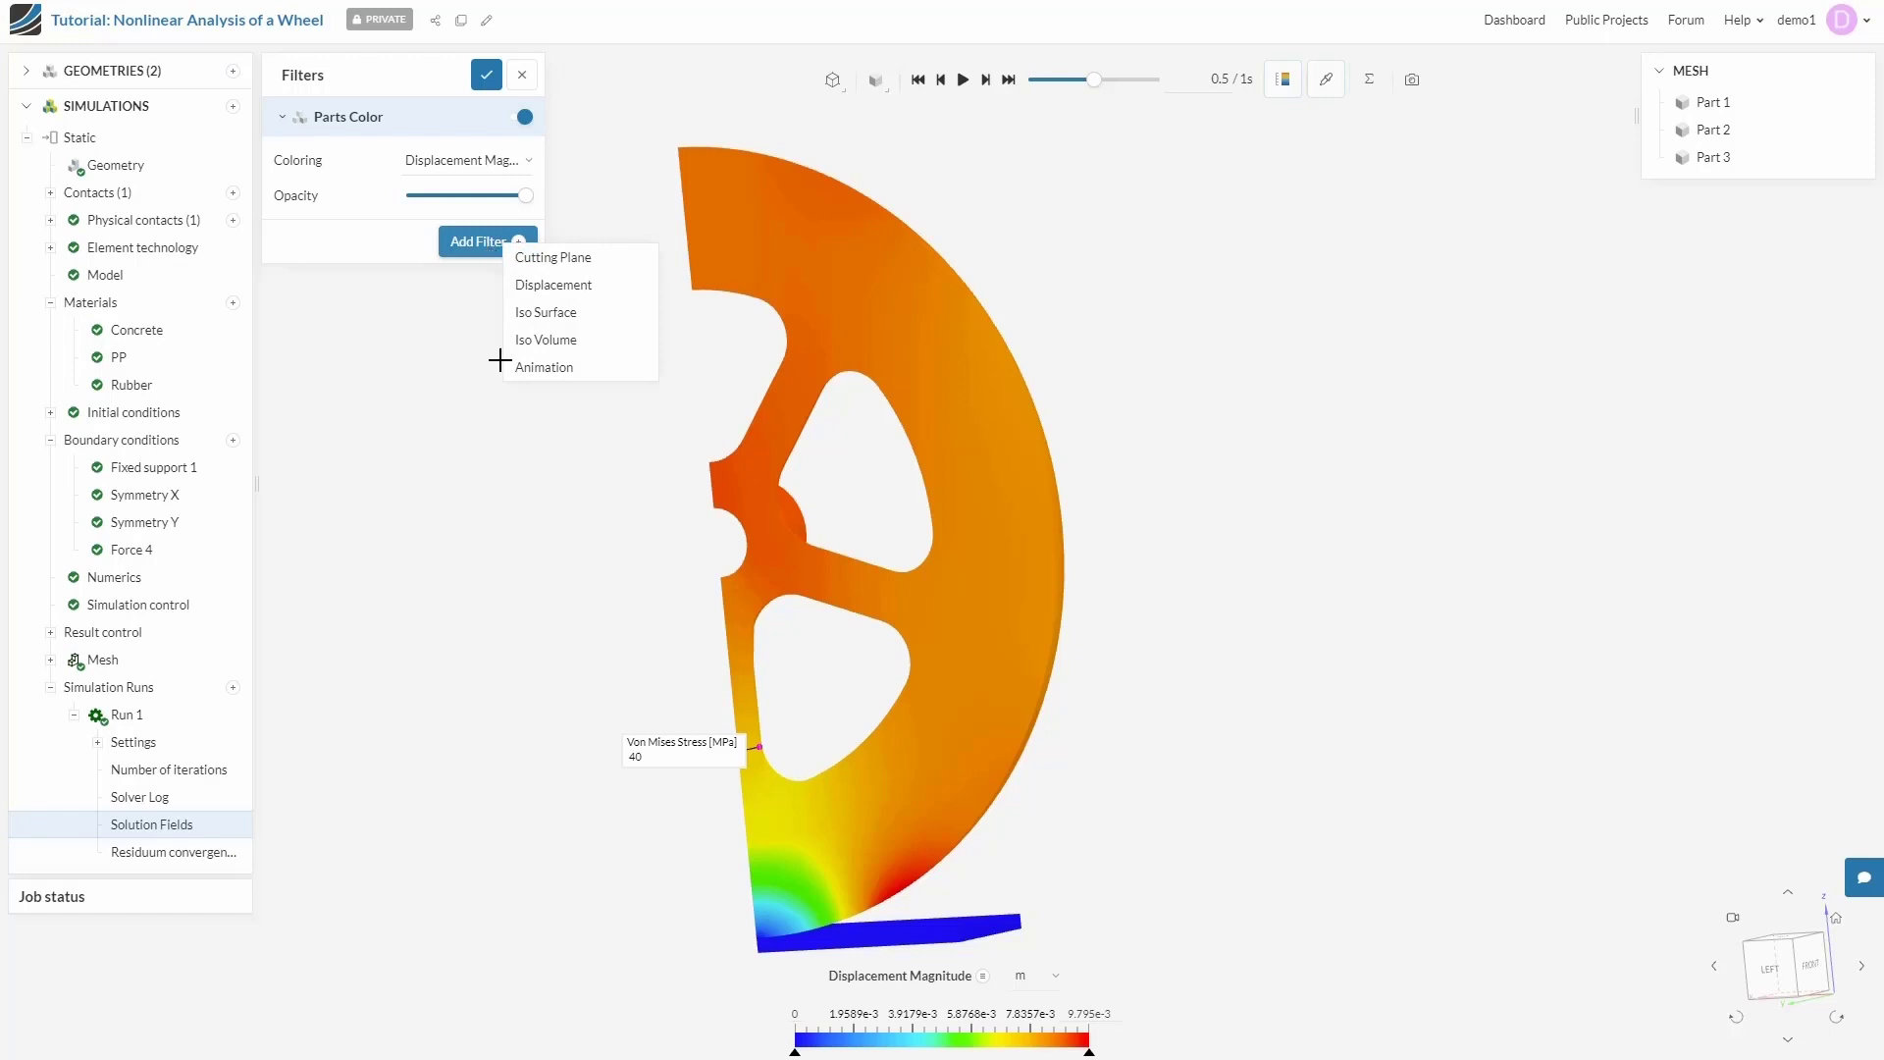
click(539, 286)
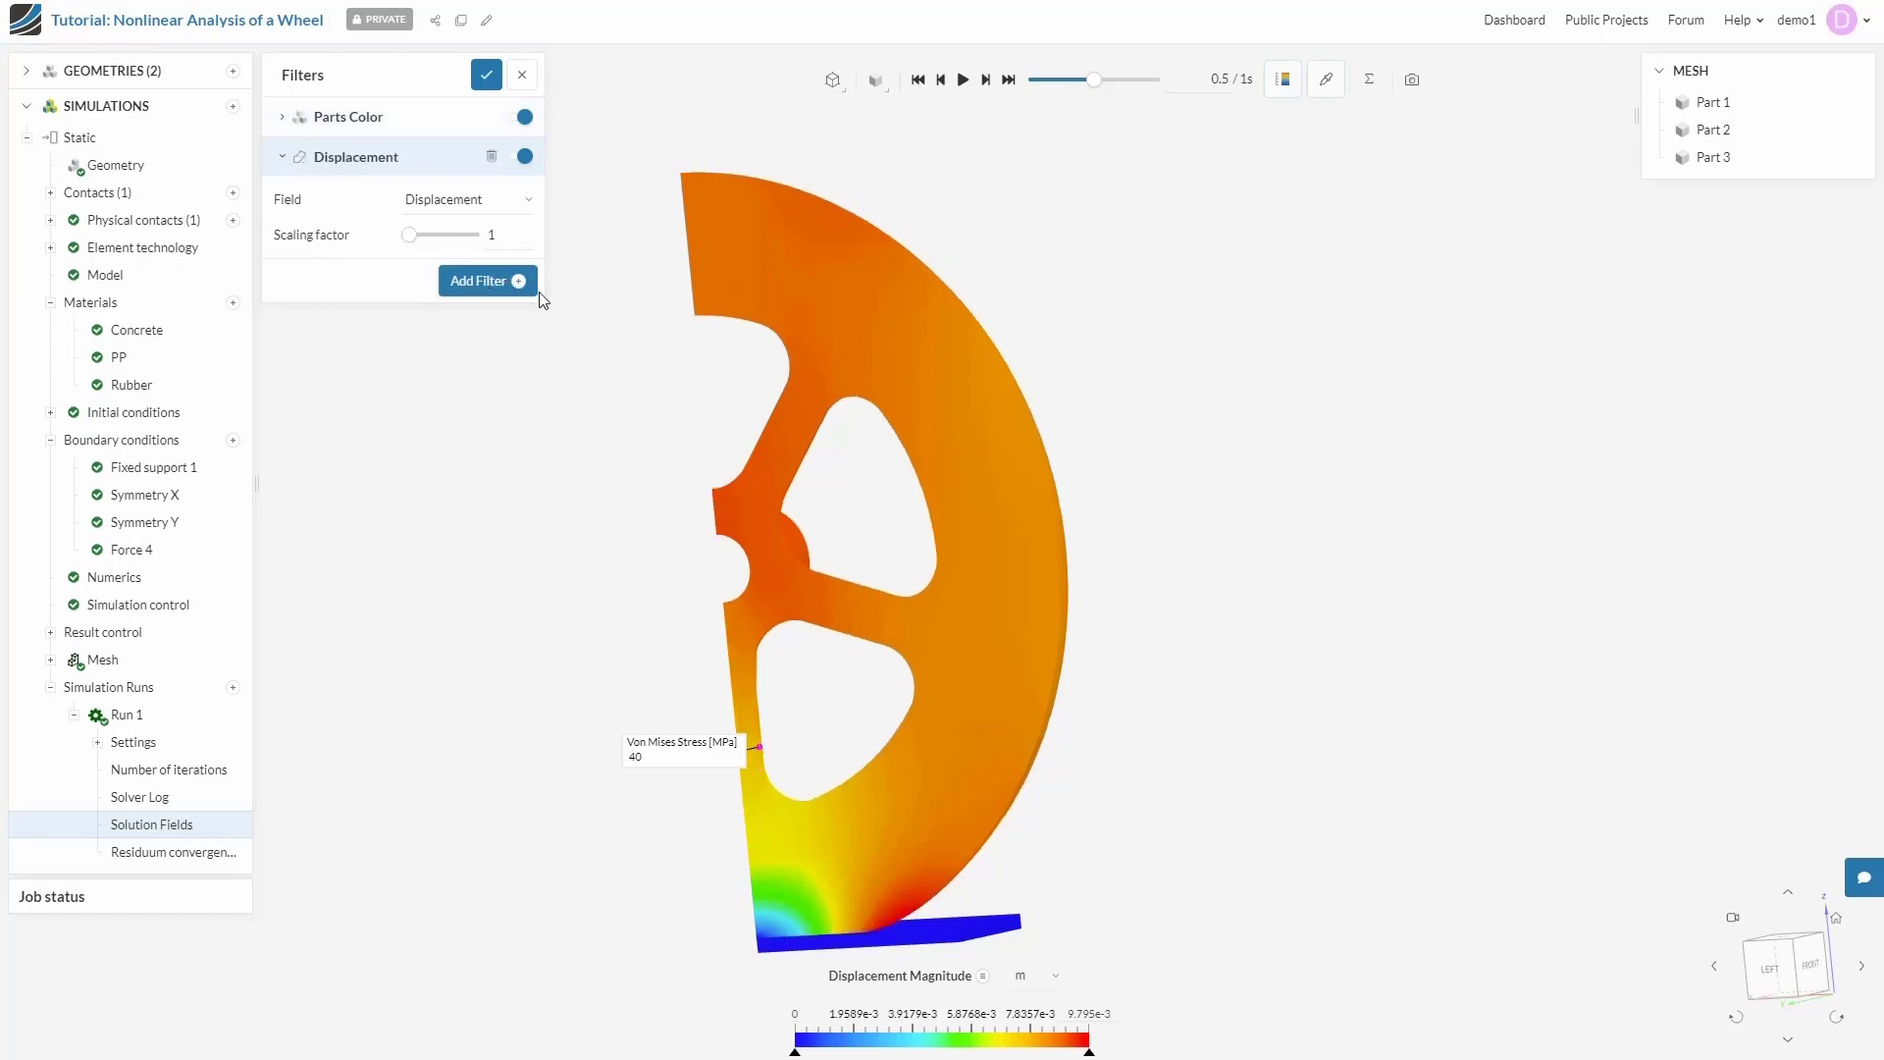
- Examine the deformed wheel from several sides, focusing on where the tyre is pressed against the ground
drag(569, 616, 1378, 768)
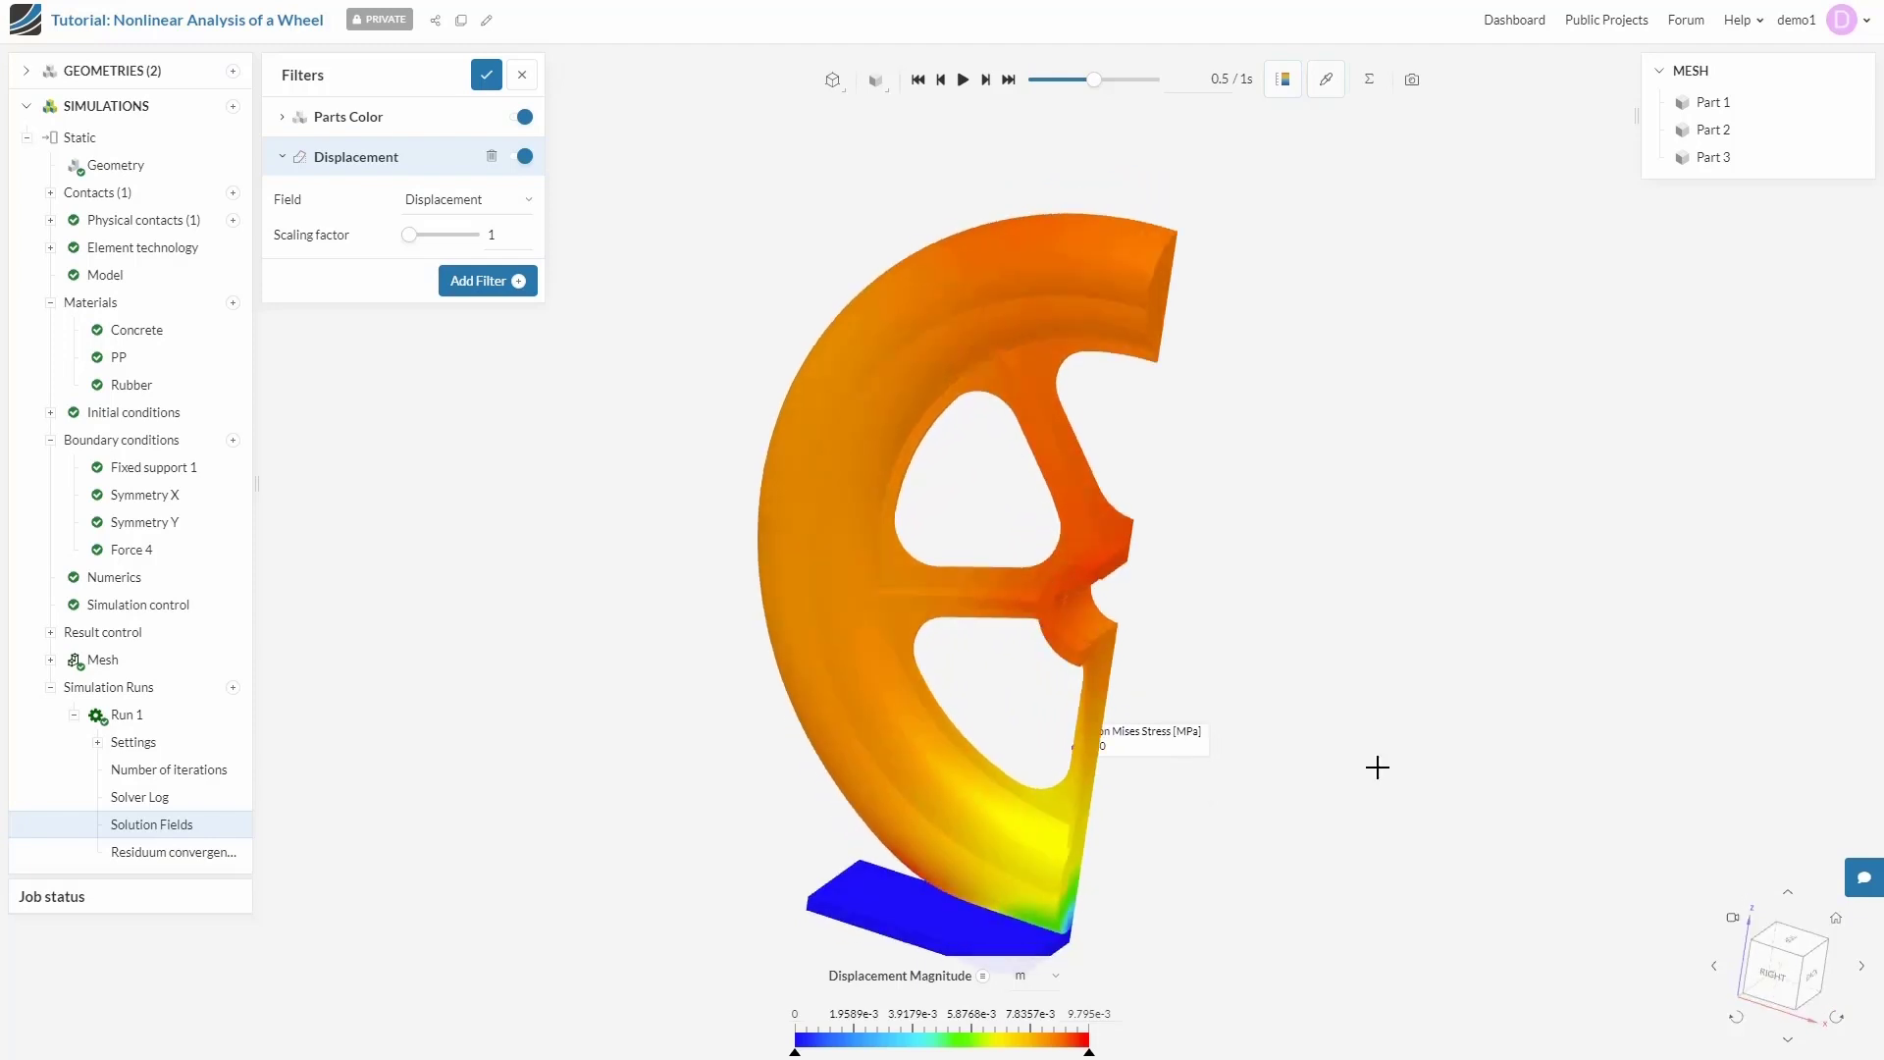
click(1757, 961)
scroll(1145, 900, up, 1)
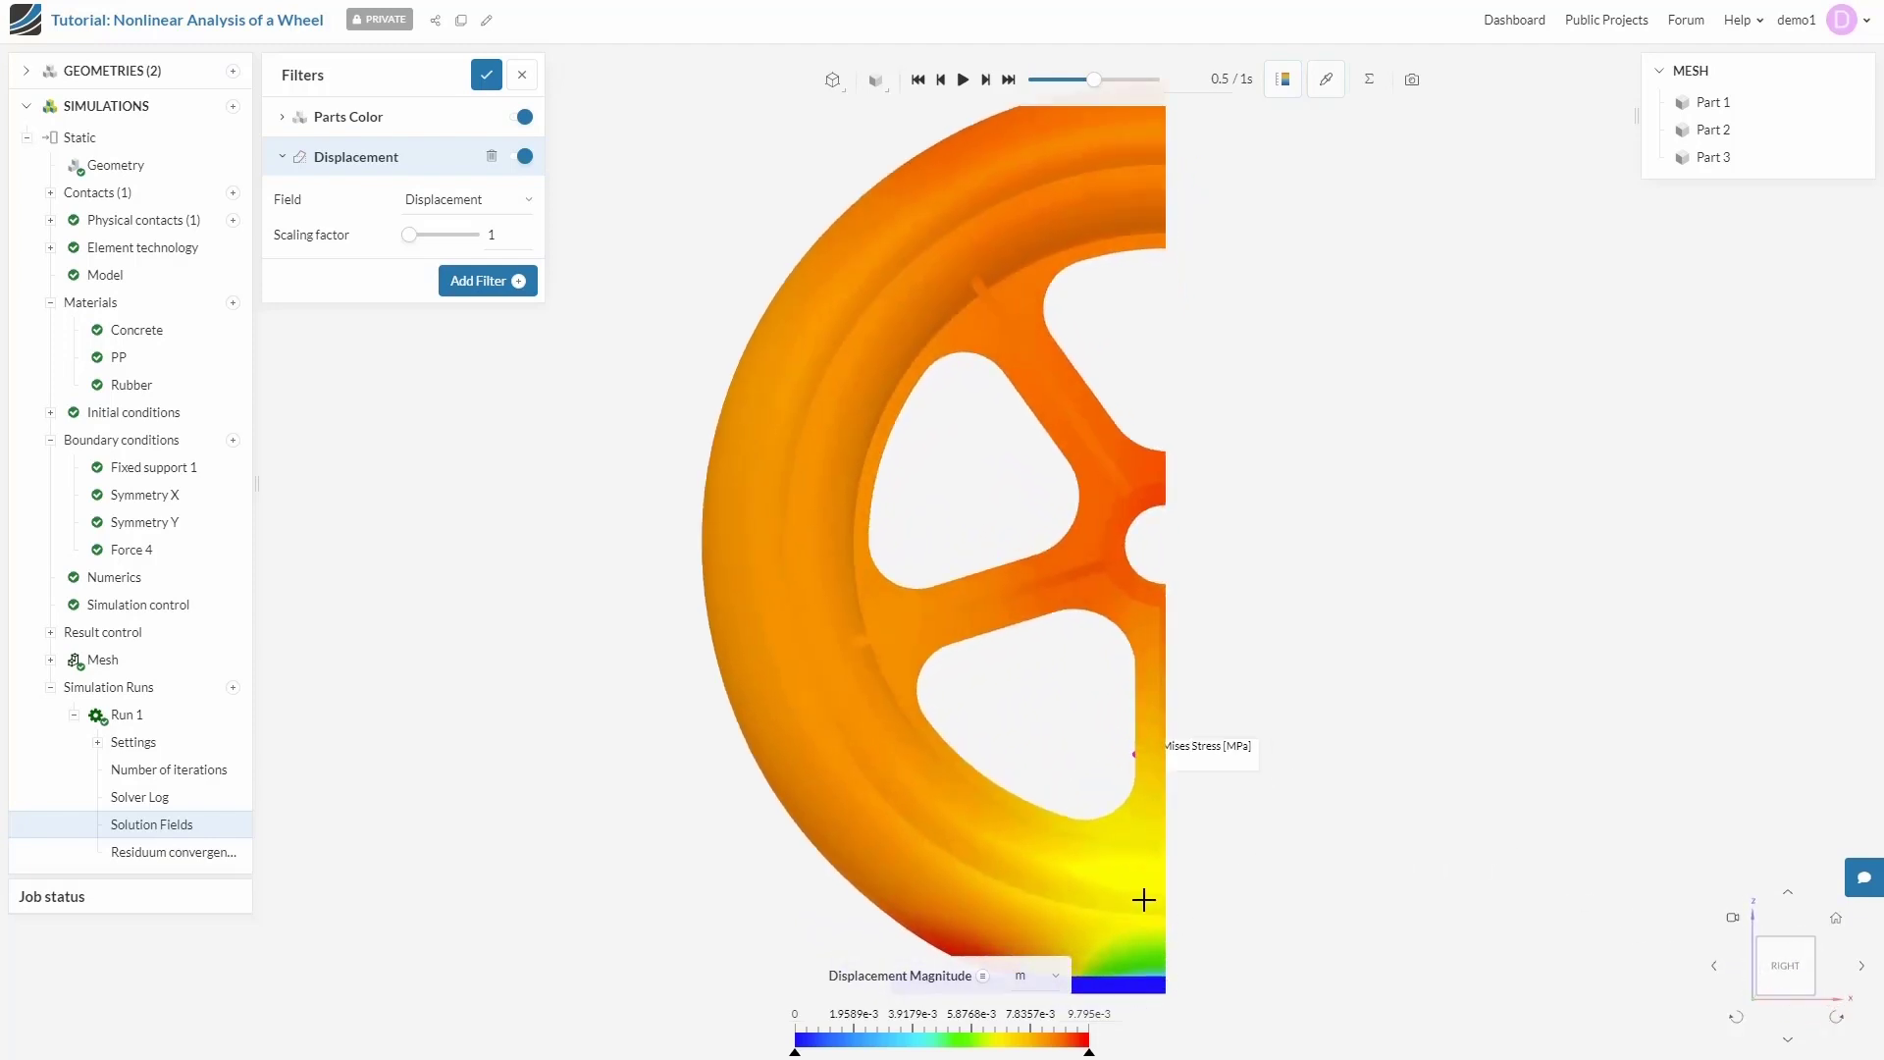
scroll(1401, 328, down, 1)
scroll(1087, 874, up, 2)
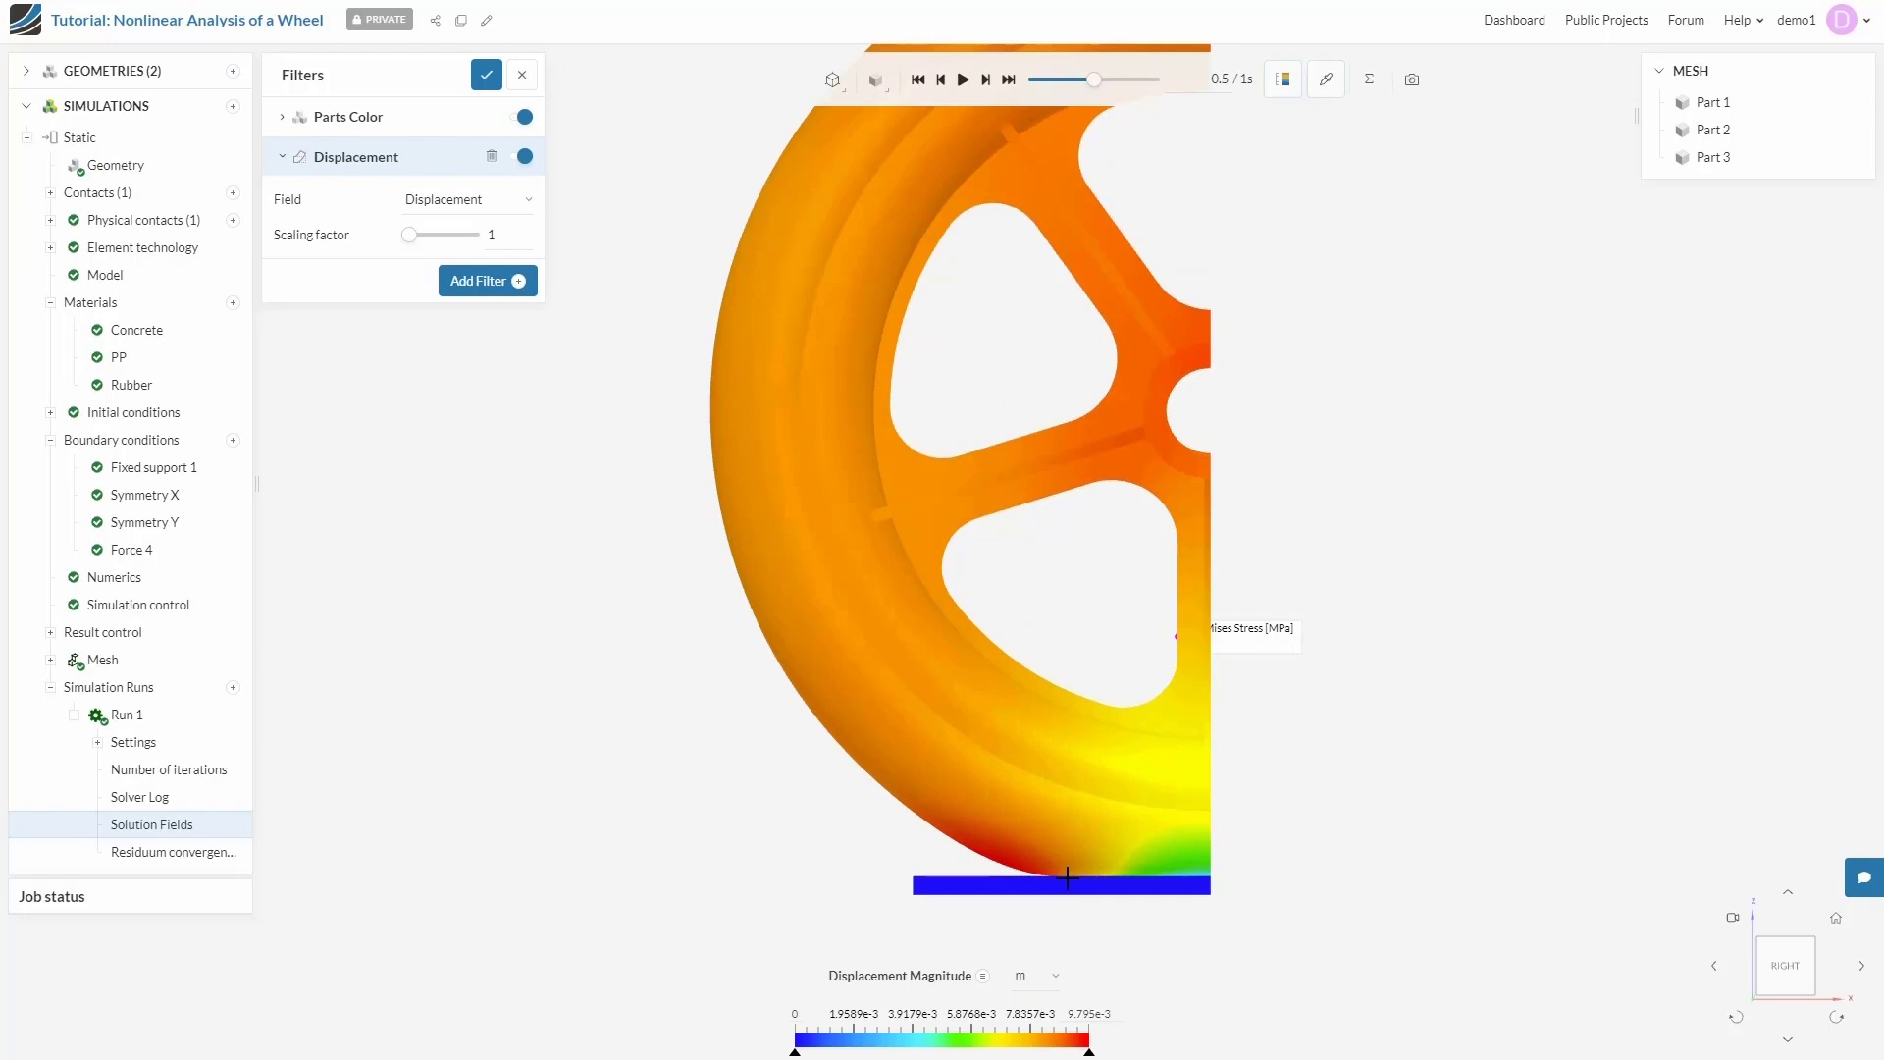
drag(1316, 856, 633, 822)
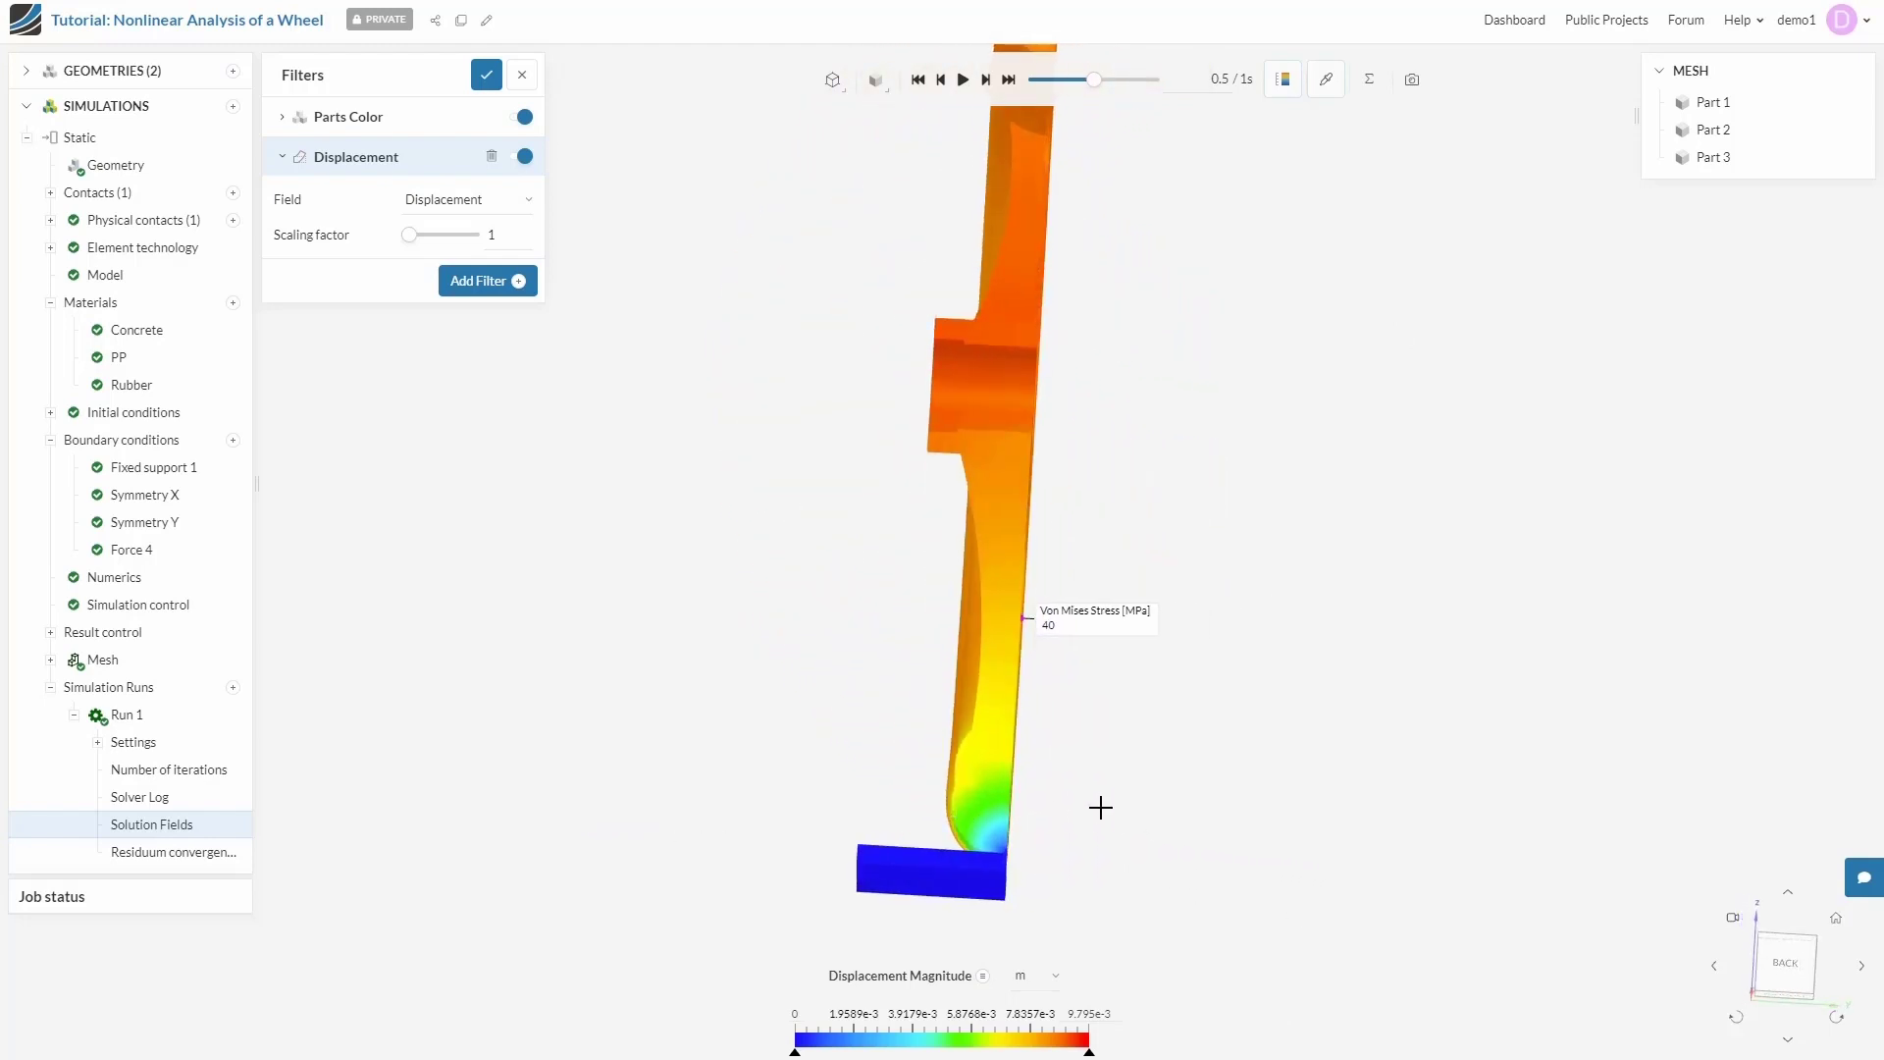
drag(1100, 807, 471, 843)
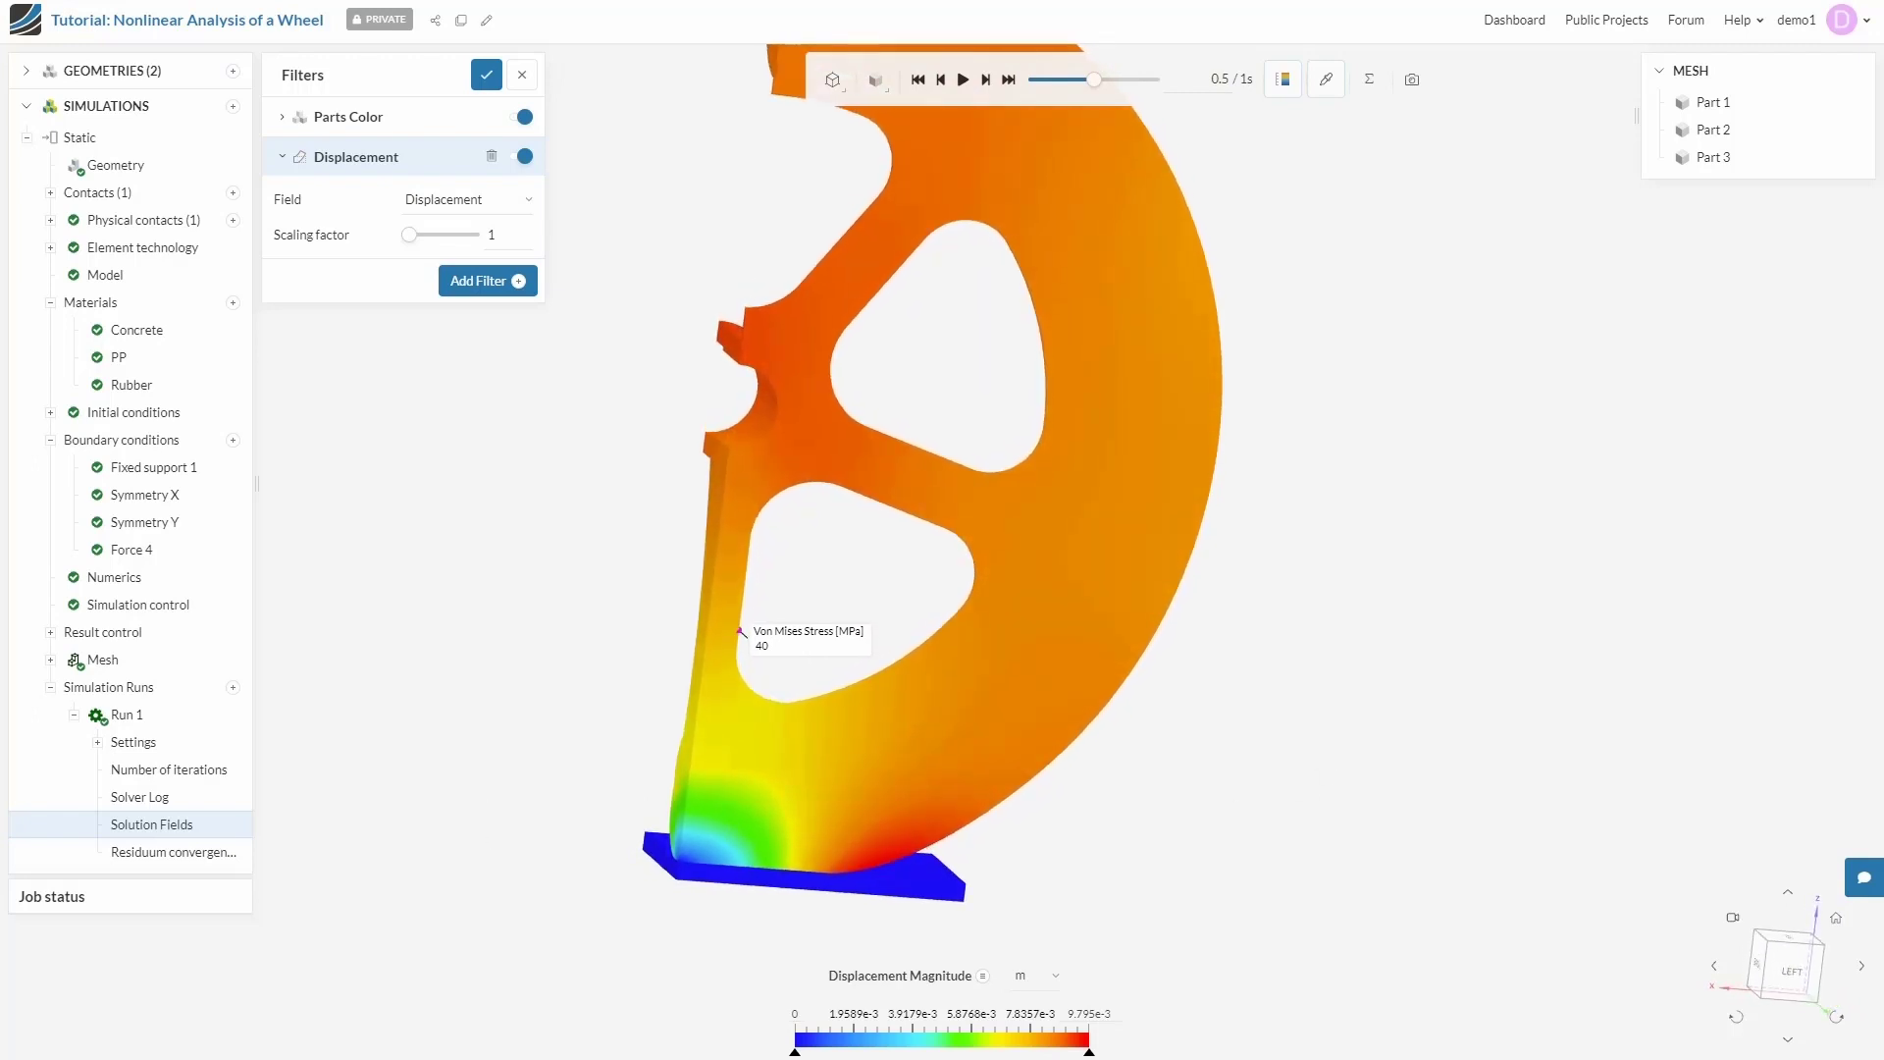
- Set the displacement magnitude unit to mm and probe the displacement on the tyre beside the ground contact
click(1058, 977)
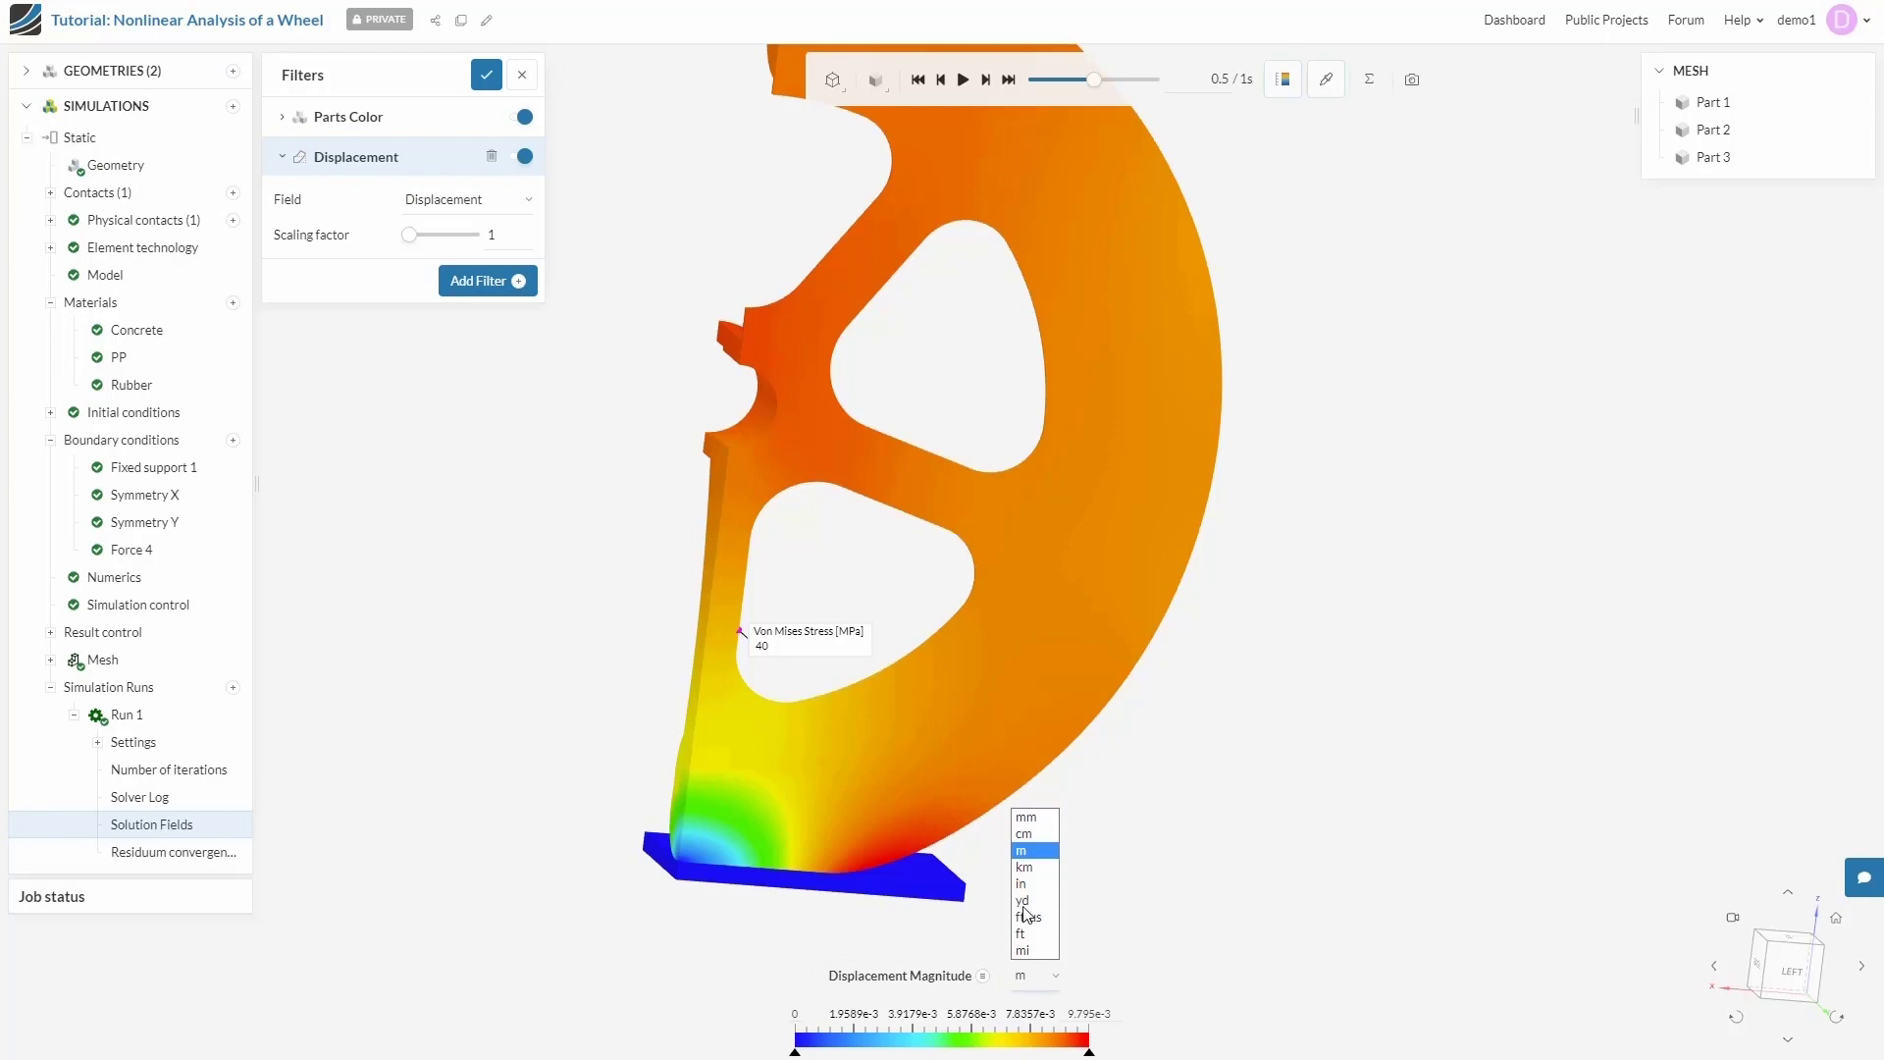
click(1026, 818)
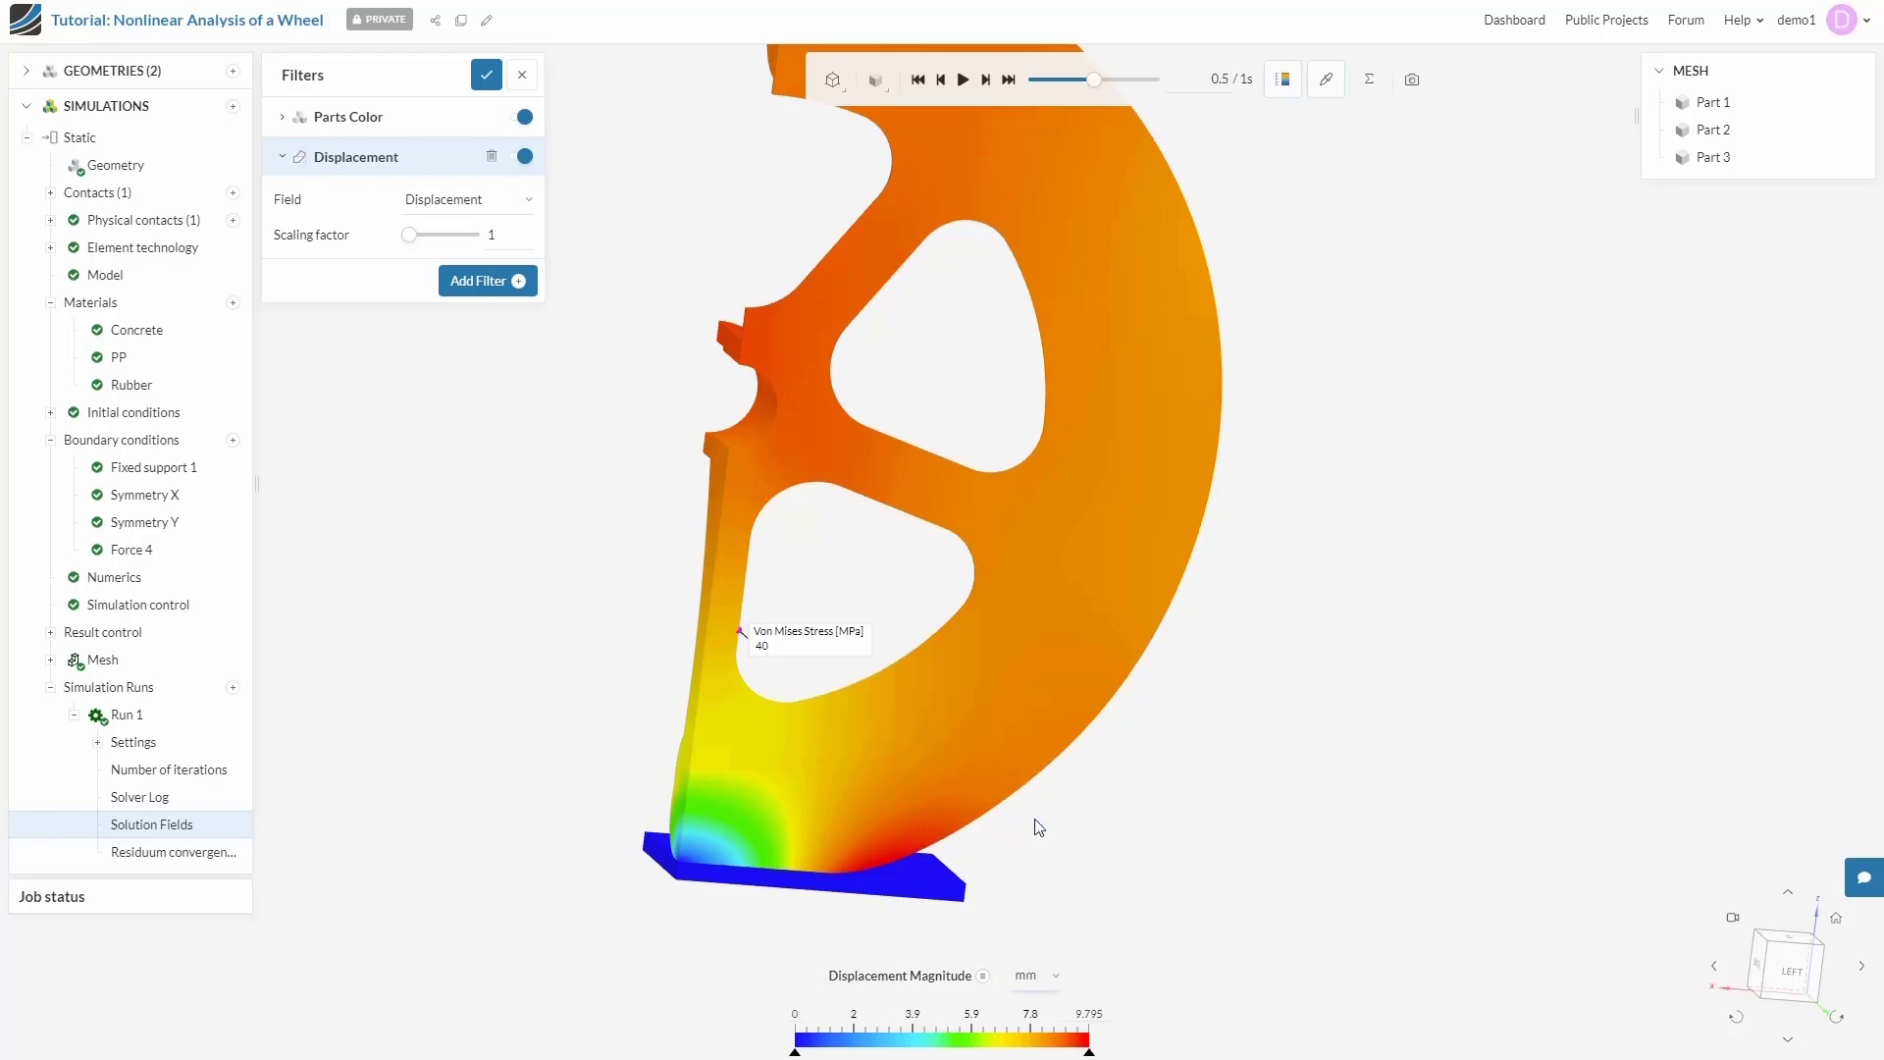
drag(1155, 800, 933, 720)
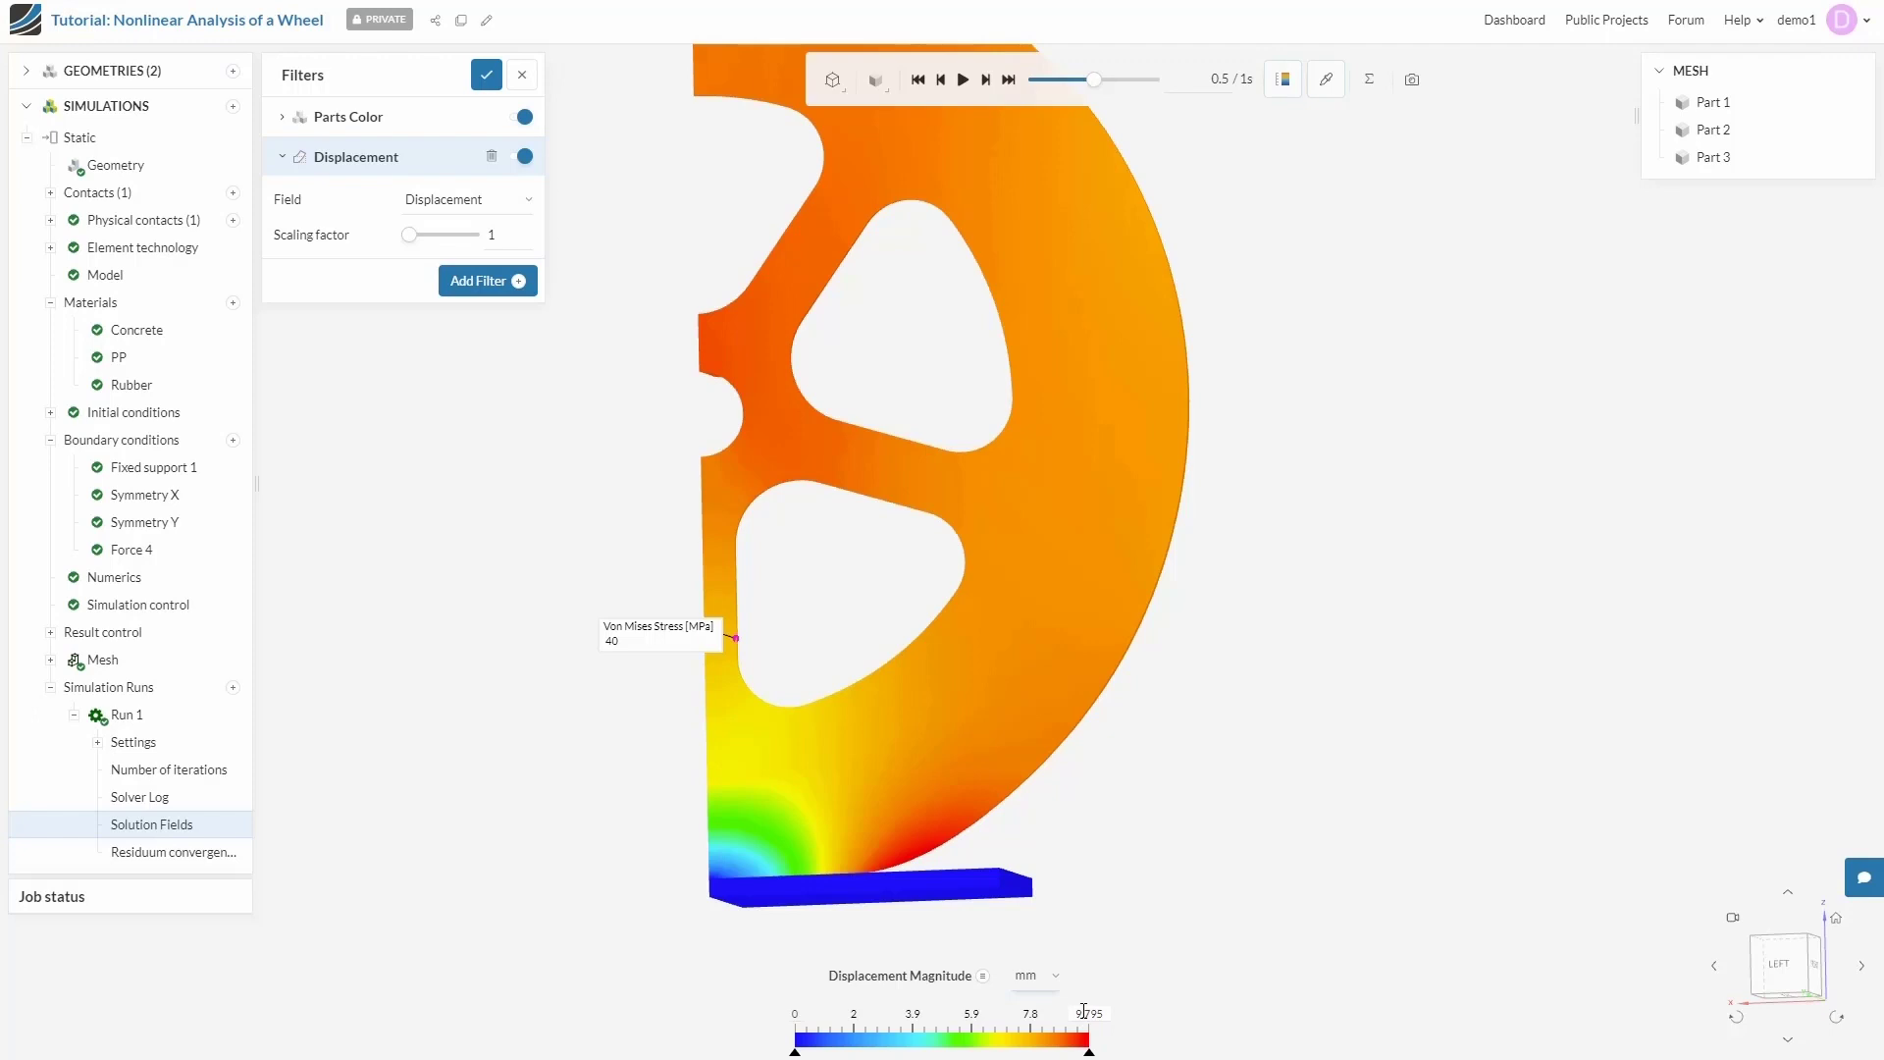
click(911, 835)
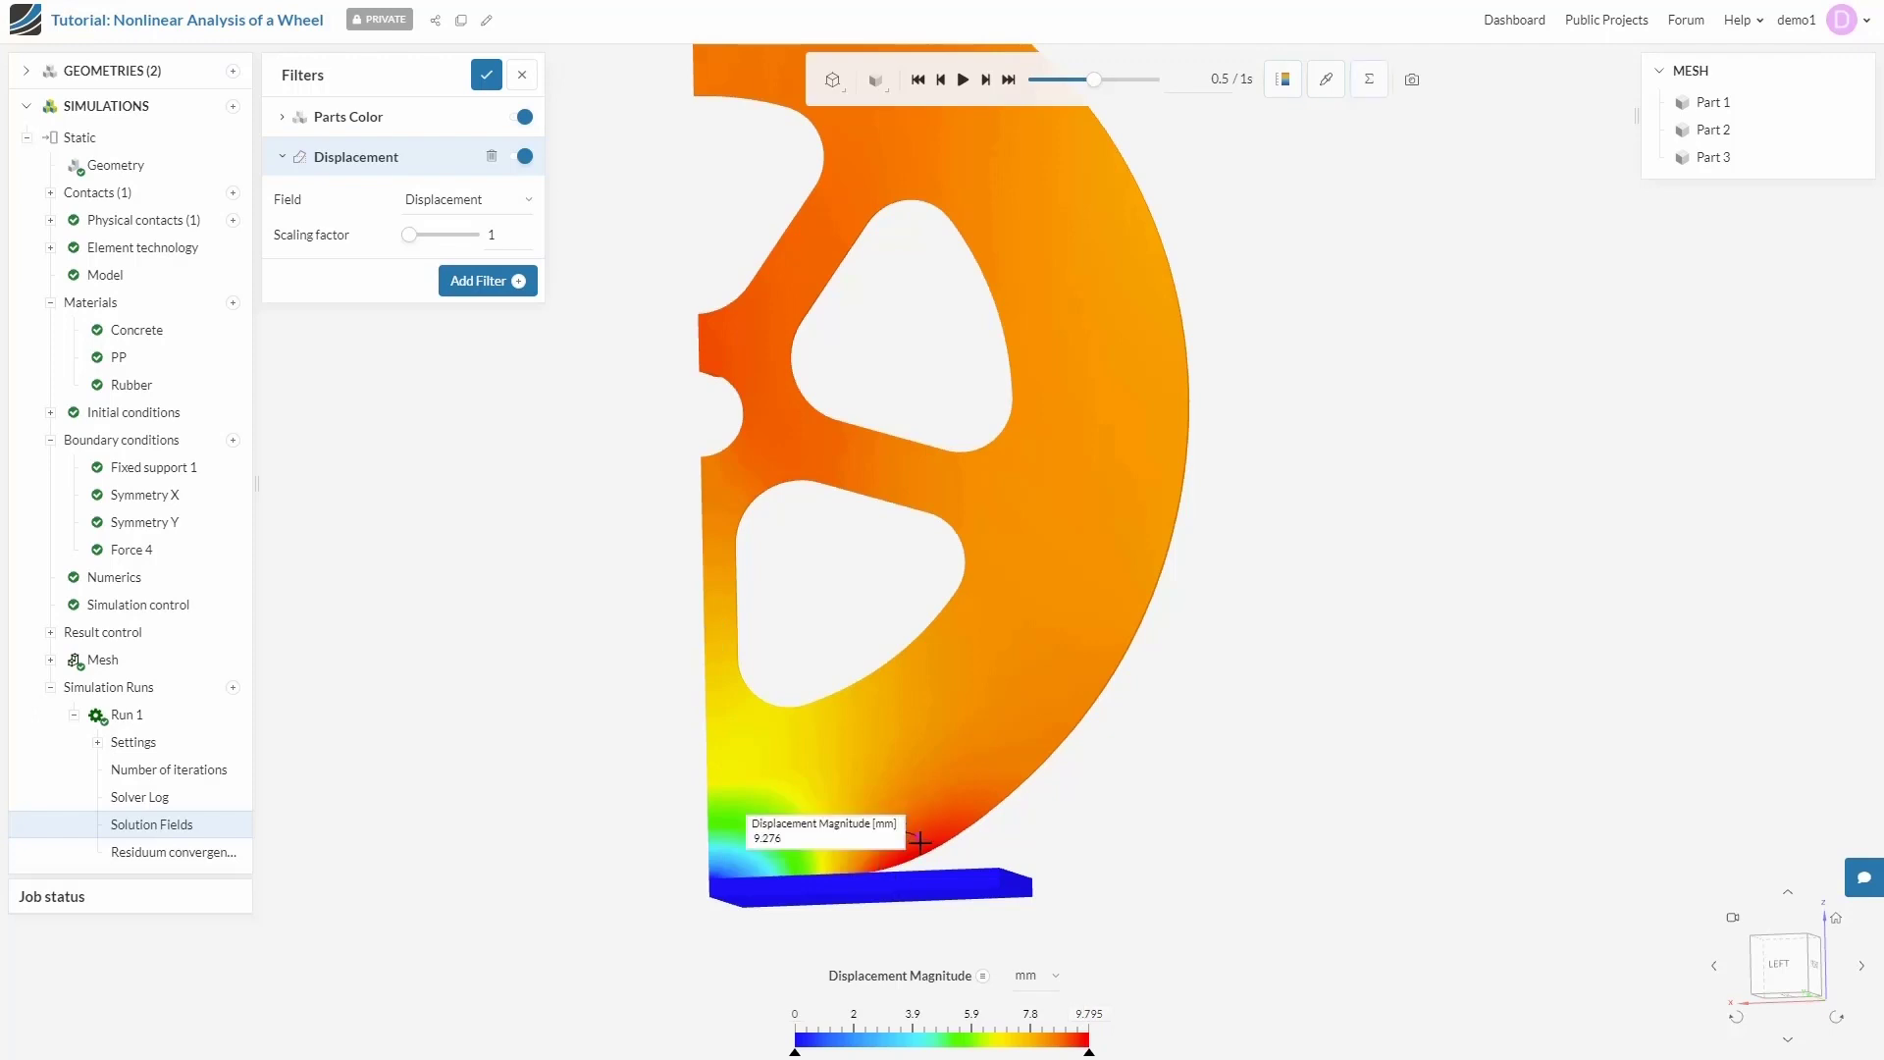
click(927, 844)
click(931, 841)
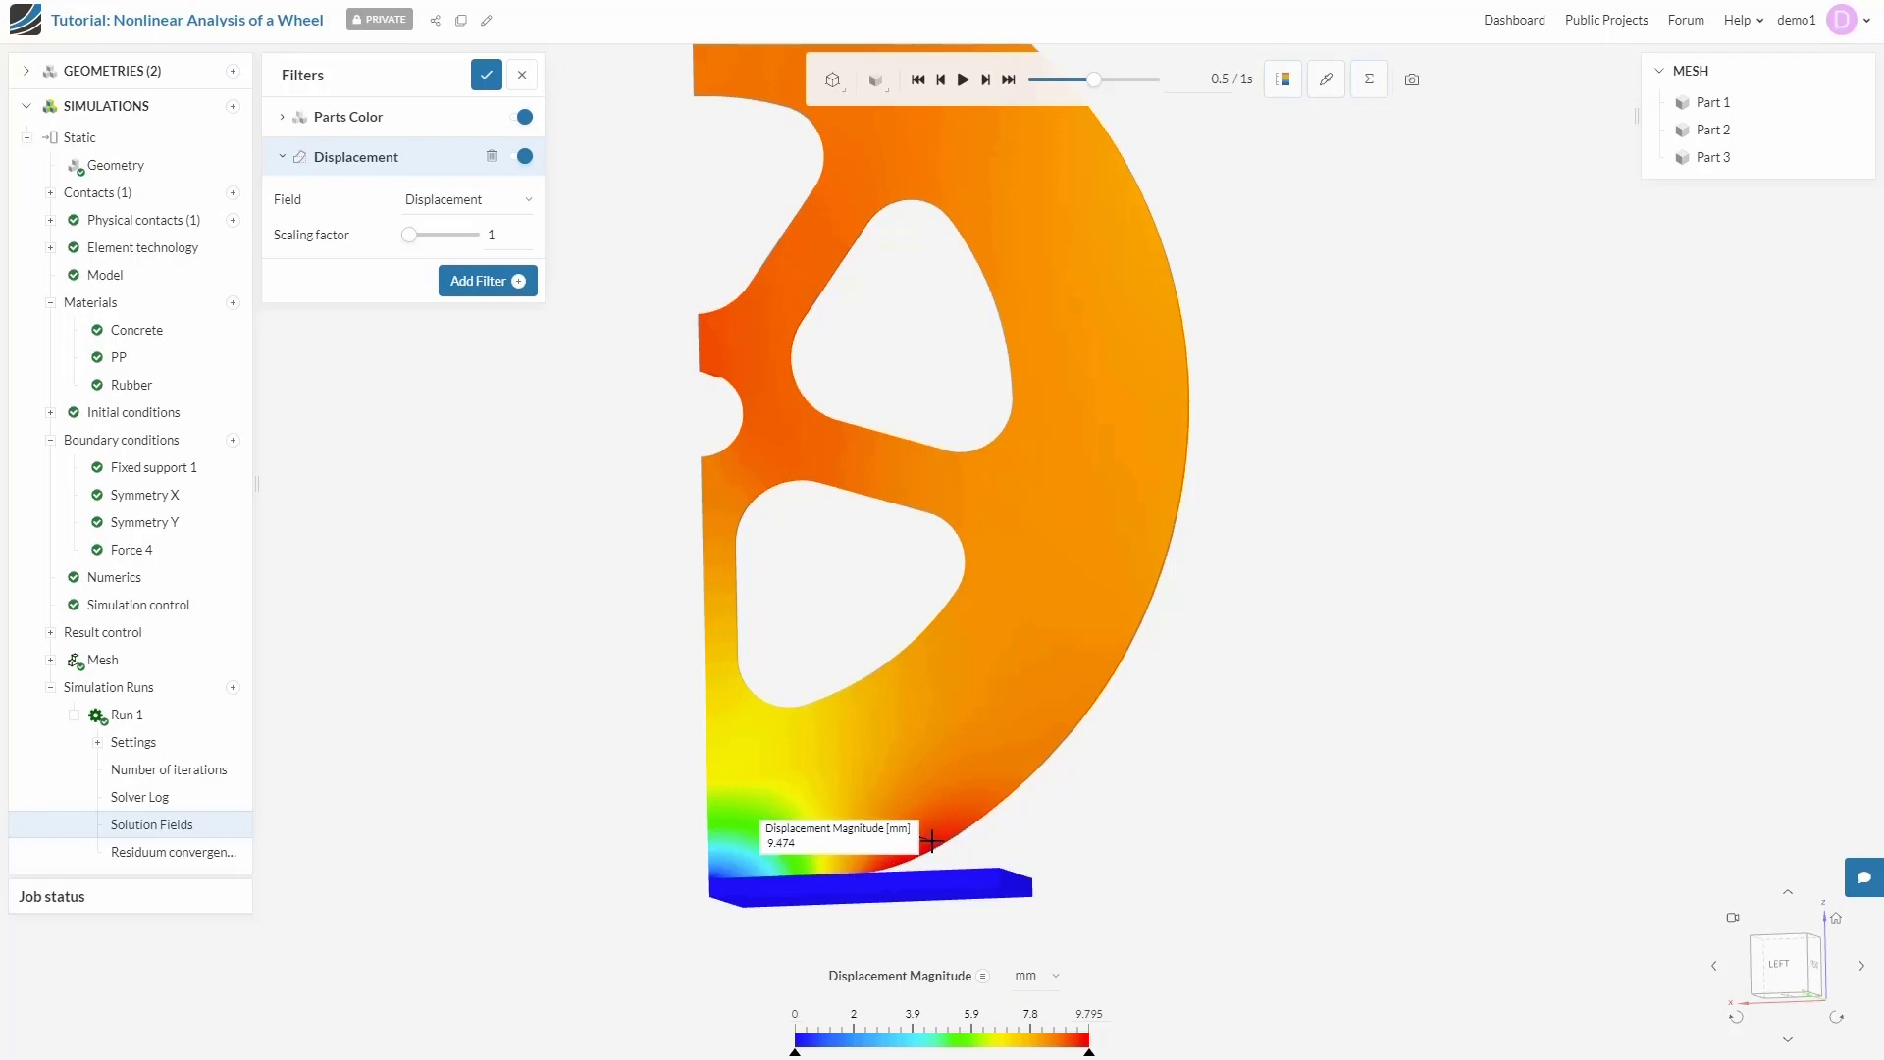
- Turn the wheel to its outer side and set the parts coloring back to Von Mises Stress
drag(663, 615, 1476, 631)
drag(841, 572, 1096, 578)
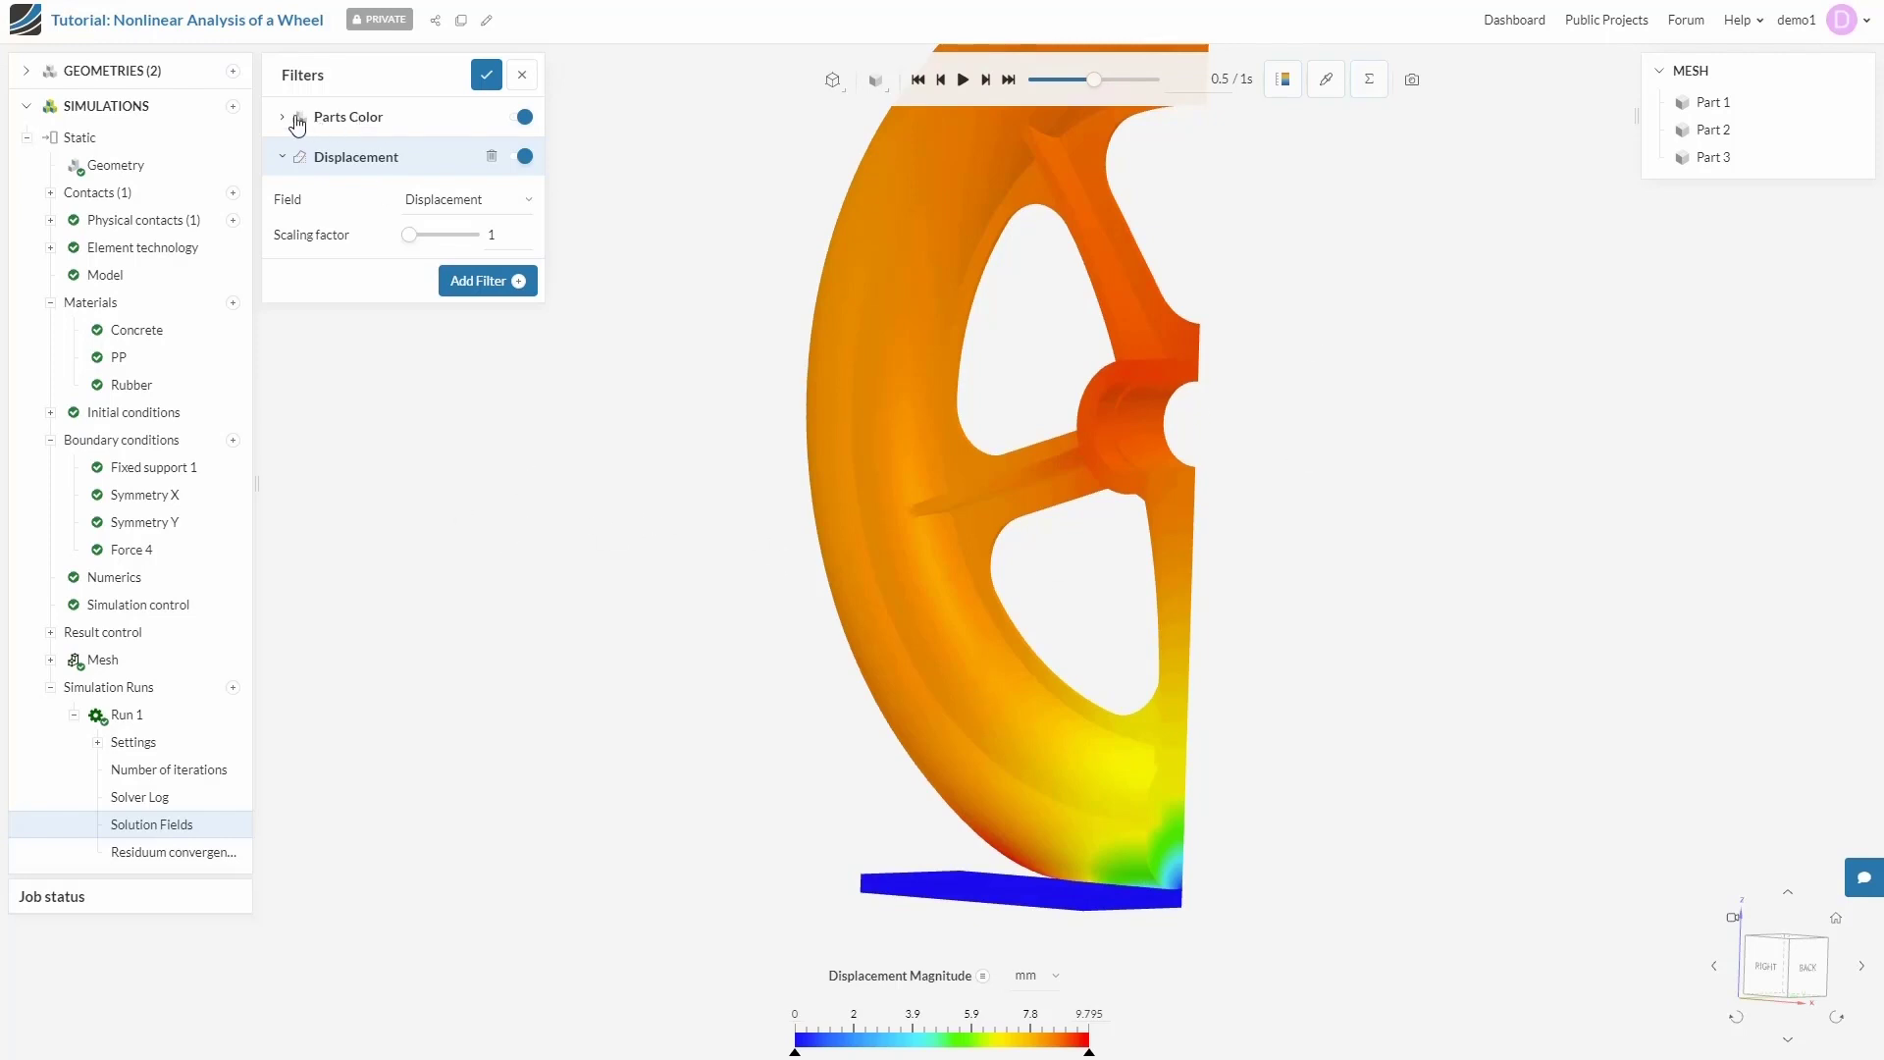
click(284, 119)
click(488, 160)
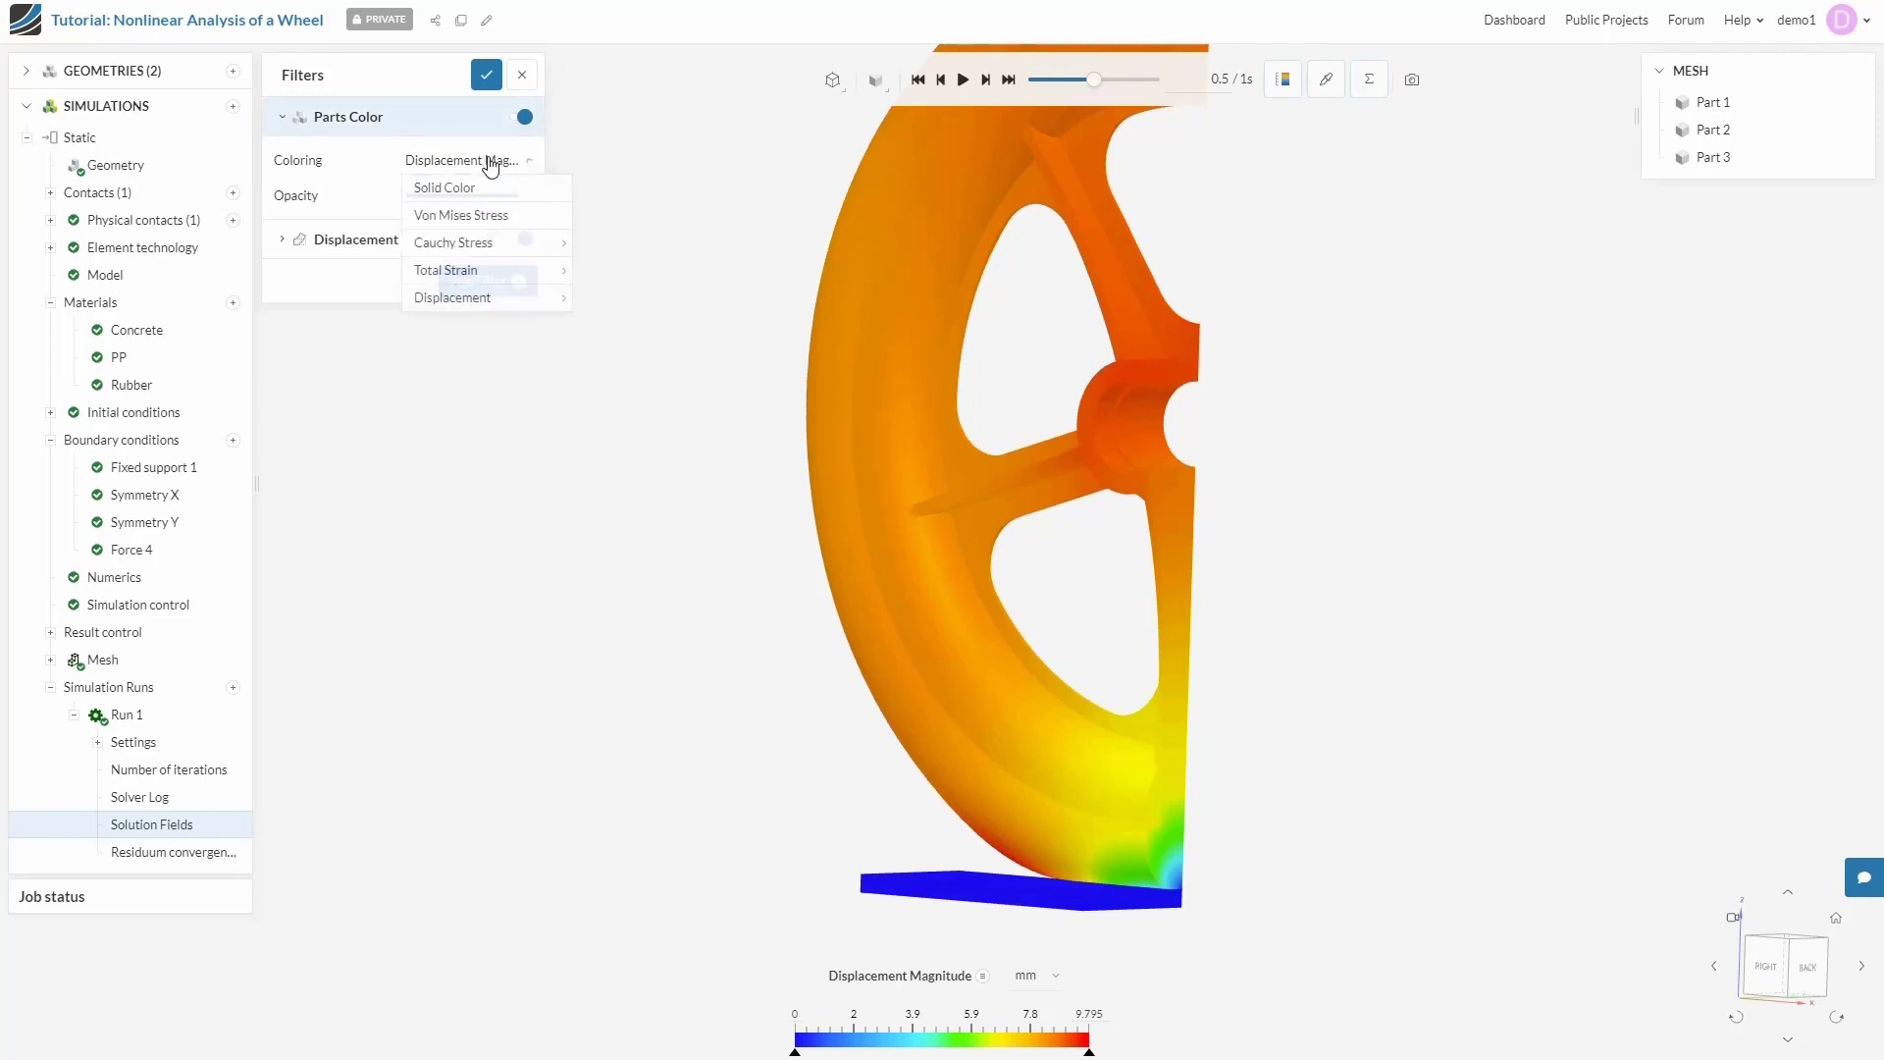
click(486, 214)
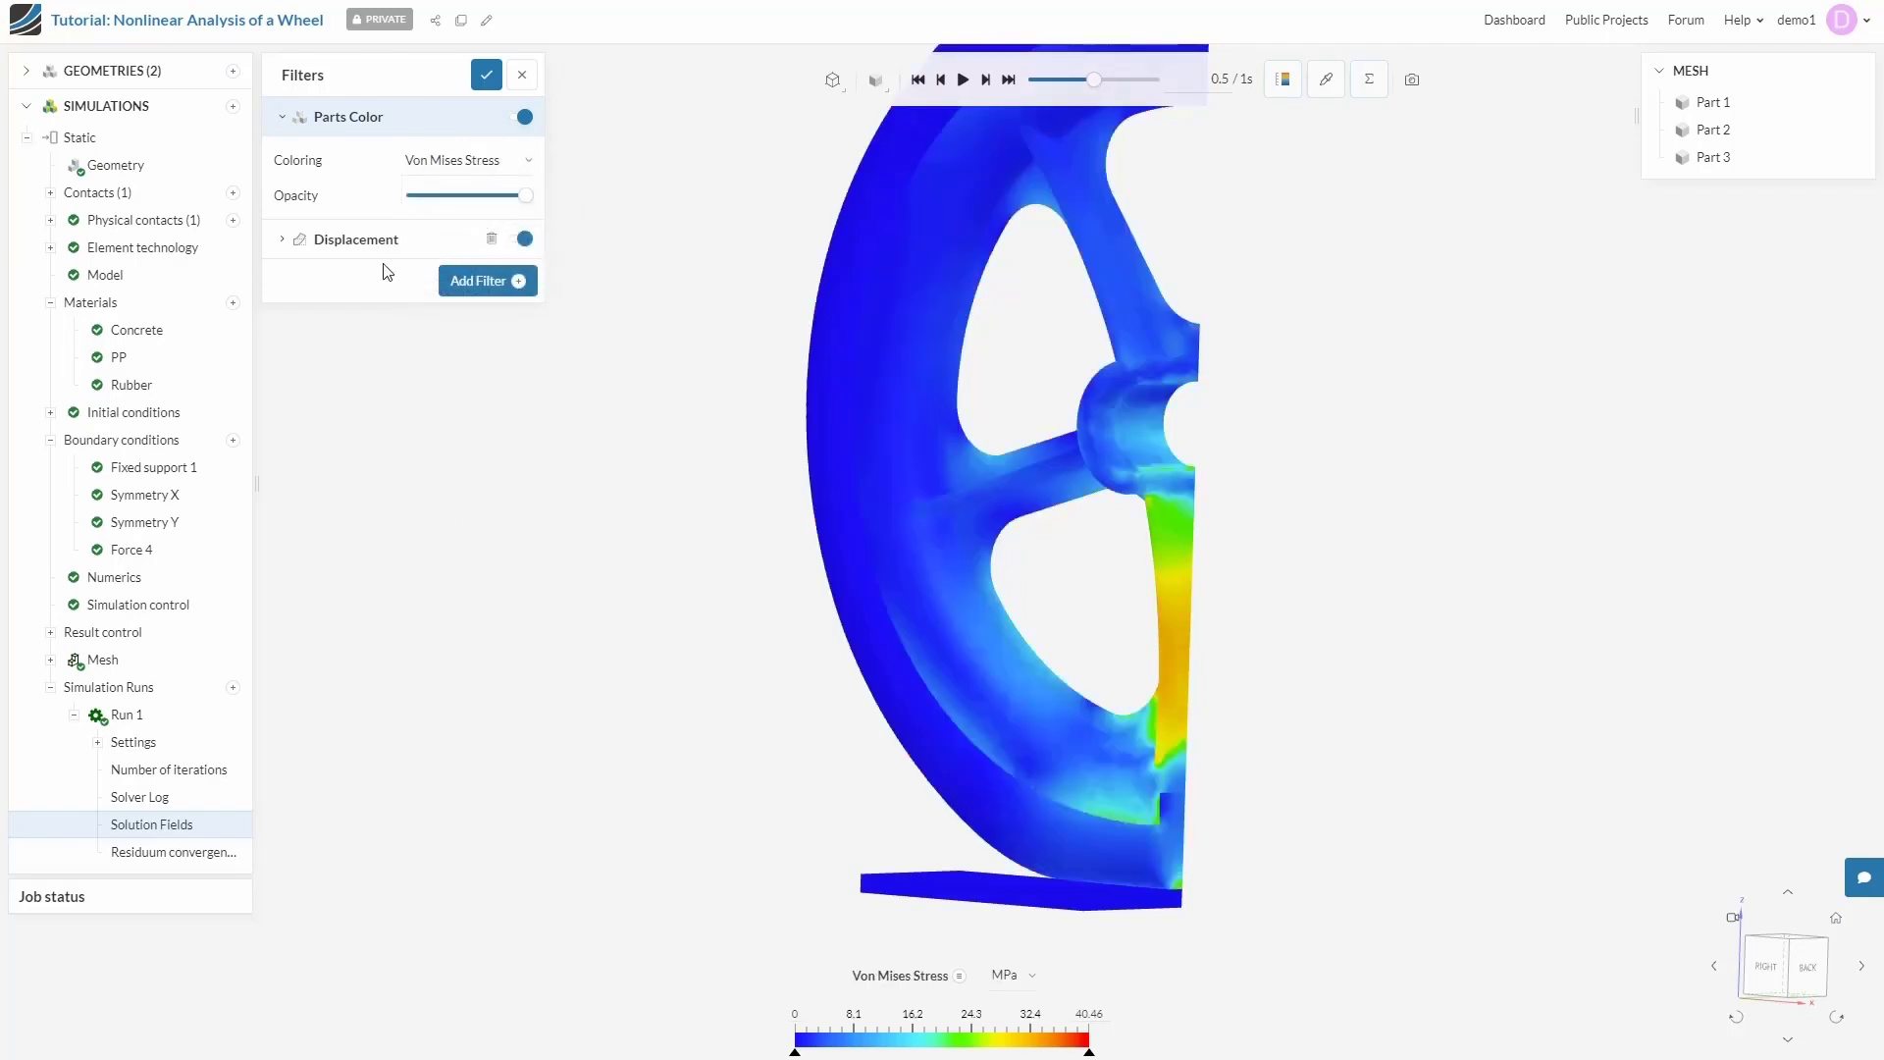
- Add an Animation filter of type Time Step, play the stress and deformation over time from both sides, and pause it
click(484, 284)
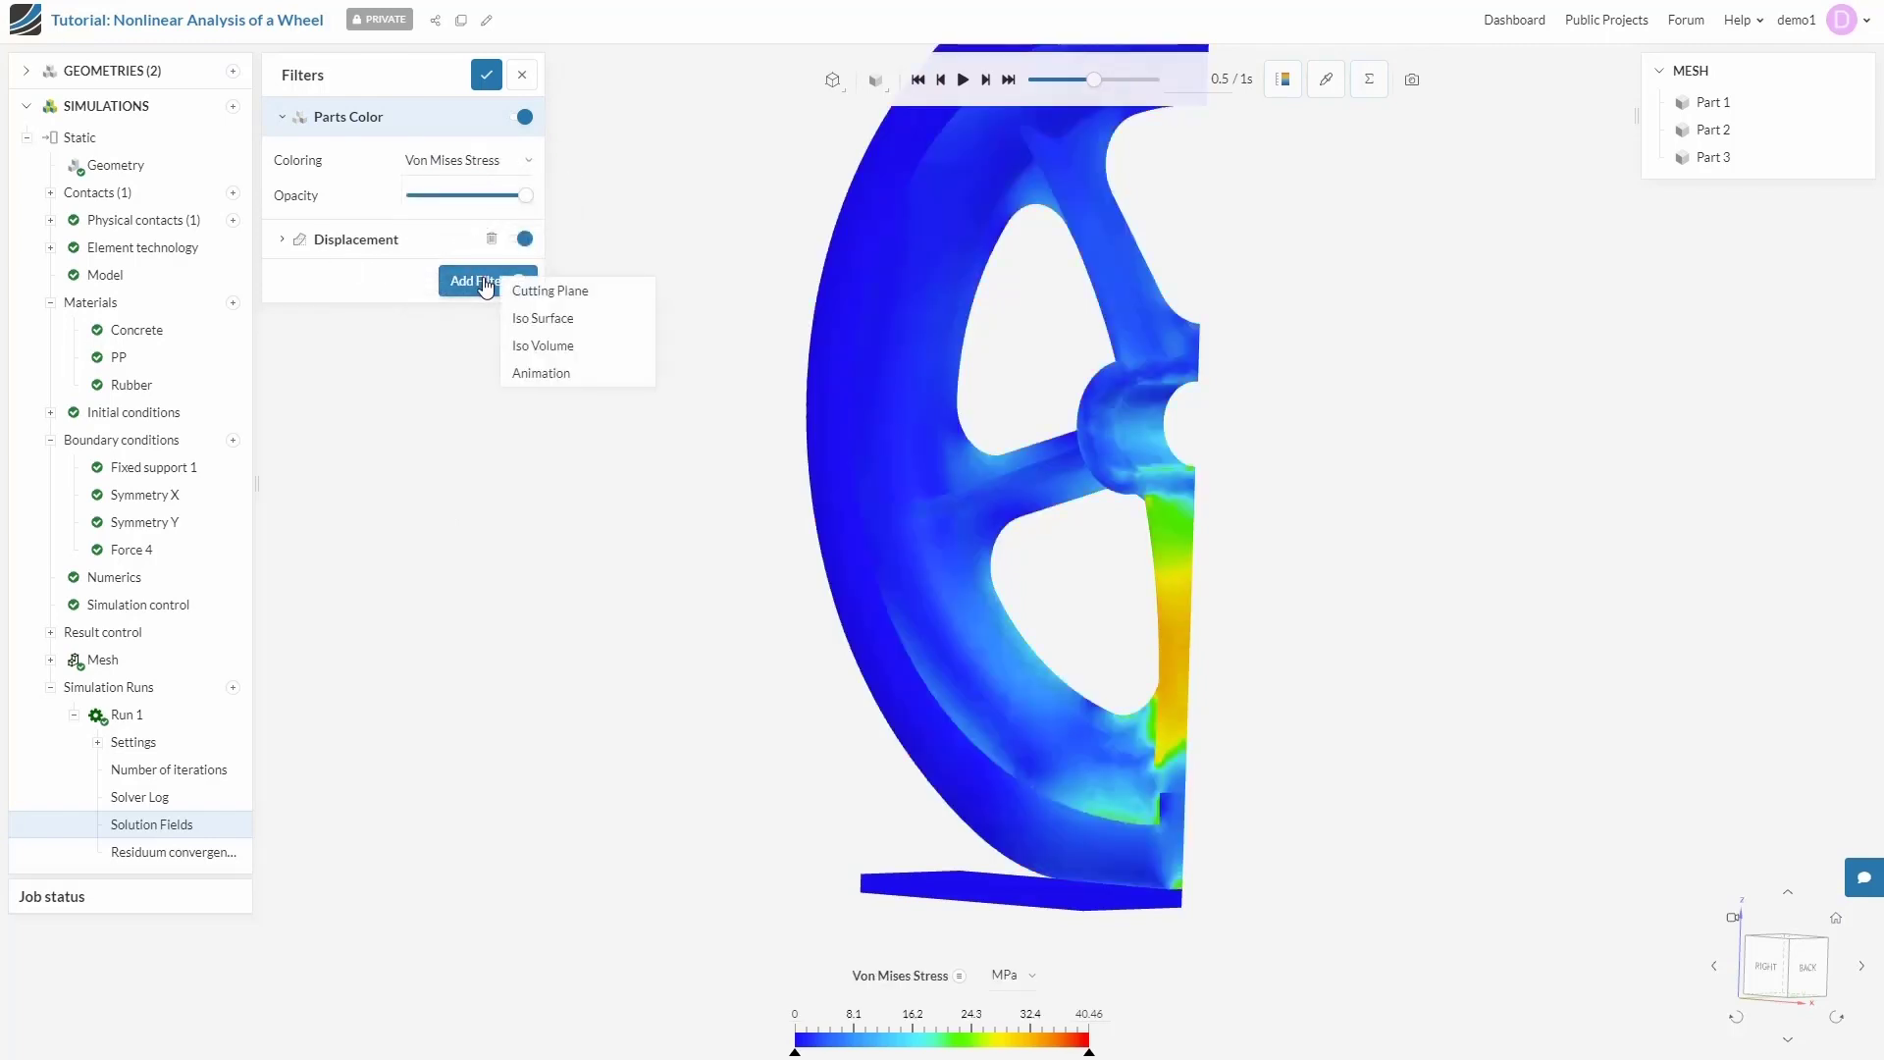
click(565, 376)
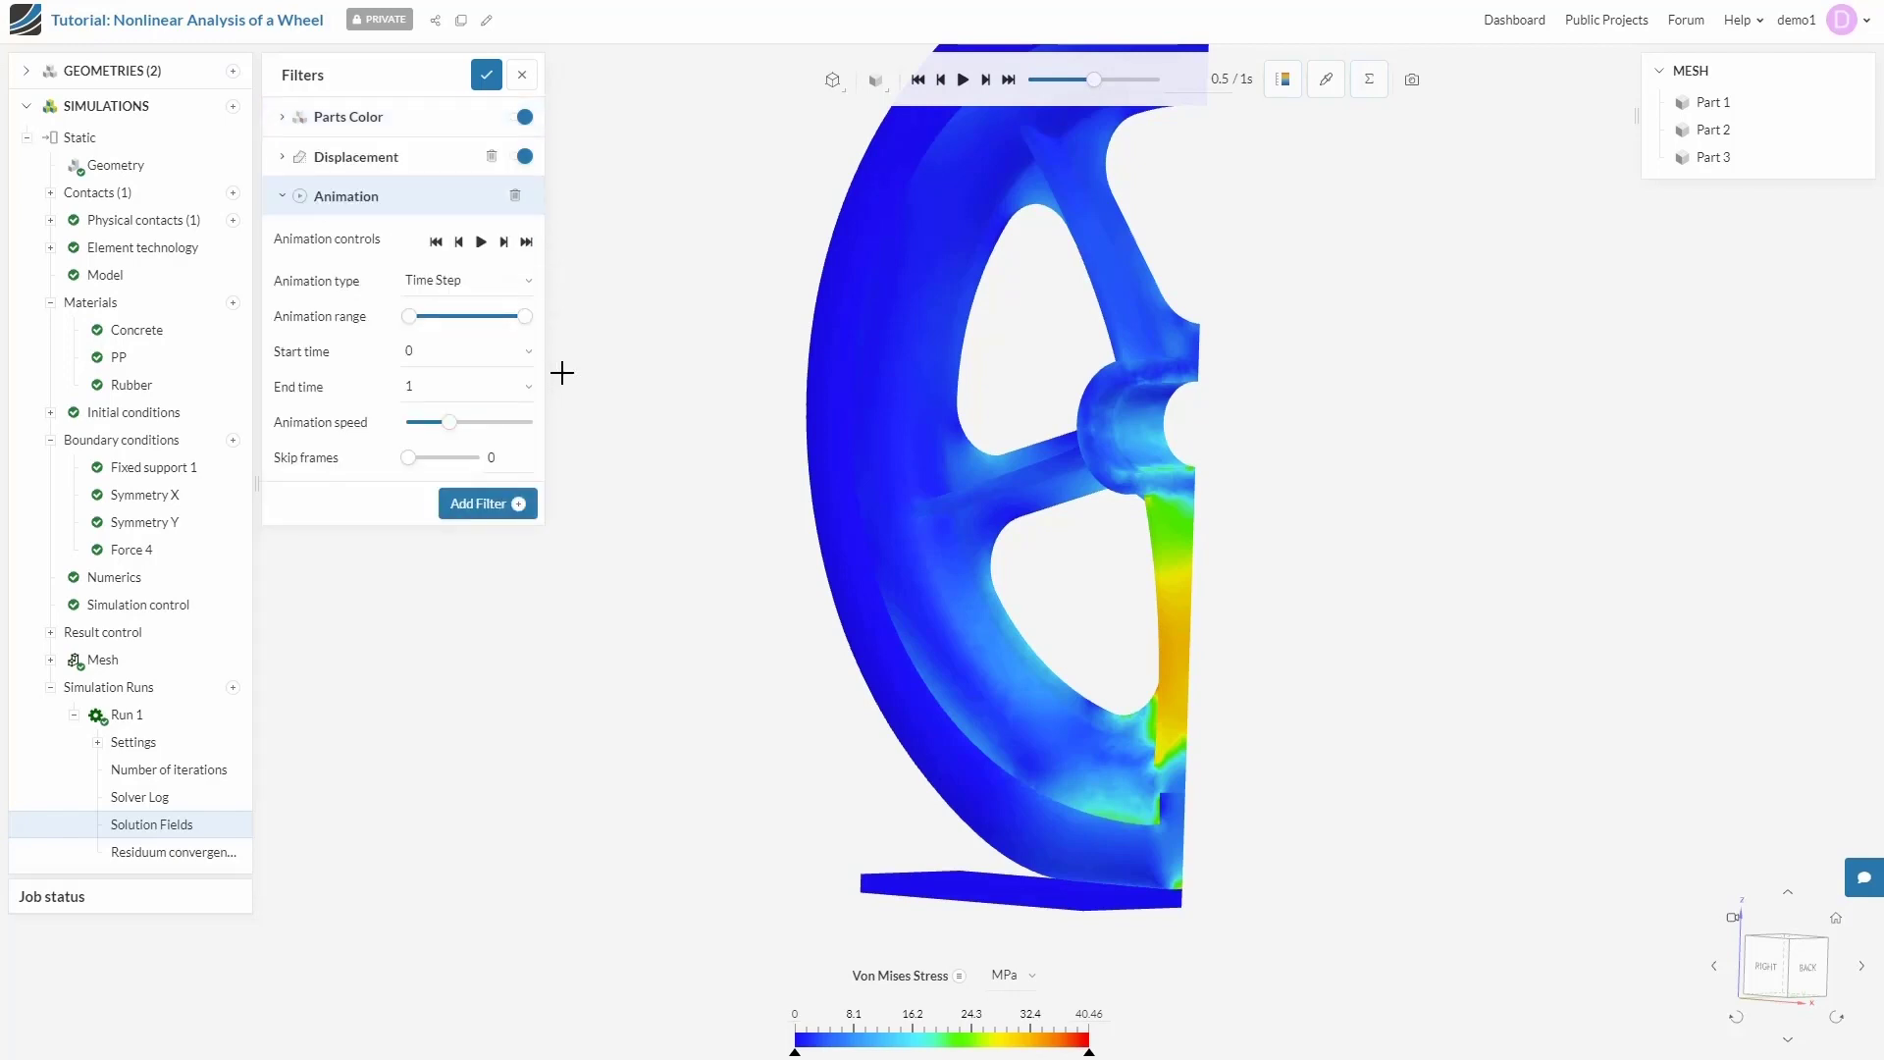
click(481, 242)
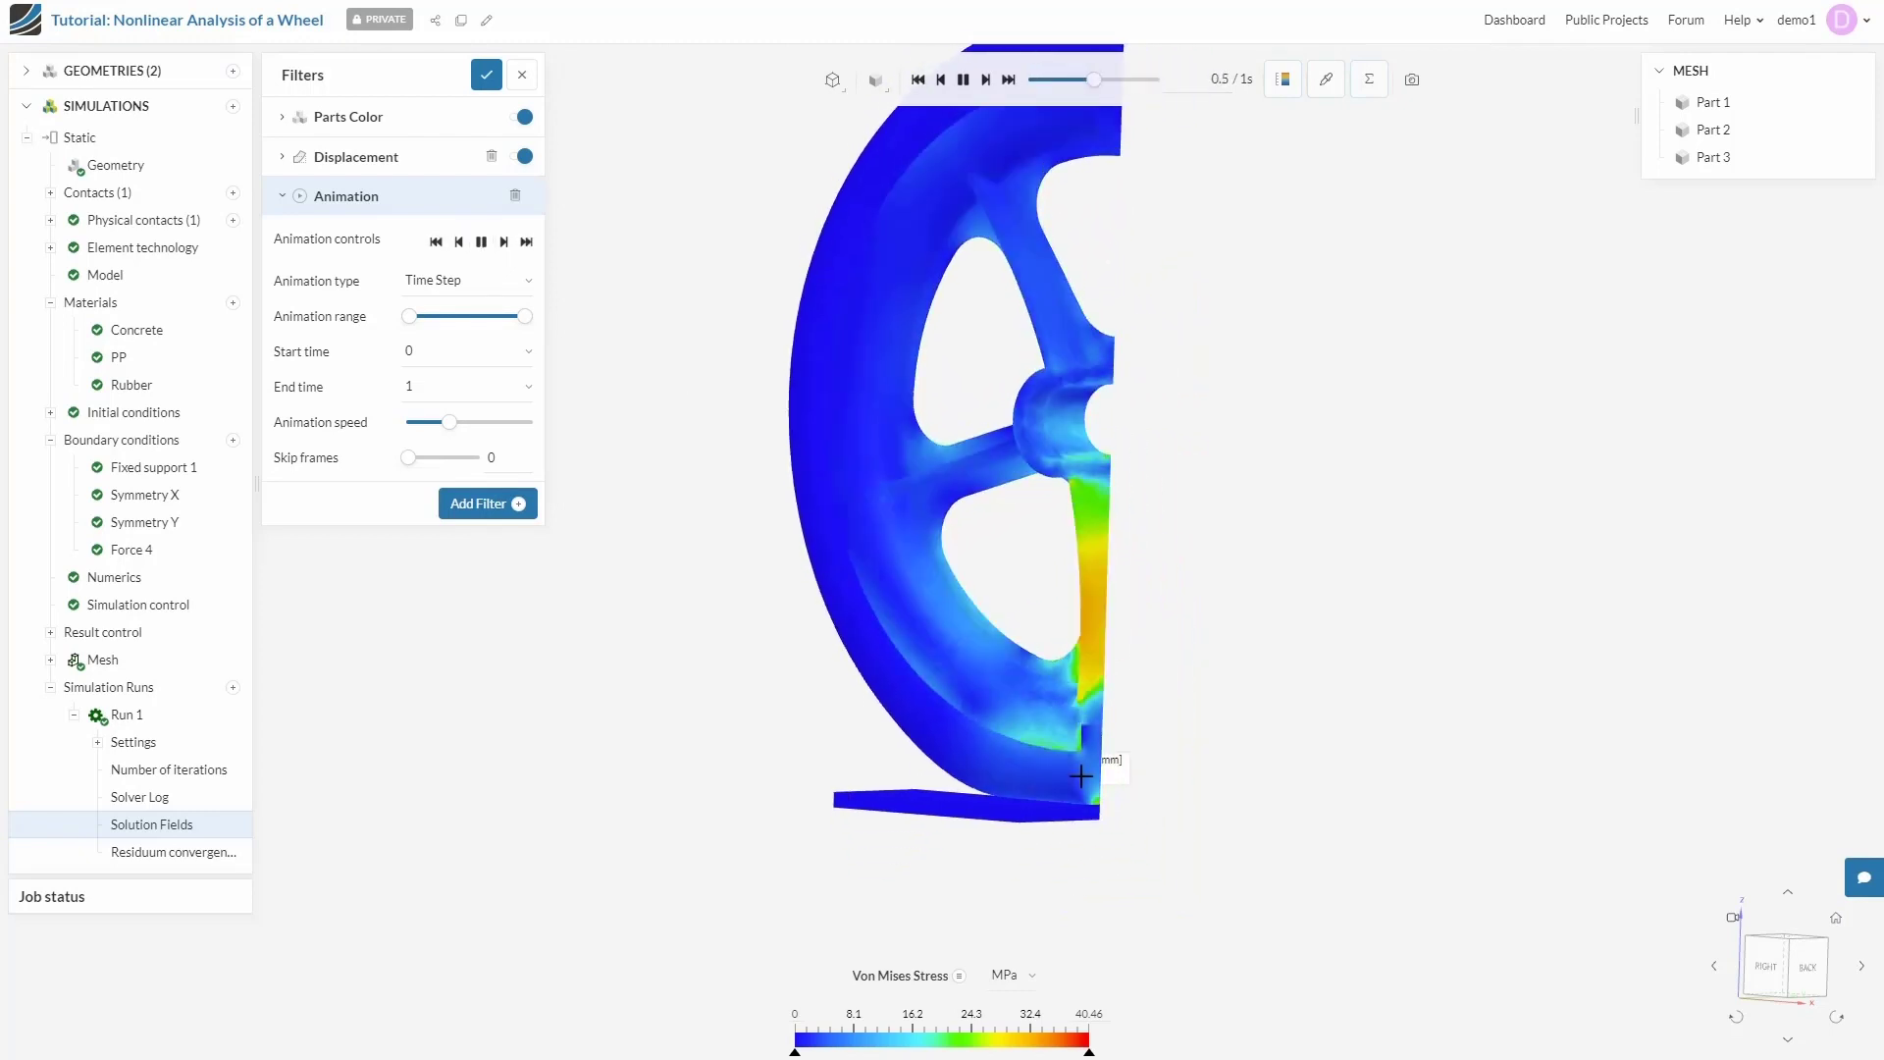
drag(1246, 648, 454, 651)
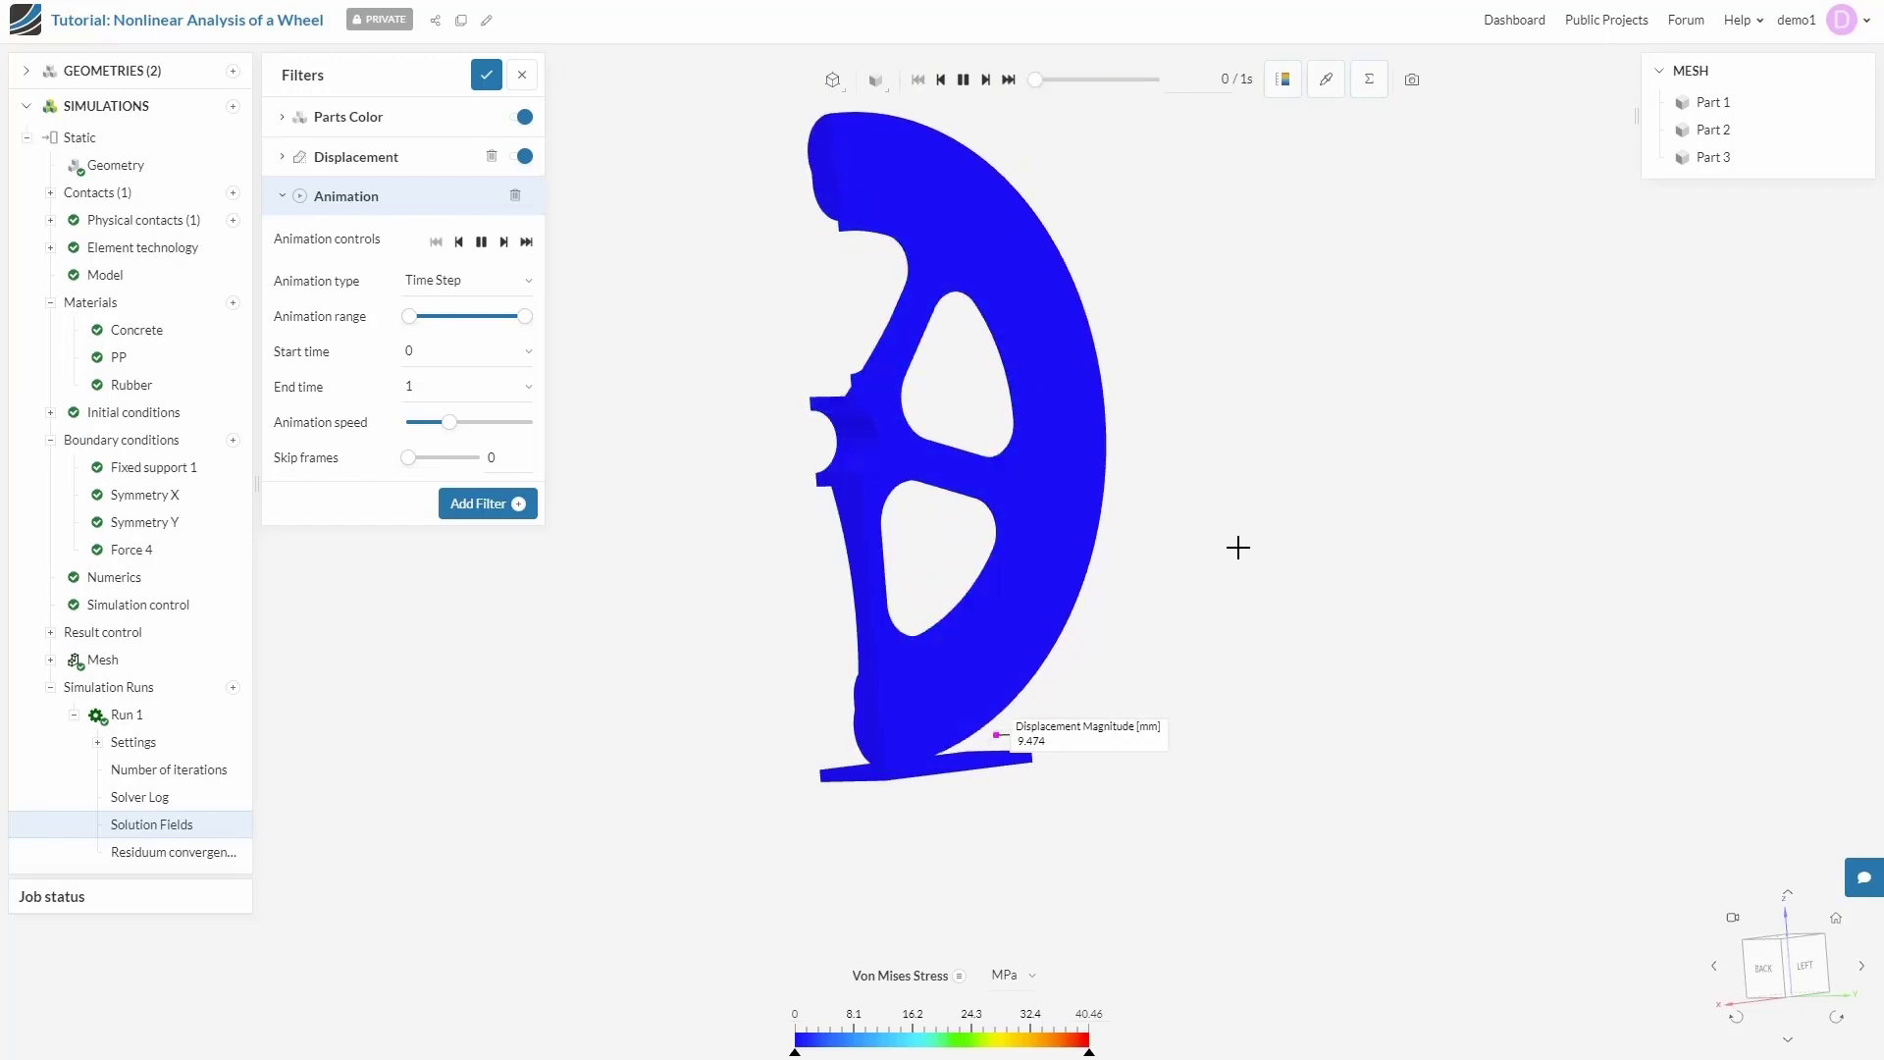
click(964, 78)
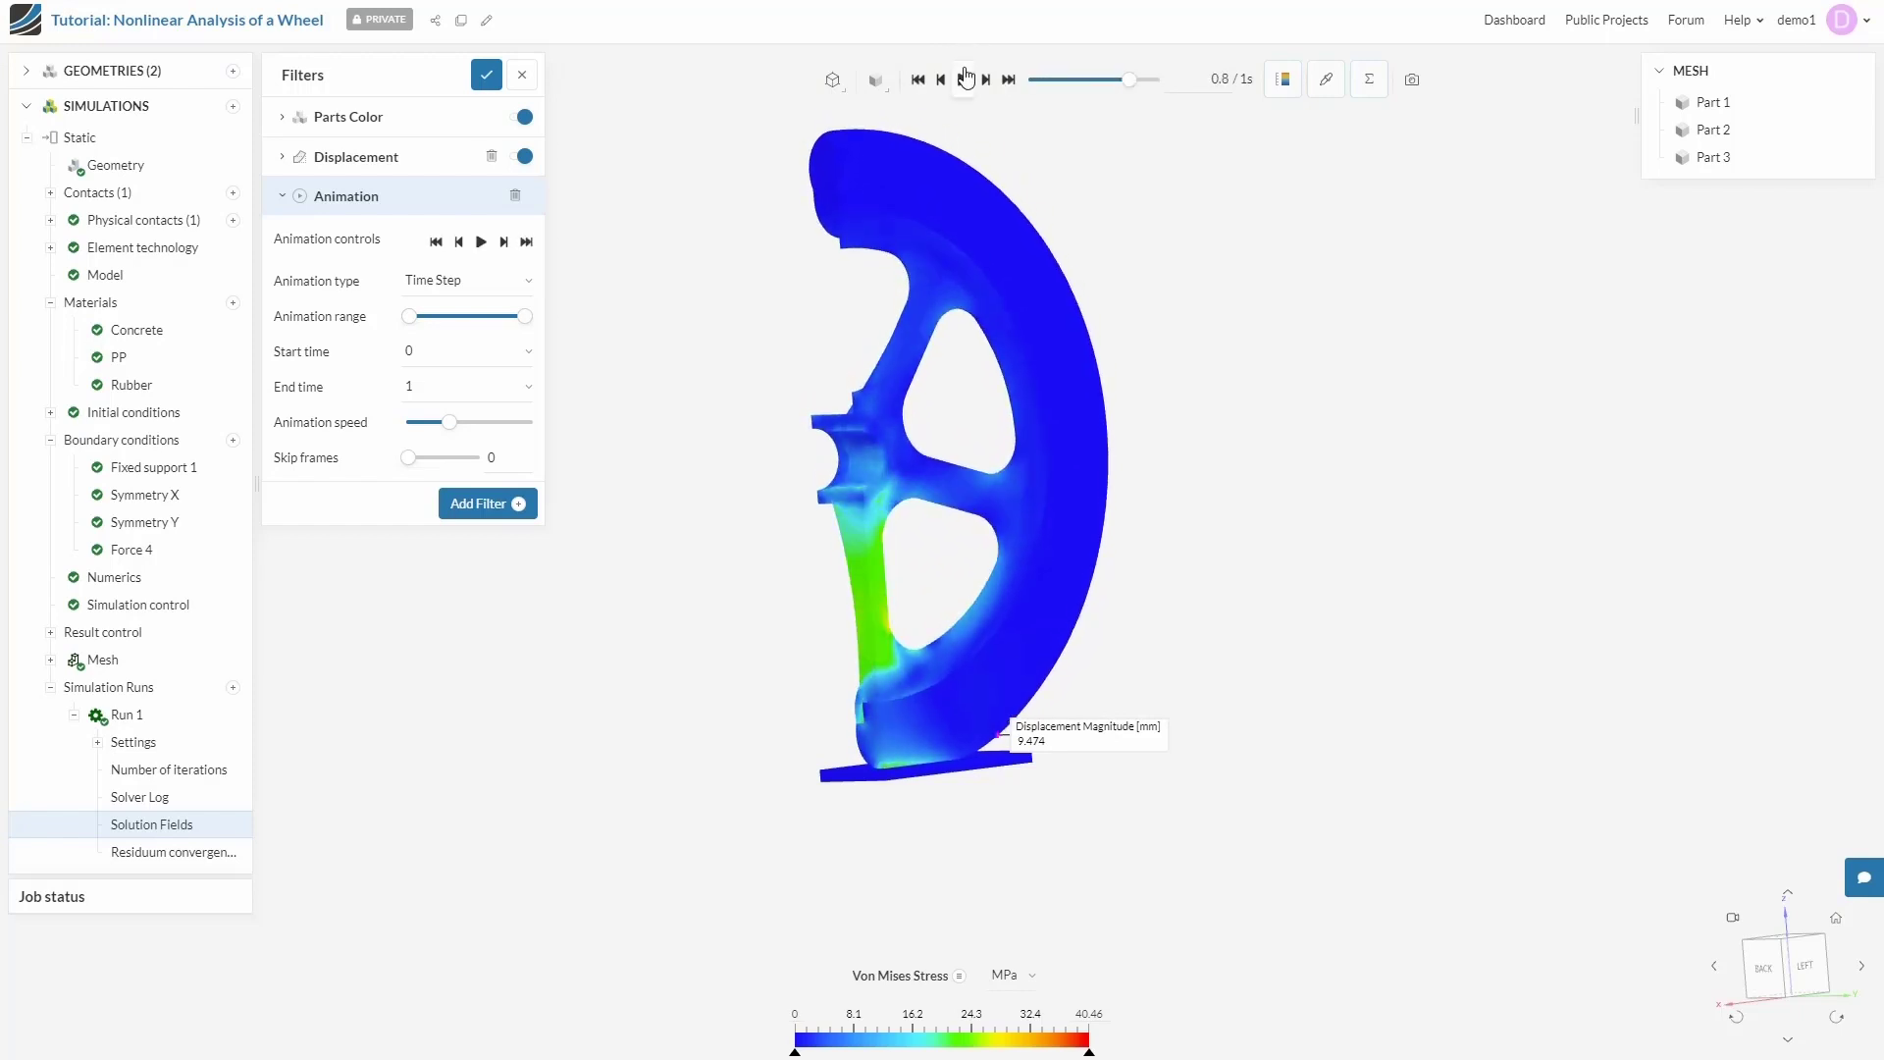